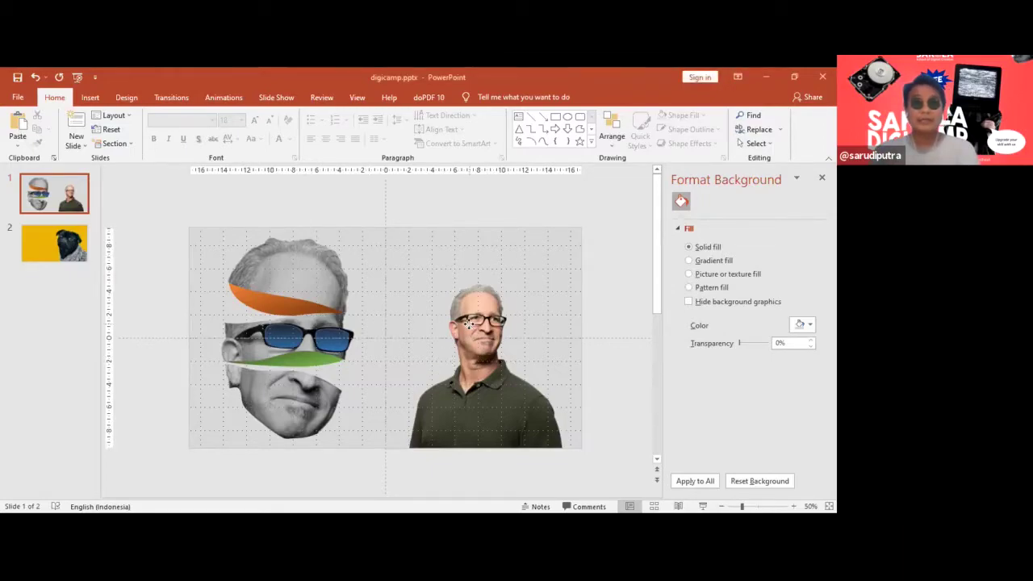
# Add a new slide 2, clear its placeholders and paste the man photo onto it.
pyautogui.click(509, 351)
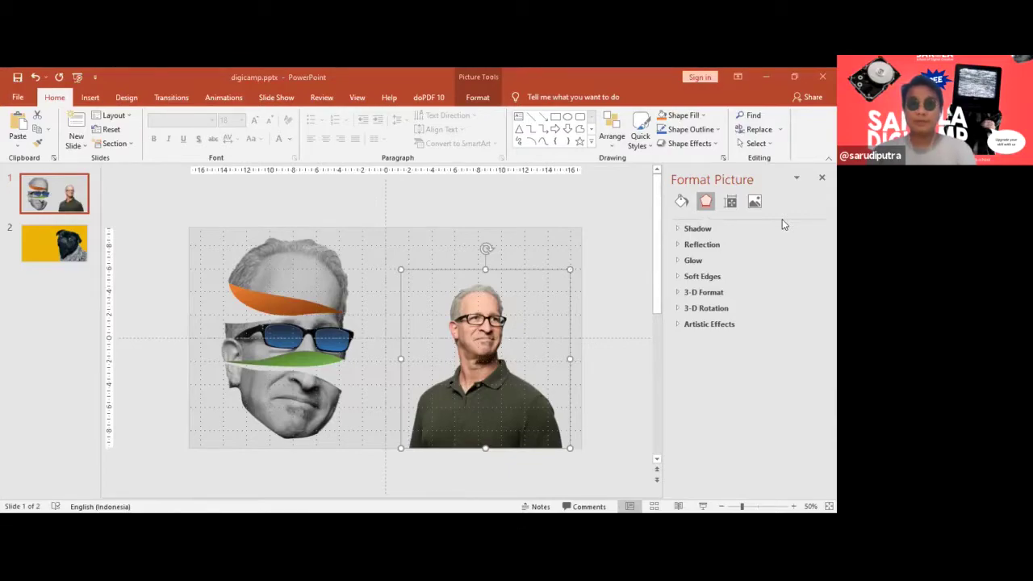
pyautogui.click(79, 123)
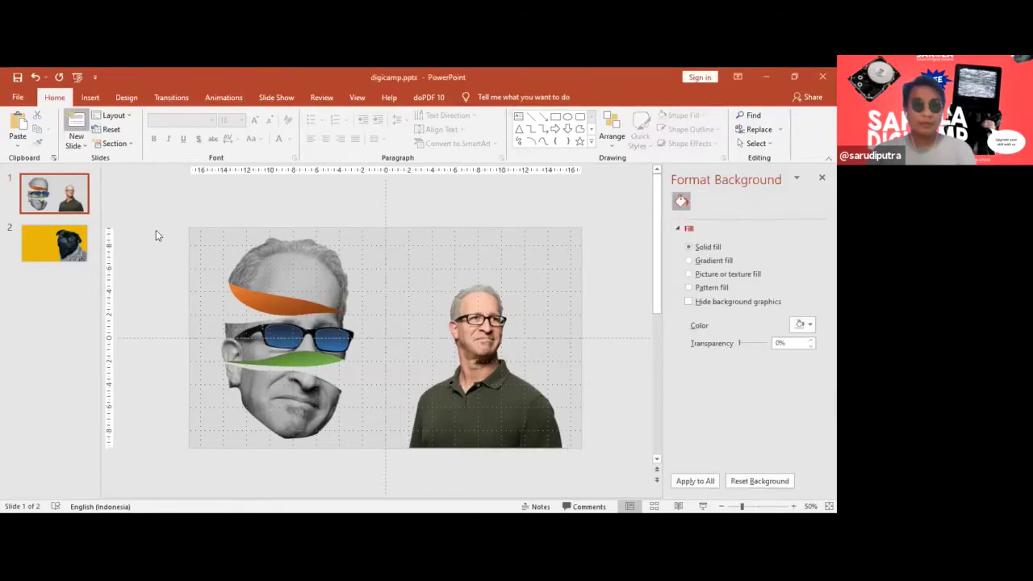
pyautogui.hotkey('ctrl', 'a')
pyautogui.press('Delete')
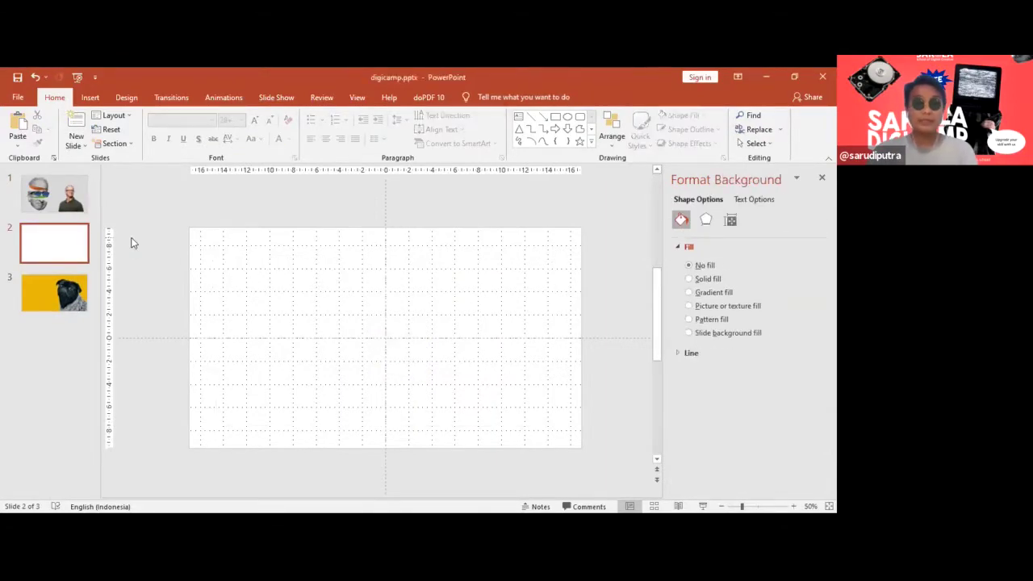
pyautogui.hotkey('ctrl', 'v')
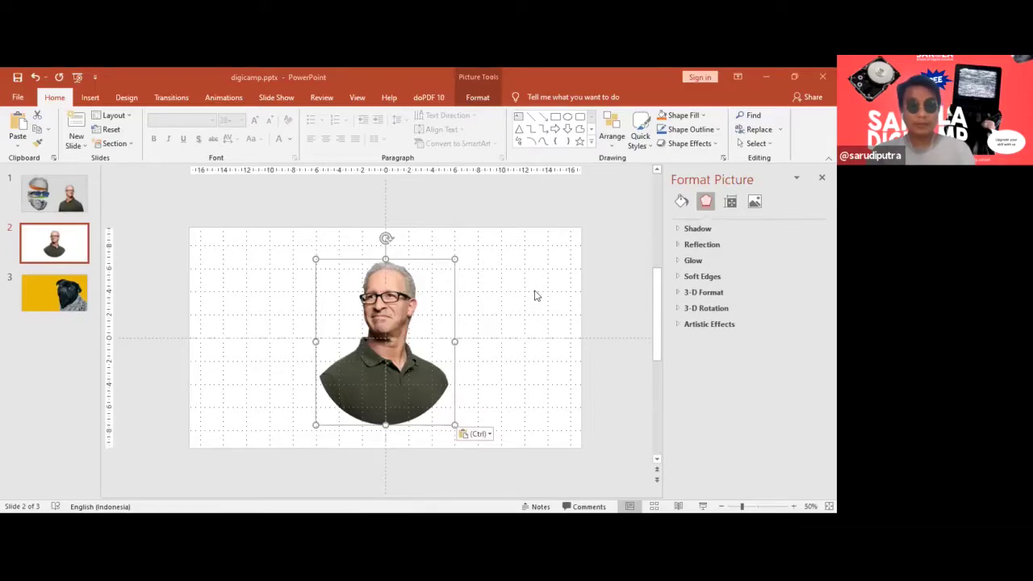
pyautogui.press('Escape')
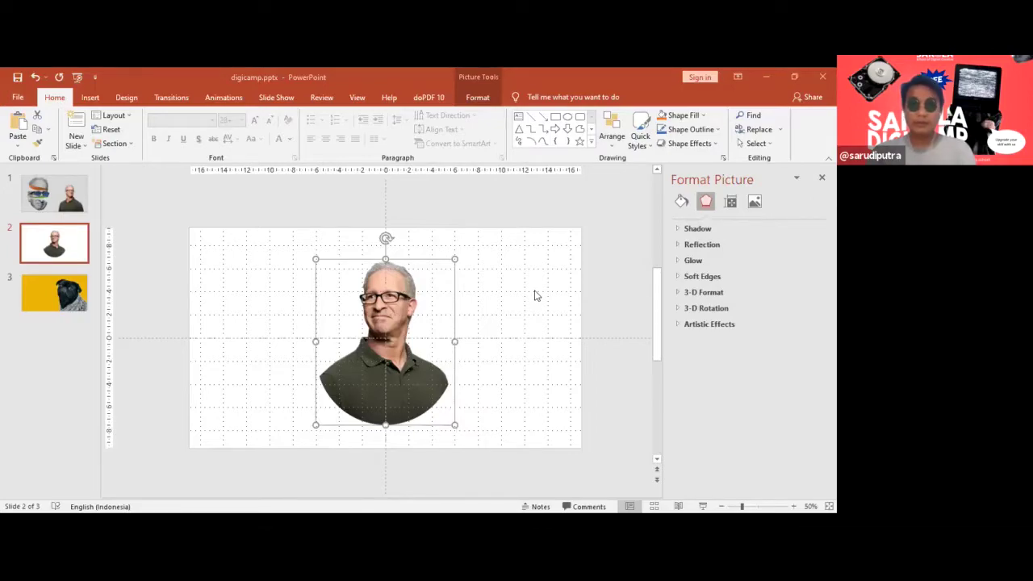
# Save the presentation, then replace slide 2's picture with the green-circle version.
pyautogui.hotkey('ctrl', 'w')
pyautogui.press('Return')
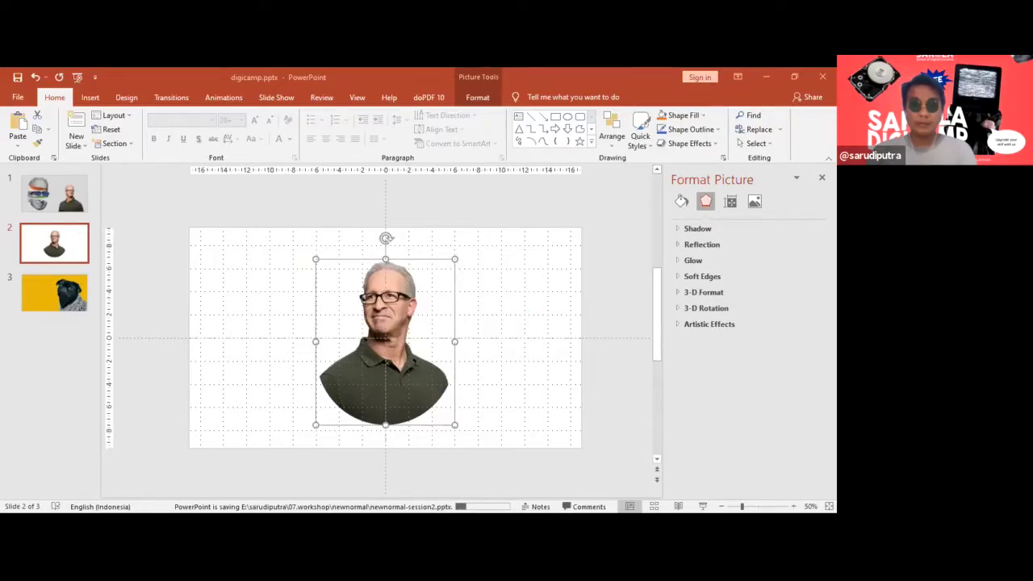
pyautogui.press('Delete')
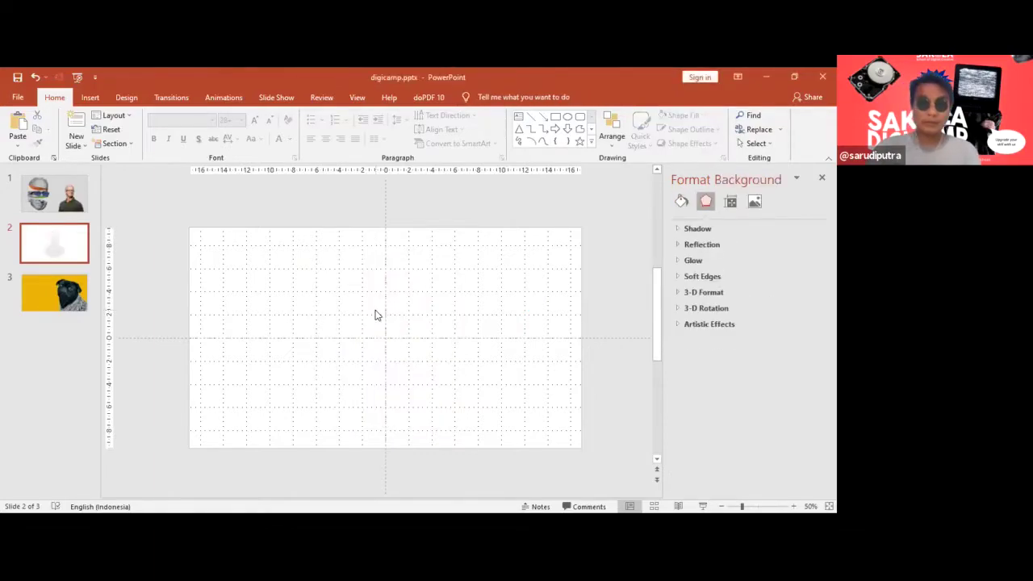
pyautogui.hotkey('ctrl', 'v')
pyautogui.click(519, 310)
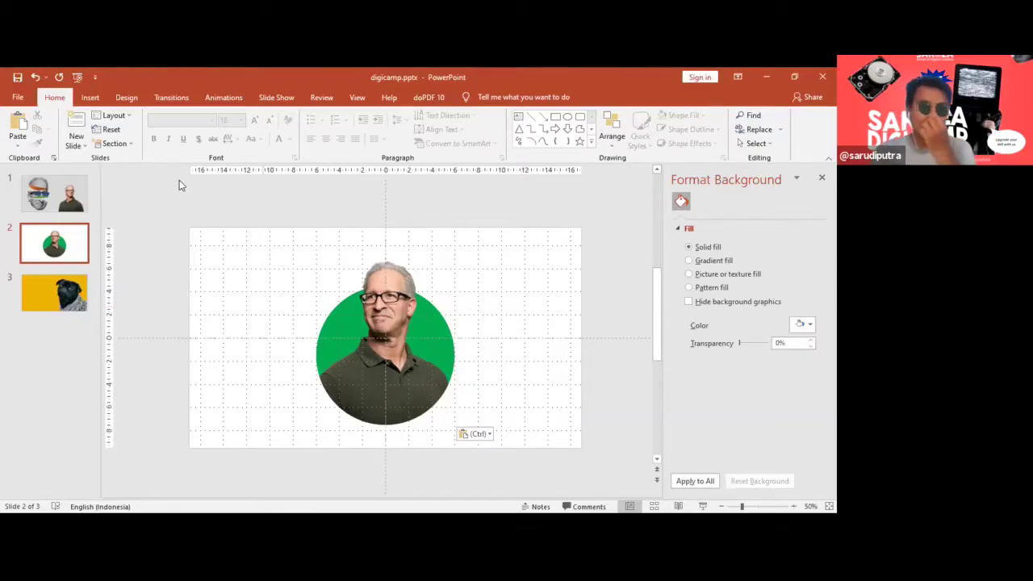
# Move the green-circle slide to the front and paste a copy of the collage's man photo onto it.
pyautogui.click(55, 194)
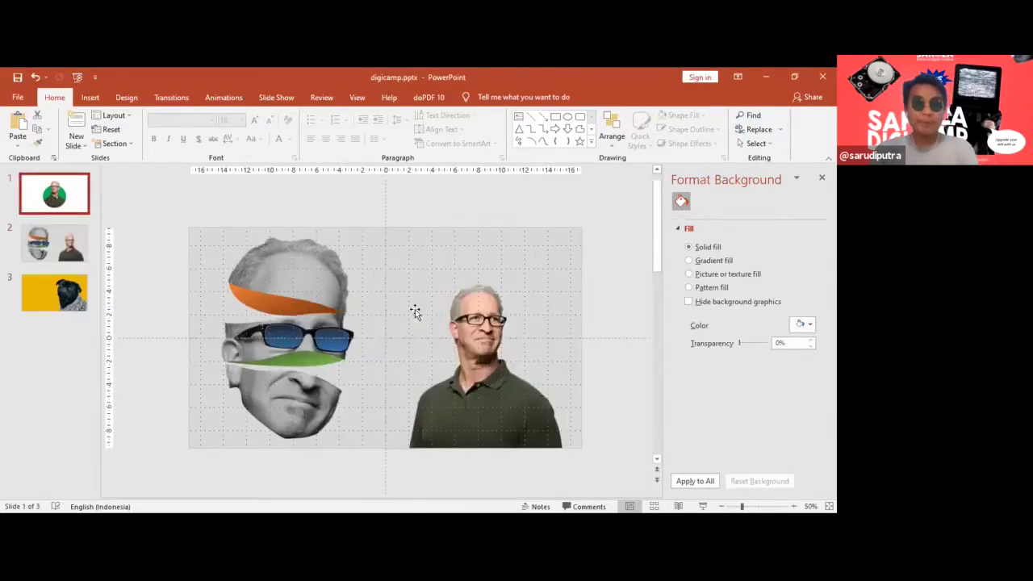
pyautogui.click(415, 343)
pyautogui.scroll(-1, 432, 347)
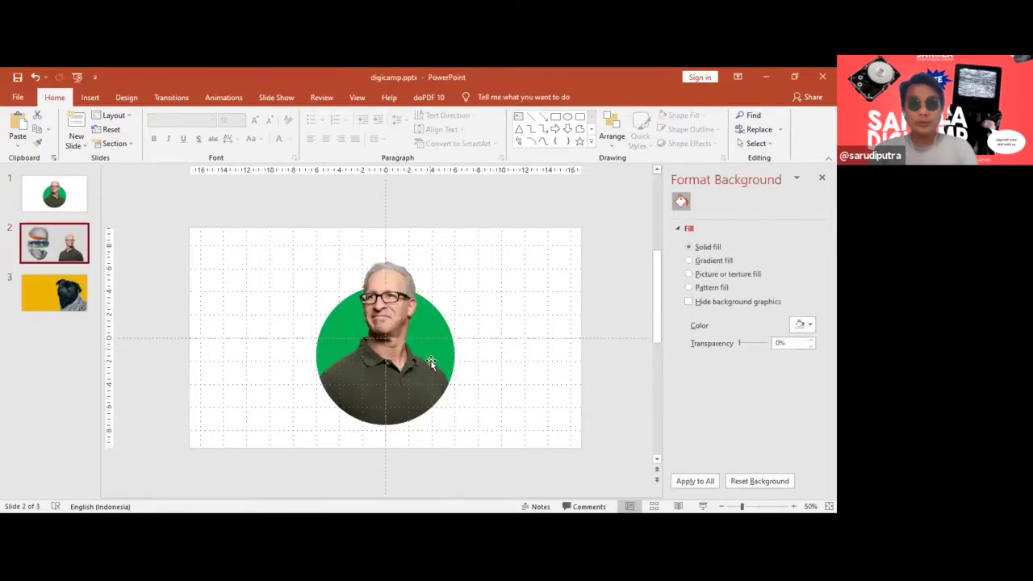
pyautogui.click(484, 375)
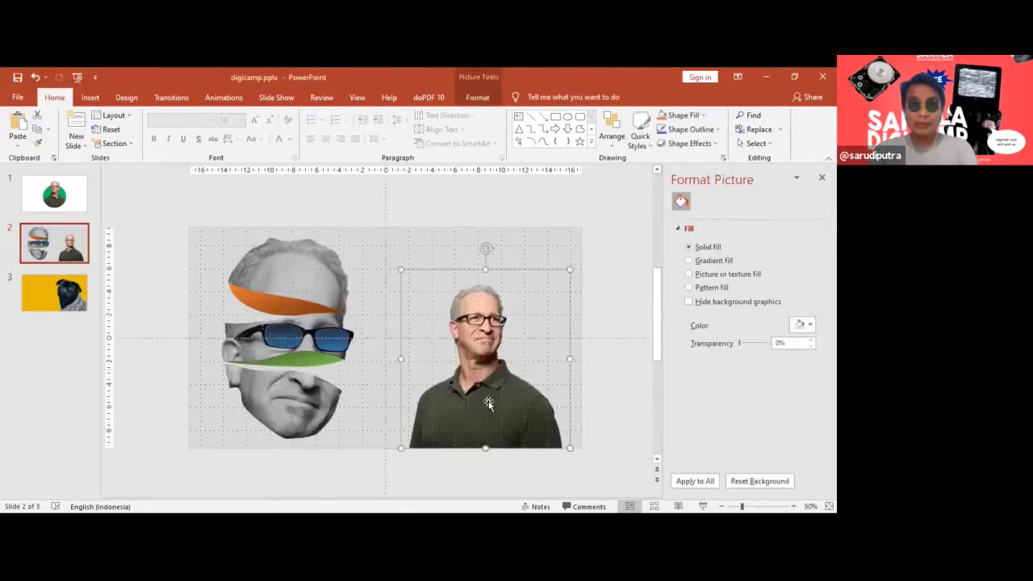
pyautogui.click(63, 209)
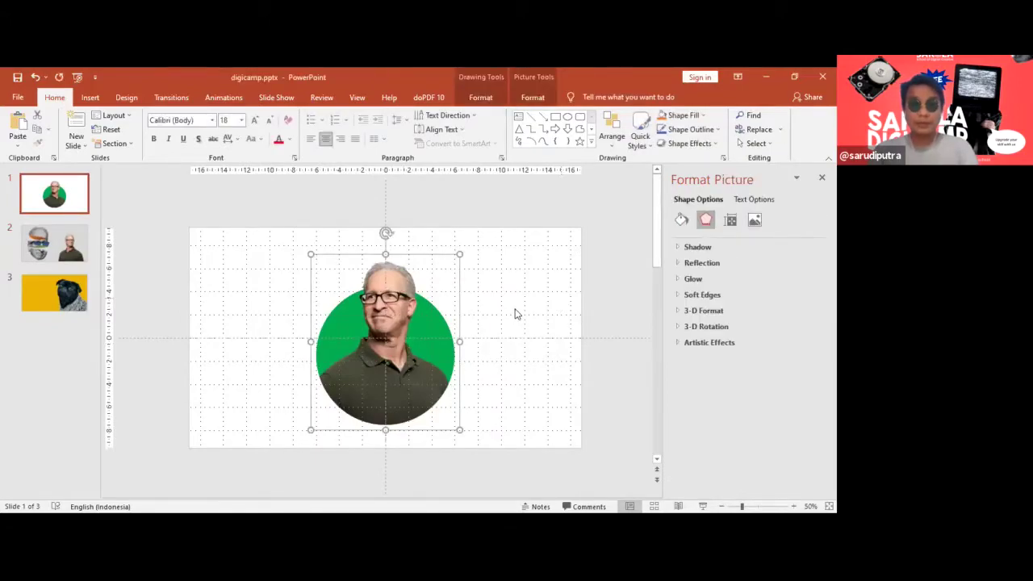
pyautogui.hotkey('ctrl', 'v')
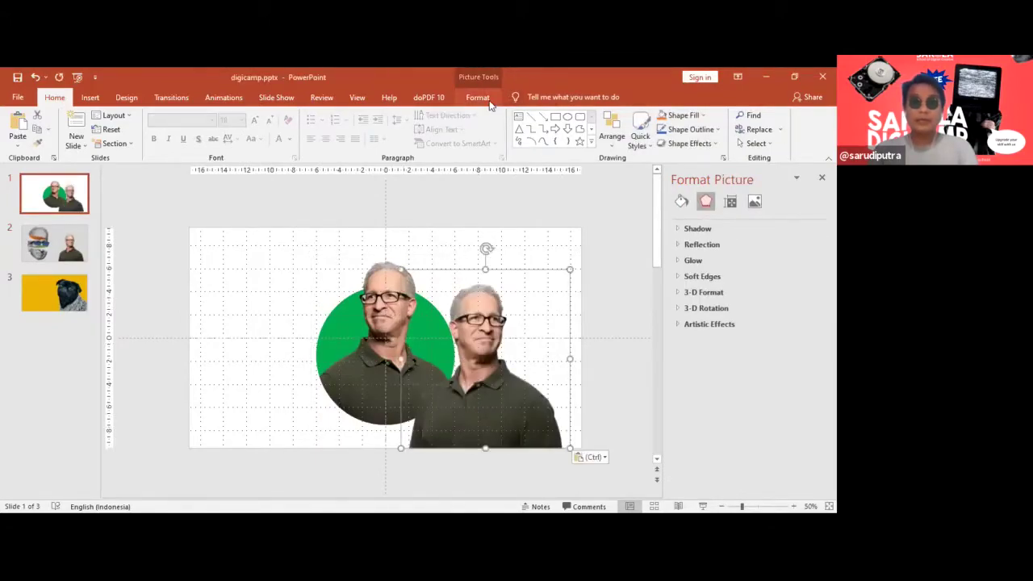
# Flip the pasted man copy horizontally and shift it up and right.
pyautogui.click(482, 98)
pyautogui.click(671, 143)
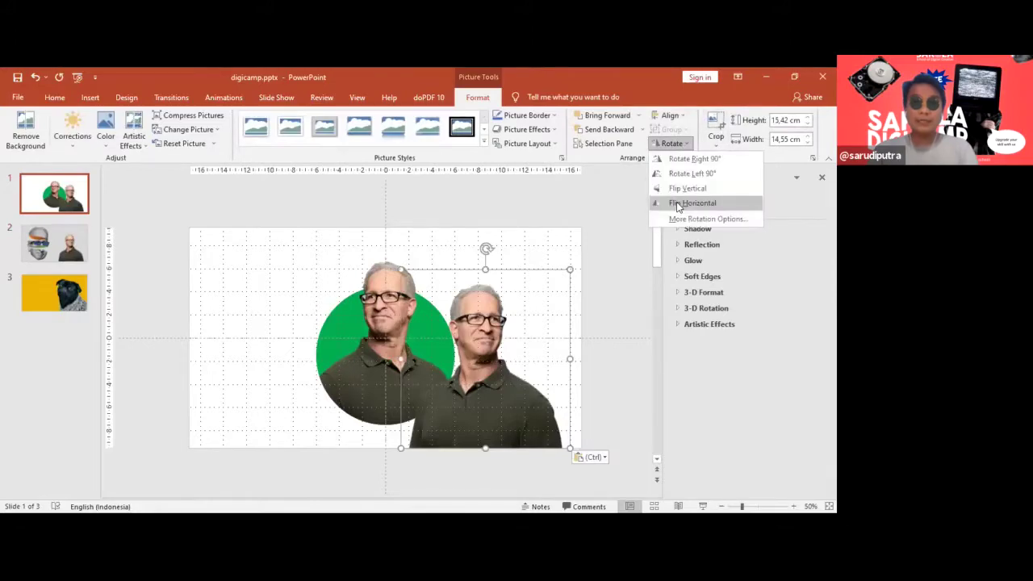
pyautogui.moveTo(495, 406); pyautogui.dragTo(509, 420)
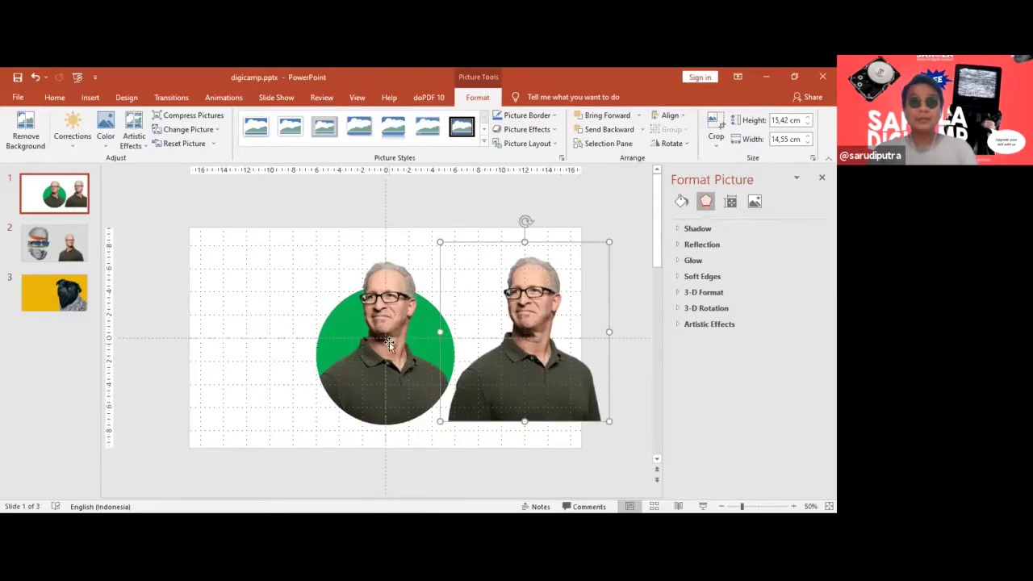
# Drag the green circle out to the left and raise the round-bottomed man picture slightly.
pyautogui.click(389, 363)
pyautogui.click(253, 309)
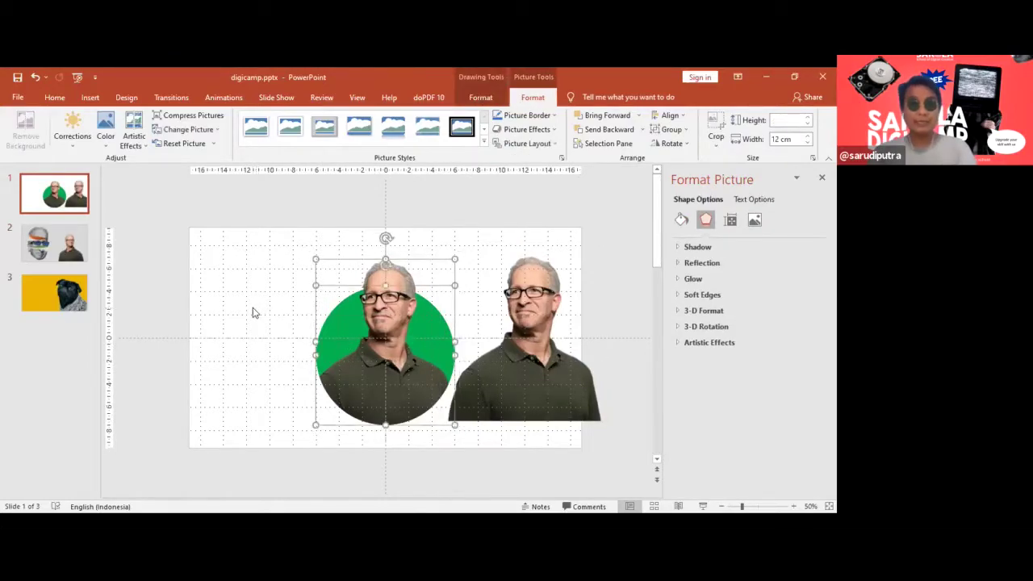
pyautogui.click(316, 346)
pyautogui.moveTo(318, 345); pyautogui.dragTo(205, 344)
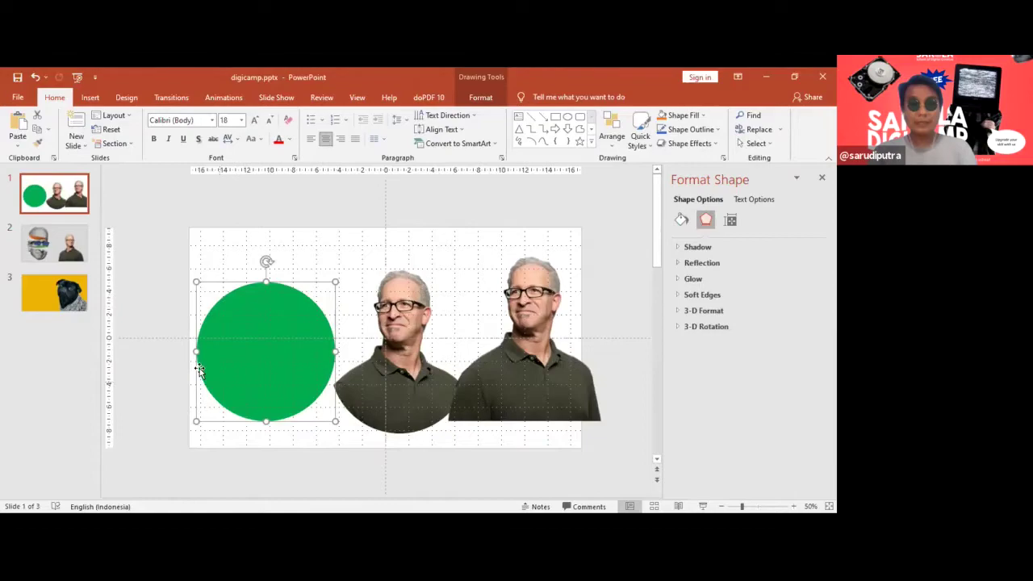
pyautogui.moveTo(452, 386); pyautogui.dragTo(446, 368)
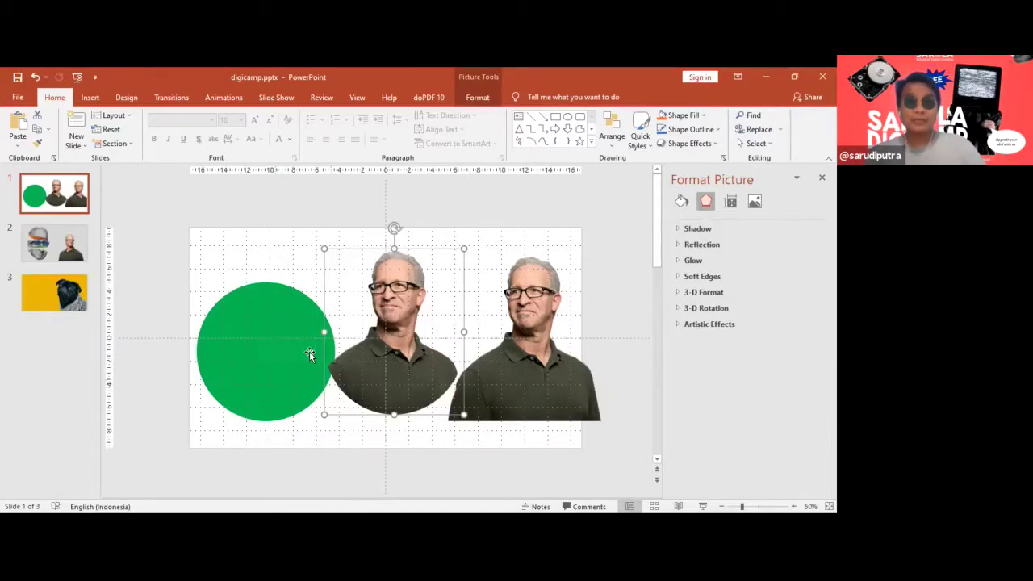
# Undo to put the man back on the circle, move the pair left and the mirrored copy closer.
pyautogui.click(274, 245)
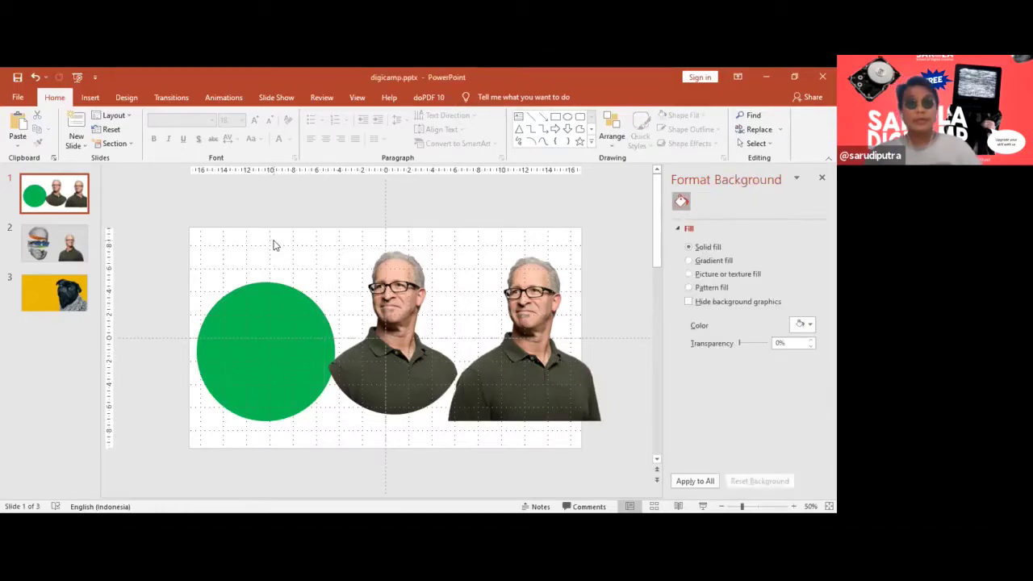
pyautogui.hotkey('ctrl', 'z')
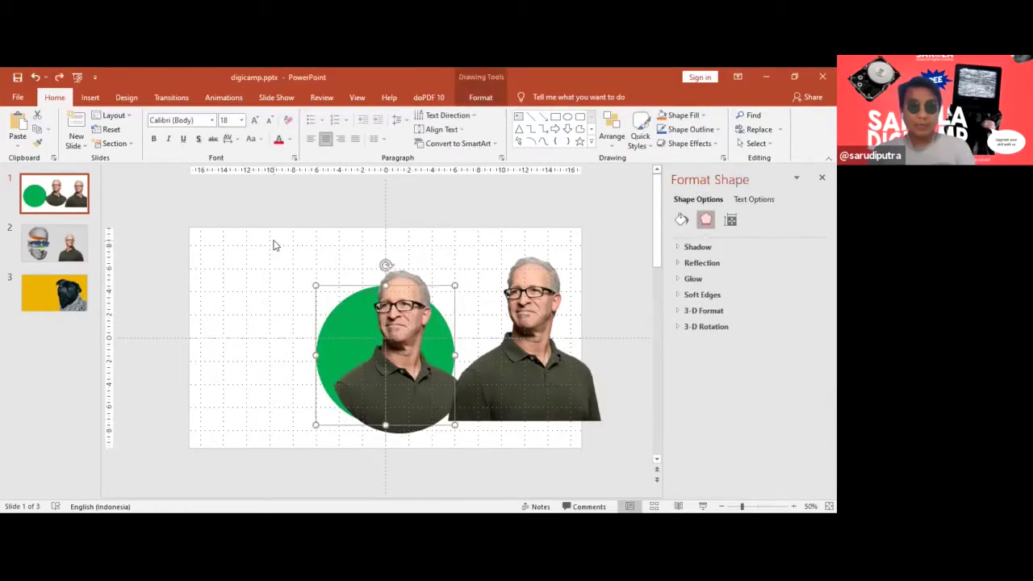
pyautogui.click(537, 313)
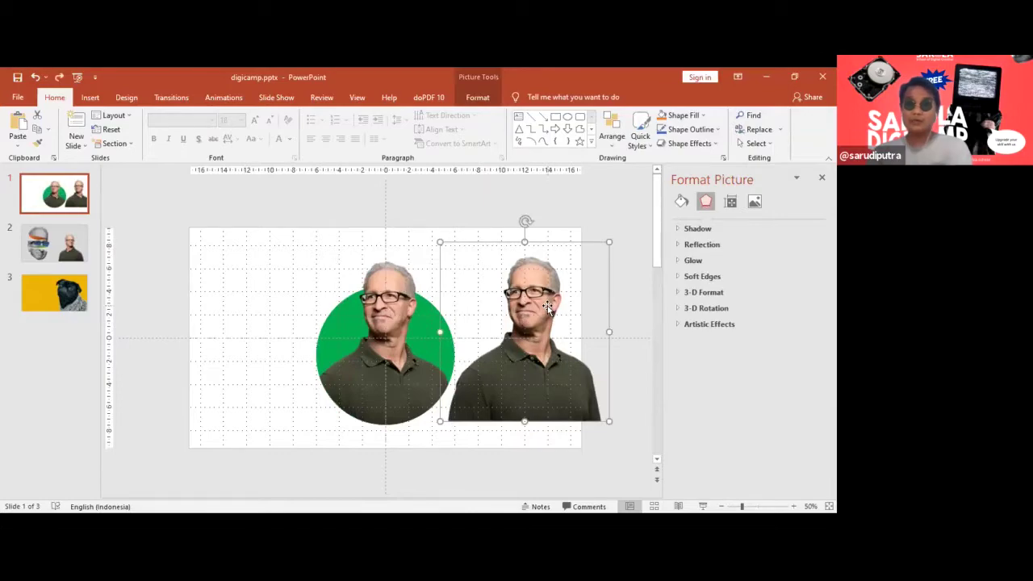
pyautogui.click(379, 369)
pyautogui.moveTo(233, 305); pyautogui.dragTo(329, 396)
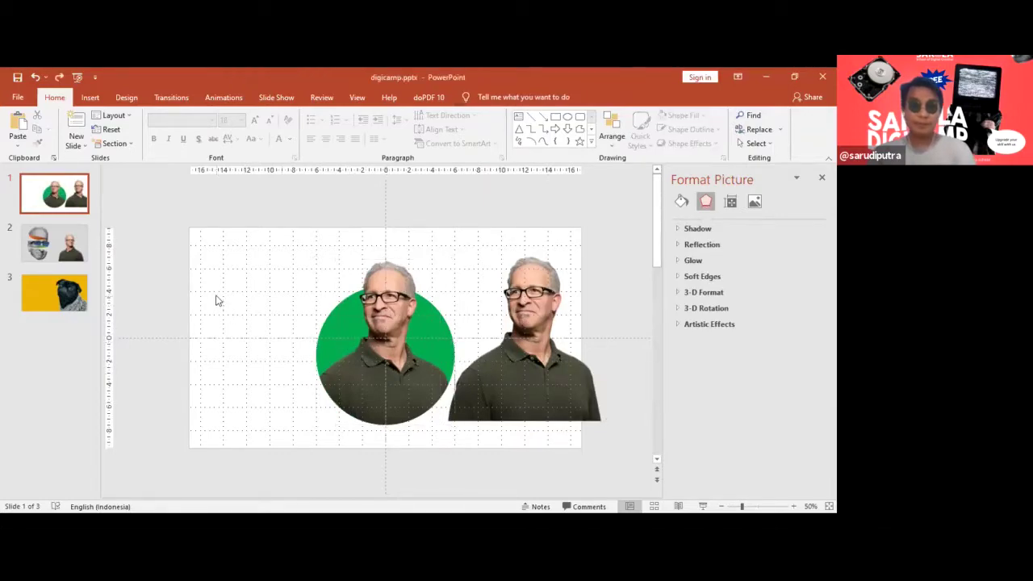
pyautogui.click(410, 353)
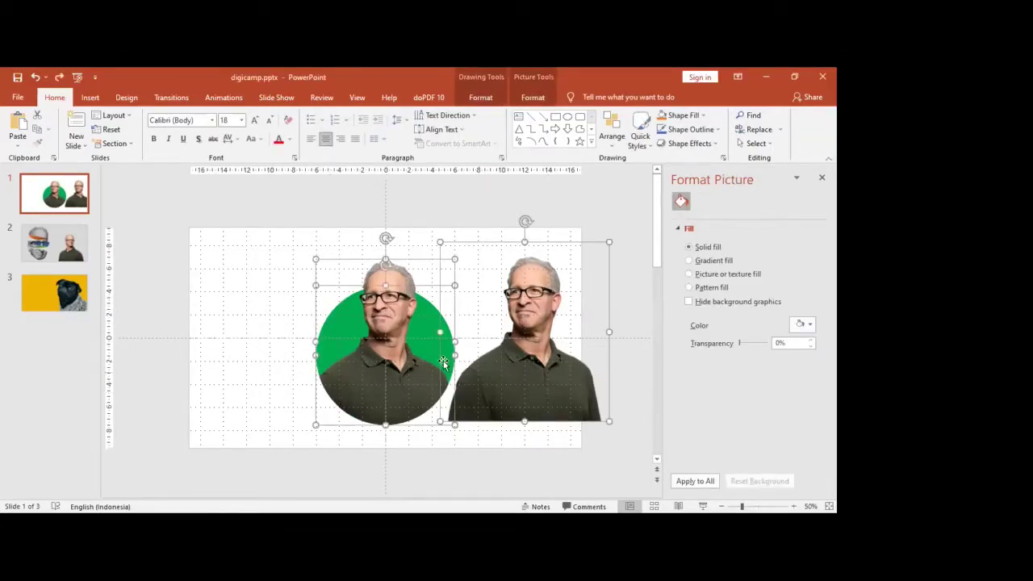
pyautogui.moveTo(393, 370); pyautogui.dragTo(291, 369)
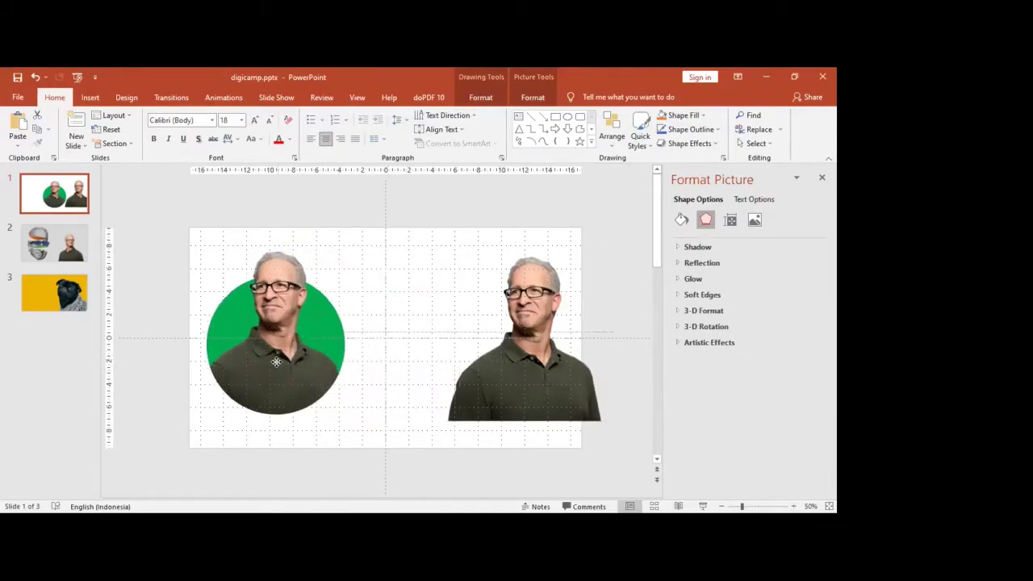
pyautogui.moveTo(556, 416); pyautogui.dragTo(515, 403)
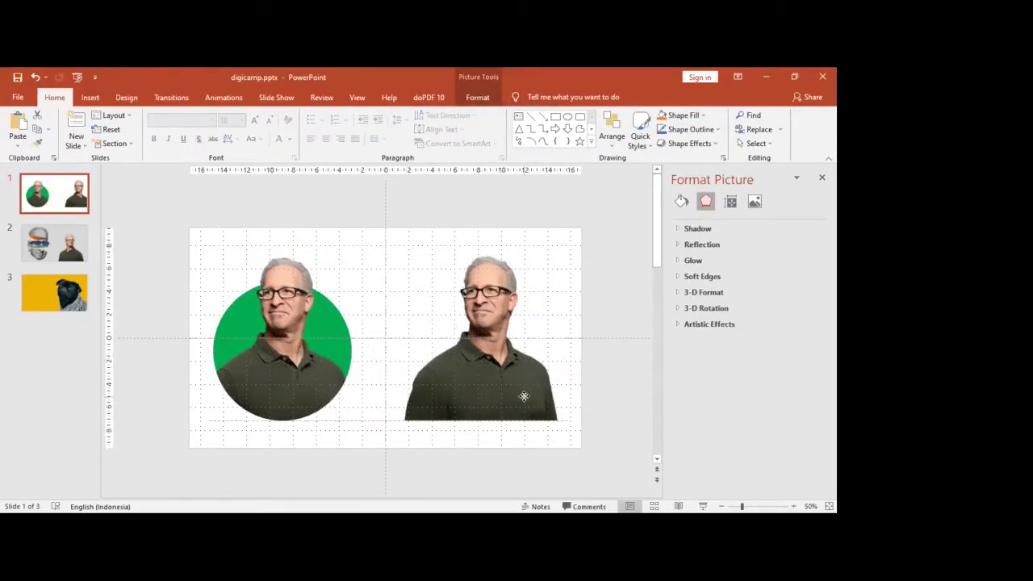
# Select the circle-and-man picture and view its shape formatting and size settings.
pyautogui.click(480, 99)
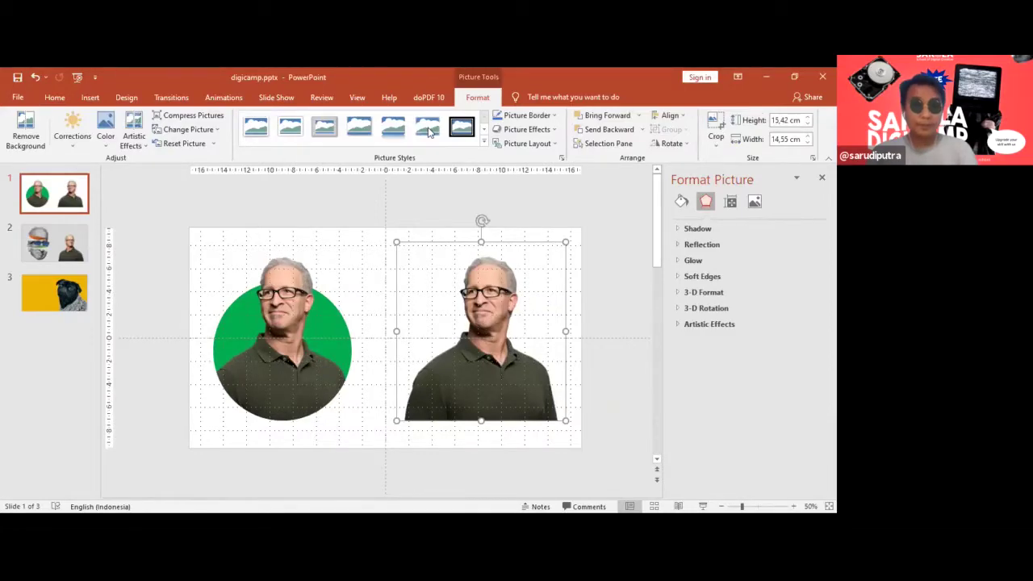
pyautogui.press('Escape')
pyautogui.doubleClick(300, 304)
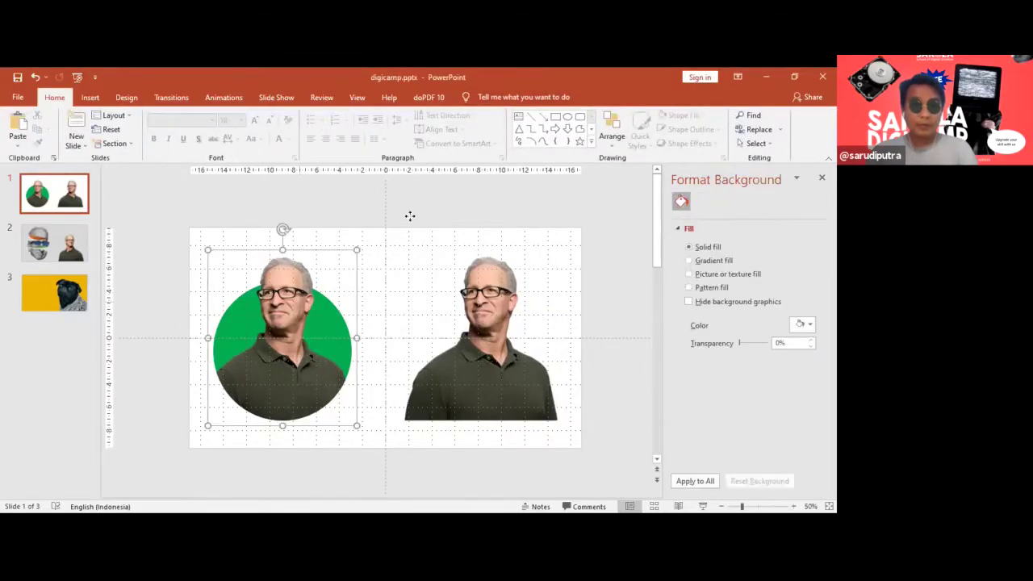
pyautogui.click(490, 103)
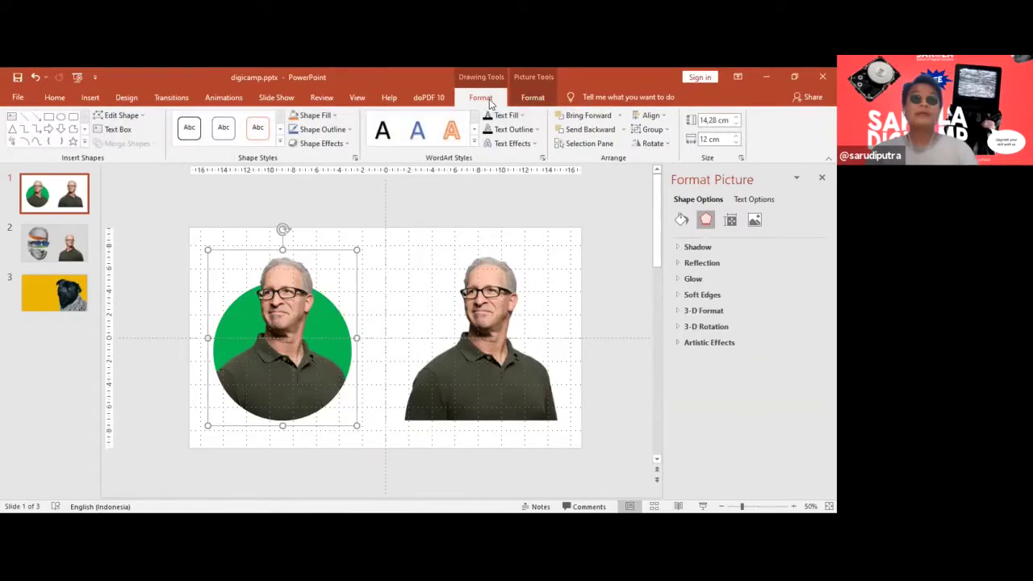
pyautogui.click(482, 320)
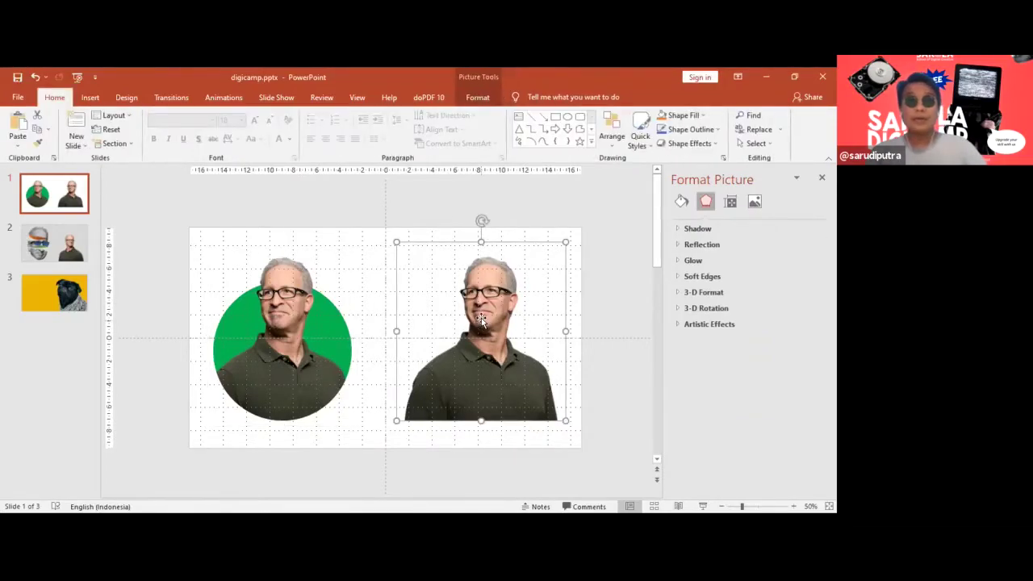
pyautogui.doubleClick(314, 320)
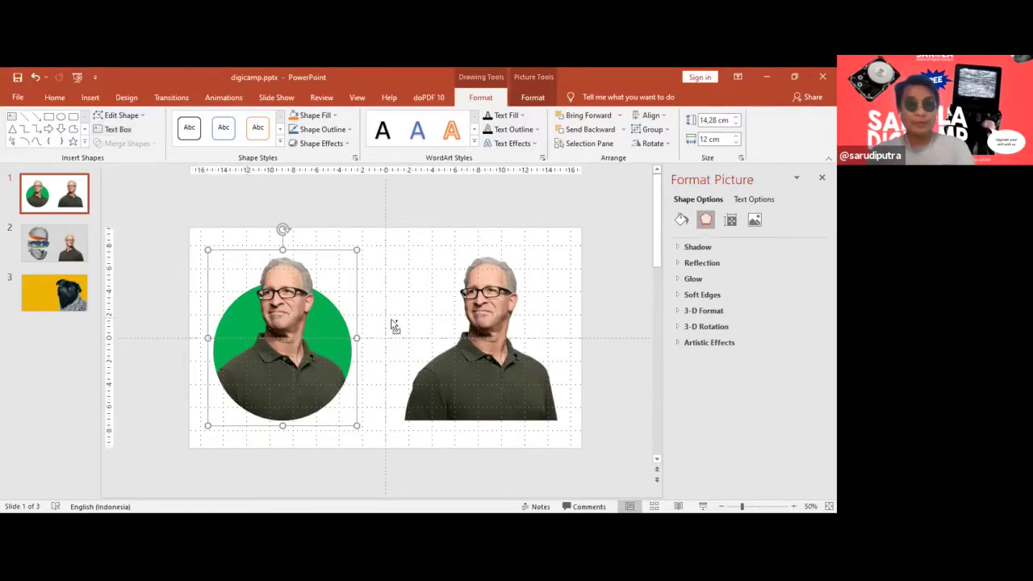
# Ctrl+drag a duplicate of the green circle over the right-hand man photo.
pyautogui.click(442, 330)
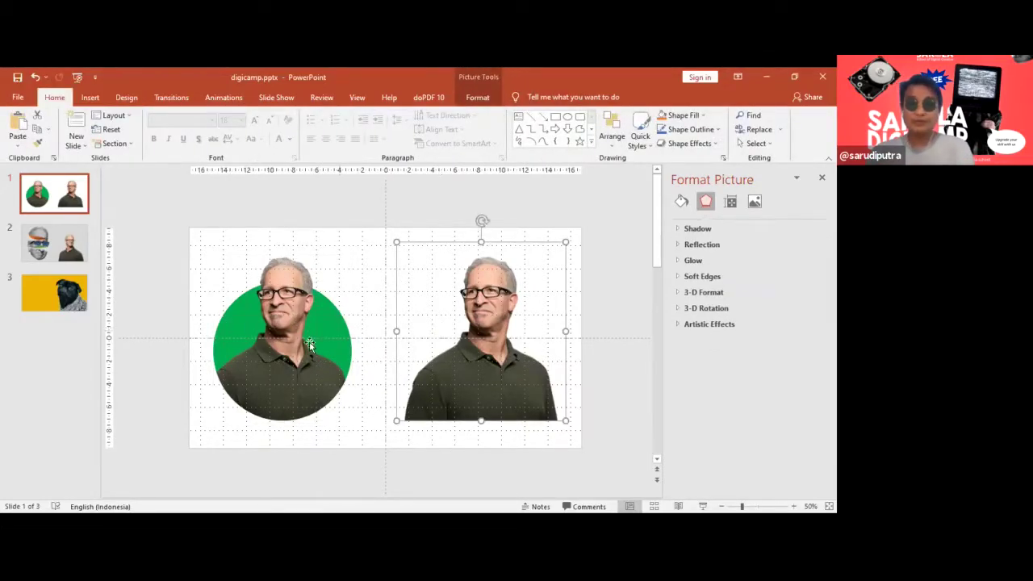
pyautogui.click(282, 311)
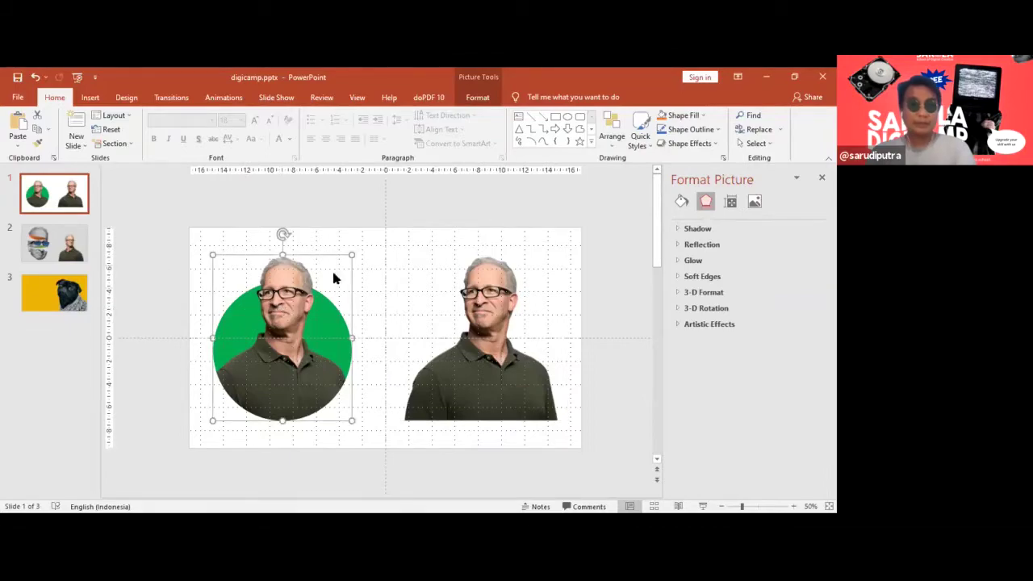
pyautogui.click(494, 96)
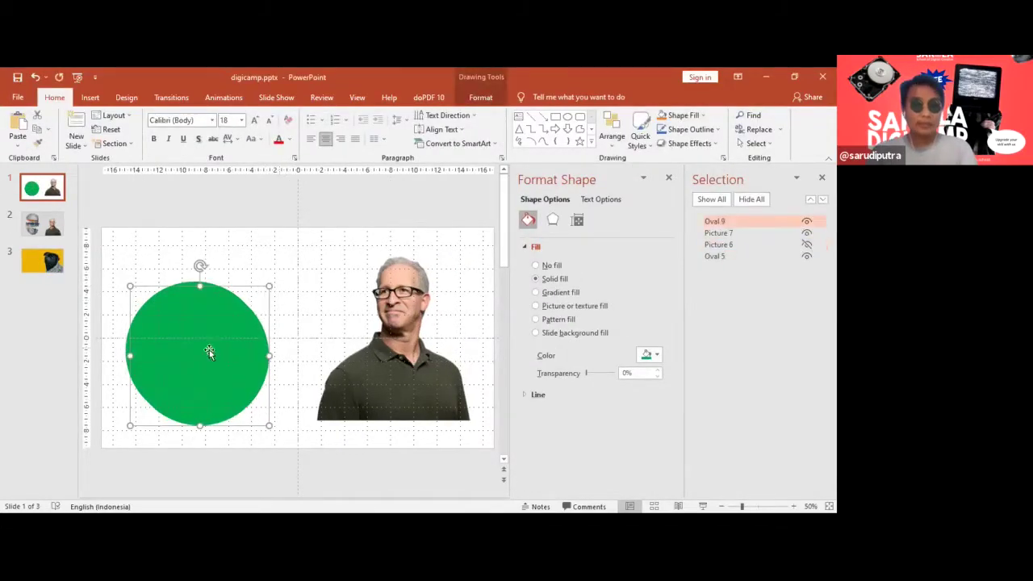
pyautogui.moveTo(209, 349)
pyautogui.keyDown('ctrl'); pyautogui.mouseDown()
pyautogui.moveTo(340, 356)
pyautogui.moveTo(345, 343)
pyautogui.mouseUp(); pyautogui.keyUp('ctrl')
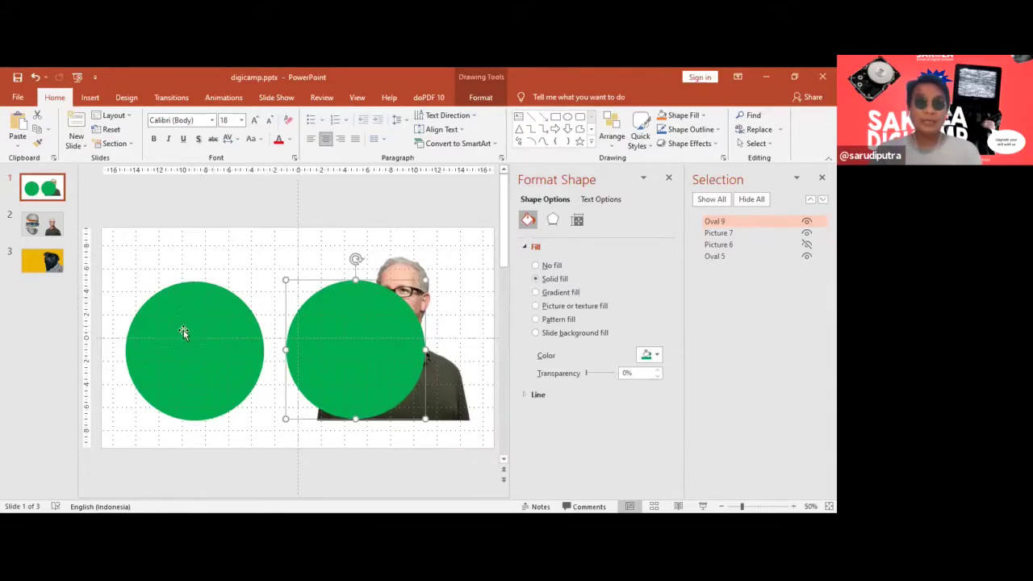
pyautogui.click(480, 100)
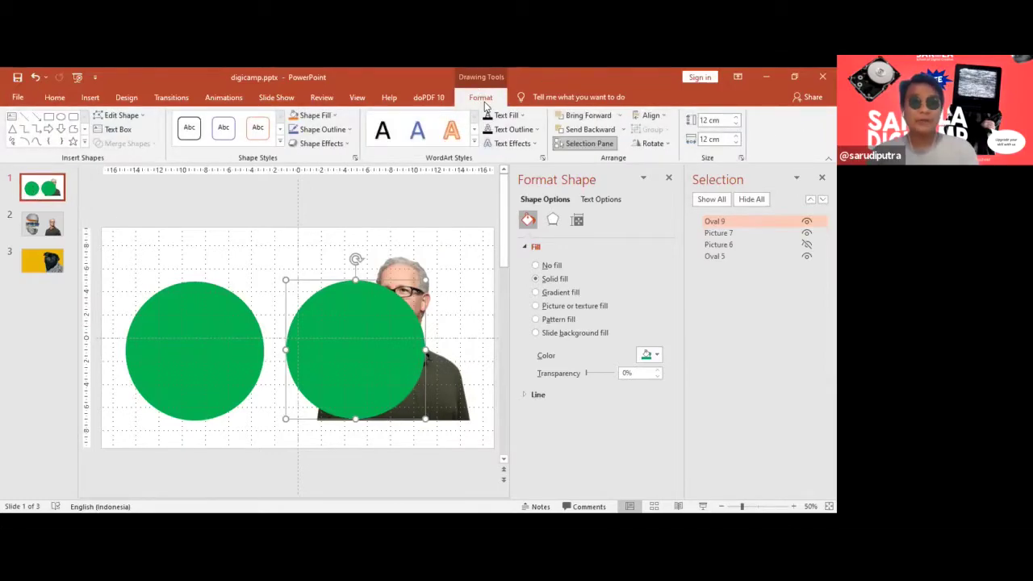
pyautogui.click(84, 143)
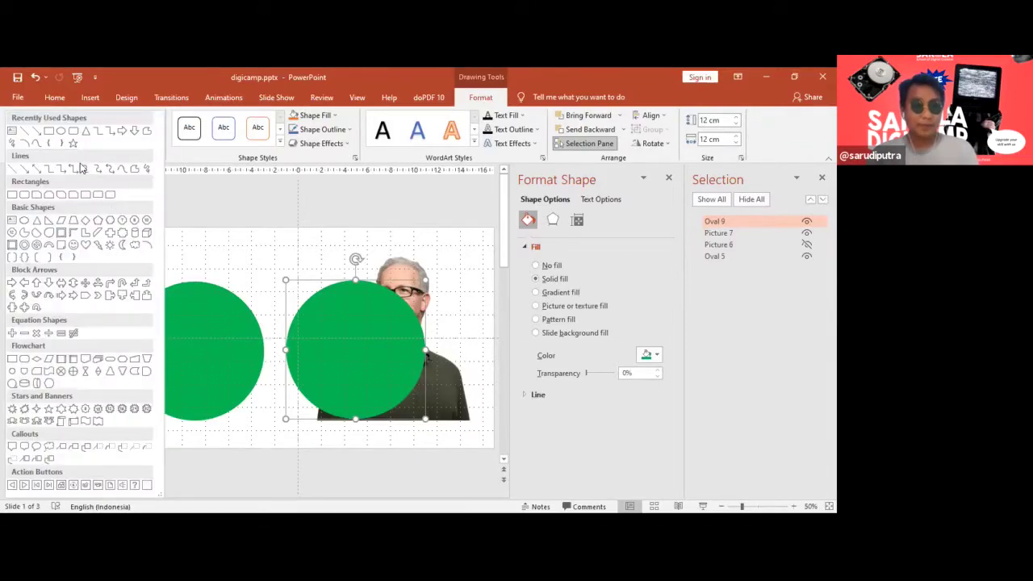
# Open the Insert > Shapes list and dismiss it.
pyautogui.click(90, 98)
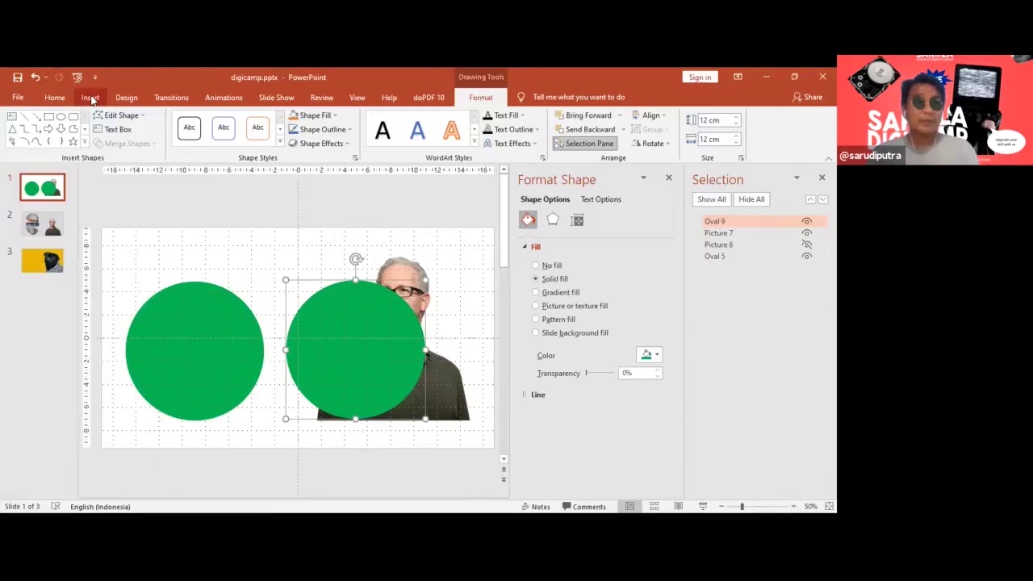
pyautogui.click(91, 98)
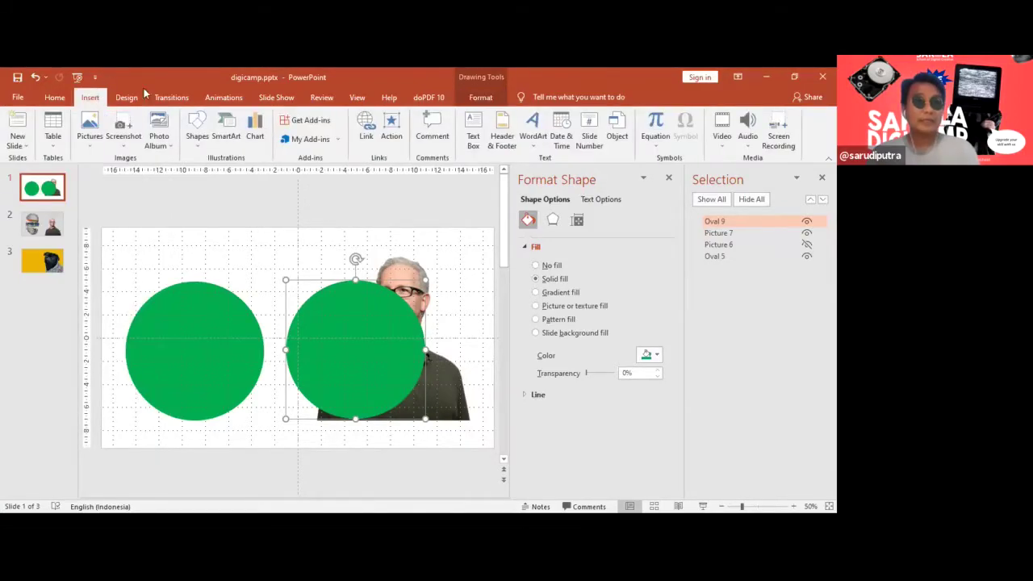
pyautogui.click(196, 142)
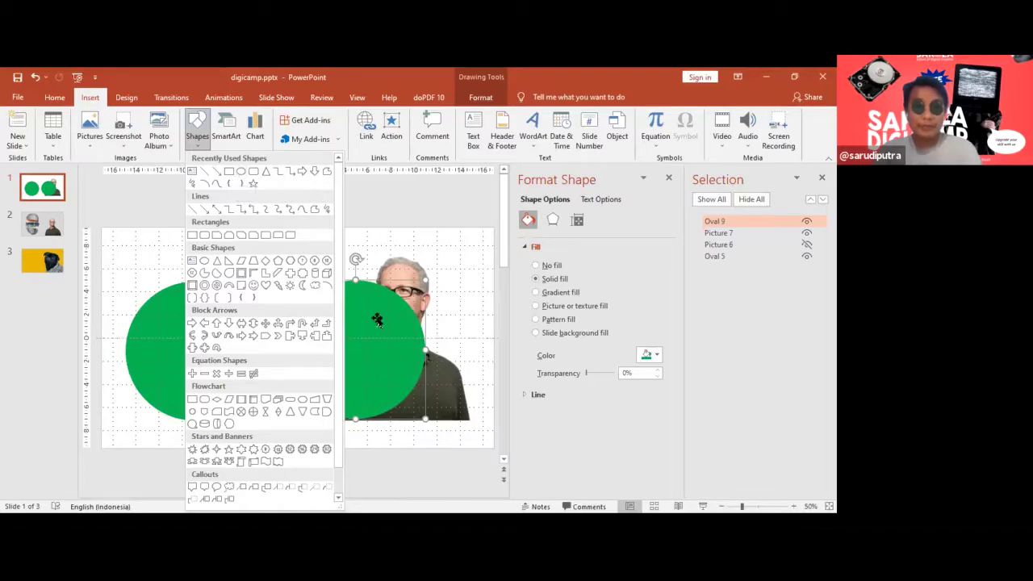
pyautogui.click(242, 346)
# Slide the right green circle left to overlap the first and select both circles.
pyautogui.moveTo(363, 350); pyautogui.dragTo(253, 337)
pyautogui.keyDown('shift'); pyautogui.click(162, 319); pyautogui.keyUp('shift')
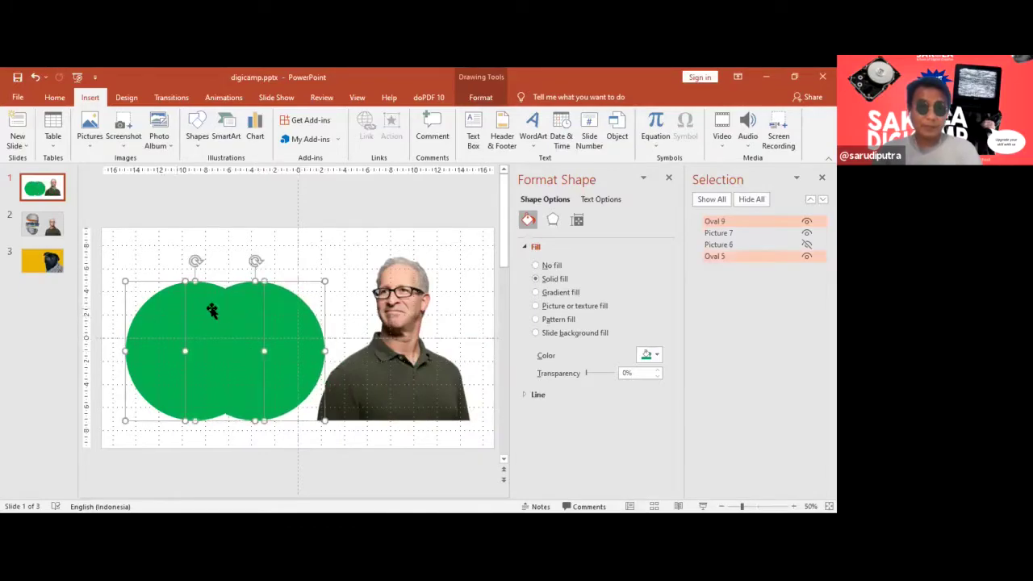
pyautogui.click(480, 98)
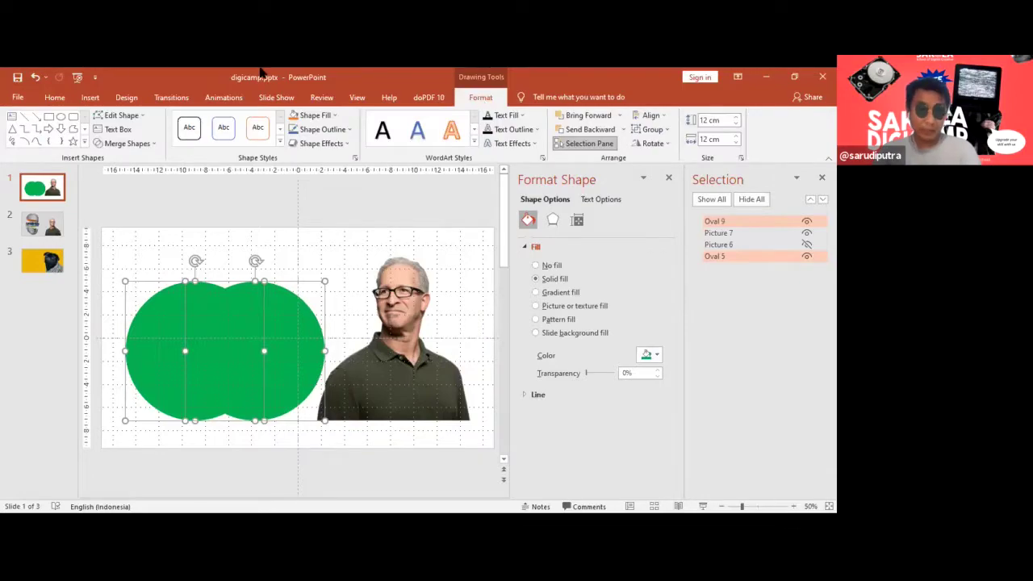
# Try Merge Shapes > Union, undo it, and group the two green circles with Ctrl+G.
pyautogui.click(152, 146)
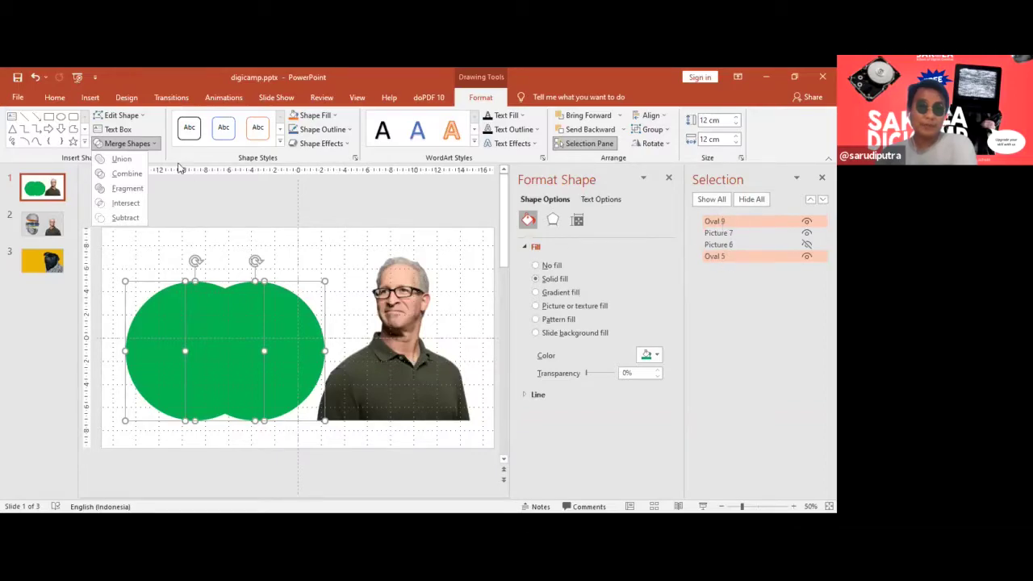
pyautogui.click(130, 160)
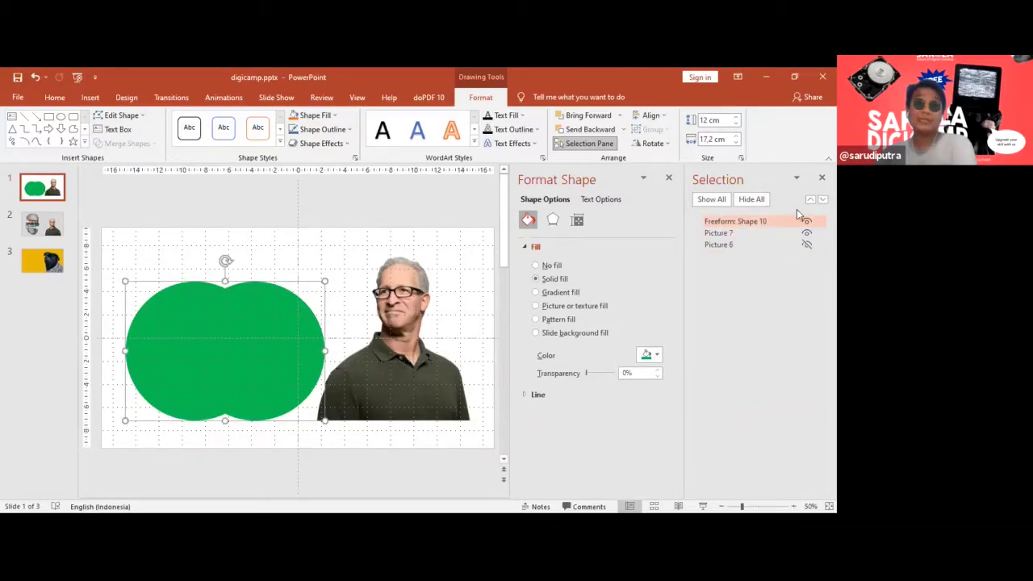
pyautogui.moveTo(245, 337)
pyautogui.mouseDown()
pyautogui.moveTo(260, 303)
pyautogui.moveTo(250, 311)
pyautogui.mouseUp()
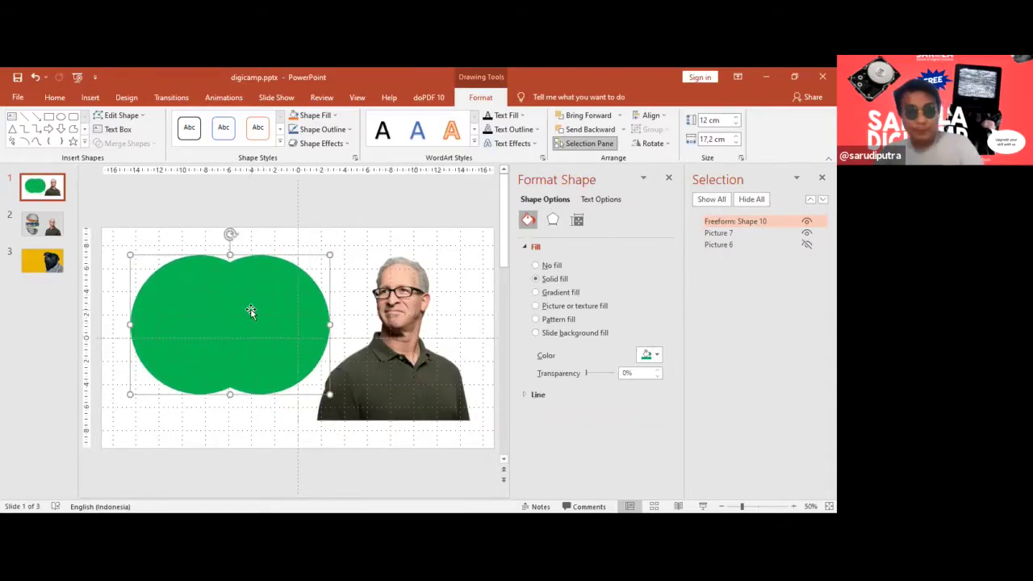
pyautogui.hotkey('ctrl', 'z')
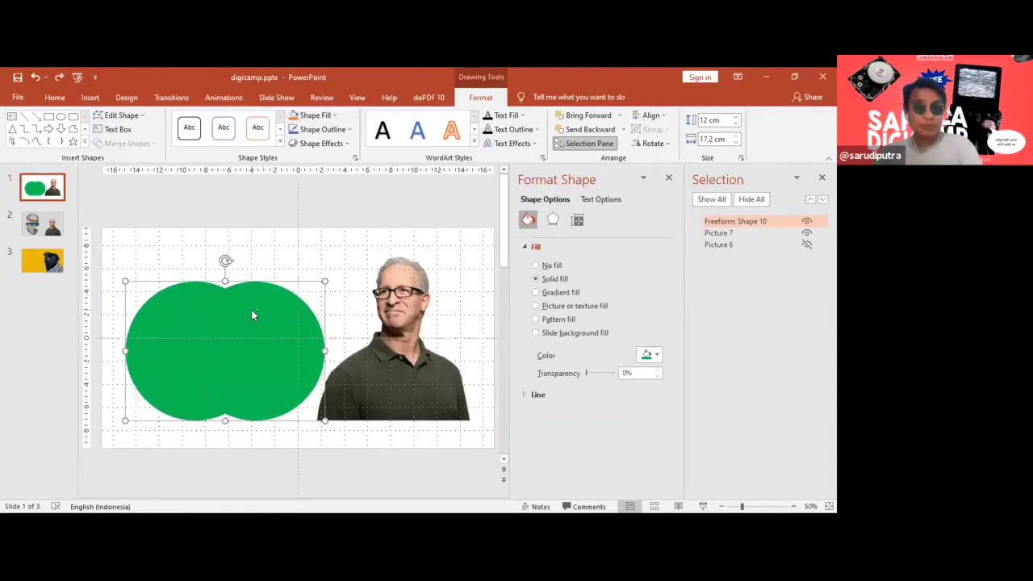
pyautogui.hotkey('ctrl', 'z')
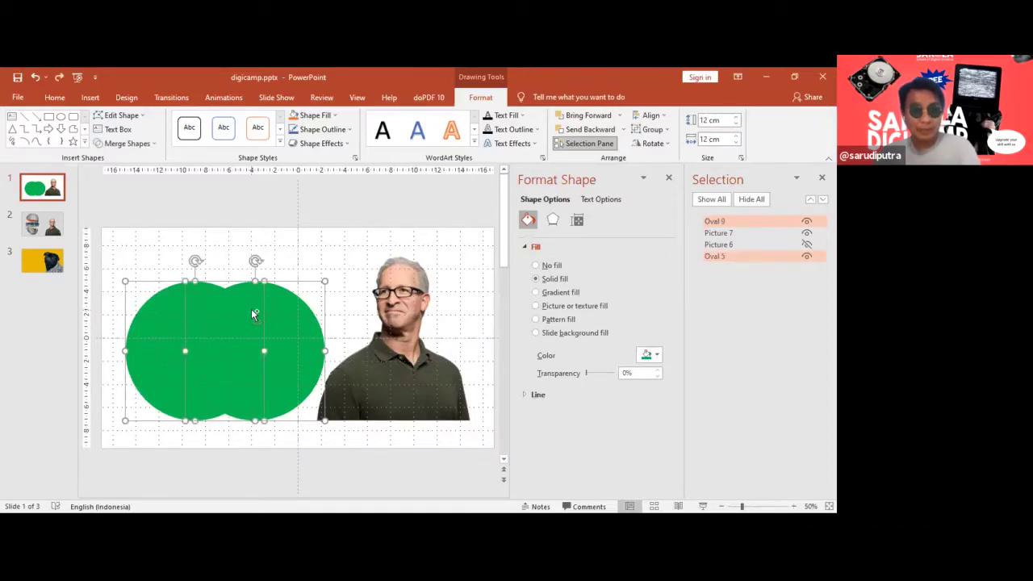
pyautogui.hotkey('ctrl', 'g')
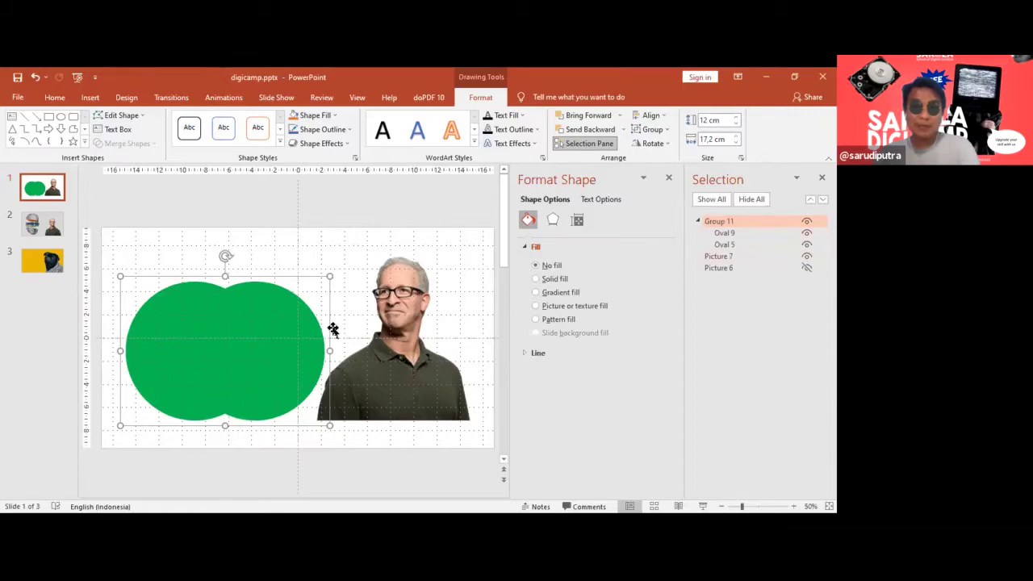
# Undo the grouping, restack the ovals in the Selection Pane, and test Merge Shapes > Combine before undoing.
pyautogui.moveTo(270, 346); pyautogui.dragTo(443, 264)
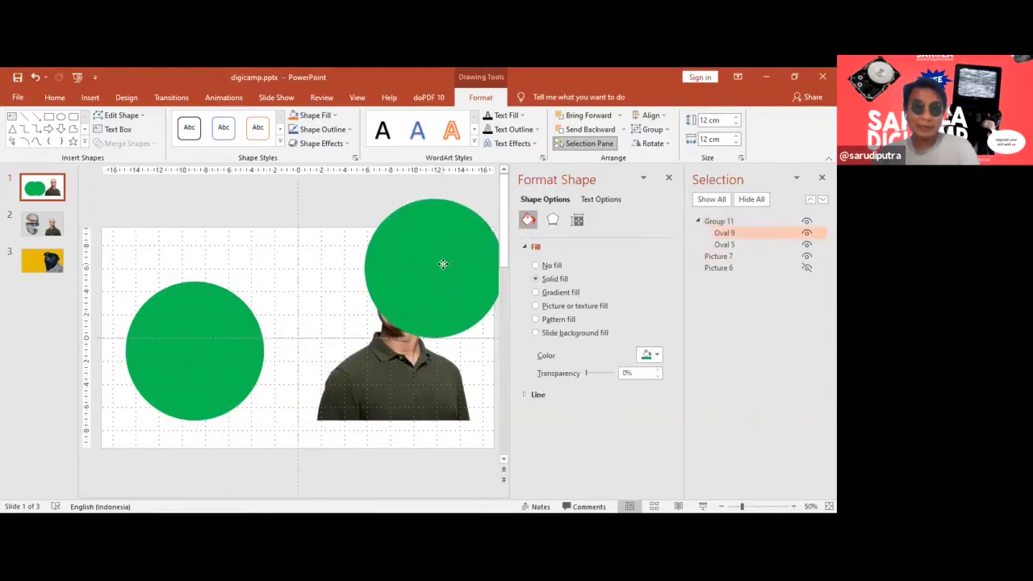
pyautogui.hotkey('ctrl', 'z')
pyautogui.hotkey('ctrl', 'z')
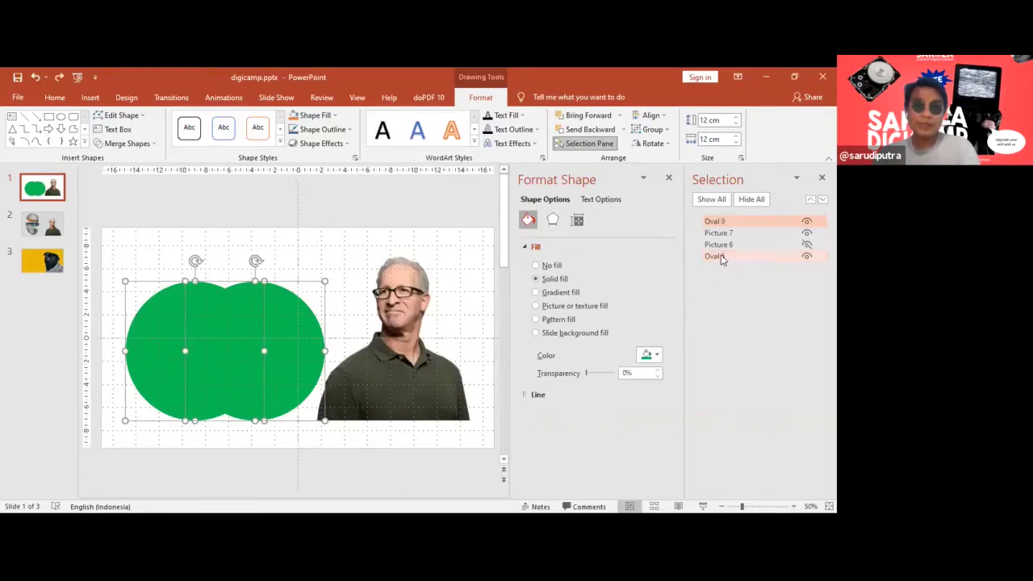
pyautogui.moveTo(722, 257); pyautogui.dragTo(720, 228)
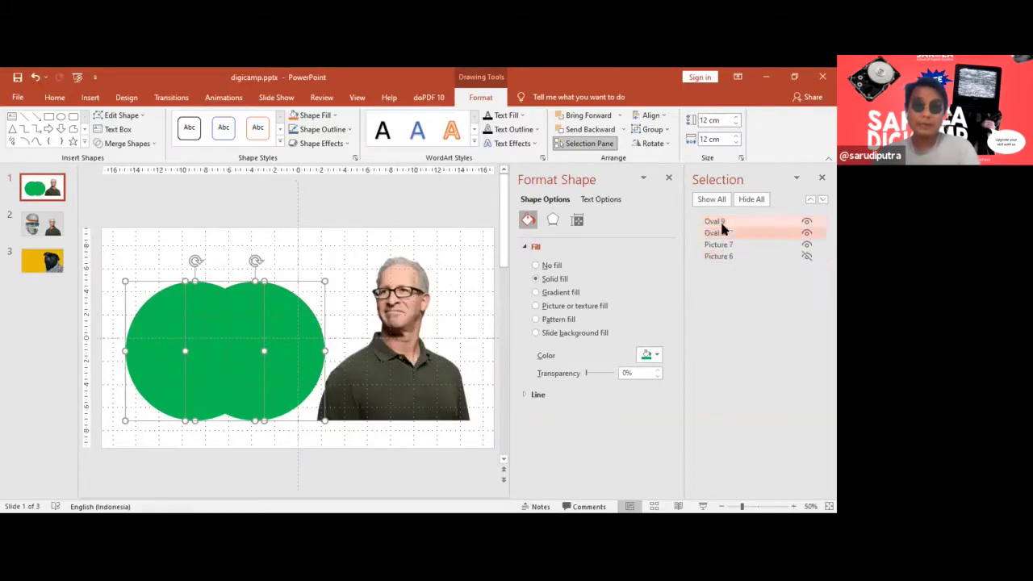
pyautogui.click(147, 148)
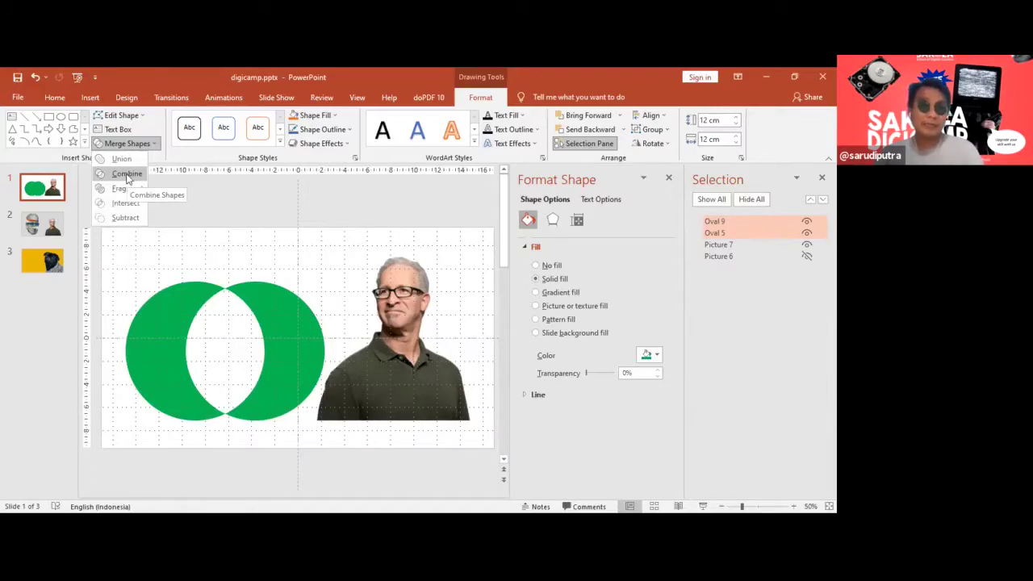
pyautogui.click(127, 174)
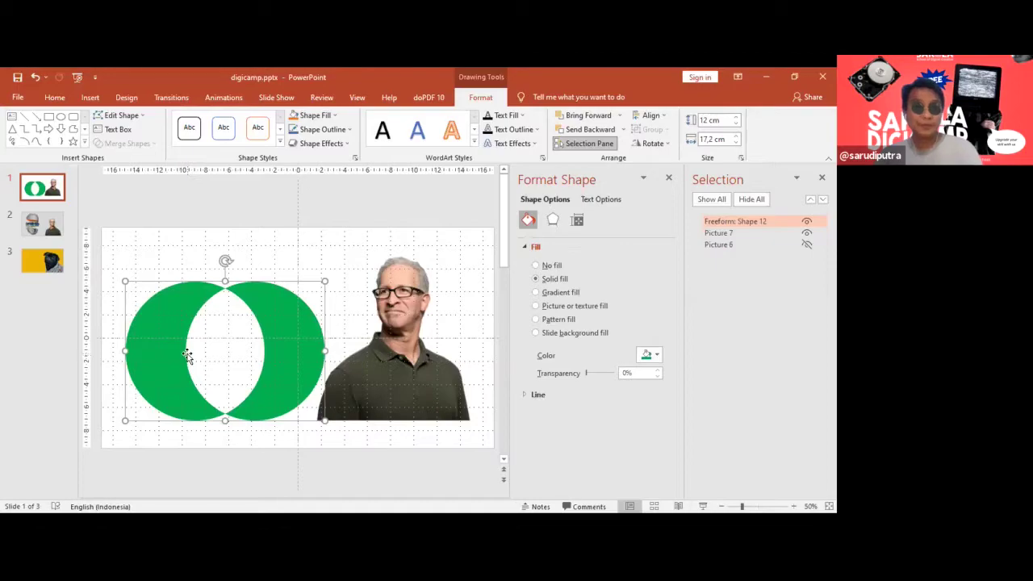
pyautogui.hotkey('ctrl', 'z')
# Shift the right circle over the left, open Merge Shapes, then undo the move.
pyautogui.click(266, 264)
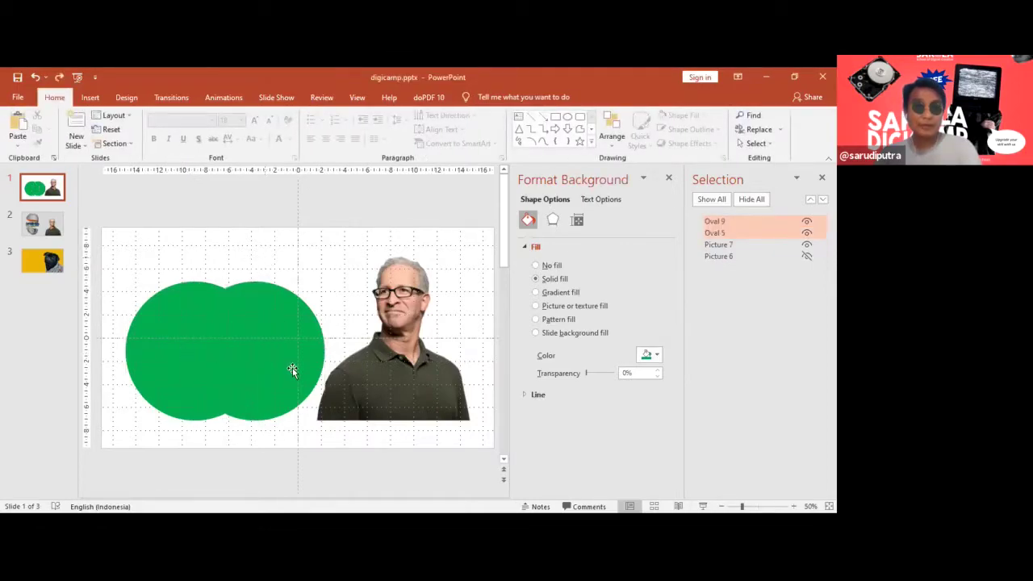
pyautogui.moveTo(292, 368); pyautogui.dragTo(242, 348)
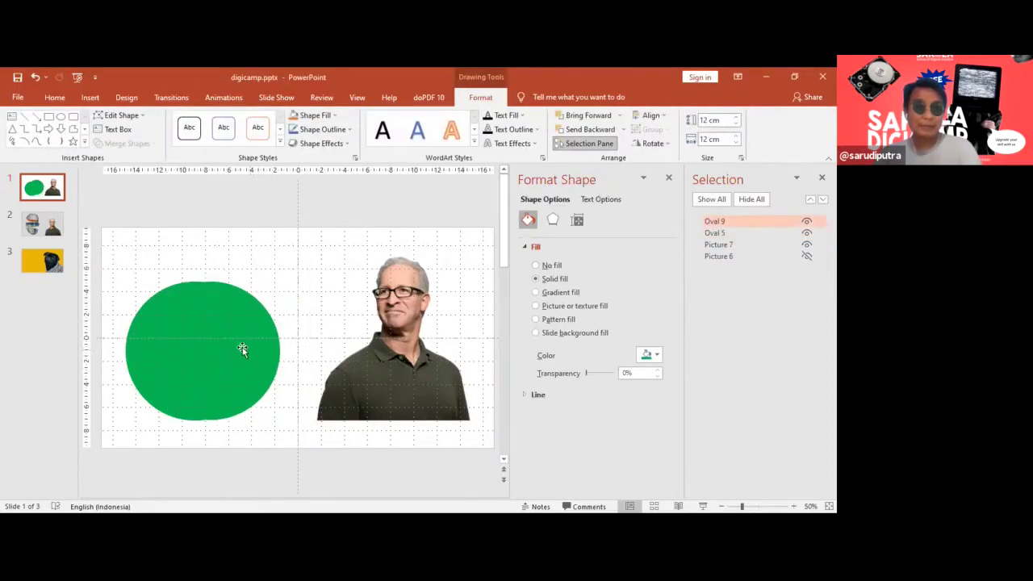
pyautogui.keyDown('shift'); pyautogui.click(131, 343); pyautogui.keyUp('shift')
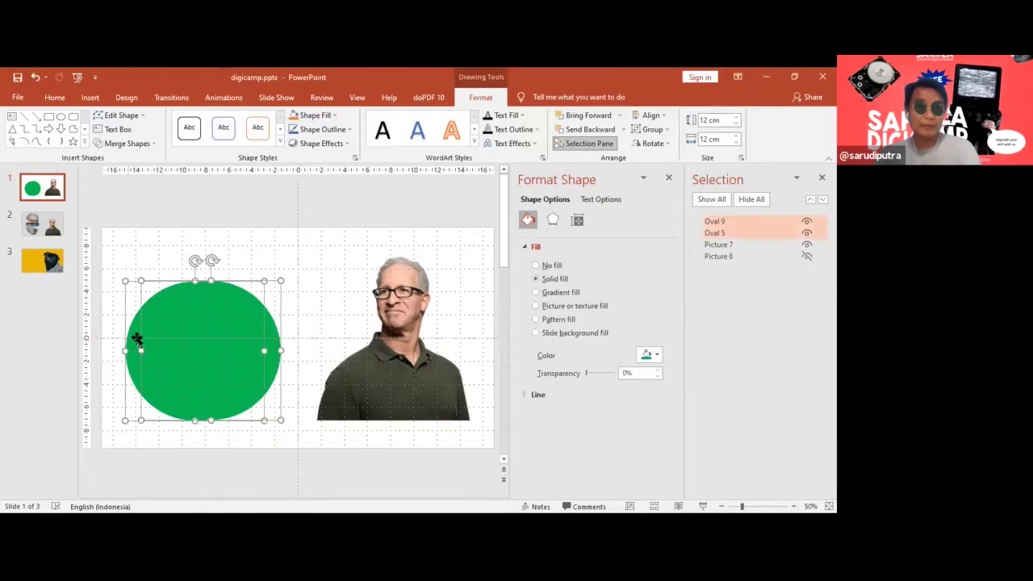
pyautogui.click(126, 145)
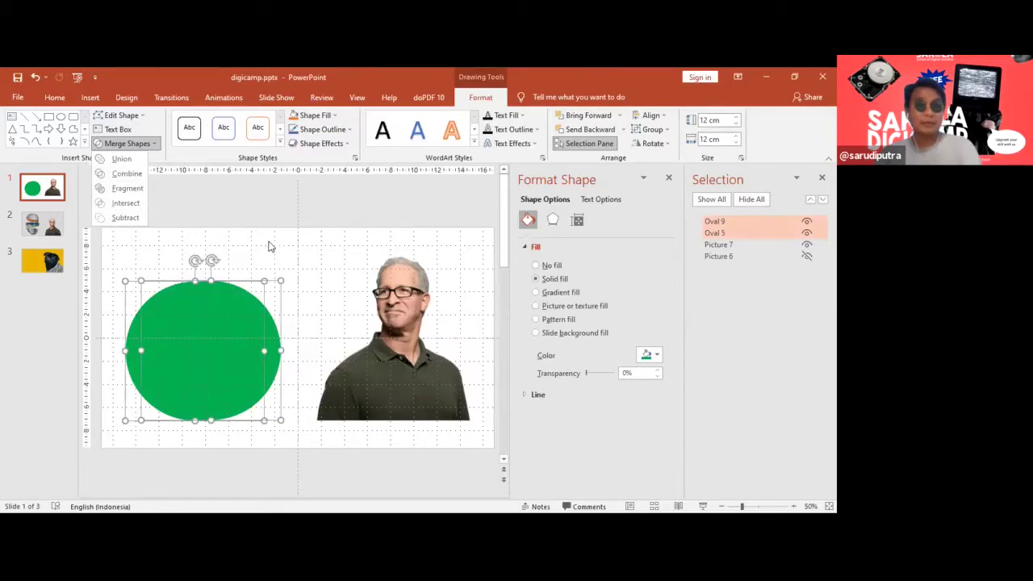
pyautogui.hotkey('ctrl', 'z')
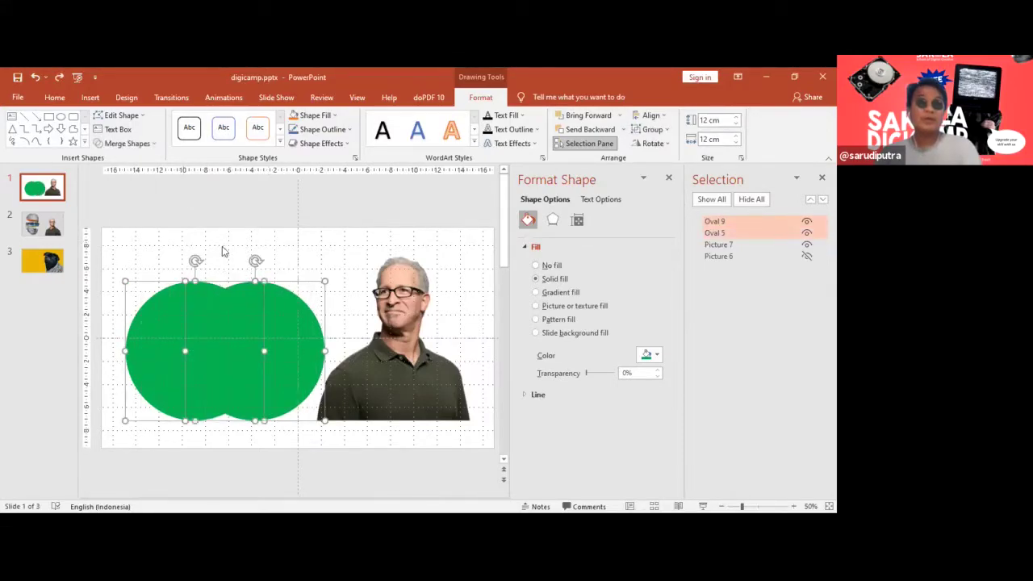
# Fragment the overlapping circles into three pieces, pull the crescents apart, then undo back to two ovals.
pyautogui.click(130, 144)
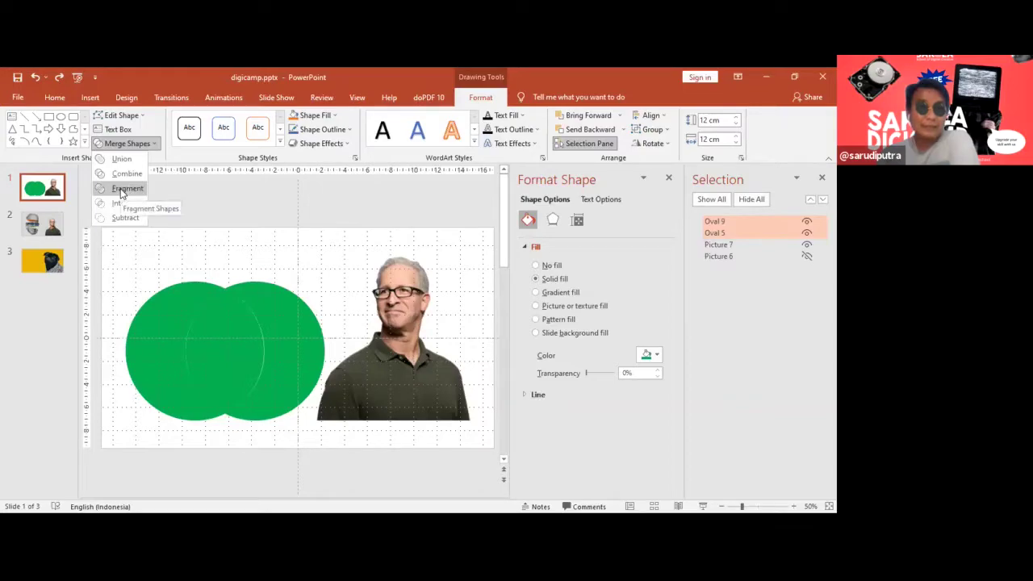
pyautogui.click(120, 190)
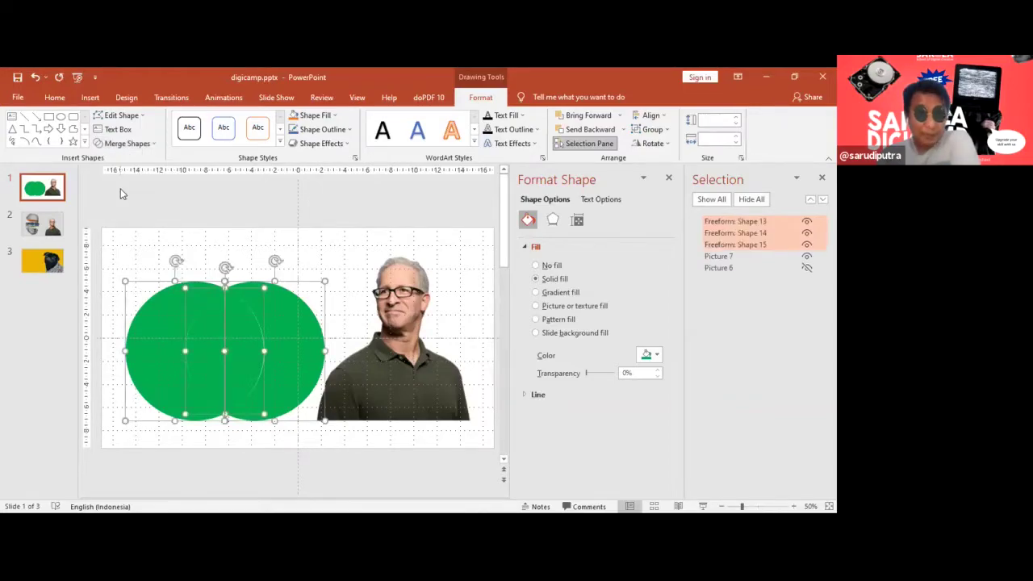
pyautogui.click(248, 252)
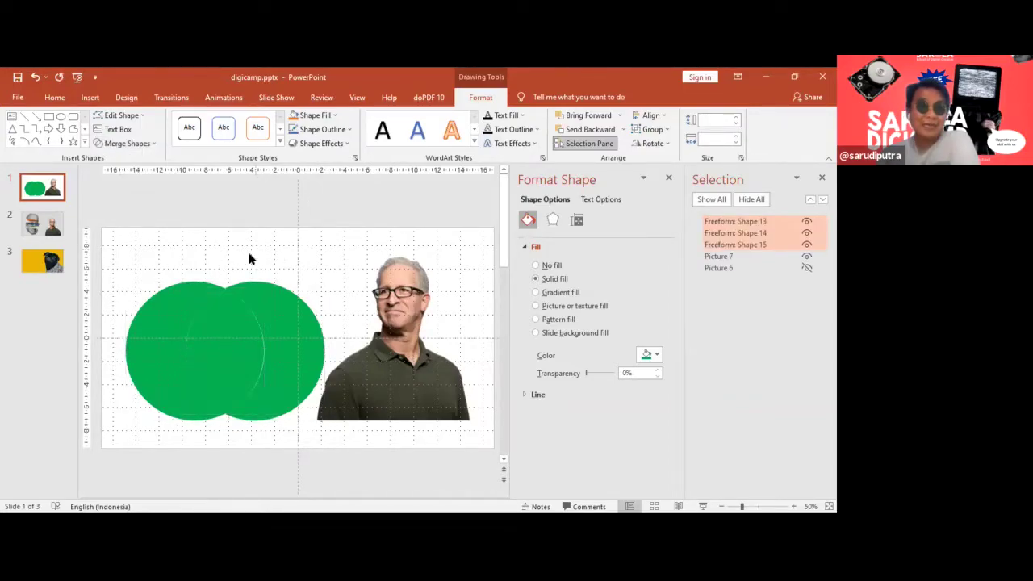
pyautogui.click(164, 371)
pyautogui.moveTo(164, 371); pyautogui.dragTo(140, 370)
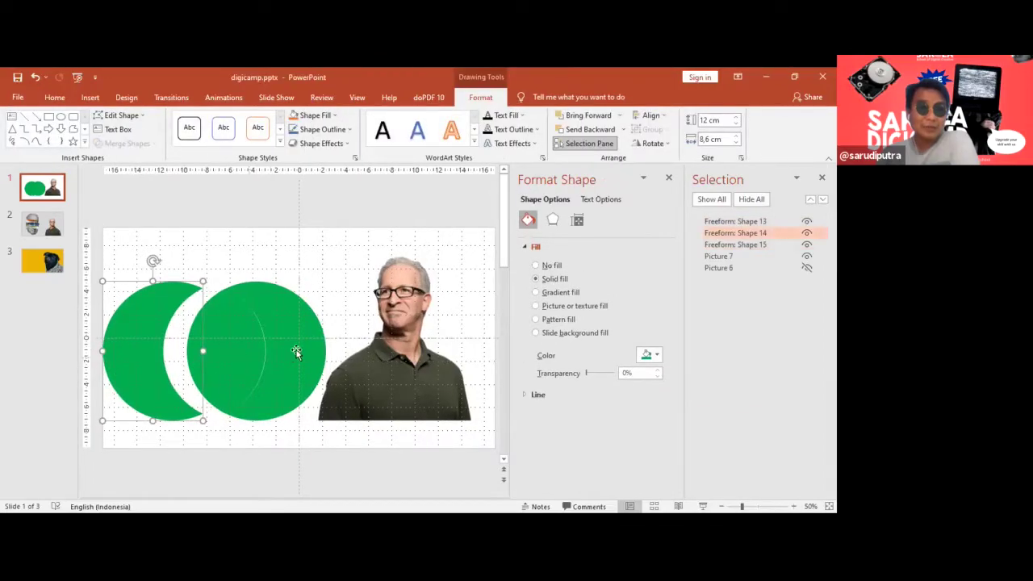
pyautogui.moveTo(291, 351); pyautogui.dragTo(319, 351)
pyautogui.click(220, 357)
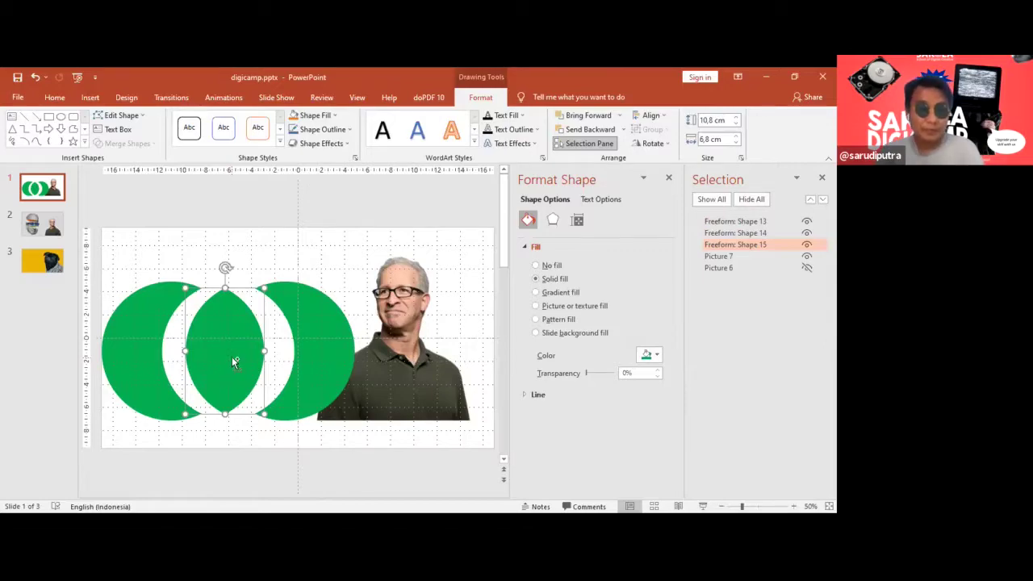
pyautogui.hotkey('ctrl', 'z')
pyautogui.hotkey('ctrl', 'z')
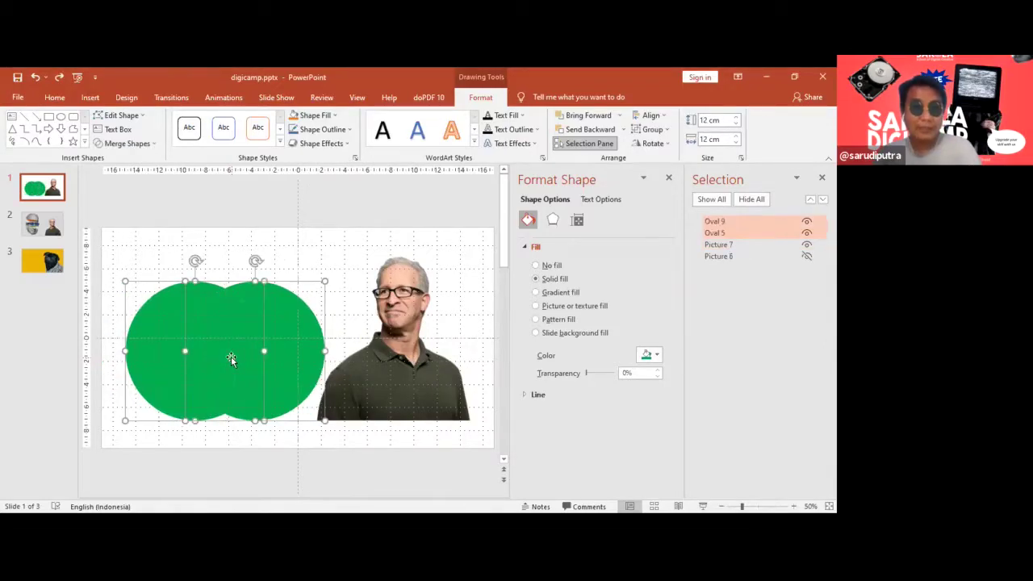
# Move the second circle onto the green circle and select both.
pyautogui.click(137, 147)
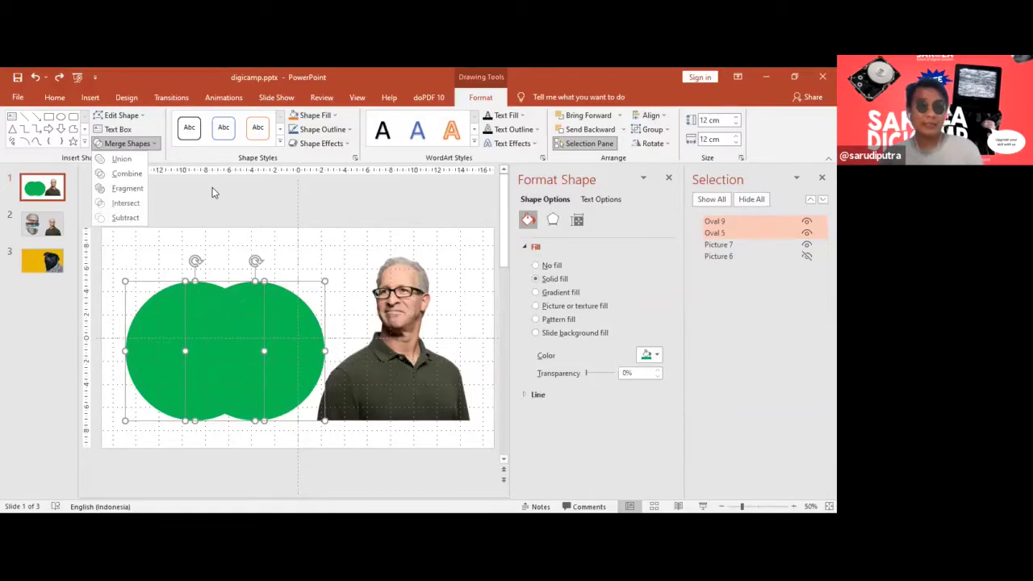
pyautogui.click(310, 239)
pyautogui.moveTo(318, 283)
pyautogui.mouseDown()
pyautogui.moveTo(288, 310)
pyautogui.moveTo(266, 353)
pyautogui.moveTo(210, 353)
pyautogui.mouseUp()
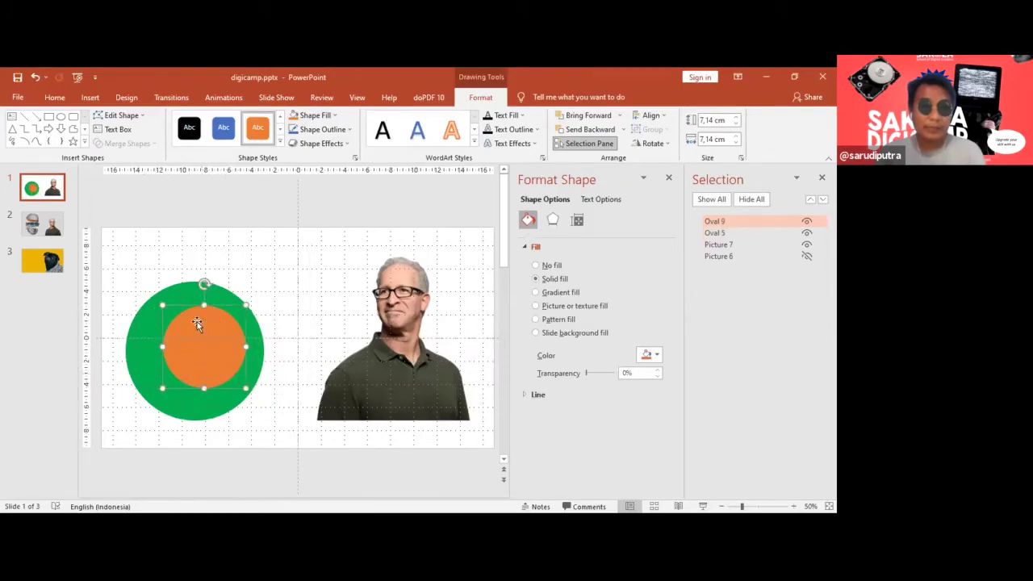
pyautogui.keyDown('shift'); pyautogui.click(202, 394); pyautogui.keyUp('shift')
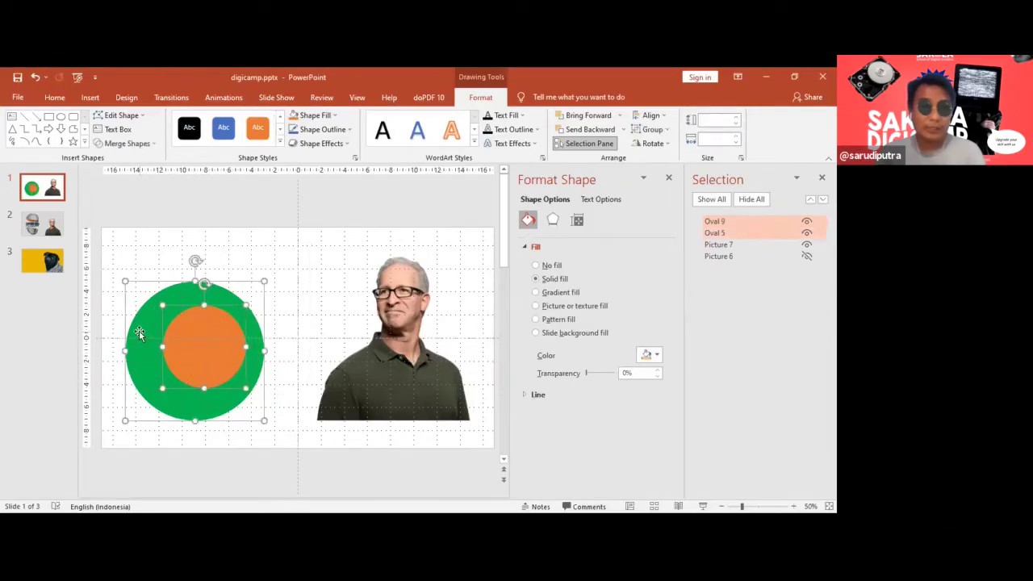
# Select the green and orange circles and preview Merge Shapes > Intersect without applying it.
pyautogui.click(152, 144)
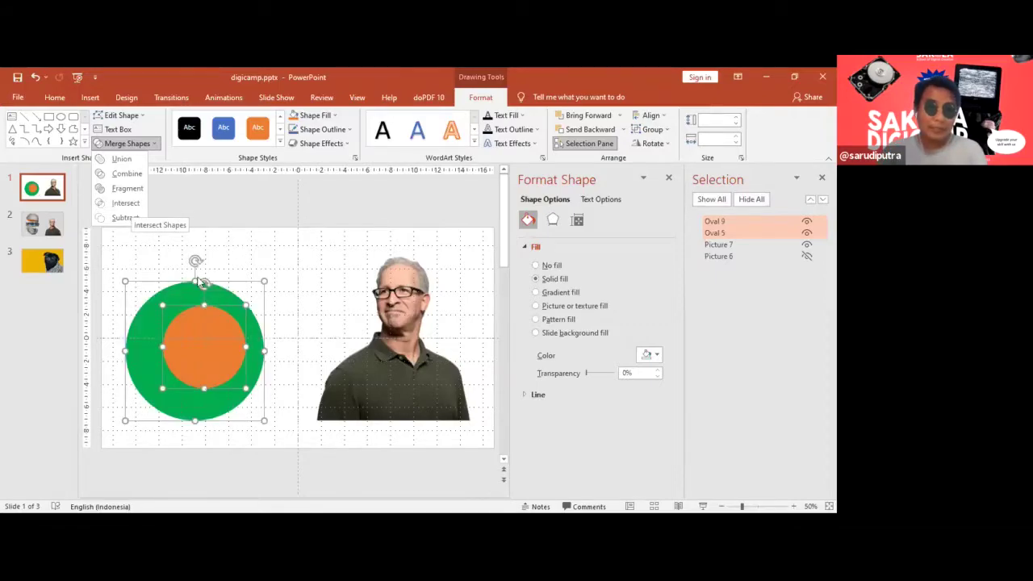
pyautogui.click(196, 268)
pyautogui.click(175, 293)
pyautogui.keyDown('shift'); pyautogui.click(214, 346); pyautogui.keyUp('shift')
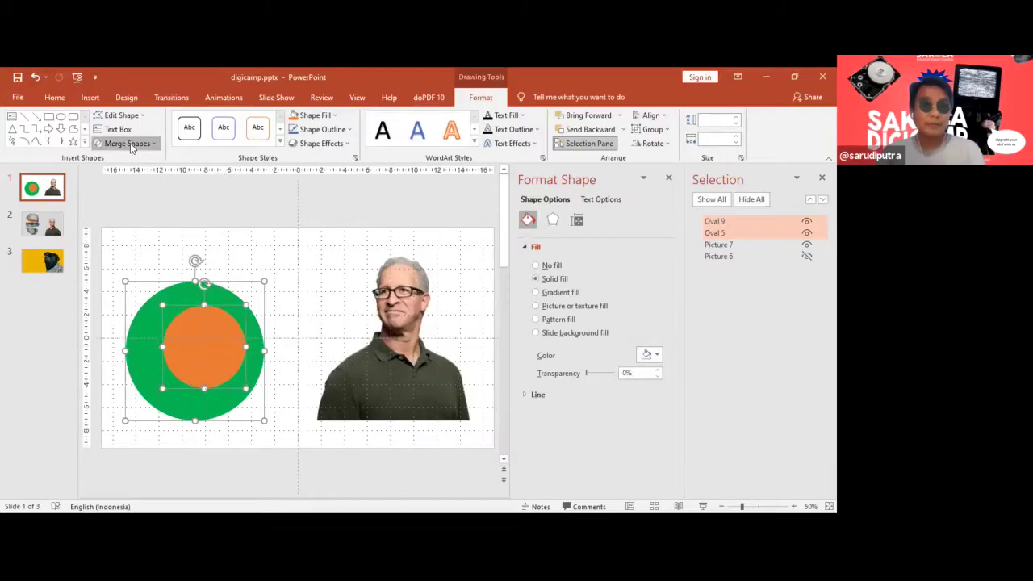
pyautogui.click(136, 145)
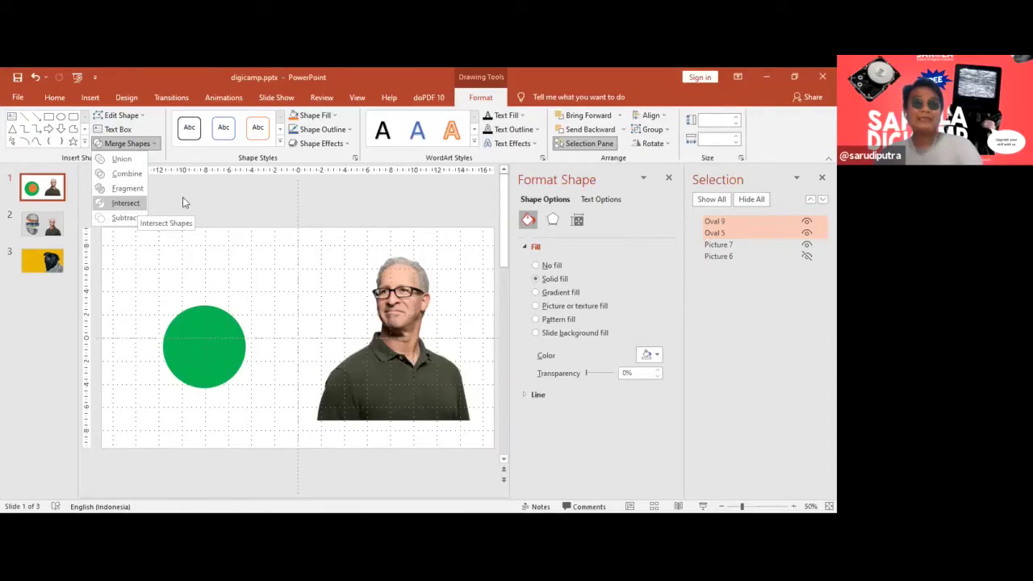
pyautogui.hotkey('ctrl', 'z')
# Preview an Intersect merge of the nested green and orange circles without applying it.
pyautogui.click(186, 324)
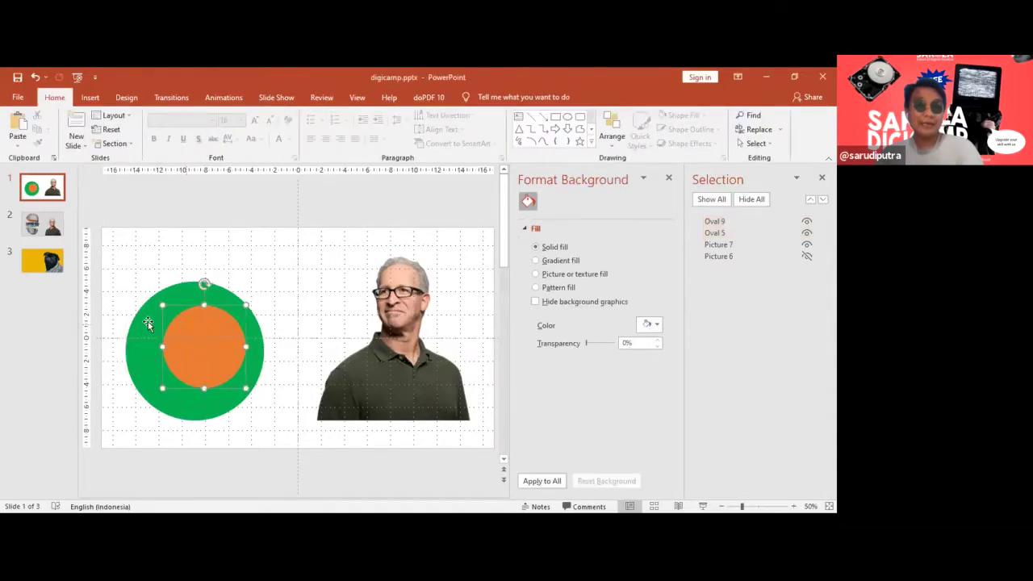
pyautogui.keyDown('shift'); pyautogui.click(204, 284); pyautogui.keyUp('shift')
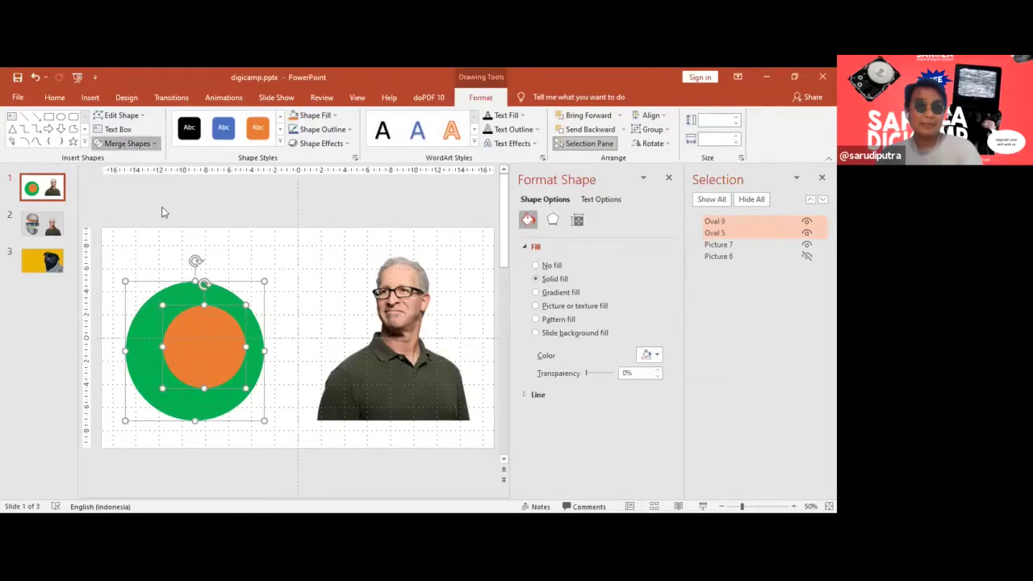
pyautogui.click(126, 142)
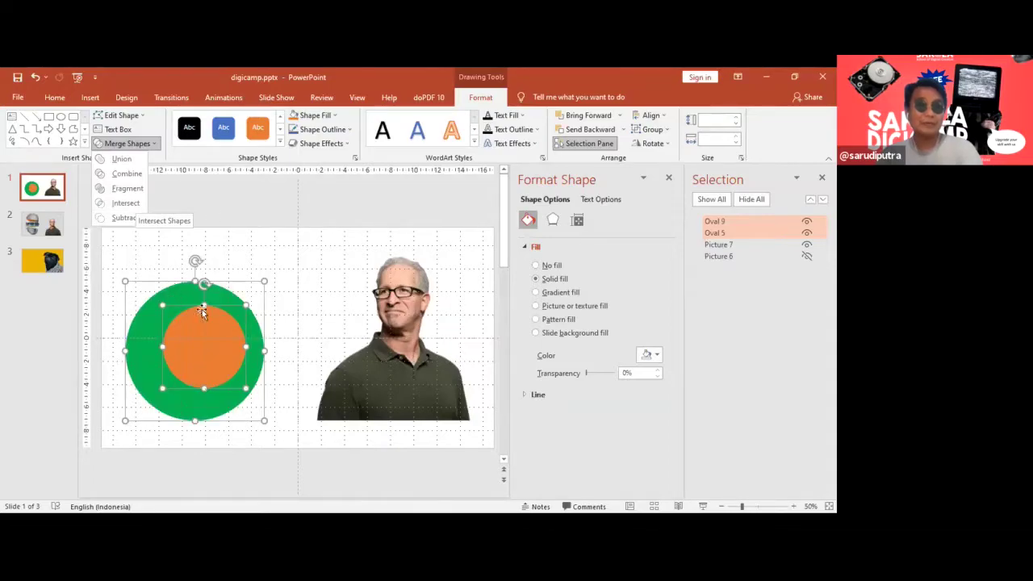
pyautogui.click(144, 145)
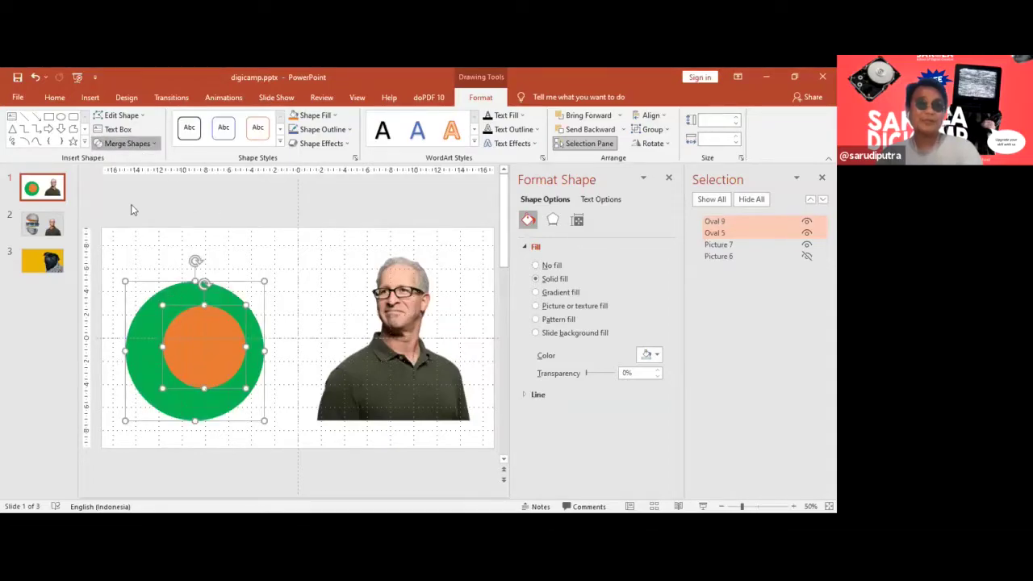
pyautogui.click(126, 143)
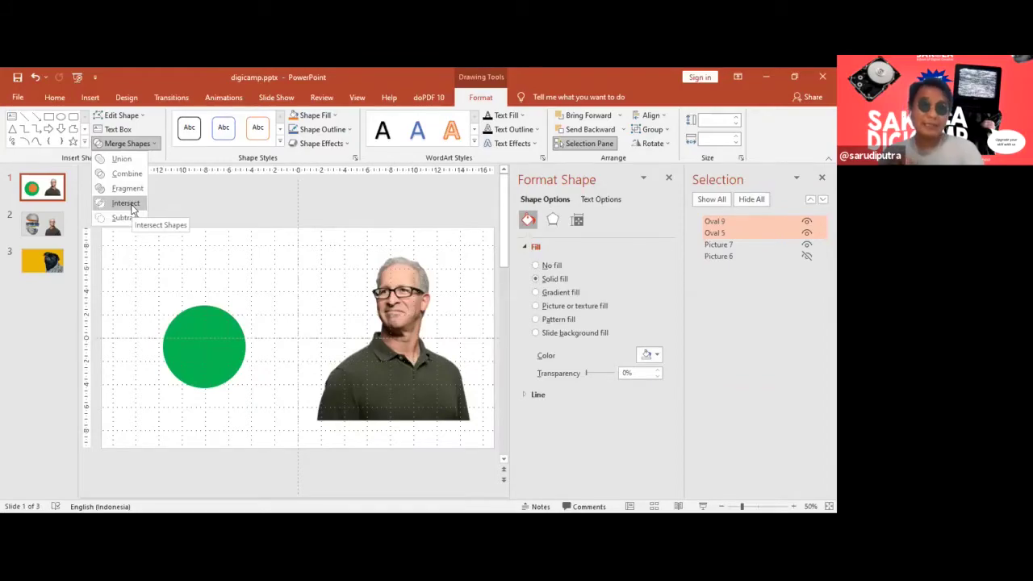
pyautogui.click(235, 247)
# Move the orange circle onto the green circle's upper-right edge and preview Intersect as a leaf shape.
pyautogui.moveTo(204, 362); pyautogui.dragTo(245, 332)
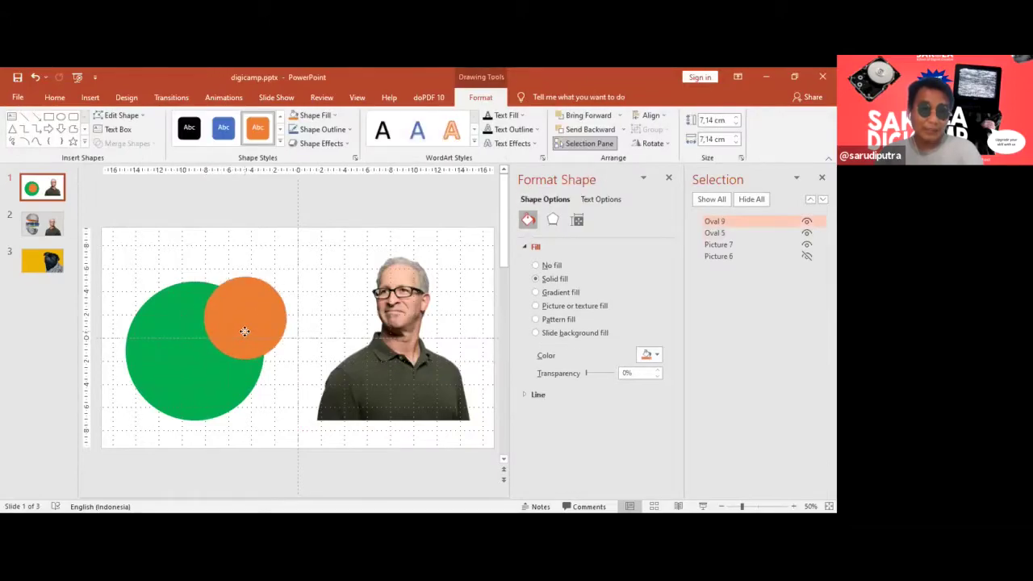
pyautogui.keyDown('shift'); pyautogui.click(167, 328); pyautogui.keyUp('shift')
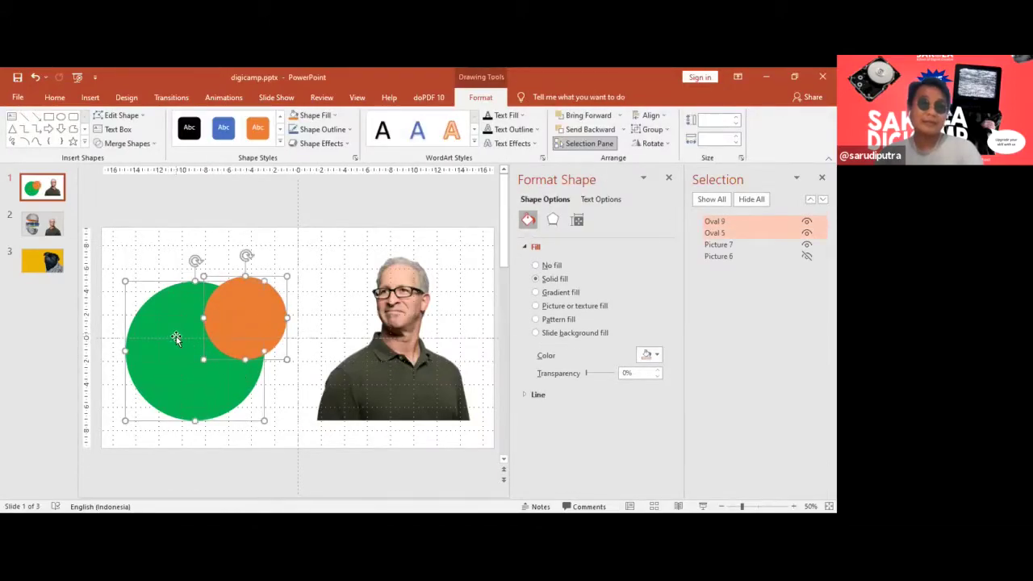
pyautogui.click(145, 143)
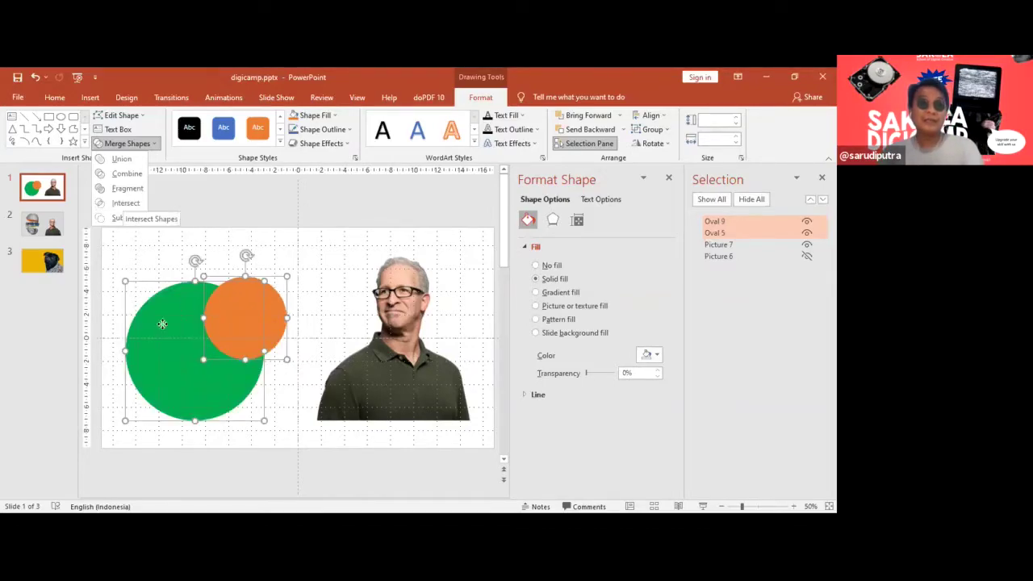
pyautogui.click(242, 335)
pyautogui.keyDown('shift'); pyautogui.click(269, 331); pyautogui.keyUp('shift')
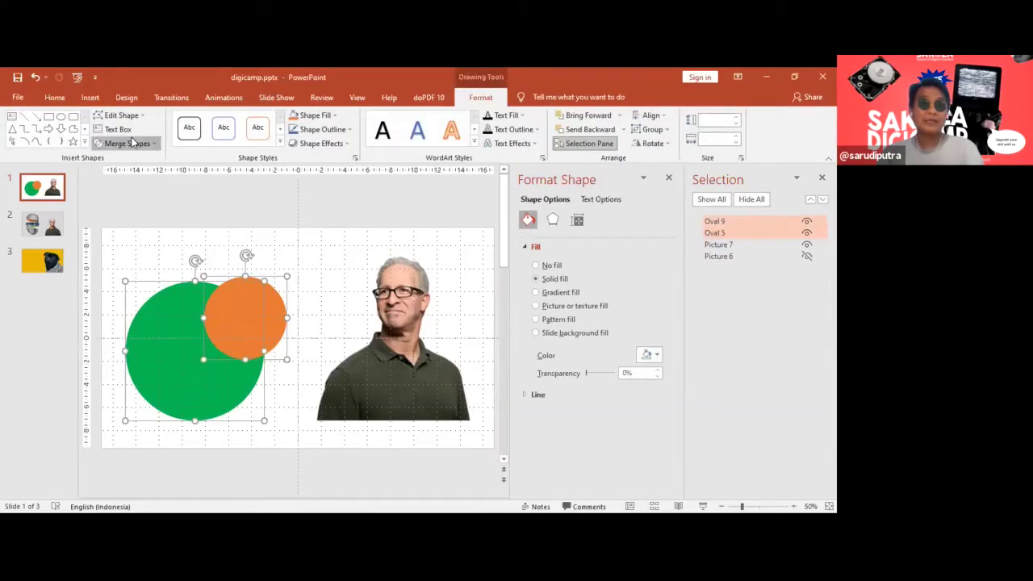
pyautogui.click(125, 143)
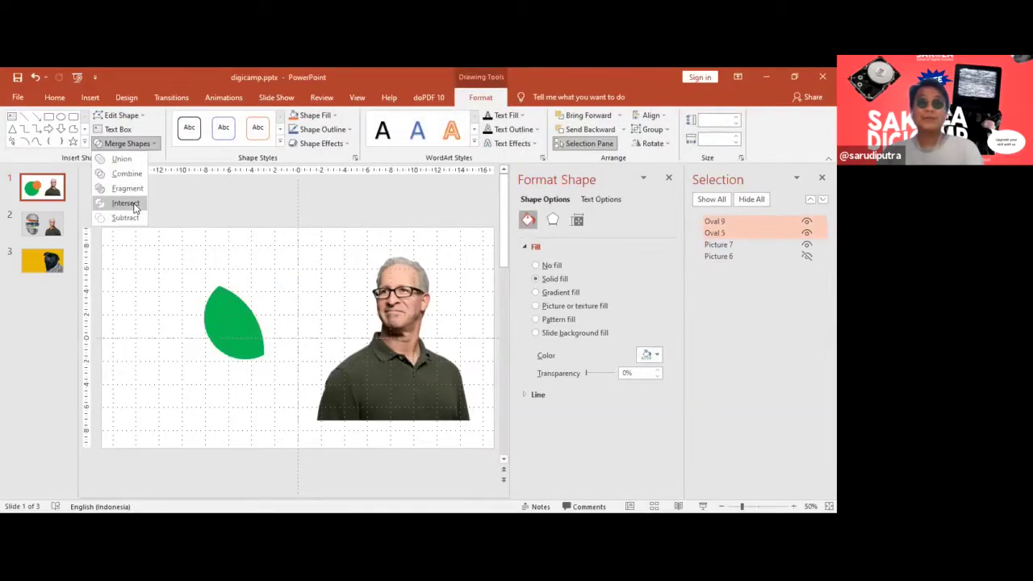
pyautogui.click(257, 216)
pyautogui.click(258, 353)
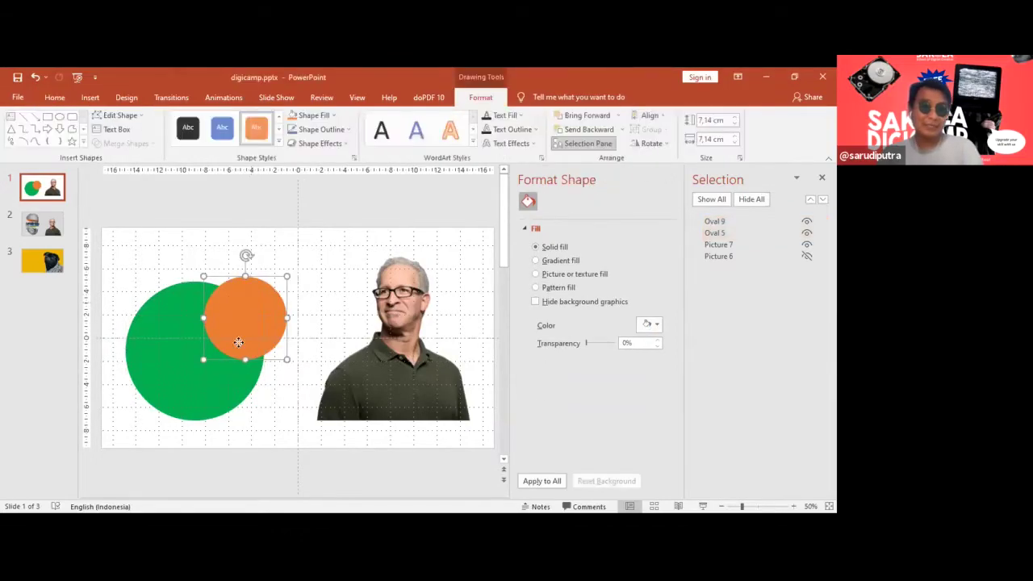
# Move the orange circle back inside the green circle, against its right edge.
pyautogui.moveTo(260, 321)
pyautogui.mouseDown()
pyautogui.moveTo(220, 355)
pyautogui.moveTo(231, 347)
pyautogui.mouseUp()
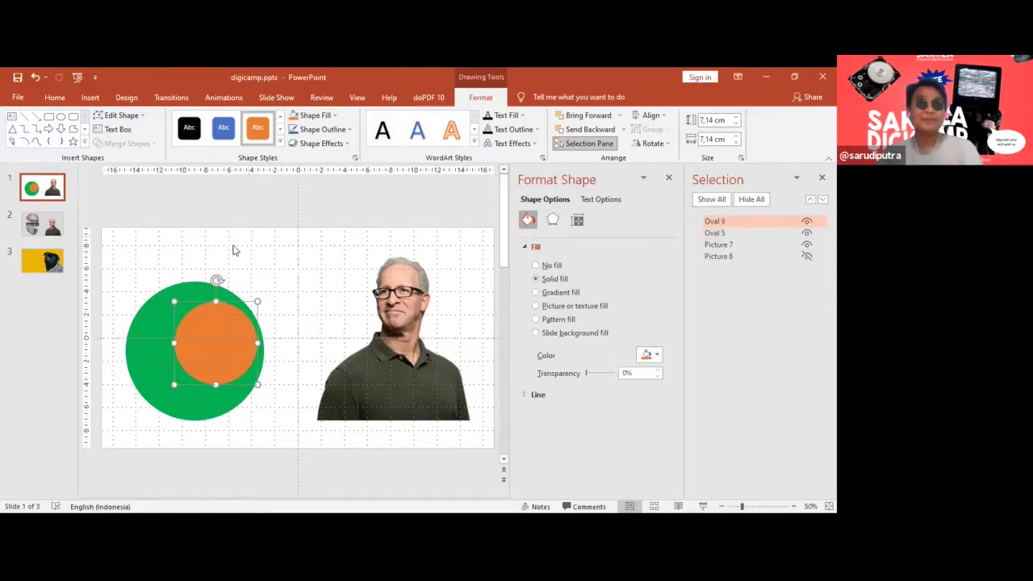
pyautogui.click(197, 249)
pyautogui.click(207, 326)
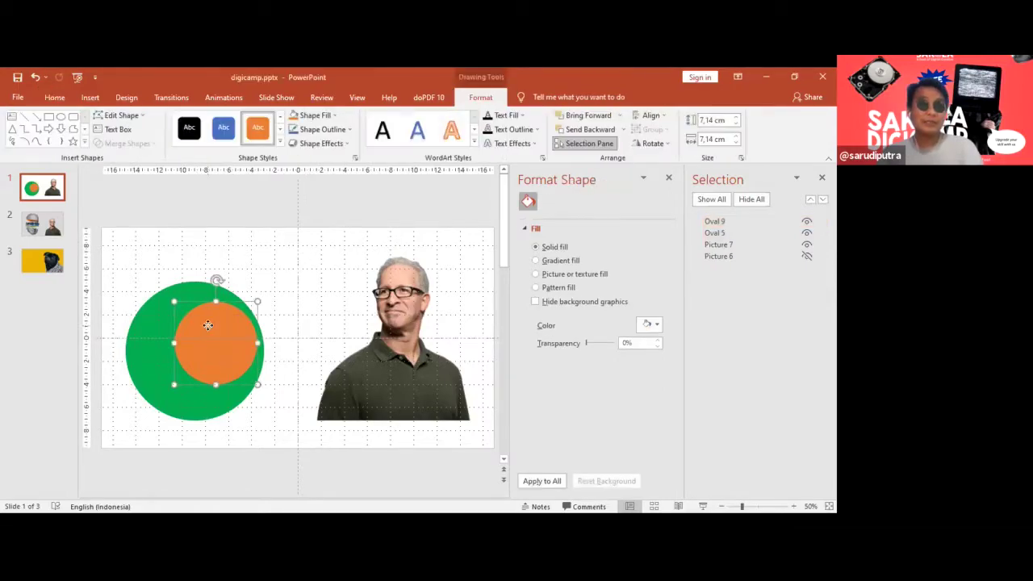
pyautogui.keyDown('shift'); pyautogui.click(143, 326); pyautogui.keyUp('shift')
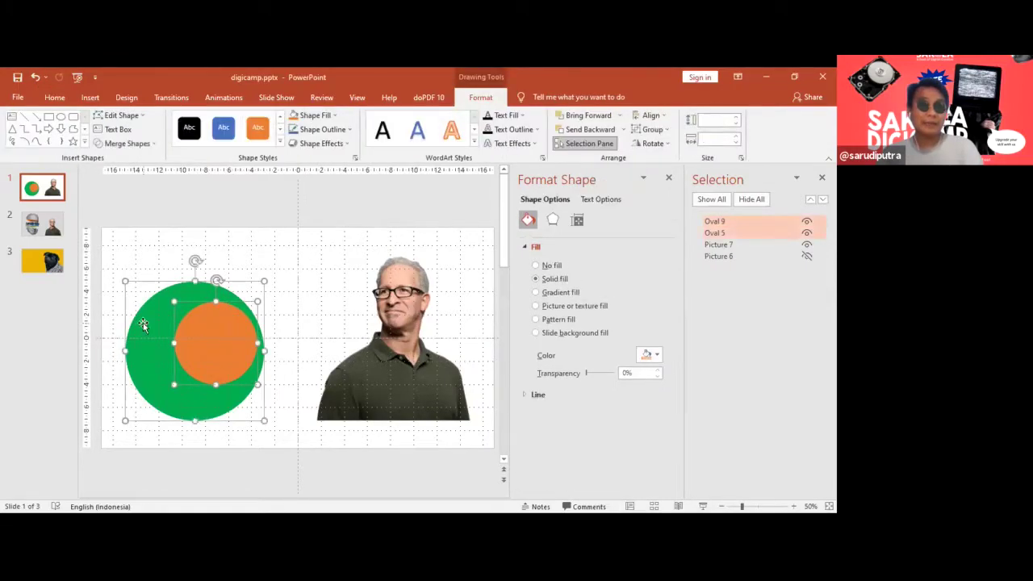
pyautogui.click(147, 144)
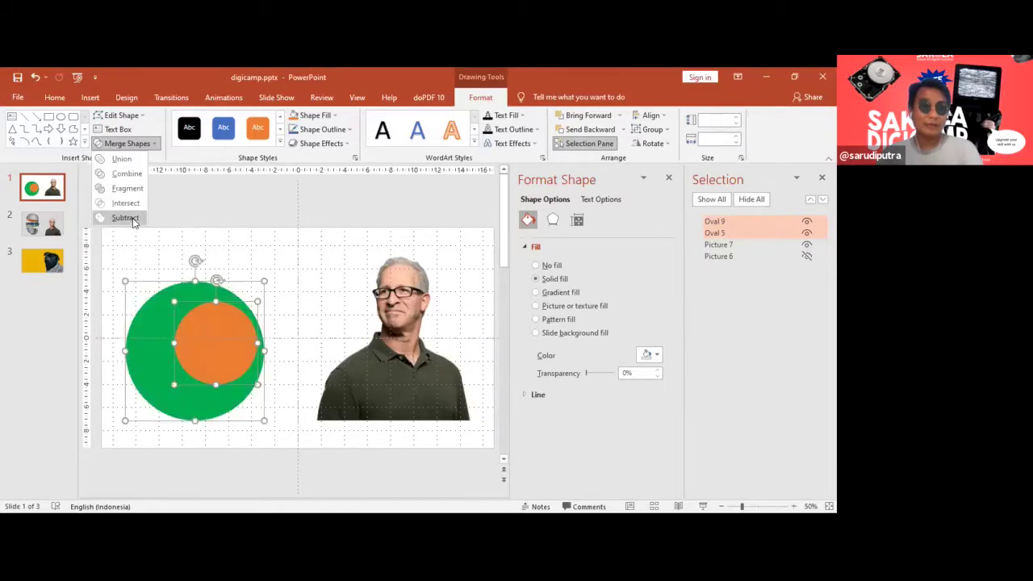
pyautogui.click(222, 207)
# Preview subtracting the orange circle from the green circle, leaving both unmerged.
pyautogui.click(159, 304)
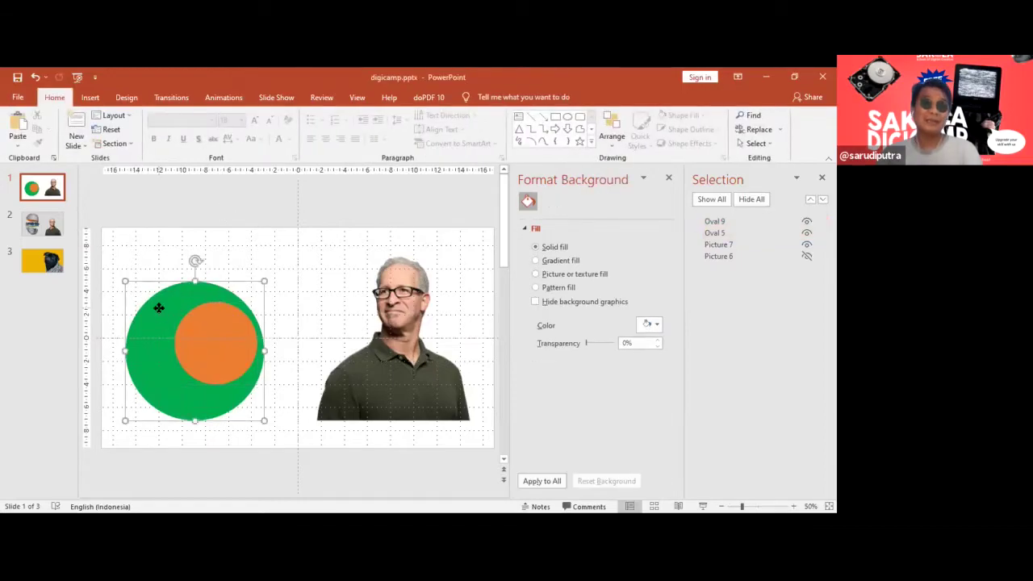
pyautogui.keyDown('shift'); pyautogui.click(228, 333); pyautogui.keyUp('shift')
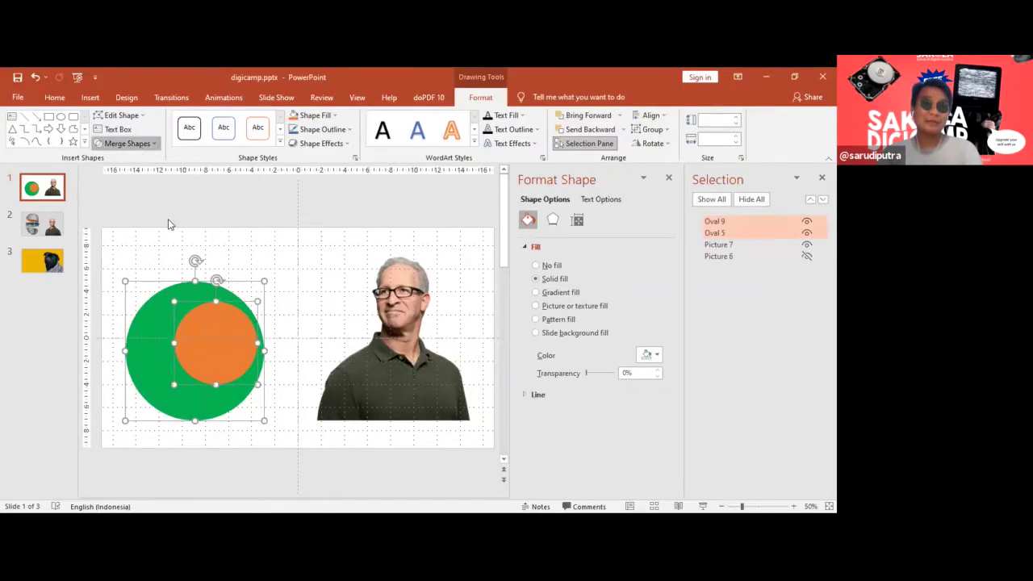
pyautogui.click(126, 143)
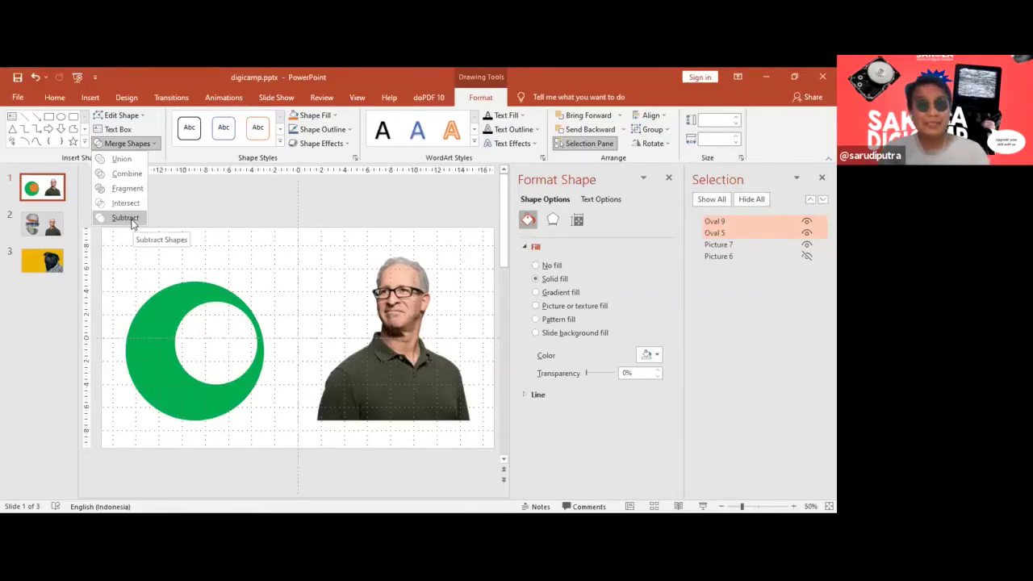
pyautogui.click(226, 330)
pyautogui.click(212, 350)
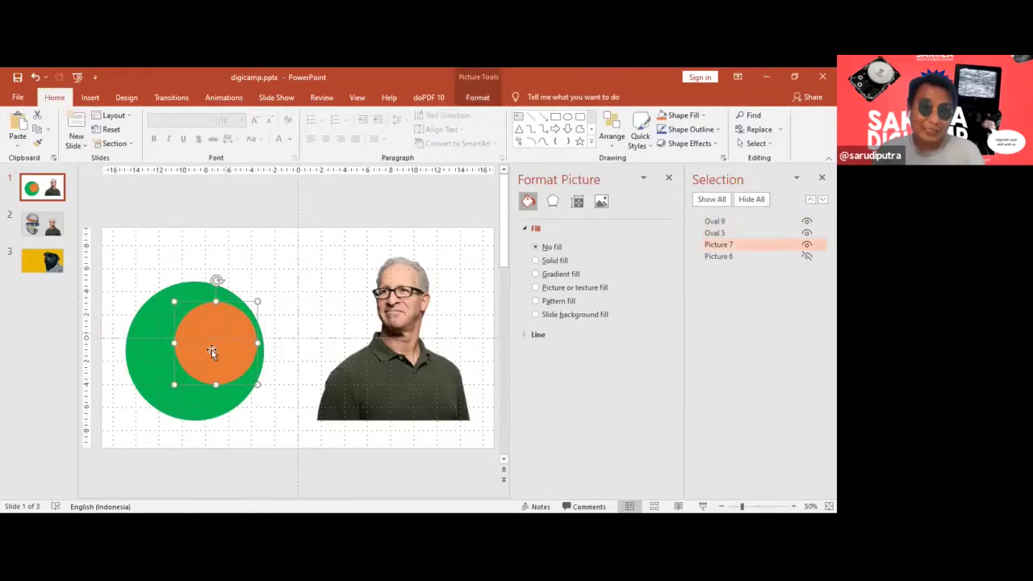
pyautogui.click(212, 349)
pyautogui.keyDown('shift'); pyautogui.click(161, 334); pyautogui.keyUp('shift')
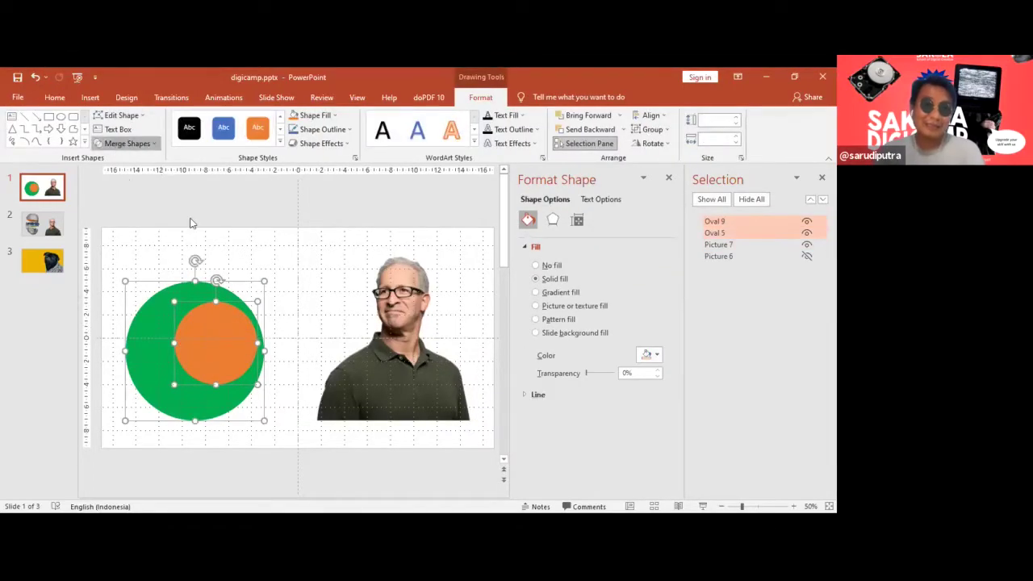
pyautogui.click(121, 143)
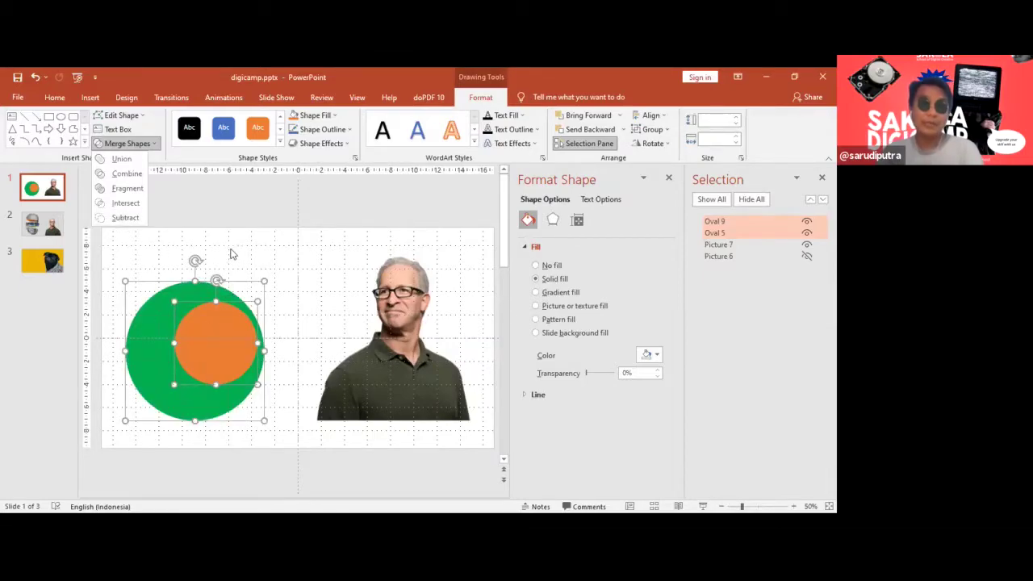
pyautogui.click(266, 273)
pyautogui.click(272, 277)
# Shift the orange circle to straddle the green circle's right edge and preview Subtract.
pyautogui.click(228, 339)
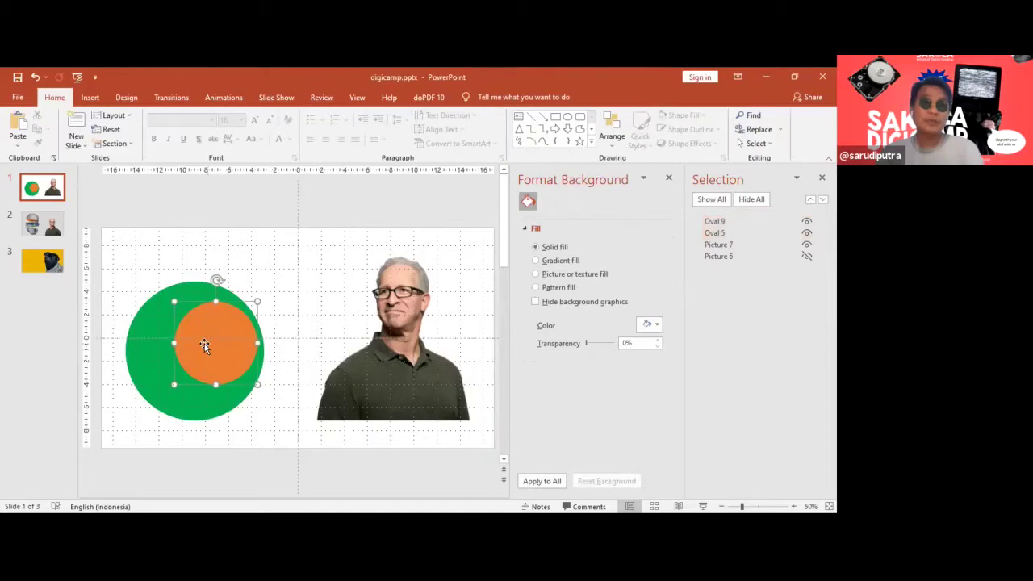
pyautogui.moveTo(250, 339); pyautogui.dragTo(302, 333)
pyautogui.keyDown('shift'); pyautogui.click(181, 326); pyautogui.keyUp('shift')
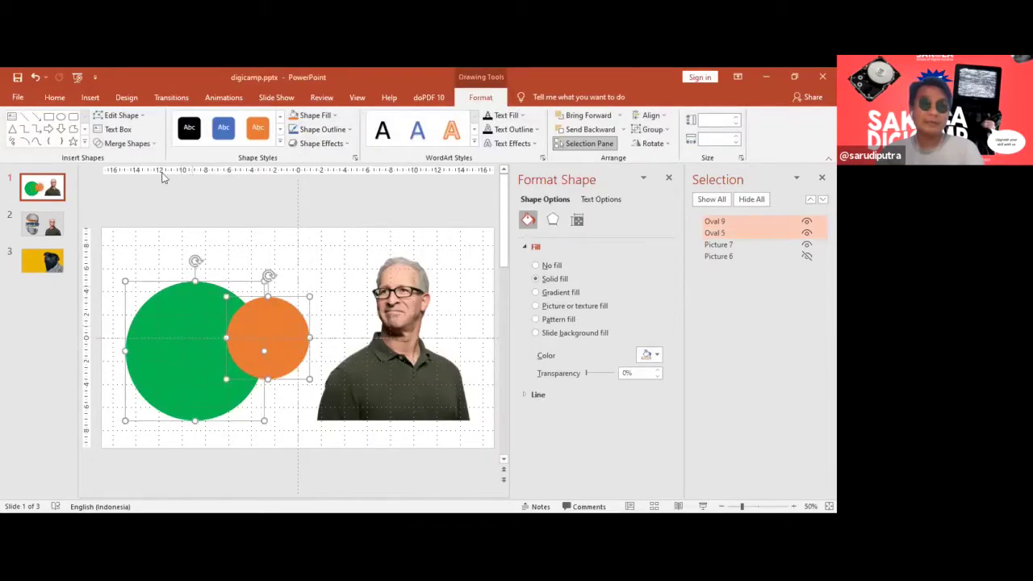
pyautogui.click(127, 143)
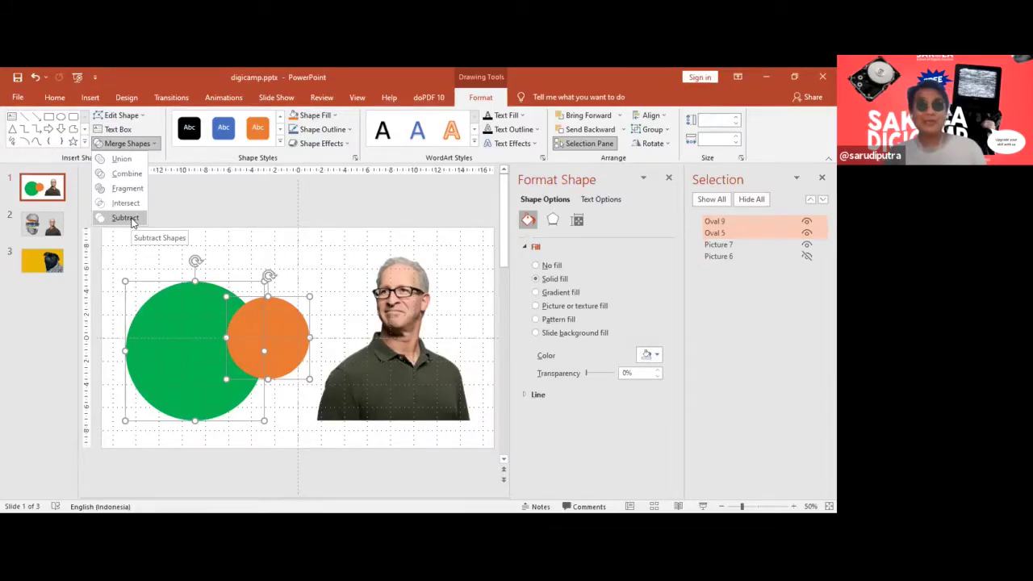
# Unhide the man's photo, move the orange circle down, and tuck the green circle behind the left man.
pyautogui.click(346, 270)
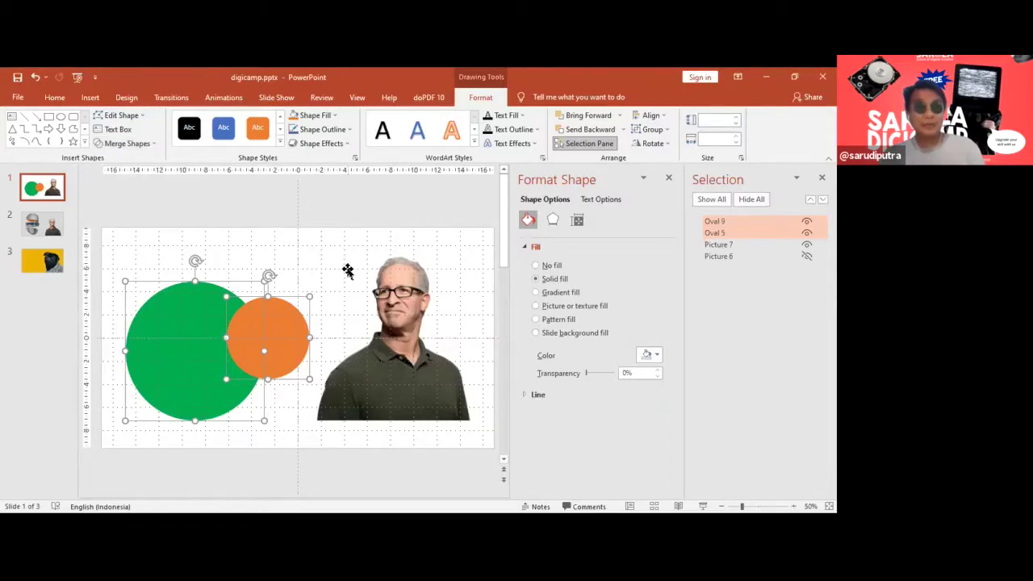
pyautogui.click(806, 256)
pyautogui.click(227, 279)
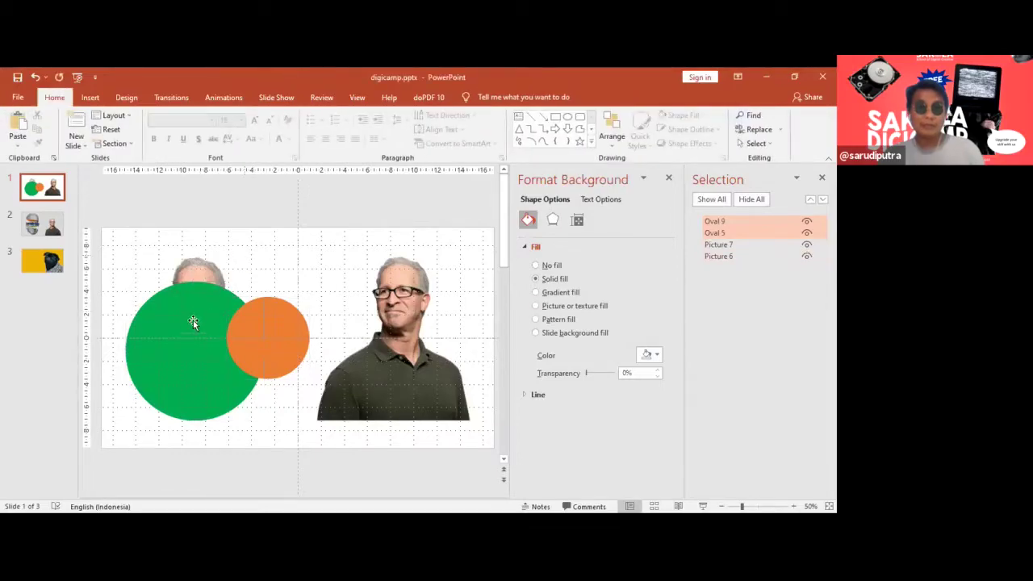
pyautogui.moveTo(193, 322); pyautogui.dragTo(355, 270)
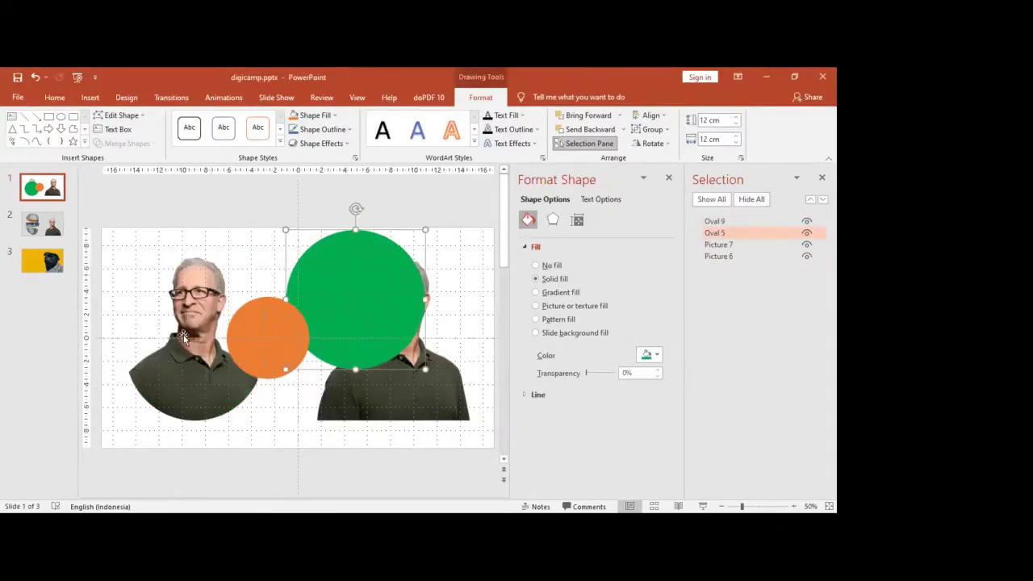
pyautogui.moveTo(267, 342); pyautogui.dragTo(340, 385)
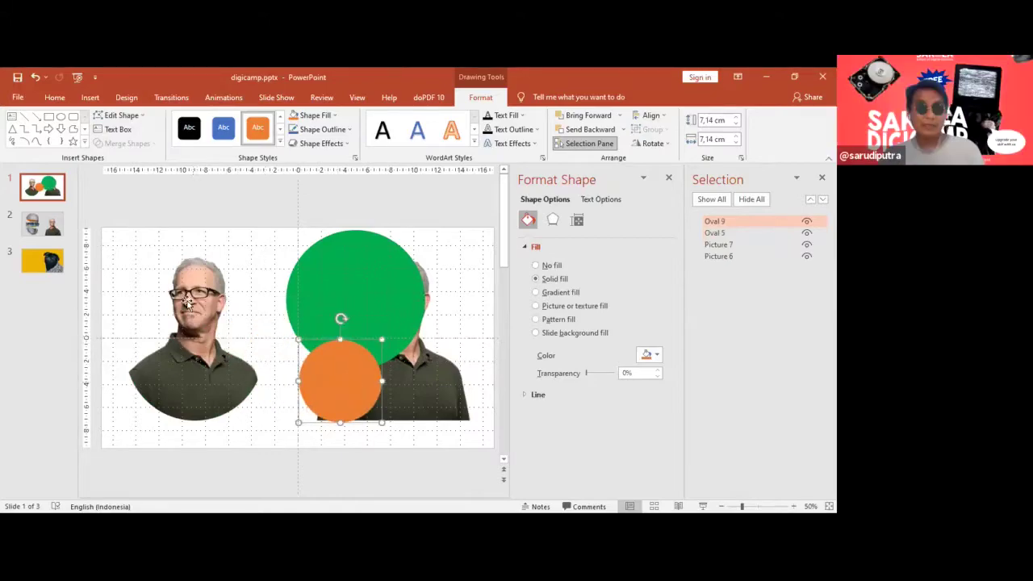
pyautogui.moveTo(390, 276); pyautogui.dragTo(226, 326)
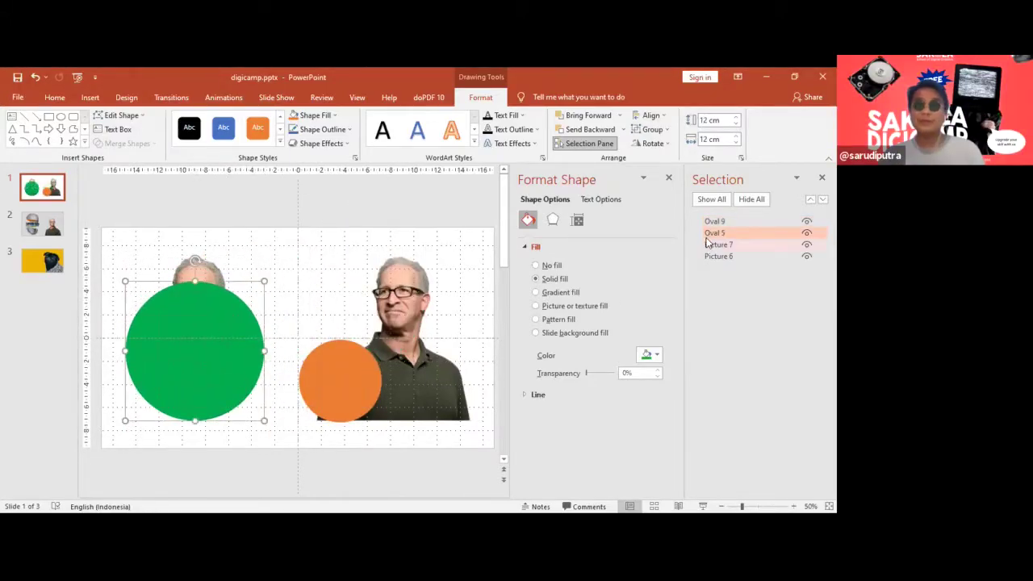
pyautogui.moveTo(709, 236); pyautogui.dragTo(709, 260)
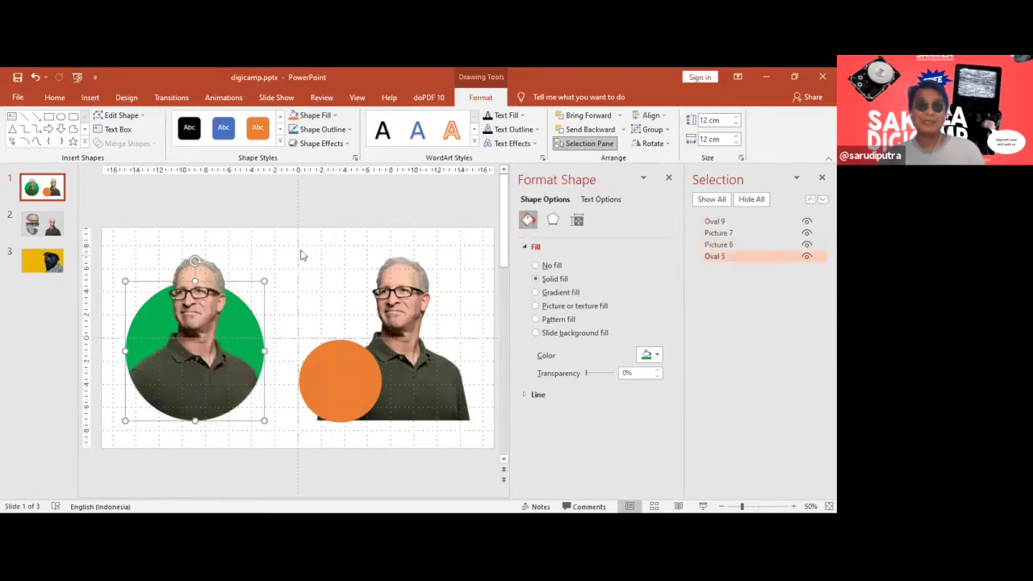
# Enlarge the orange circle and layer it below the right man's photo.
pyautogui.click(269, 255)
pyautogui.click(239, 289)
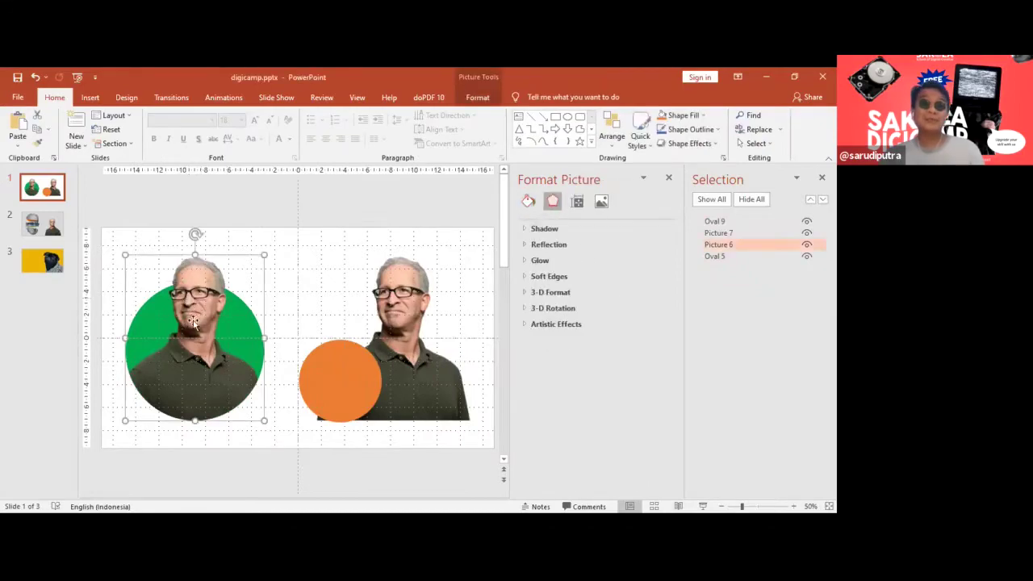
pyautogui.click(319, 248)
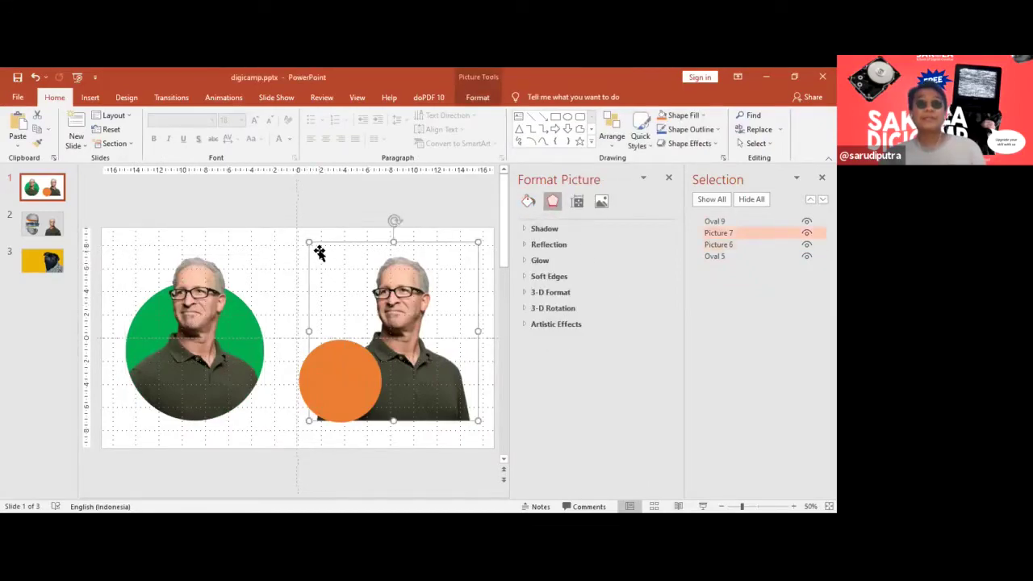
pyautogui.click(267, 217)
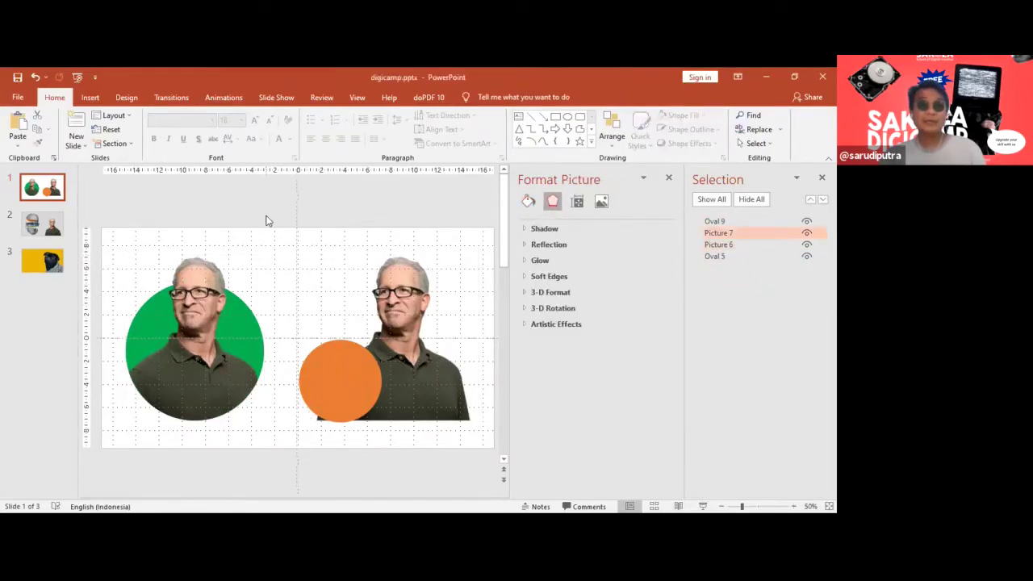
pyautogui.click(337, 399)
pyautogui.moveTo(381, 339); pyautogui.dragTo(463, 240)
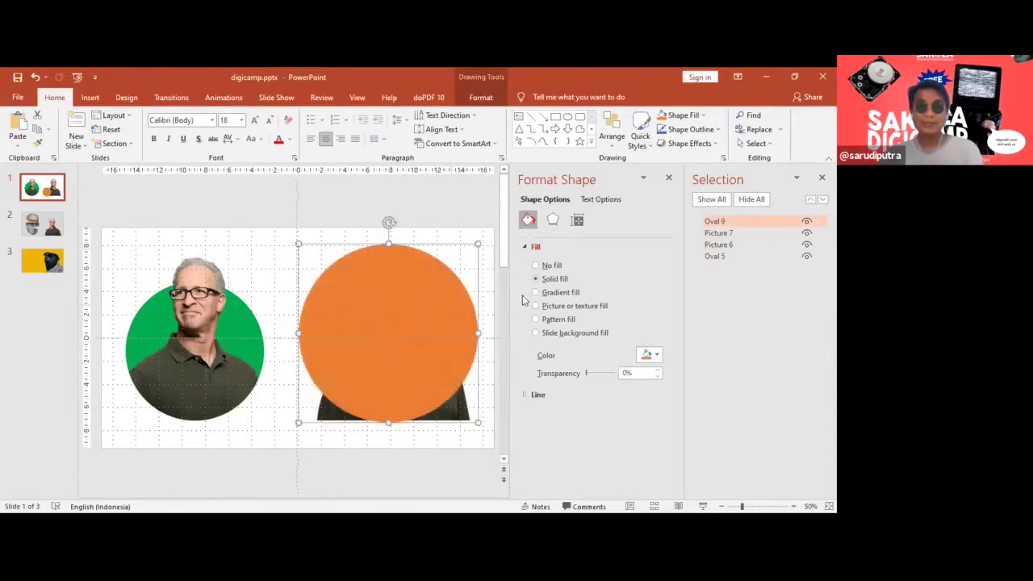
pyautogui.moveTo(710, 223); pyautogui.dragTo(711, 240)
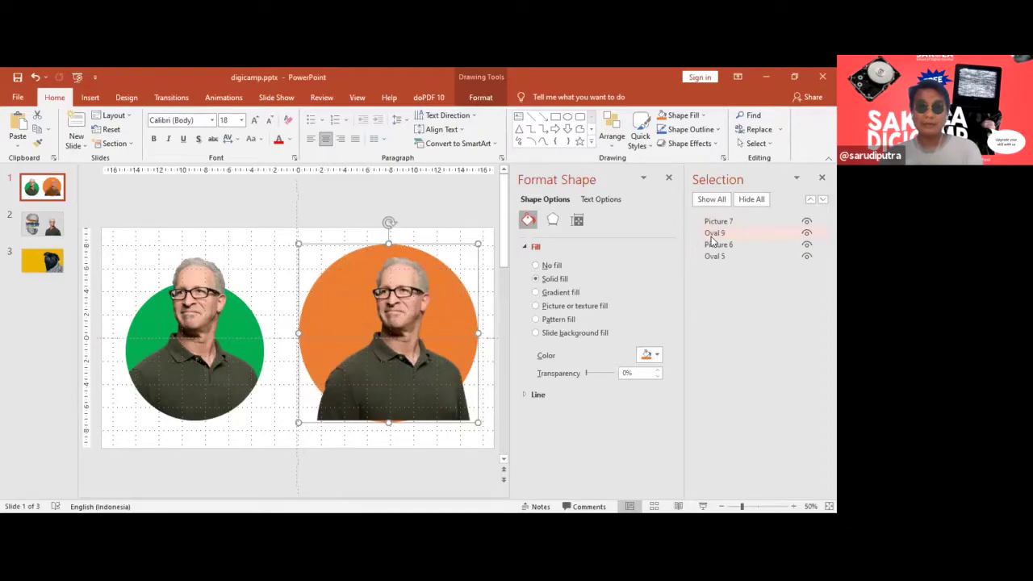
# Shrink the orange circle to fit and nudge it right behind the right man.
pyautogui.press('Right')
pyautogui.press('Right')
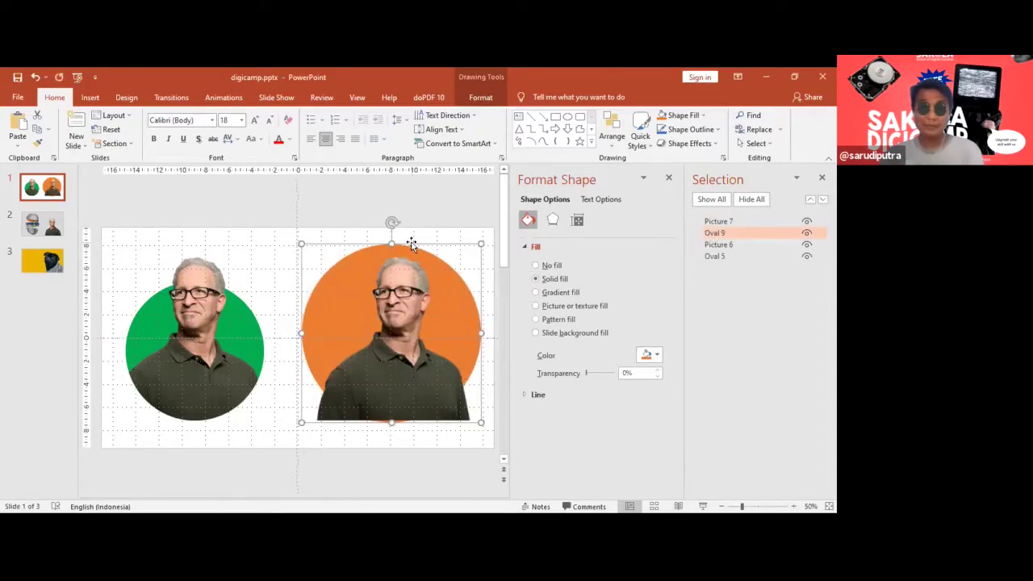
pyautogui.press('Right')
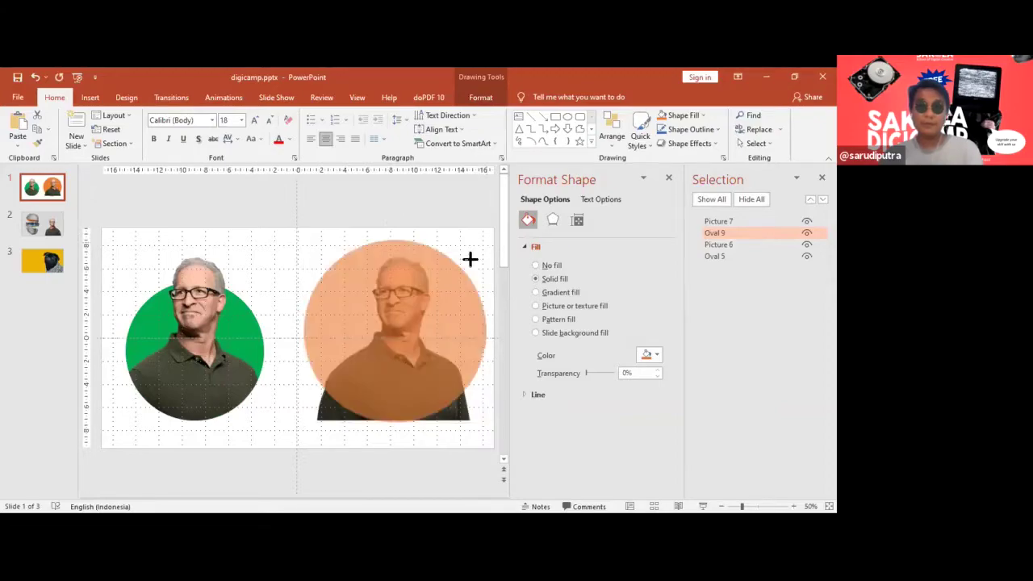
pyautogui.moveTo(481, 241); pyautogui.dragTo(442, 285)
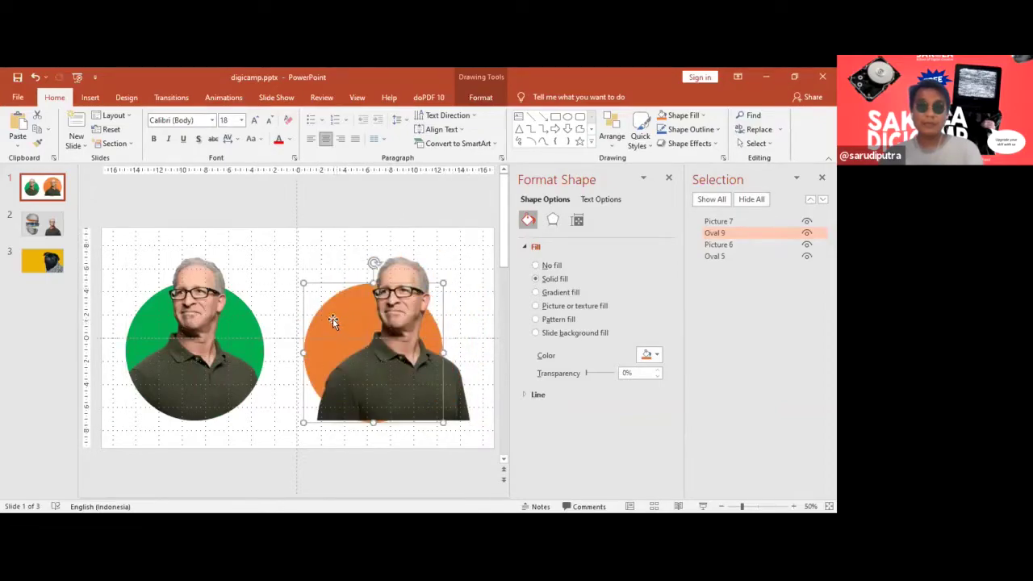
pyautogui.hotkey('ctrl', 'Right')
pyautogui.hotkey('ctrl', 'Right')
pyautogui.hotkey('ctrl', 'Right')
pyautogui.hotkey('ctrl', 'Right')
pyautogui.hotkey('ctrl', 'Right')
pyautogui.hotkey('ctrl', 'Right')
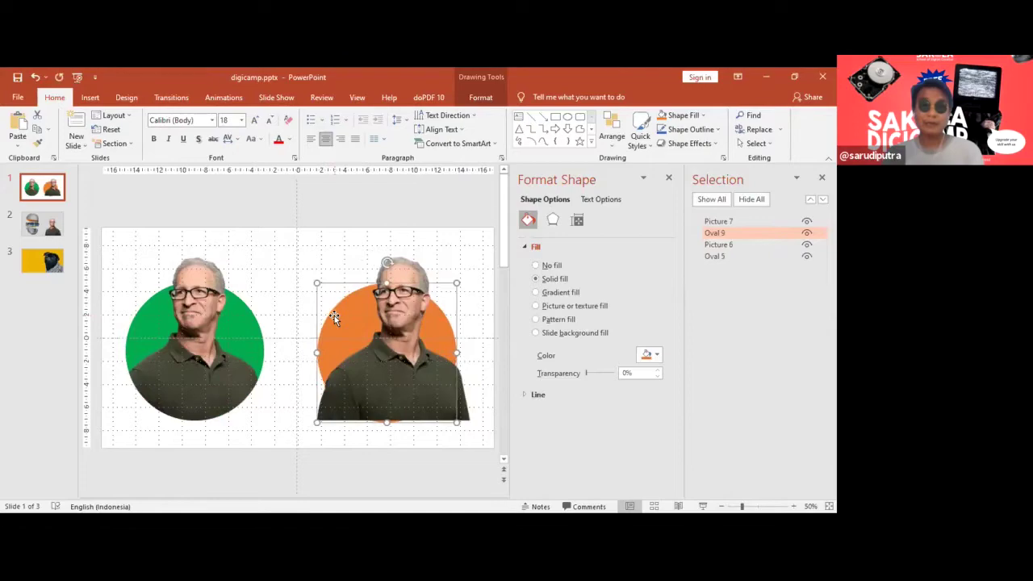
pyautogui.hotkey('ctrl', 'Right')
pyautogui.hotkey('ctrl', 'Right')
pyautogui.hotkey('ctrl', 'Right')
pyautogui.hotkey('ctrl', 'Right')
pyautogui.hotkey('ctrl', 'Right')
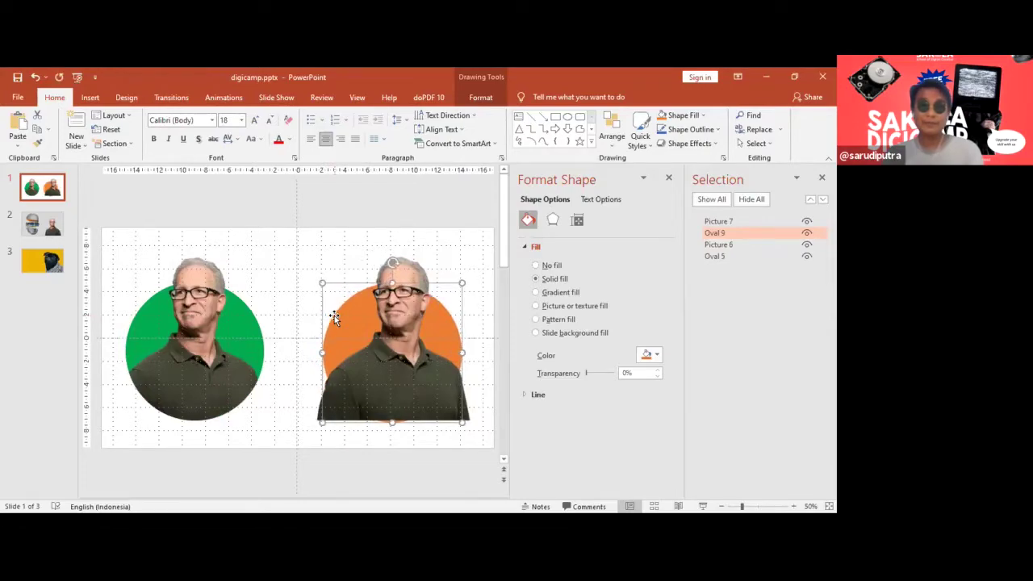
pyautogui.hotkey('ctrl', 'Right')
pyautogui.hotkey('ctrl', 'Right')
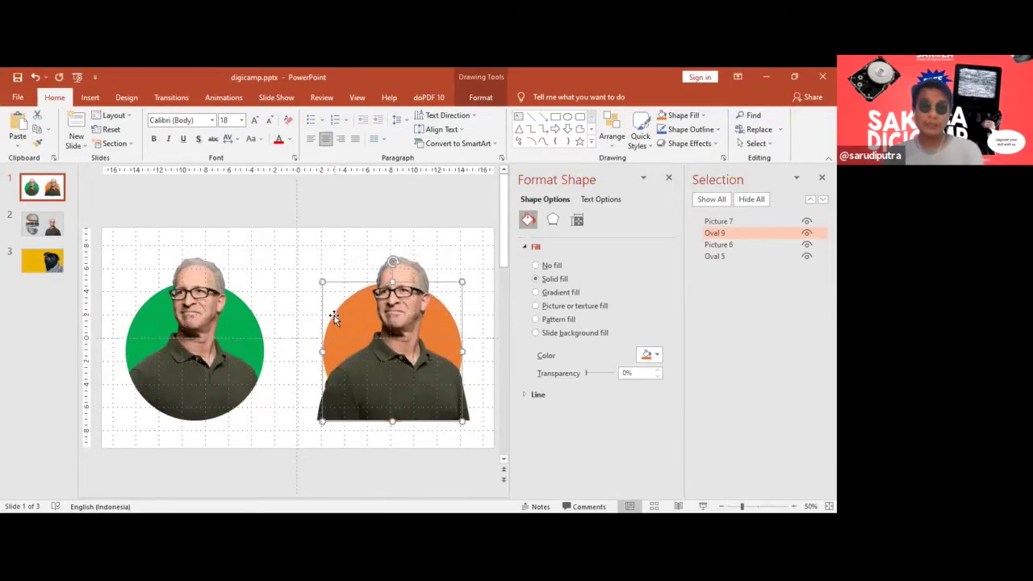
# Select the right photo with the circle and review alignment options without applying any.
pyautogui.keyDown('shift'); pyautogui.click(371, 379); pyautogui.keyUp('shift')
pyautogui.click(532, 97)
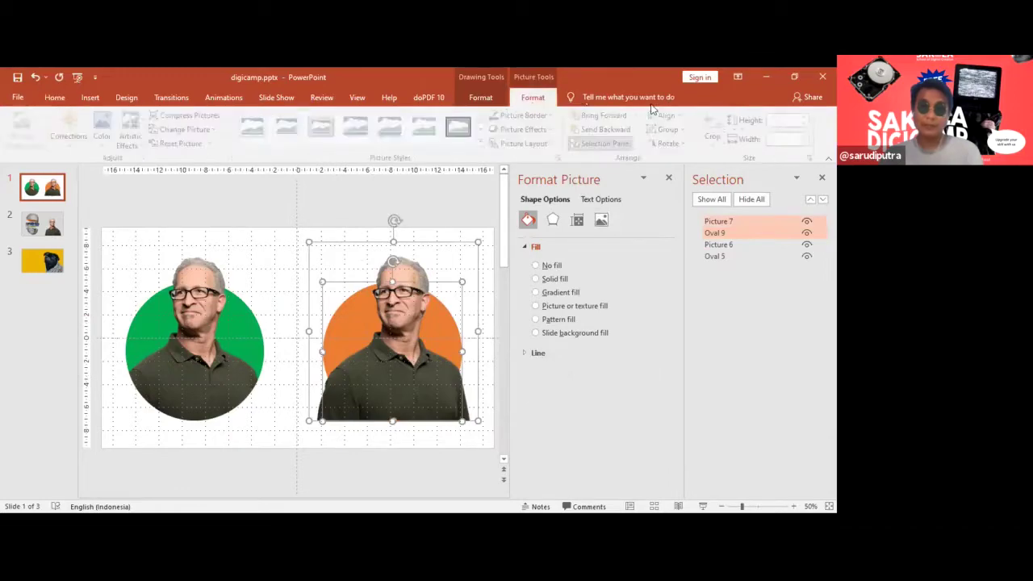
pyautogui.click(671, 120)
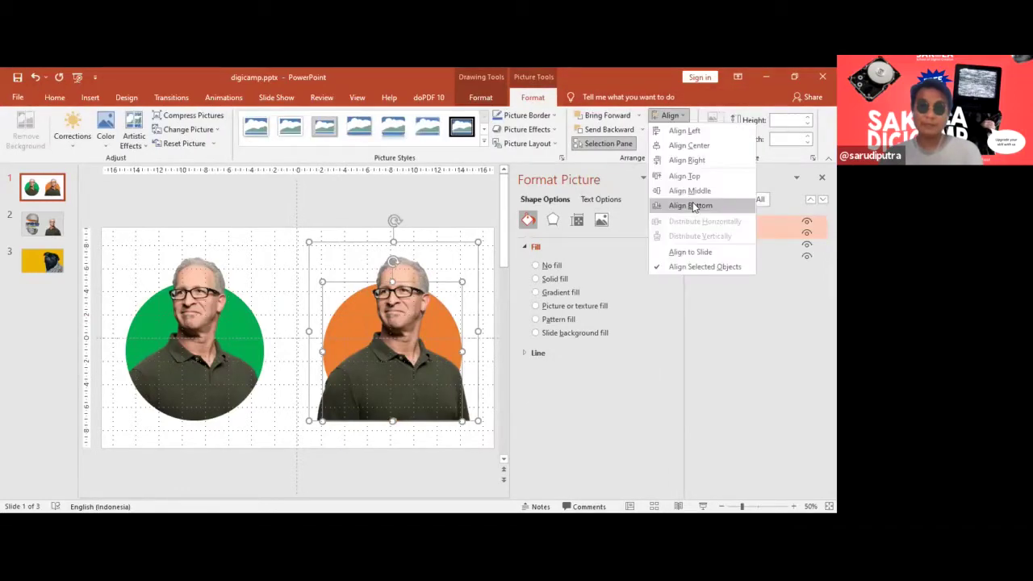
pyautogui.click(386, 218)
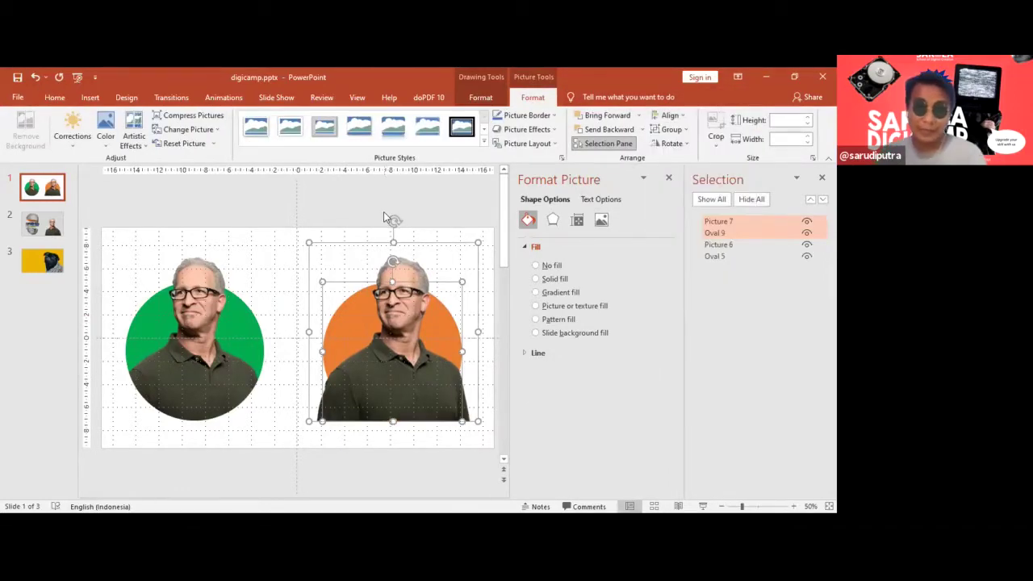
pyautogui.click(384, 213)
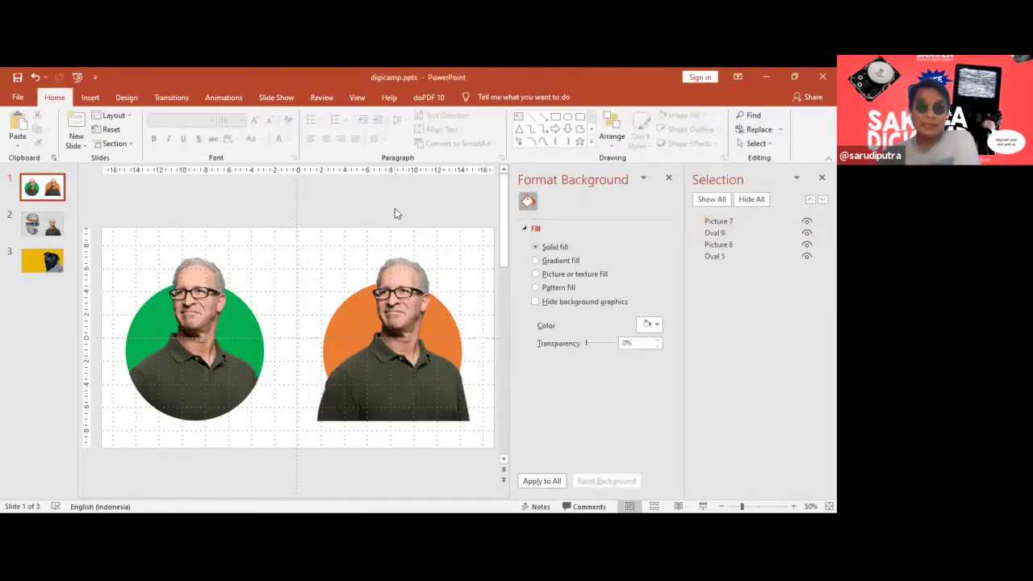
pyautogui.moveTo(195, 340); pyautogui.dragTo(289, 289)
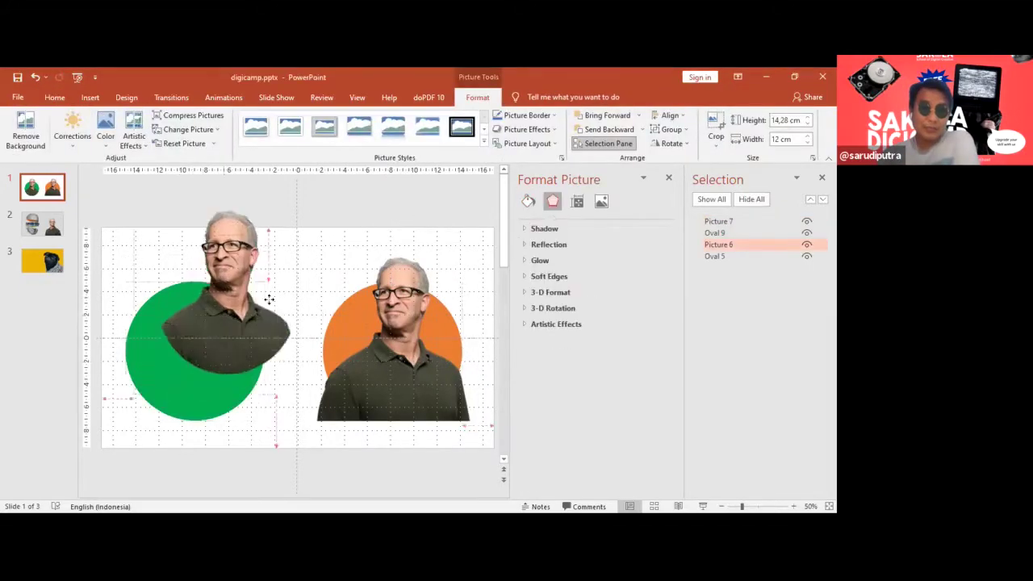
pyautogui.scroll(1, 289, 289)
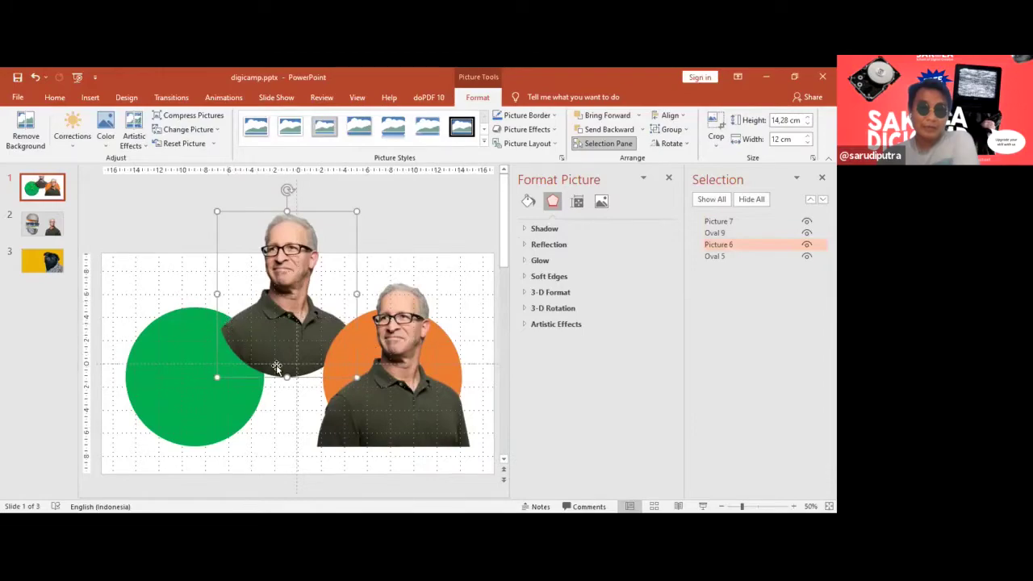
pyautogui.hotkey('ctrl', 'z')
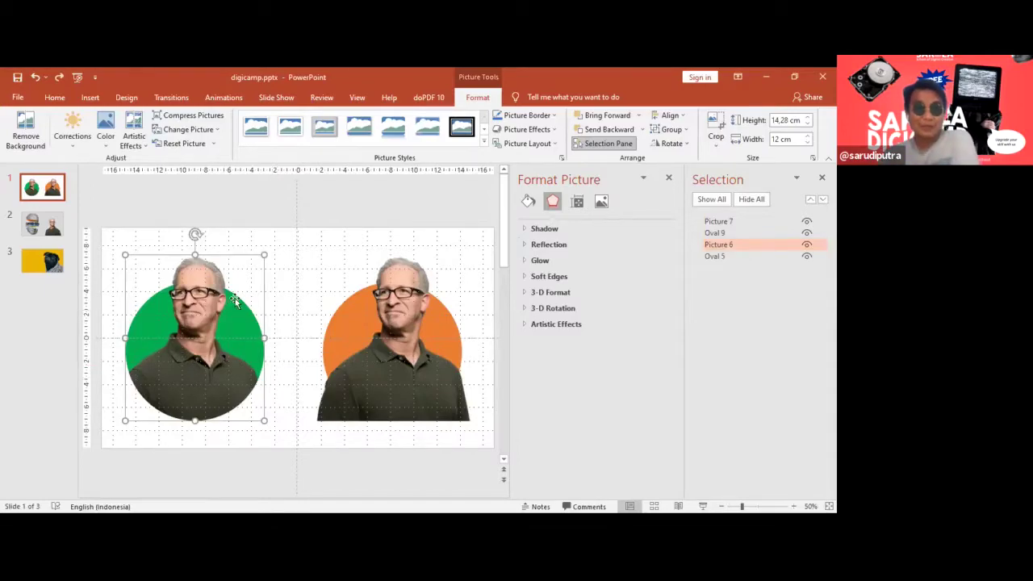
pyautogui.click(255, 236)
pyautogui.moveTo(195, 381); pyautogui.dragTo(209, 337)
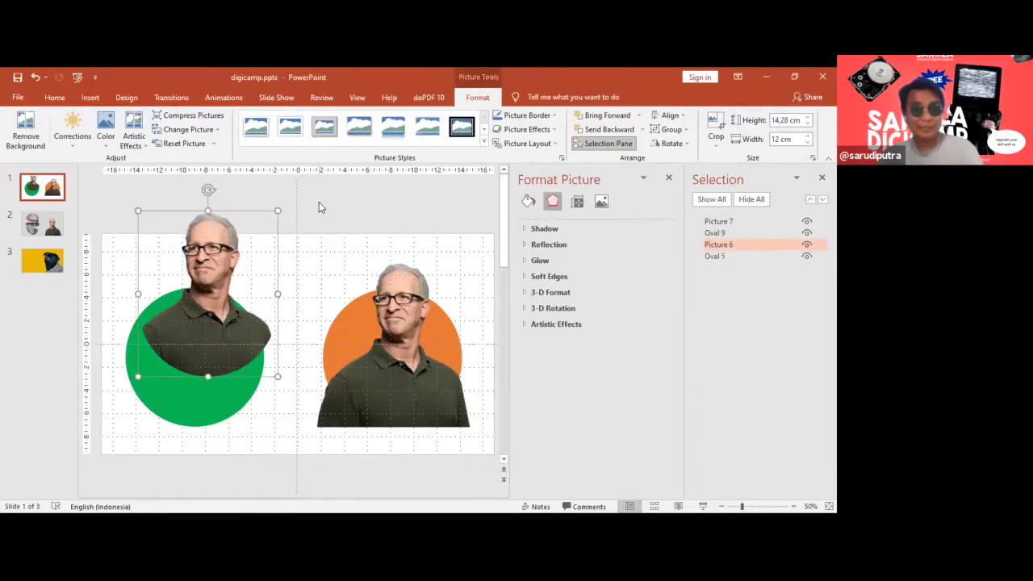
pyautogui.hotkey('ctrl', 'z')
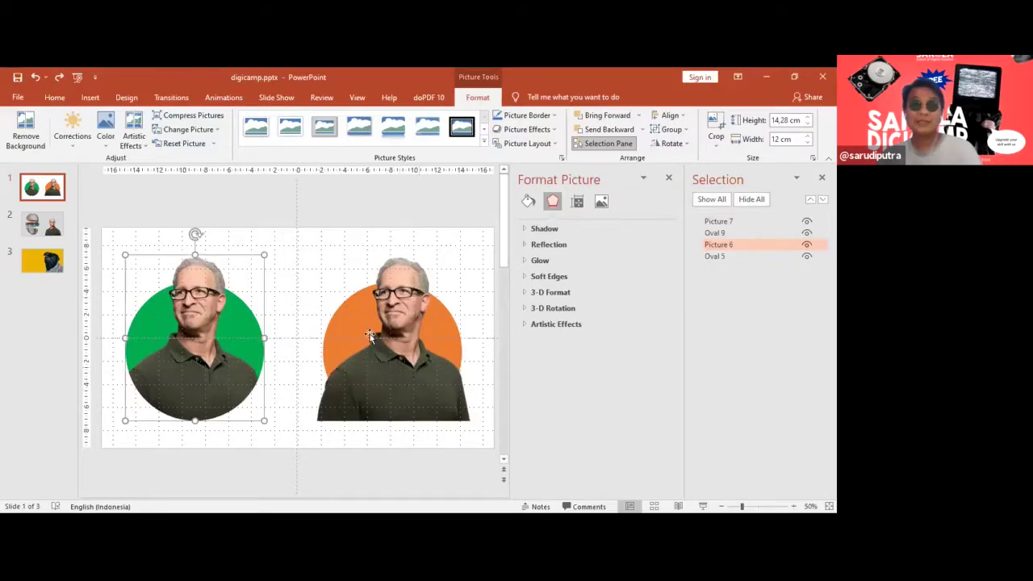
pyautogui.click(403, 293)
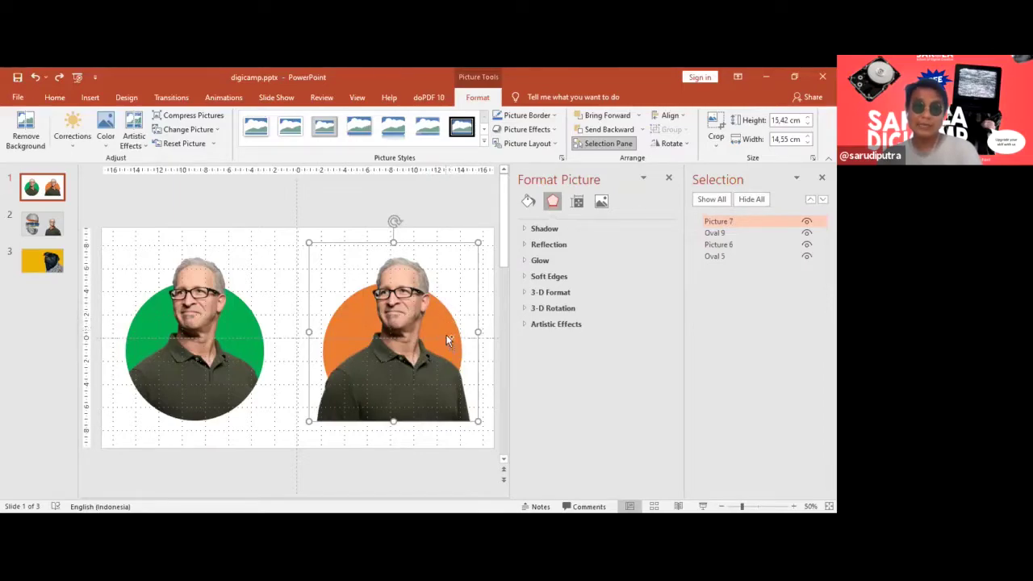
pyautogui.keyDown('ctrl'); pyautogui.click(721, 232); pyautogui.keyUp('ctrl')
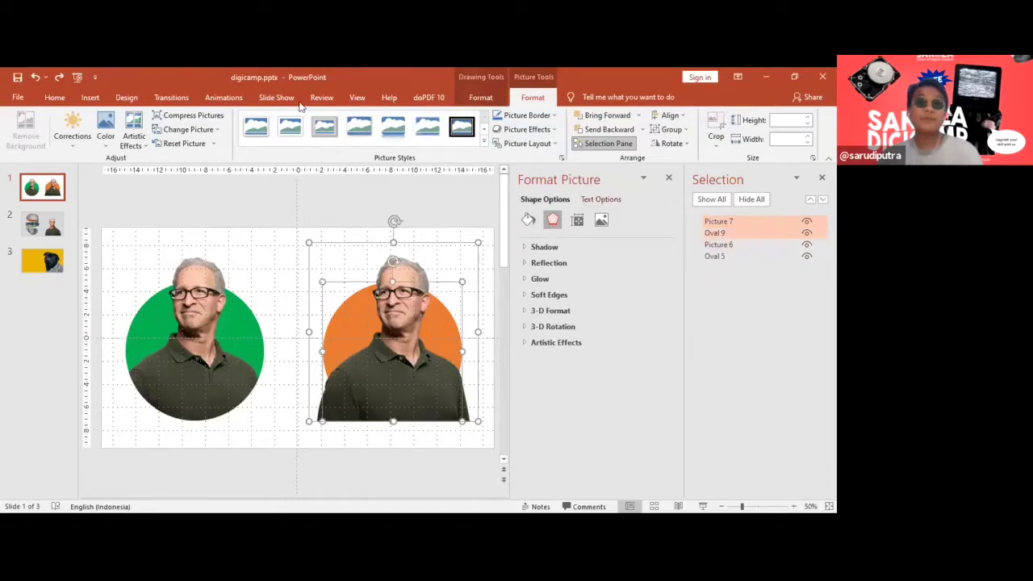
pyautogui.click(482, 96)
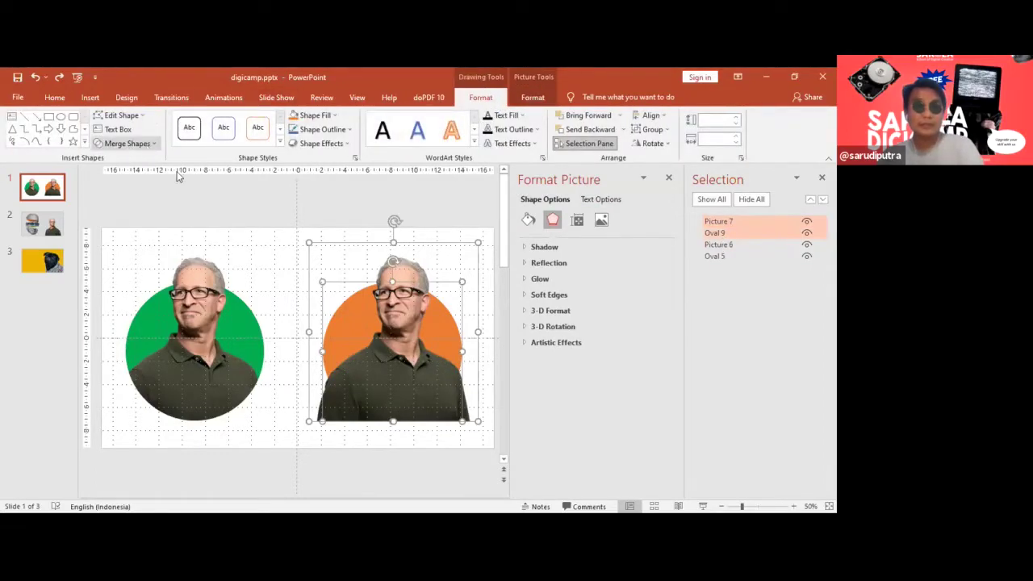
pyautogui.click(148, 144)
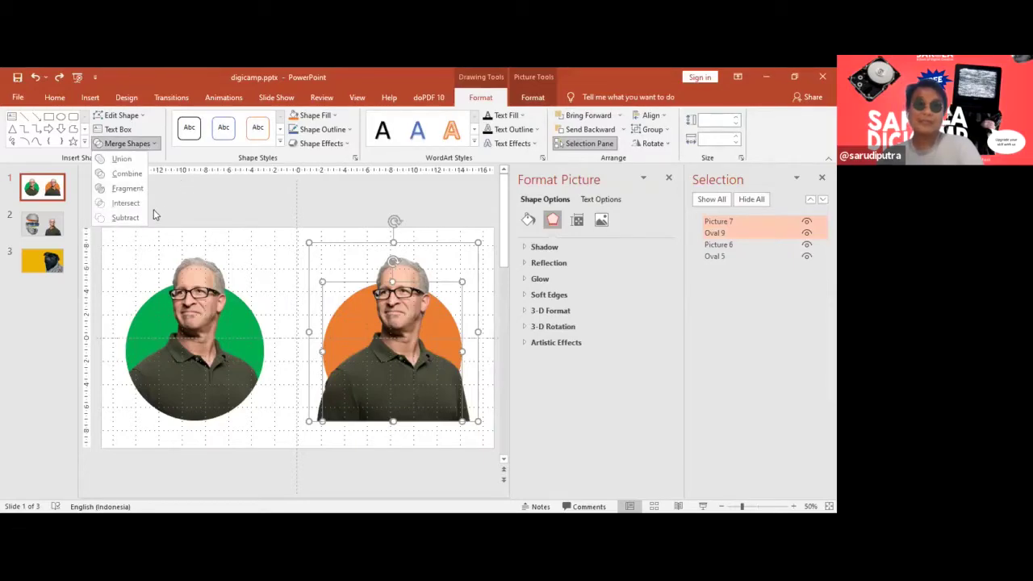
pyautogui.click(146, 216)
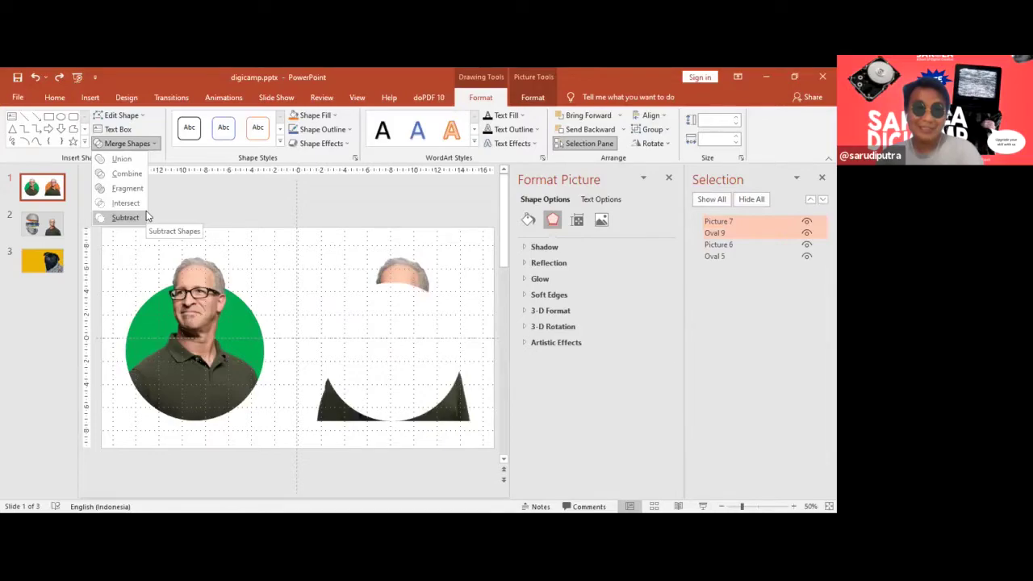
pyautogui.hotkey('ctrl', 'z')
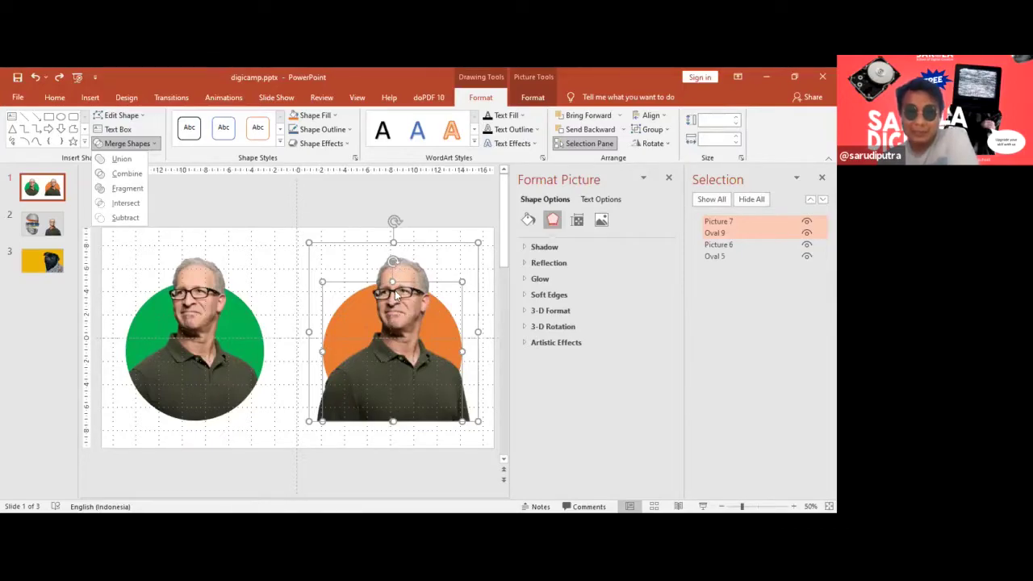
pyautogui.click(135, 202)
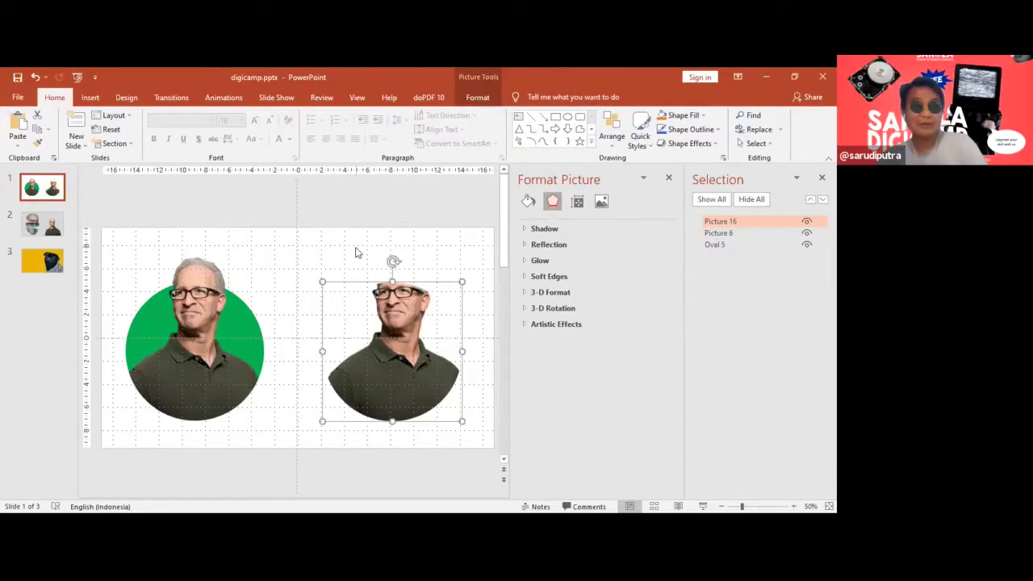
pyautogui.hotkey('ctrl', 'z')
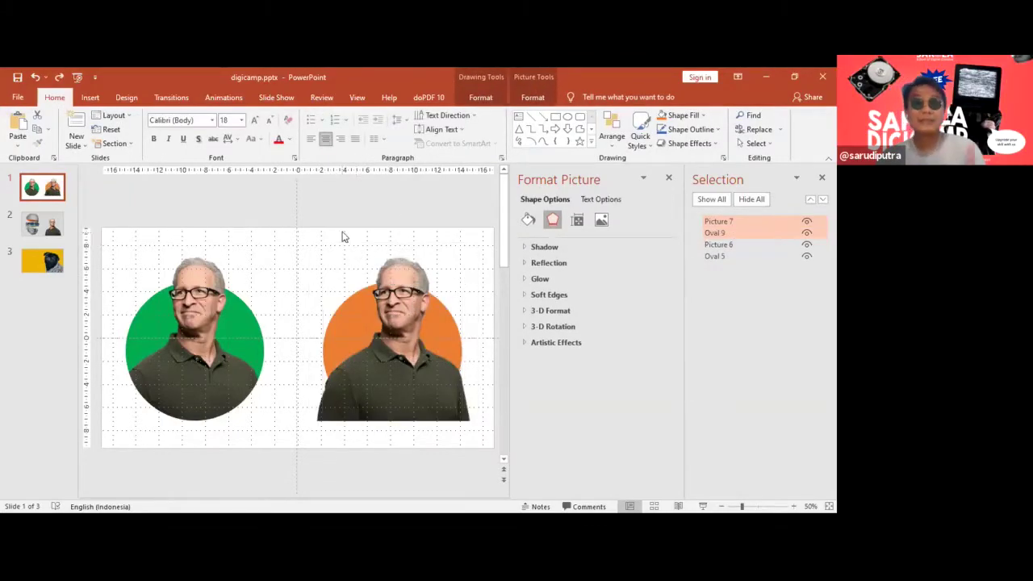
# Draw a new oval circle over the right man's head.
pyautogui.click(343, 236)
pyautogui.click(90, 97)
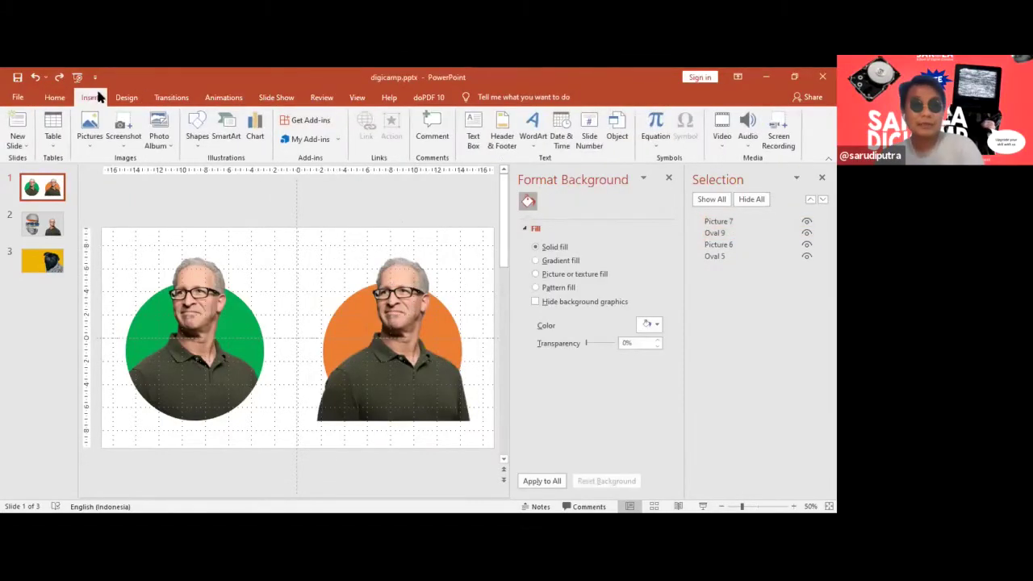
pyautogui.click(201, 144)
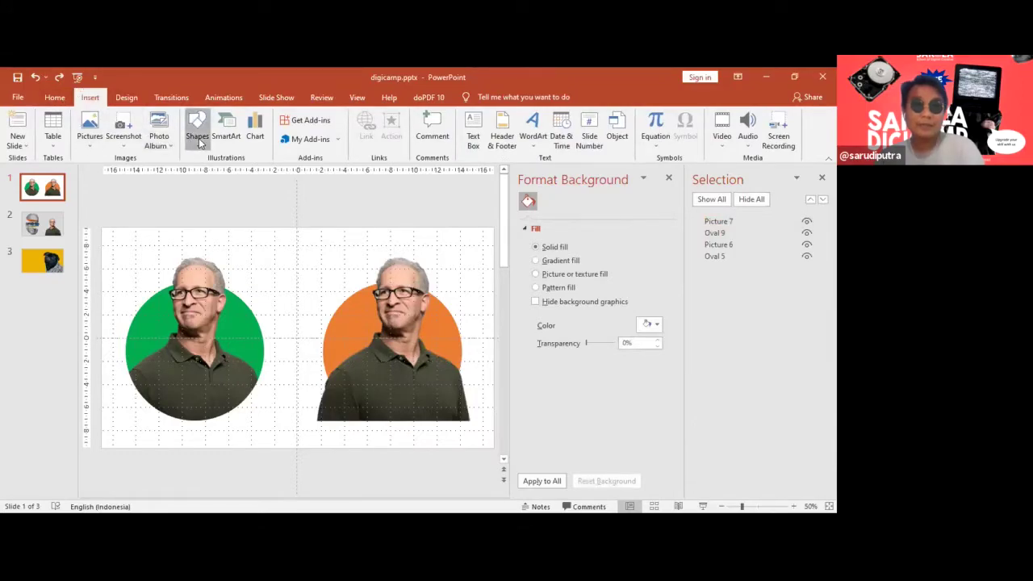
pyautogui.click(199, 142)
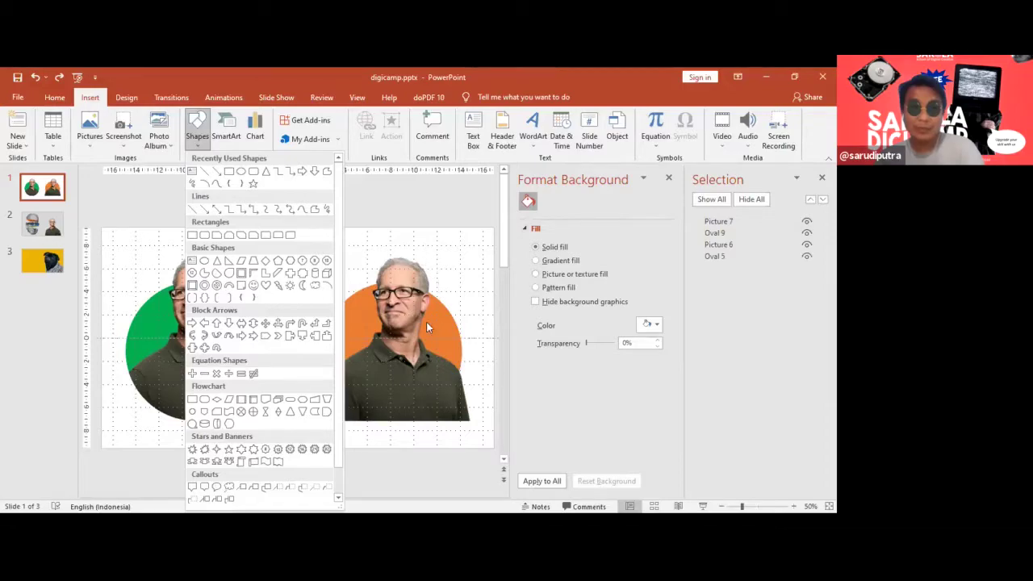
pyautogui.click(241, 172)
pyautogui.moveTo(355, 242); pyautogui.dragTo(451, 330)
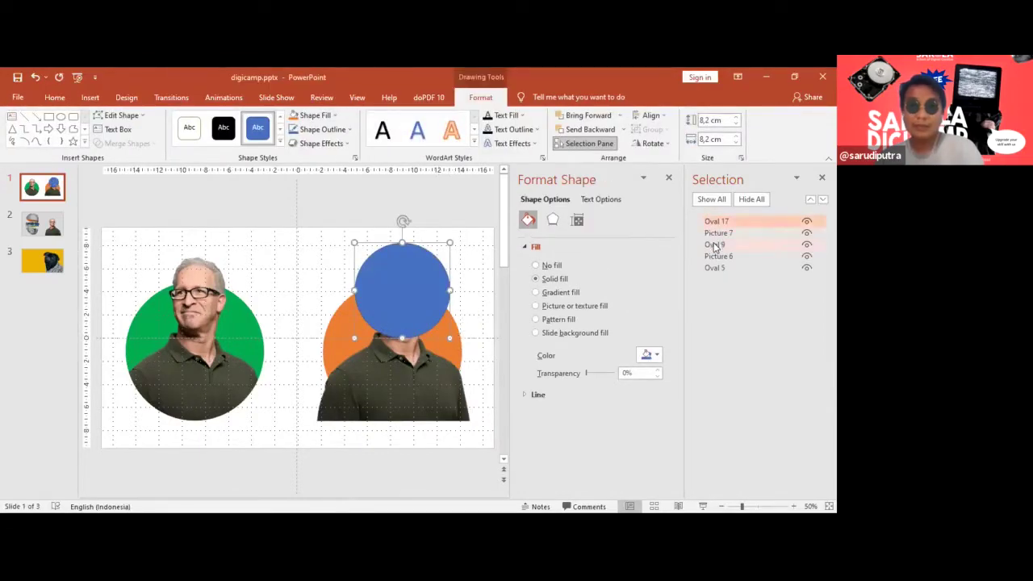
# Send the new circle behind the right photo and Union it with the orange circle.
pyautogui.moveTo(713, 223); pyautogui.dragTo(715, 244)
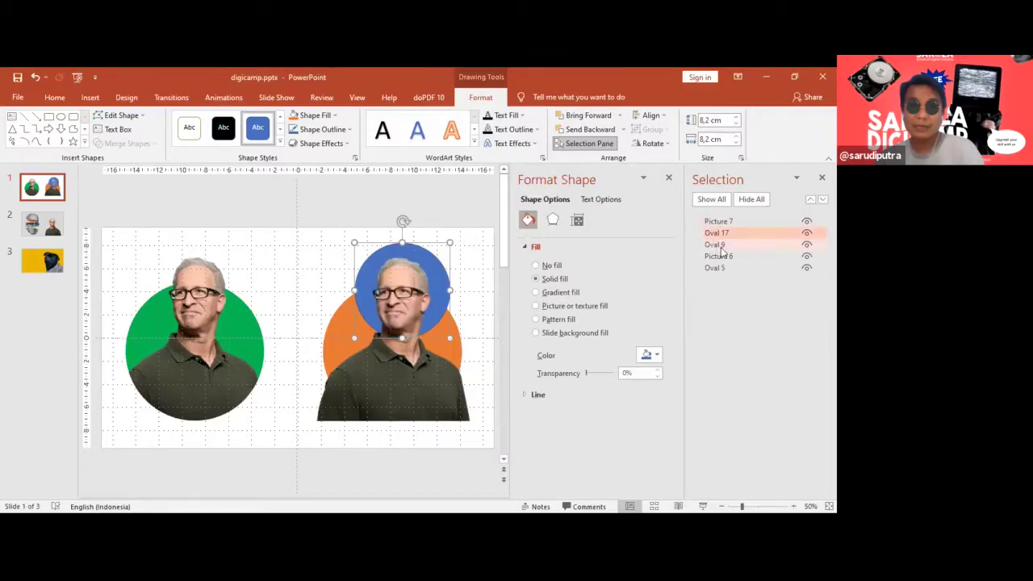
pyautogui.keyDown('ctrl'); pyautogui.click(717, 245); pyautogui.keyUp('ctrl')
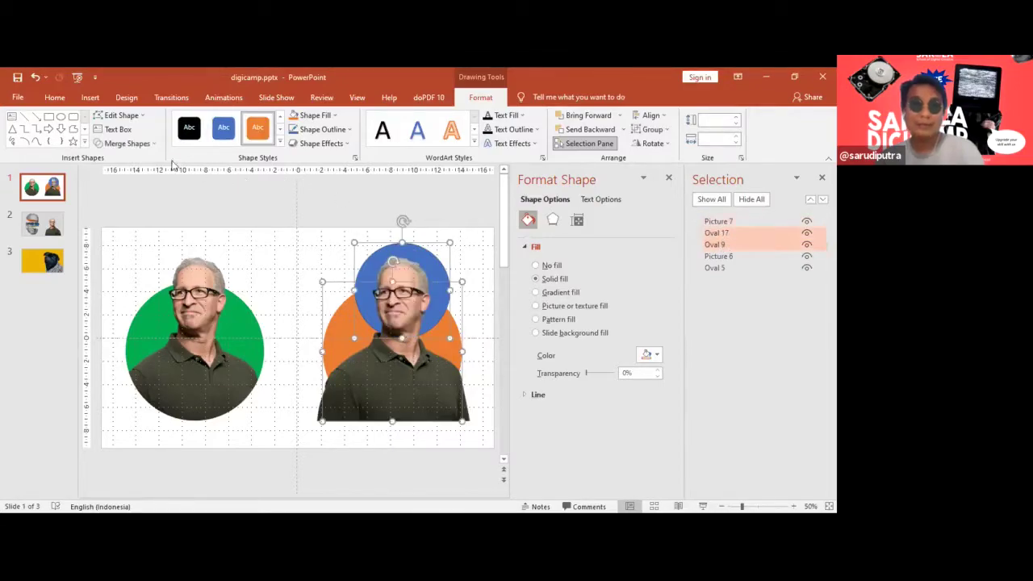
pyautogui.click(152, 145)
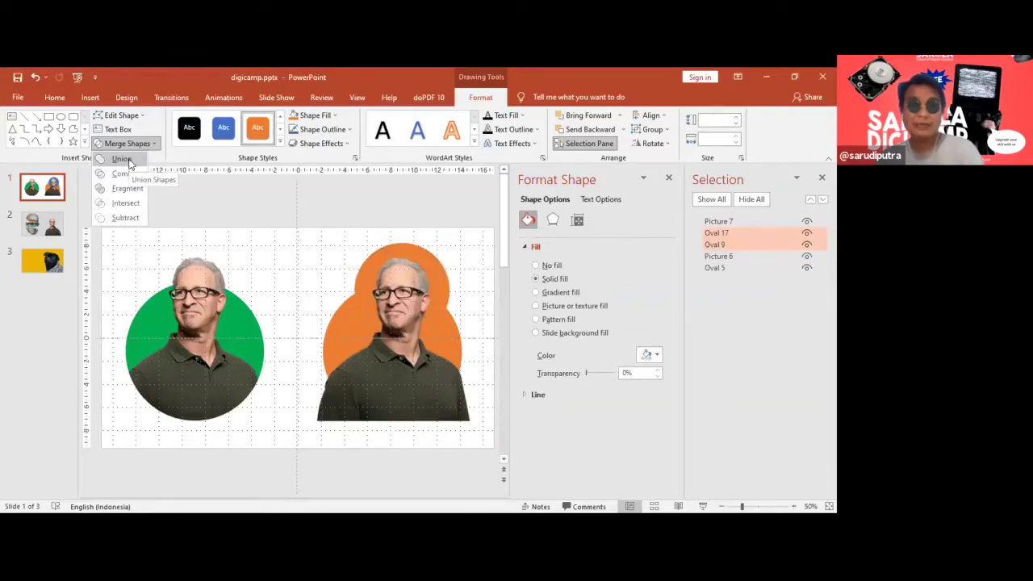
pyautogui.click(121, 159)
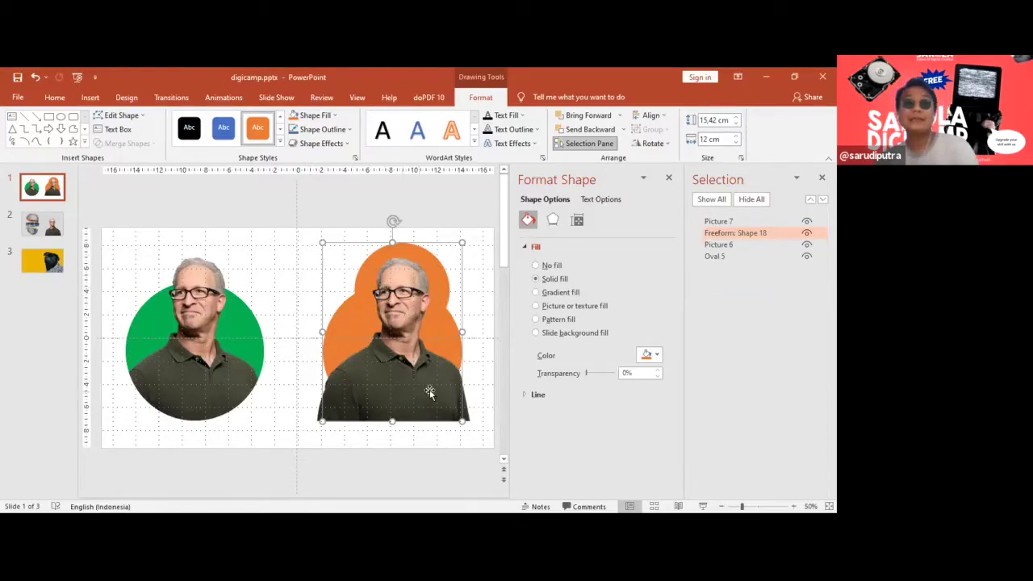
pyautogui.click(485, 309)
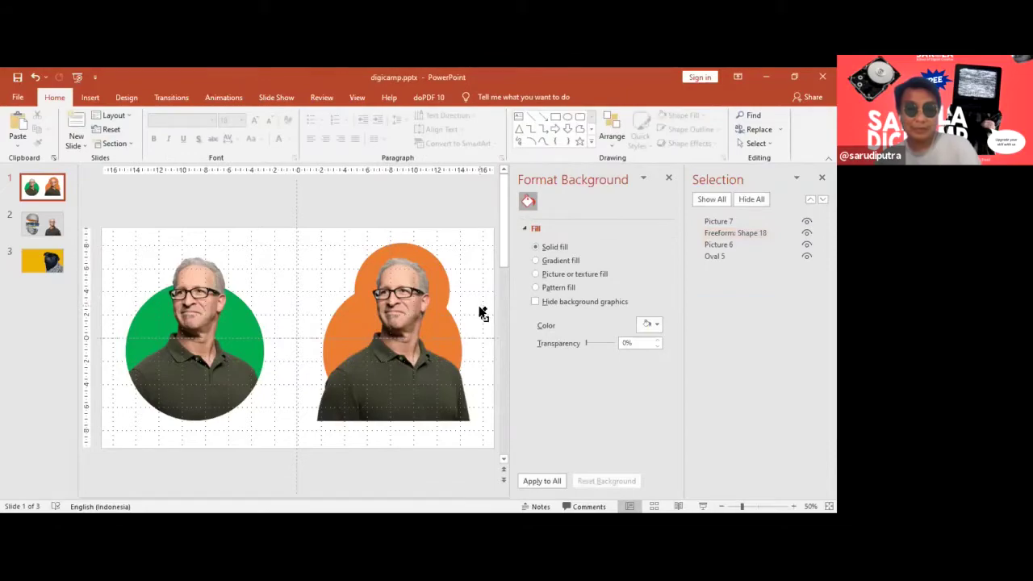
# Undo the union, duplicate Oval 9, and top-align the two orange circles.
pyautogui.hotkey('ctrl', 'z')
pyautogui.hotkey('ctrl', 'z')
pyautogui.click(719, 245)
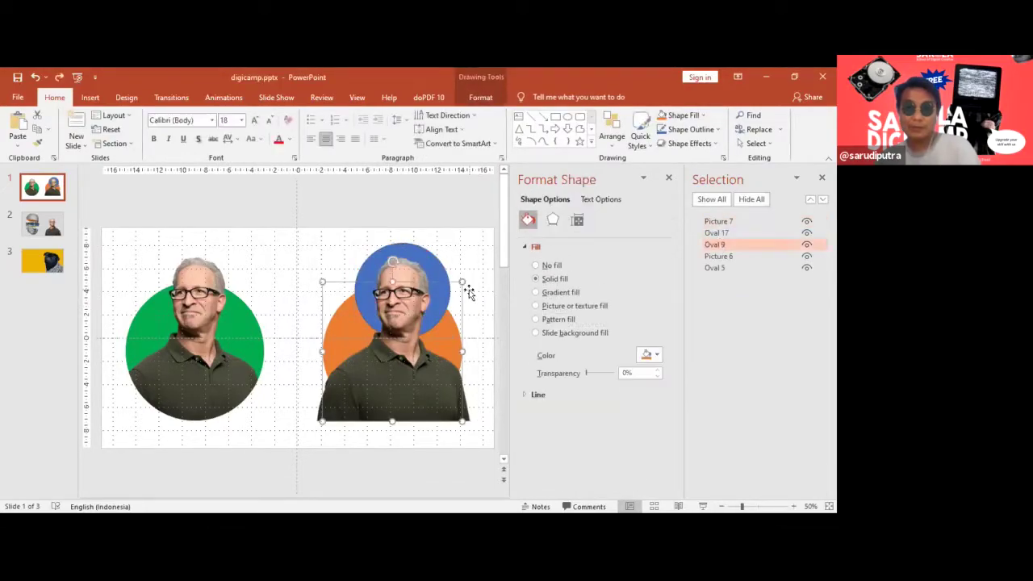
pyautogui.hotkey('ctrl', 'd')
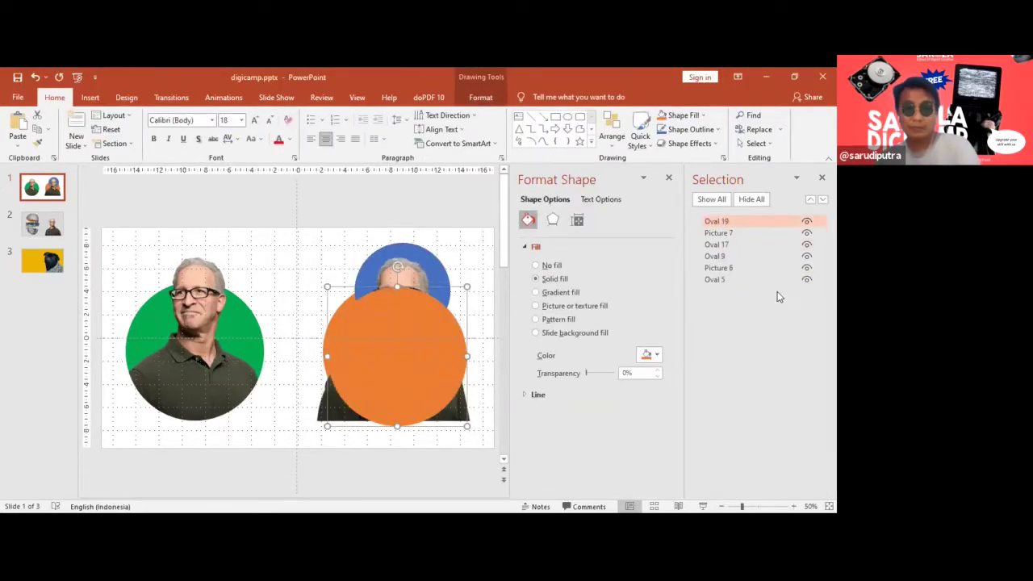
pyautogui.keyDown('ctrl'); pyautogui.click(718, 257); pyautogui.keyUp('ctrl')
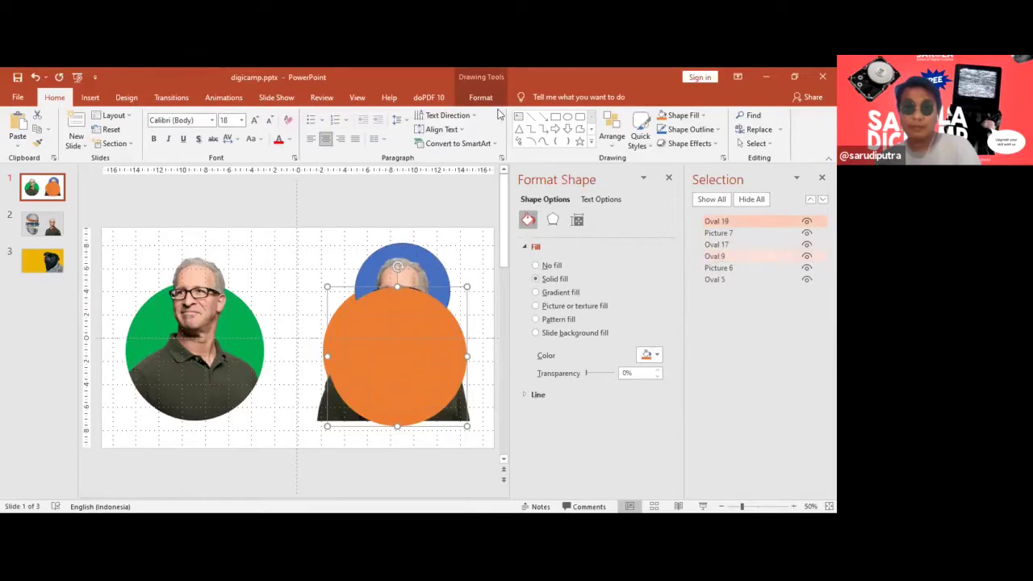
pyautogui.click(481, 97)
pyautogui.click(651, 117)
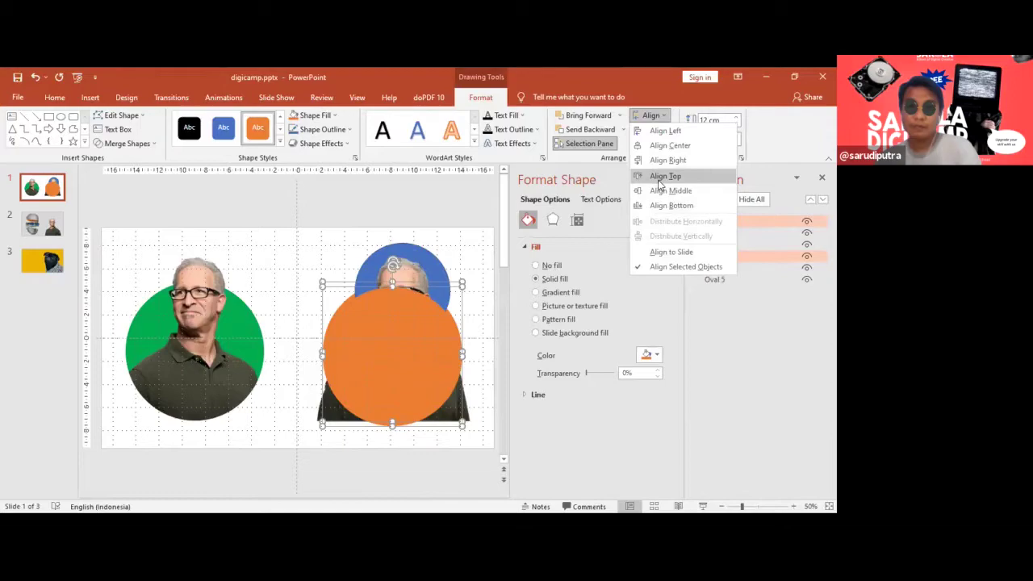
pyautogui.click(661, 184)
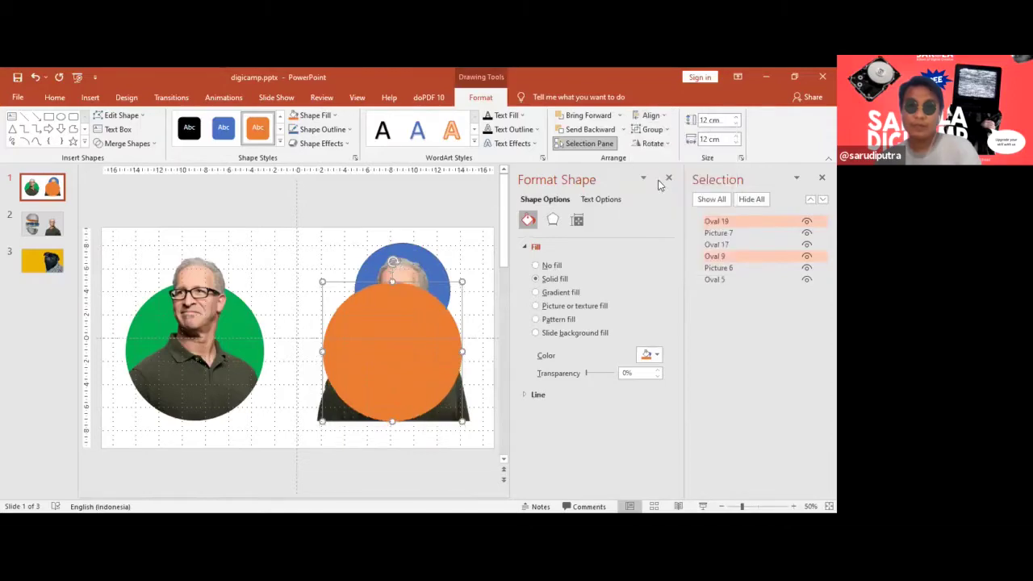
# Hide the duplicate orange circle and Union the blue and orange circles into one shape.
pyautogui.click(807, 221)
pyautogui.keyDown('ctrl'); pyautogui.click(716, 256); pyautogui.keyUp('ctrl')
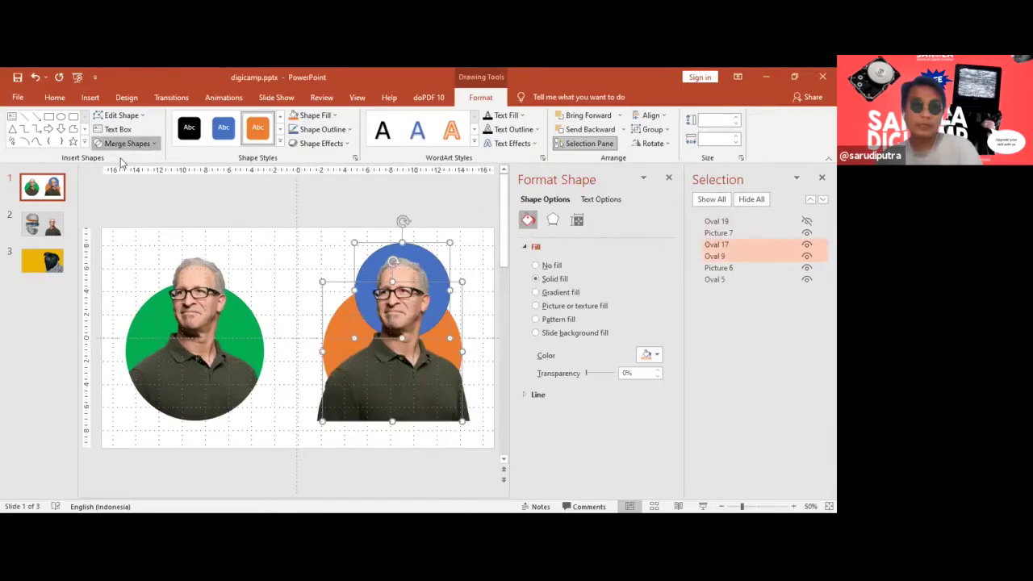
pyautogui.click(407, 306)
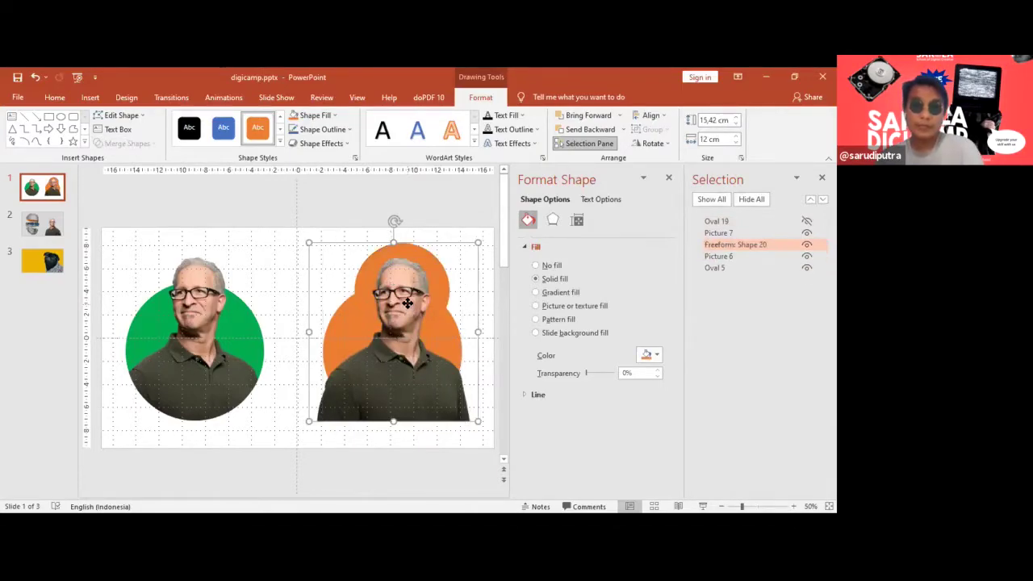
# Intersect the right portrait with the merged circle shape to clip it to that outline.
pyautogui.keyDown('ctrl'); pyautogui.click(727, 245); pyautogui.keyUp('ctrl')
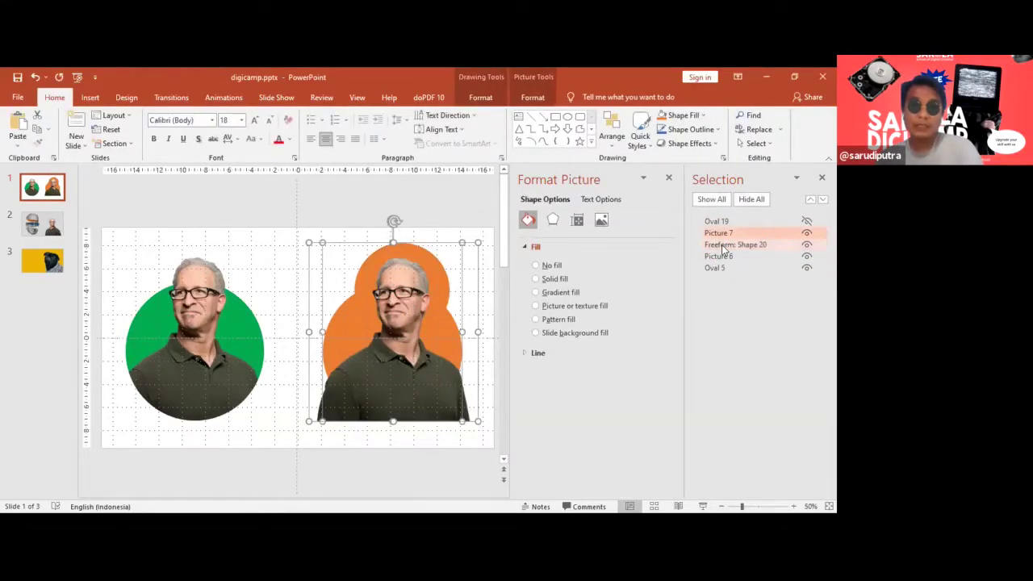
pyautogui.click(481, 96)
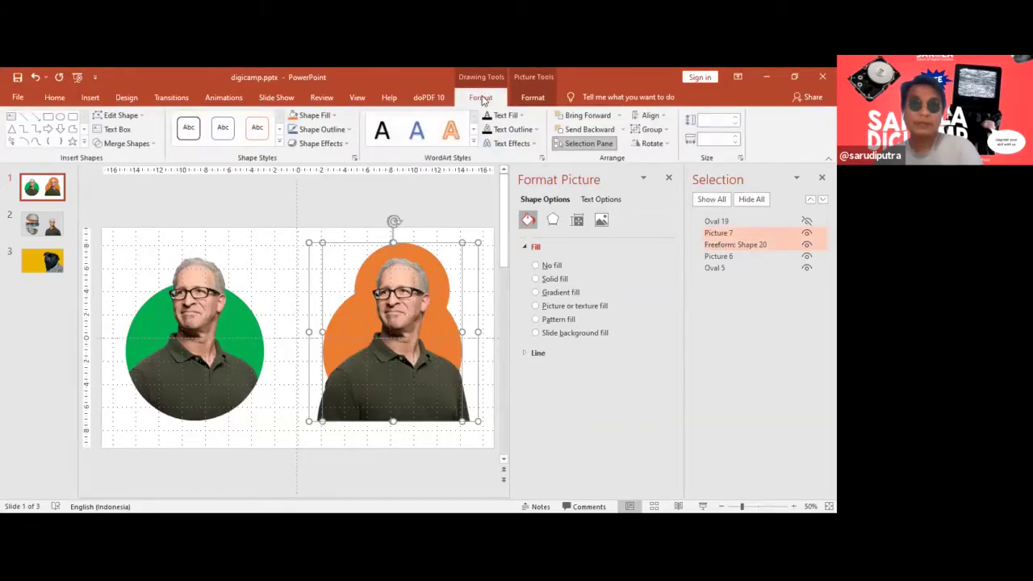
pyautogui.click(117, 145)
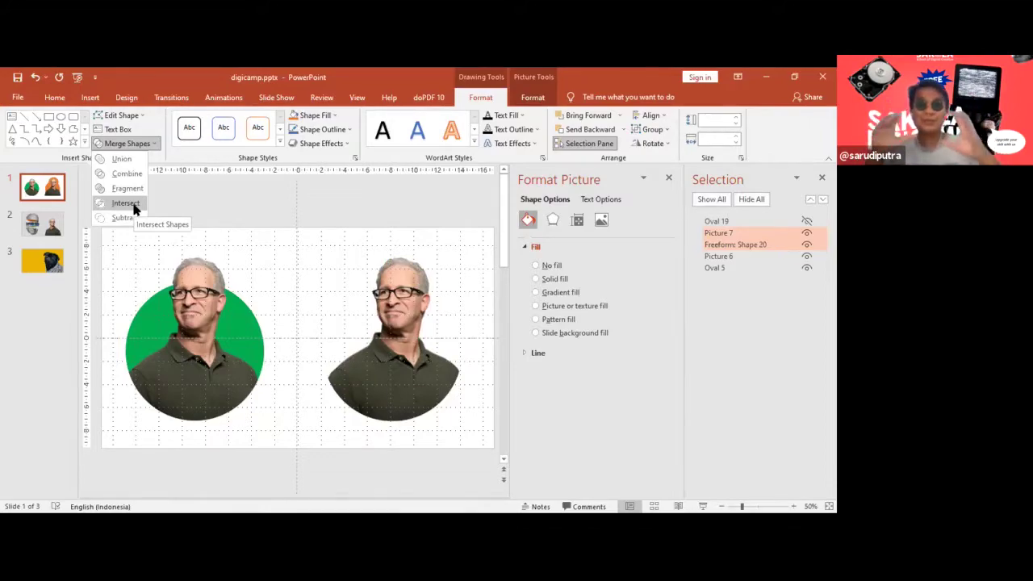
pyautogui.press('Escape')
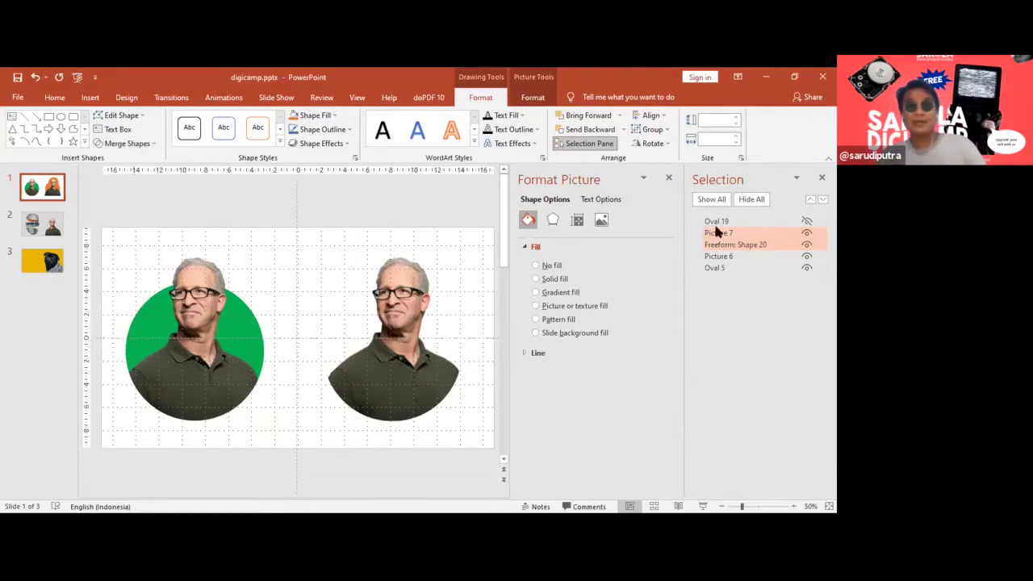
pyautogui.hotkey('ctrl', 'z')
# Unhide Oval 19 and move it below the clipped right portrait in the Selection Pane.
pyautogui.click(806, 221)
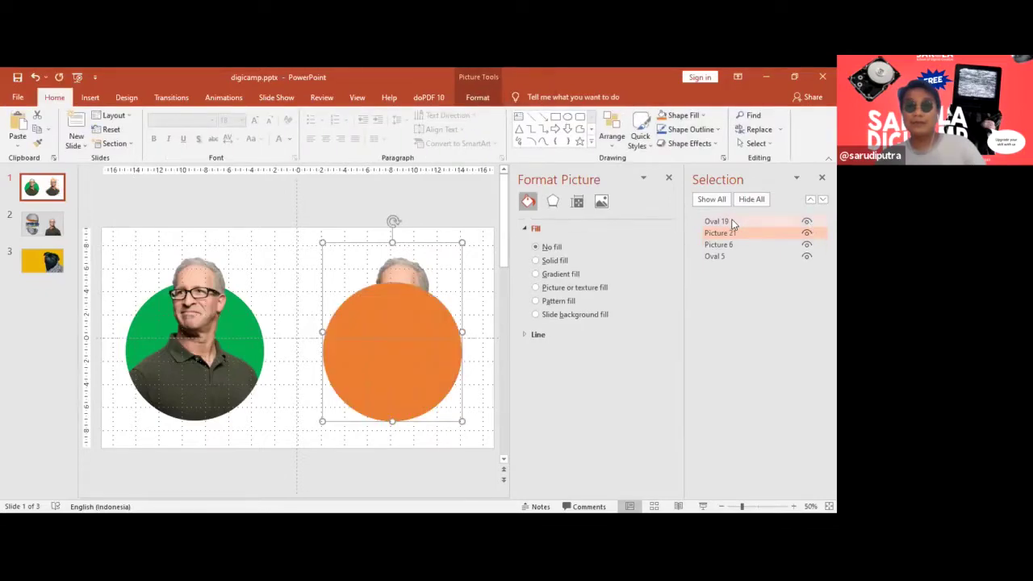
pyautogui.click(717, 221)
pyautogui.moveTo(717, 221); pyautogui.dragTo(716, 239)
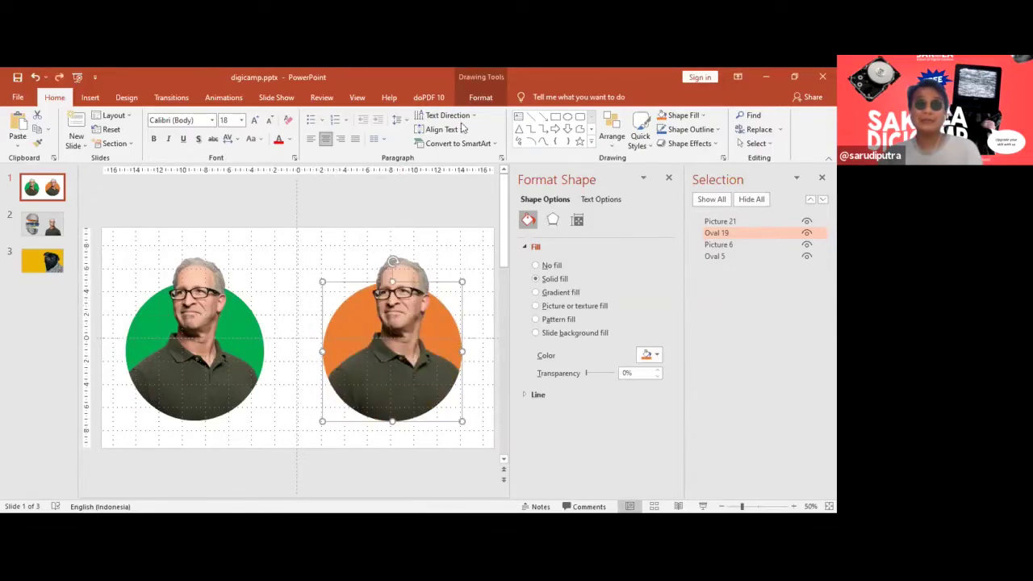
# Try dragging a point of the orange circle with Edit Points, then undo it.
pyautogui.click(478, 98)
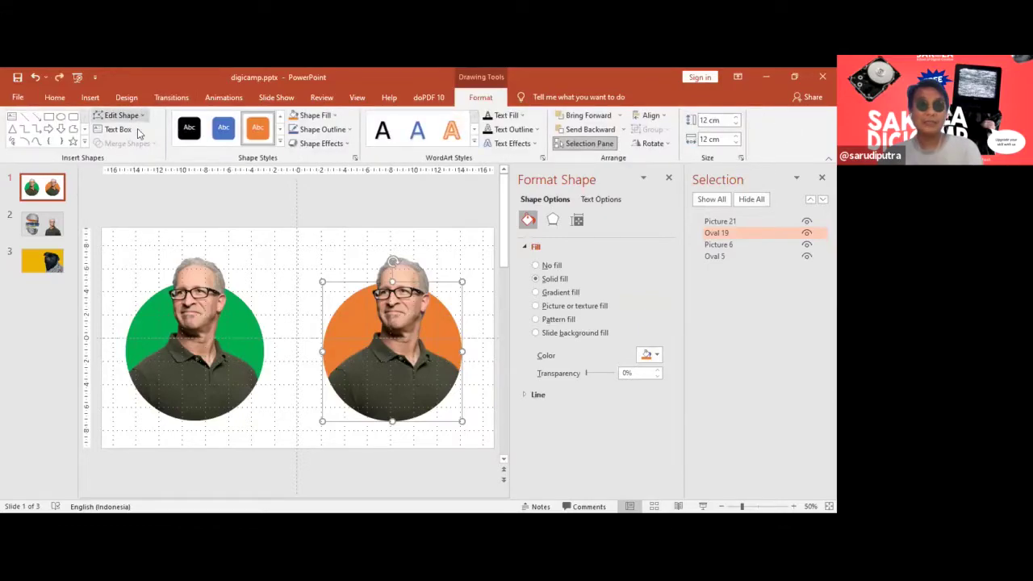
pyautogui.click(121, 115)
pyautogui.click(133, 148)
pyautogui.moveTo(392, 260); pyautogui.dragTo(305, 252)
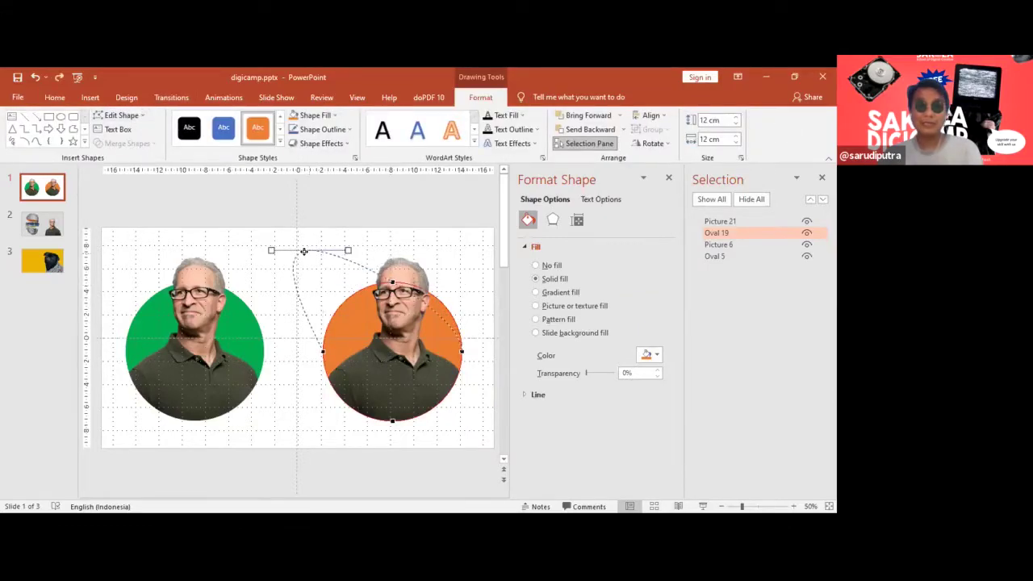
pyautogui.hotkey('ctrl', 'z')
pyautogui.hotkey('ctrl', 'z')
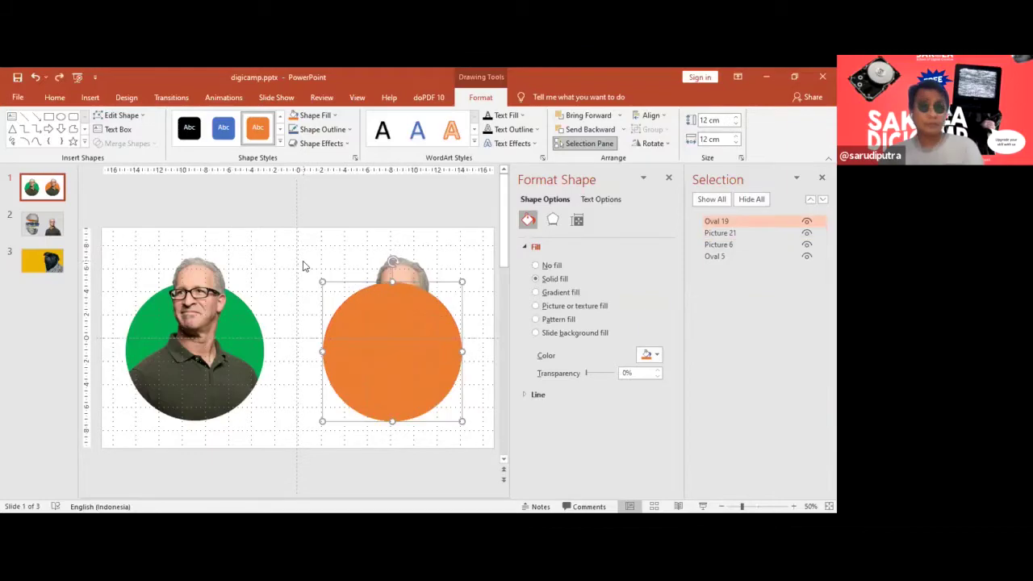
pyautogui.click(304, 267)
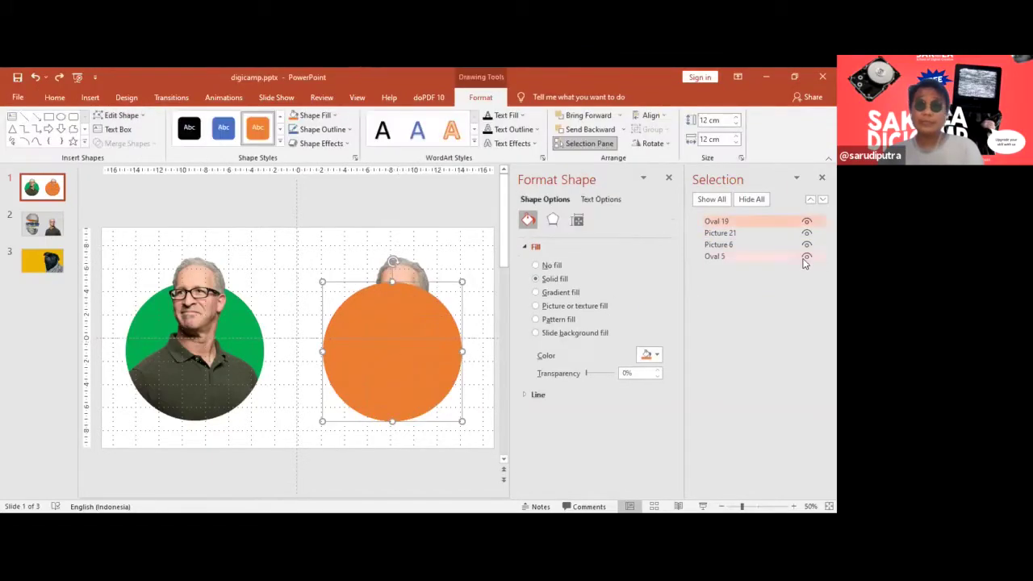
# Hide the orange and green background circles and try selecting both portraits.
pyautogui.click(806, 221)
pyautogui.click(806, 257)
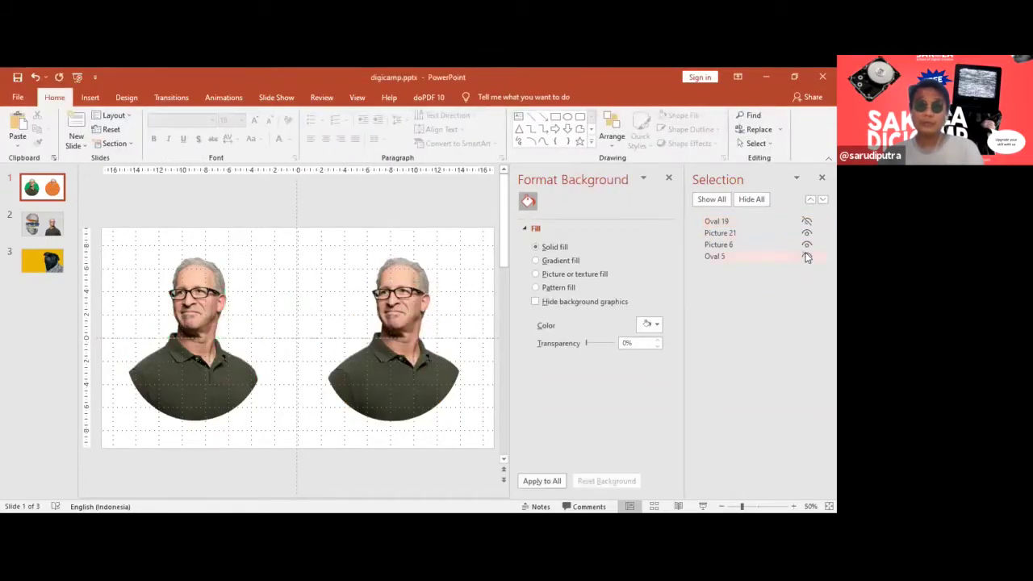
pyautogui.click(191, 294)
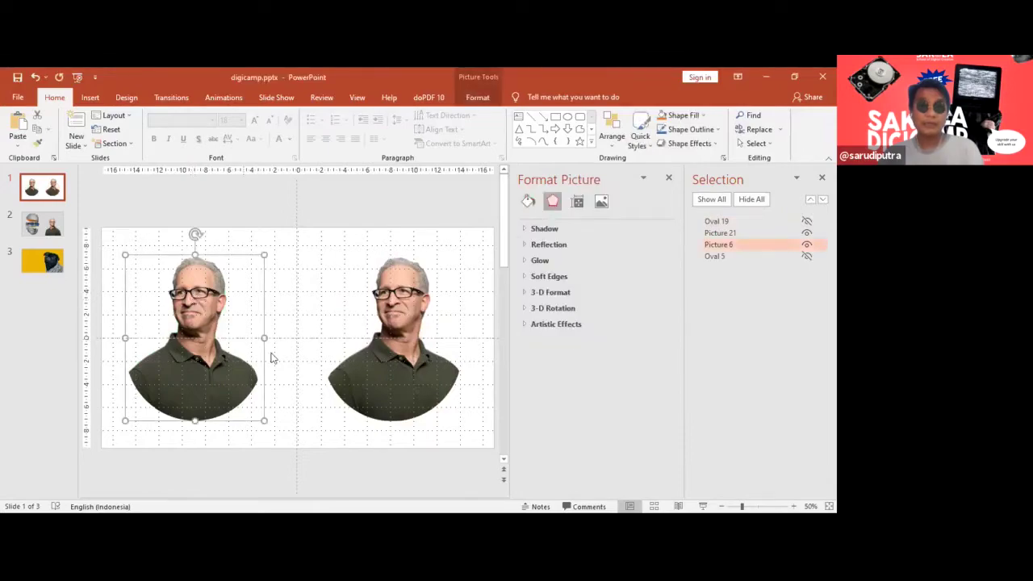
pyautogui.keyDown('shift'); pyautogui.click(418, 305); pyautogui.keyUp('shift')
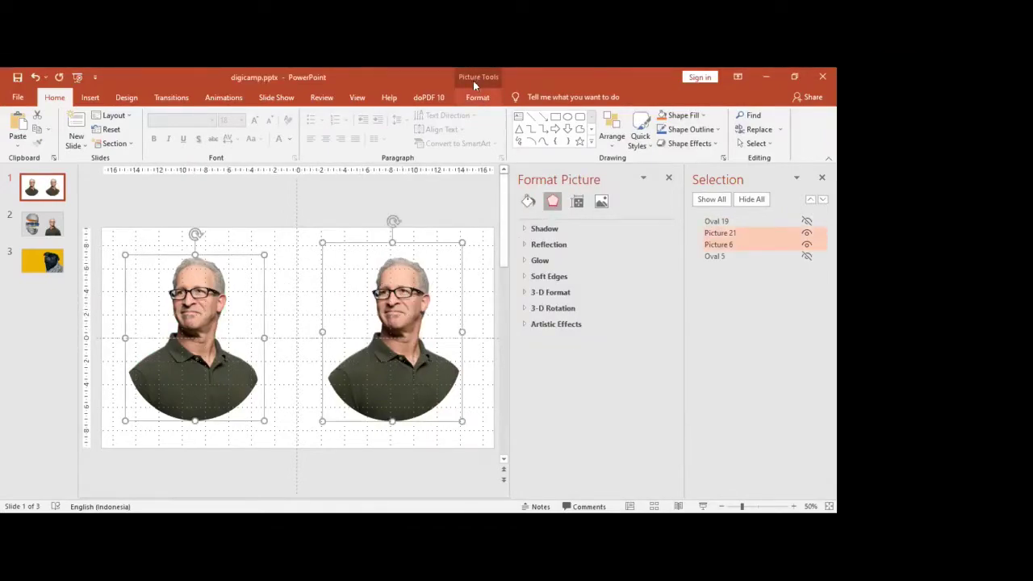
pyautogui.click(492, 98)
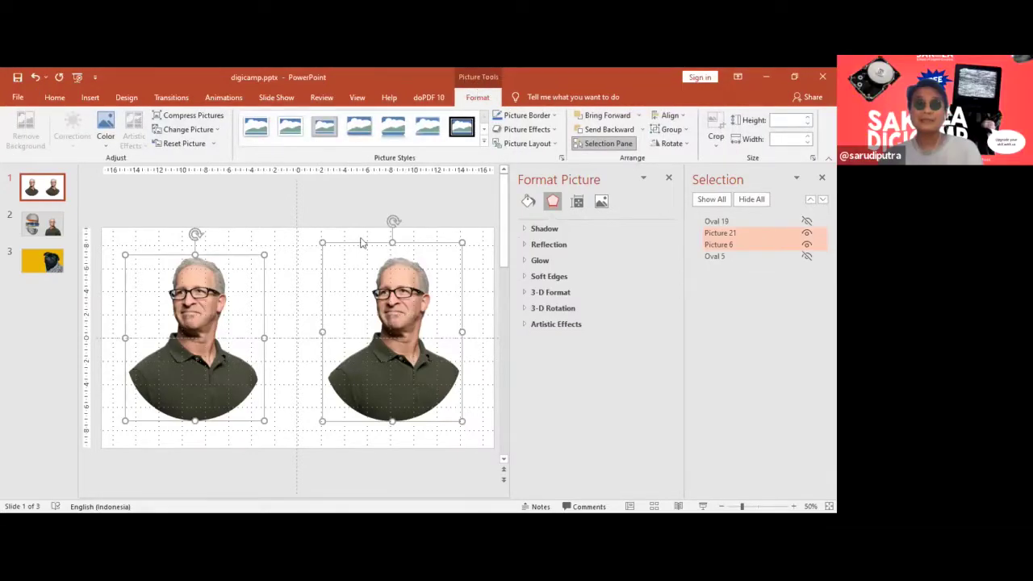
pyautogui.click(290, 268)
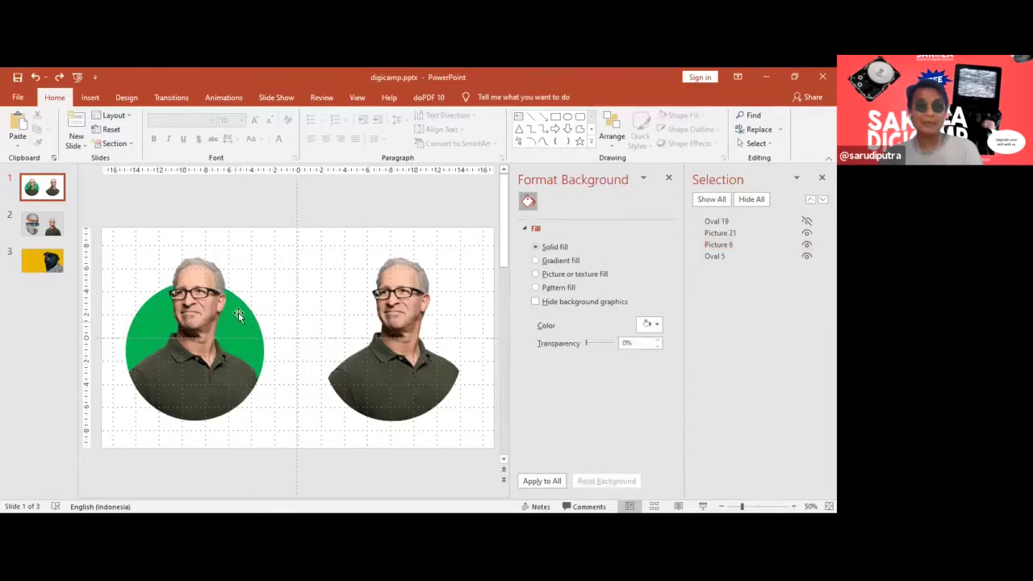
# Select the left portrait and the right cut-out portrait together.
pyautogui.click(240, 316)
pyautogui.click(716, 257)
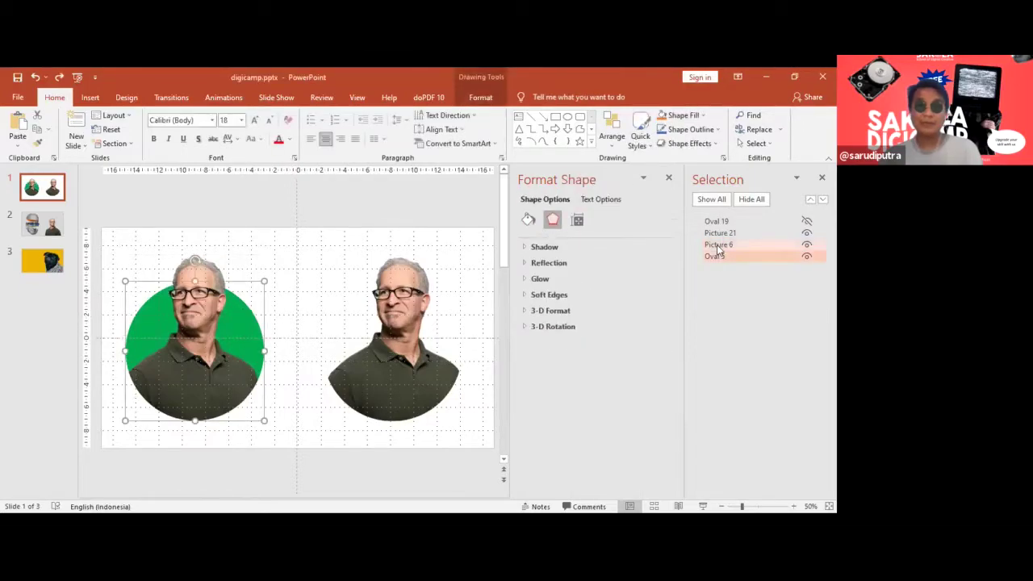
pyautogui.keyDown('ctrl'); pyautogui.click(718, 244); pyautogui.keyUp('ctrl')
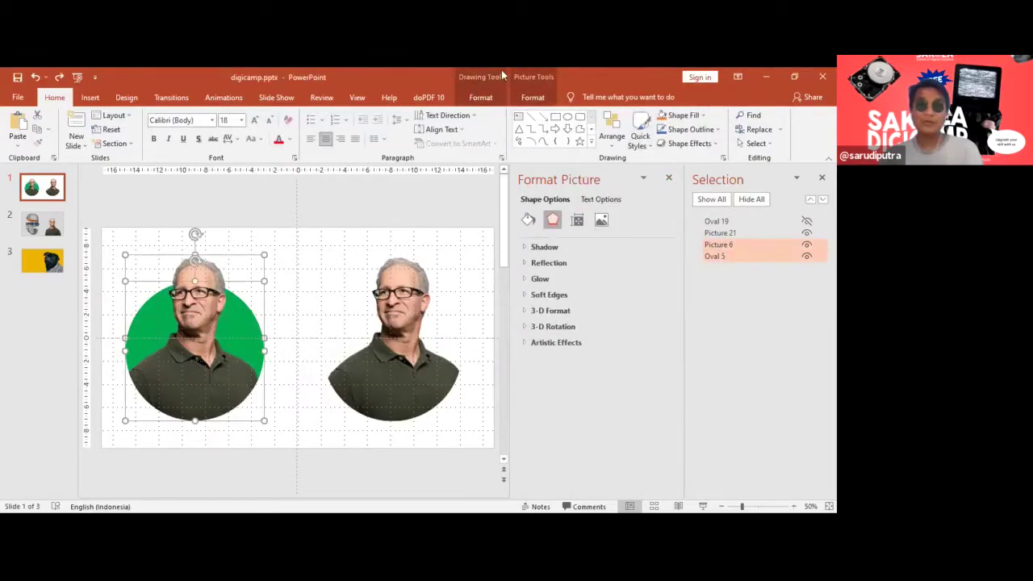
pyautogui.click(480, 97)
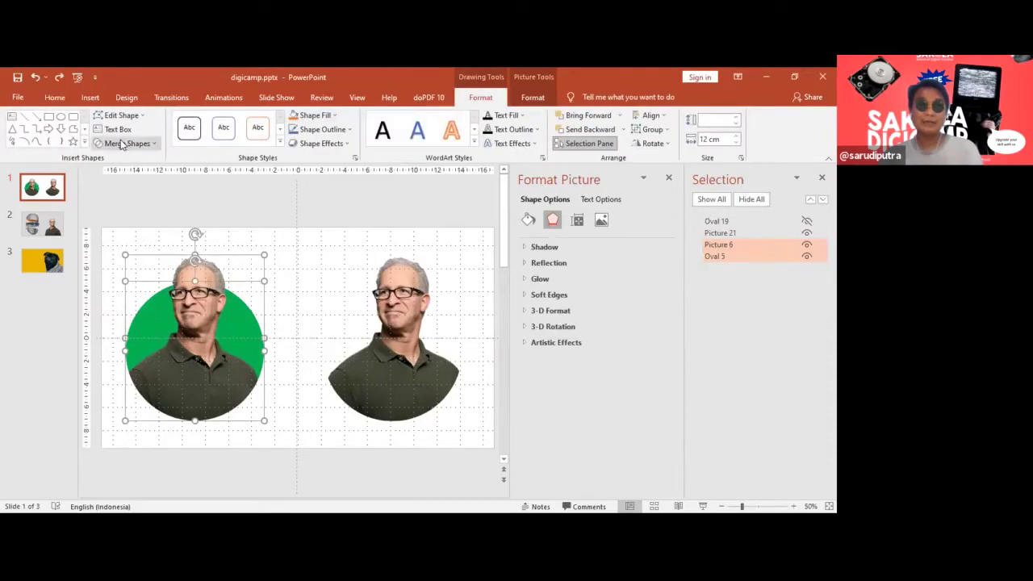
pyautogui.click(319, 266)
pyautogui.click(243, 323)
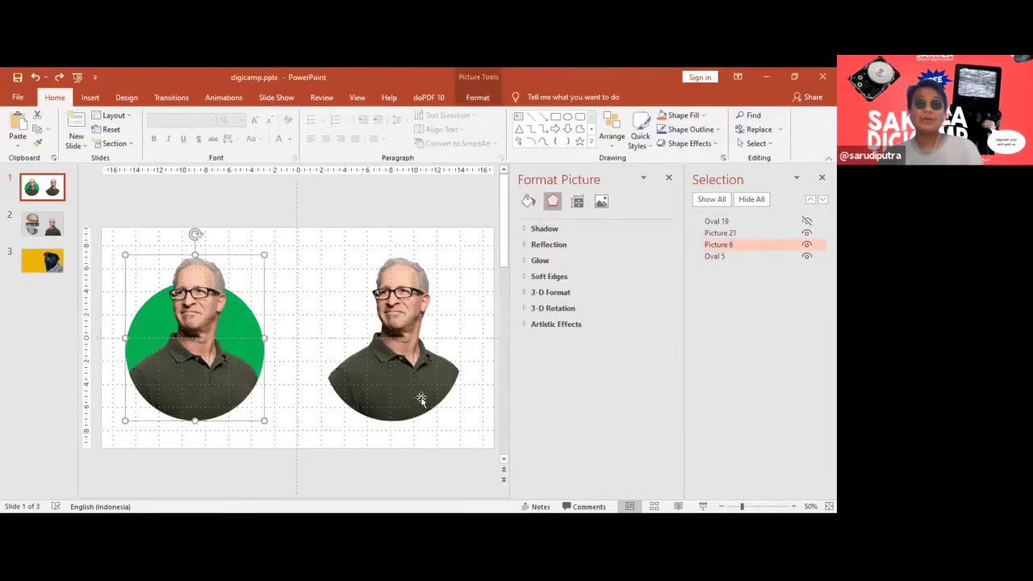
pyautogui.keyDown('ctrl'); pyautogui.click(395, 307); pyautogui.keyUp('ctrl')
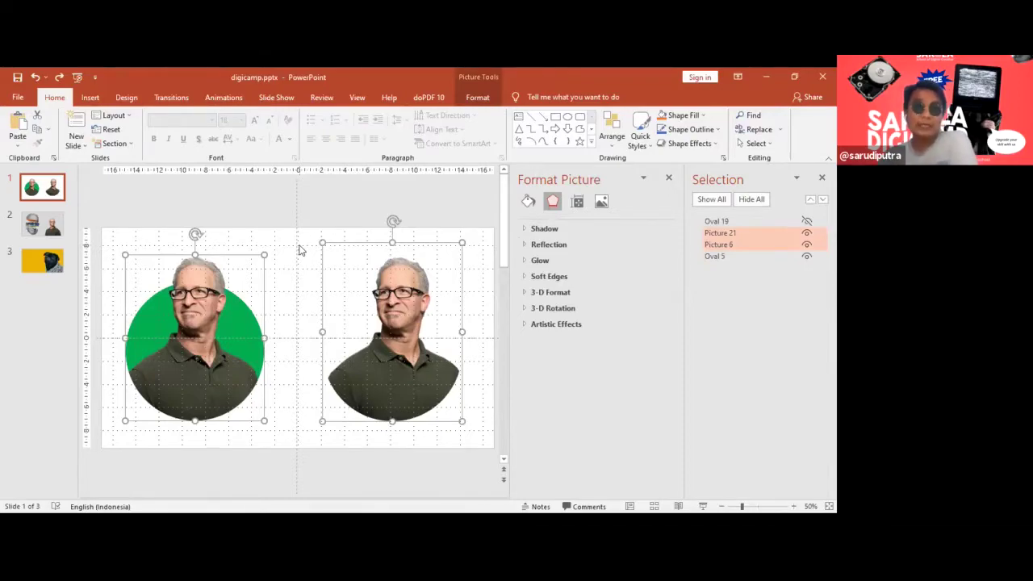
pyautogui.click(91, 97)
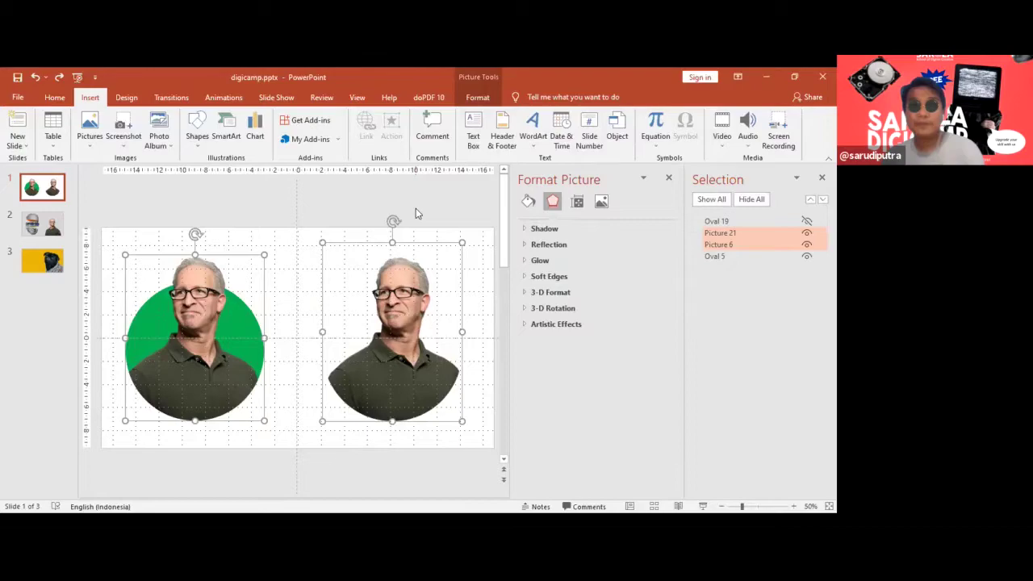
pyautogui.click(348, 206)
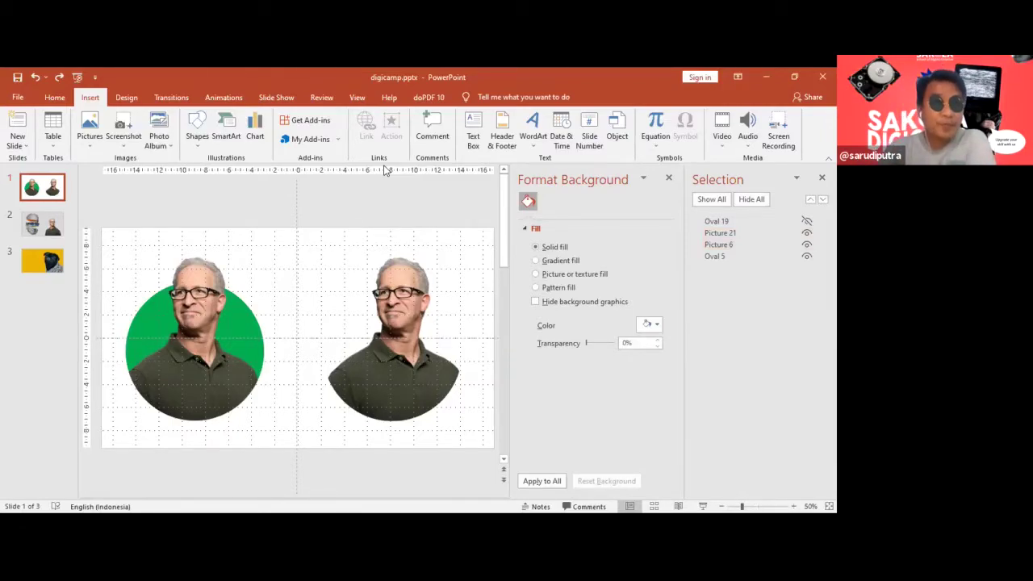
pyautogui.click(45, 226)
pyautogui.scroll(-2, 303, 352)
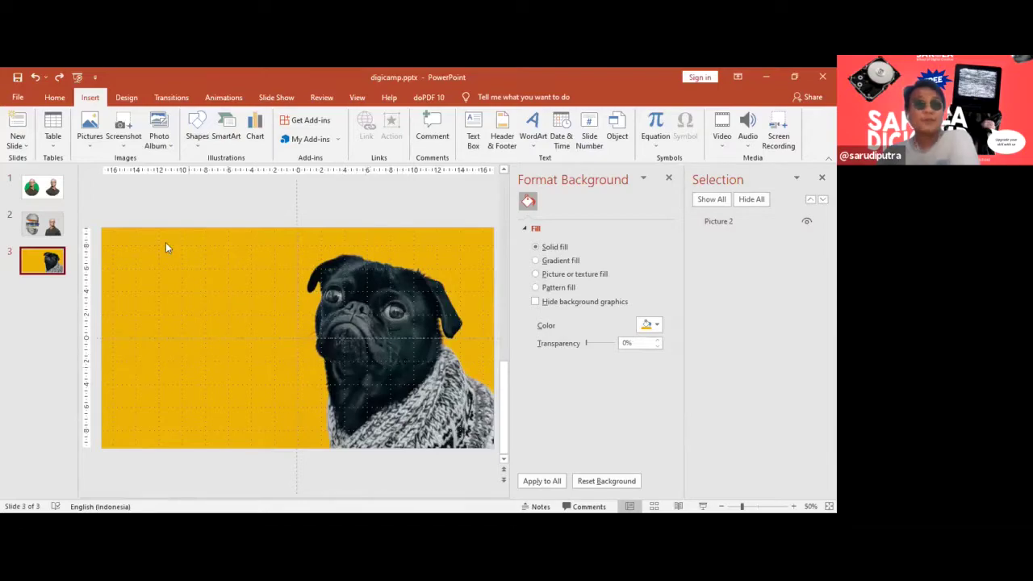
pyautogui.click(48, 226)
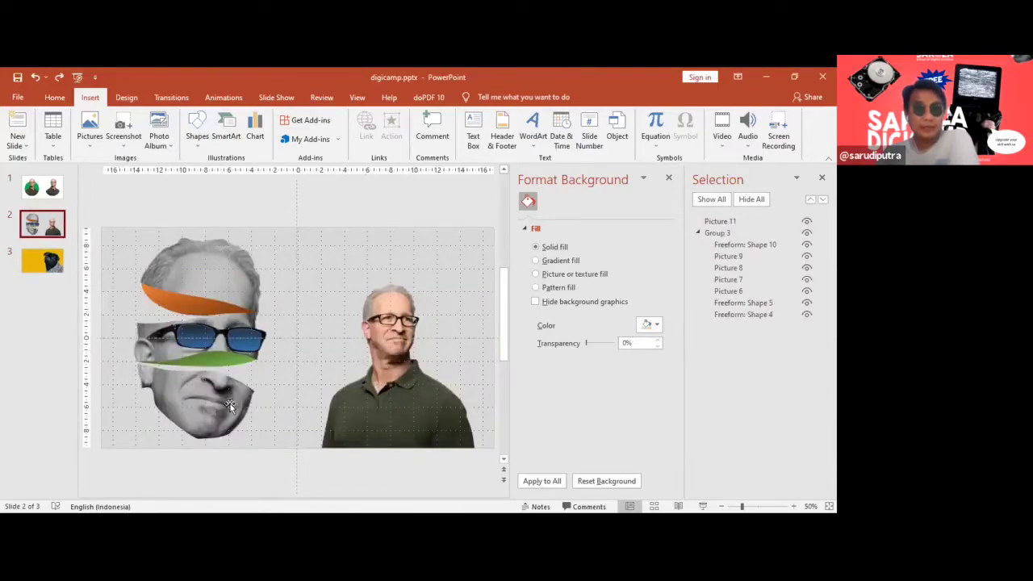
pyautogui.click(53, 196)
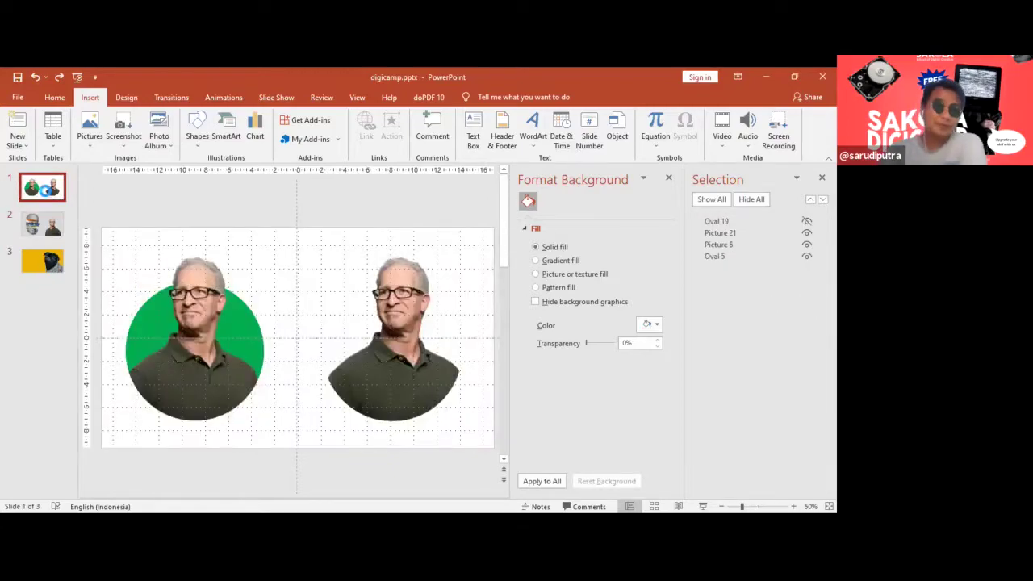
# Delete the two-portrait slide and select the pug picture on the remaining pug slide.
pyautogui.press('Delete')
pyautogui.press('Down')
pyautogui.click(375, 348)
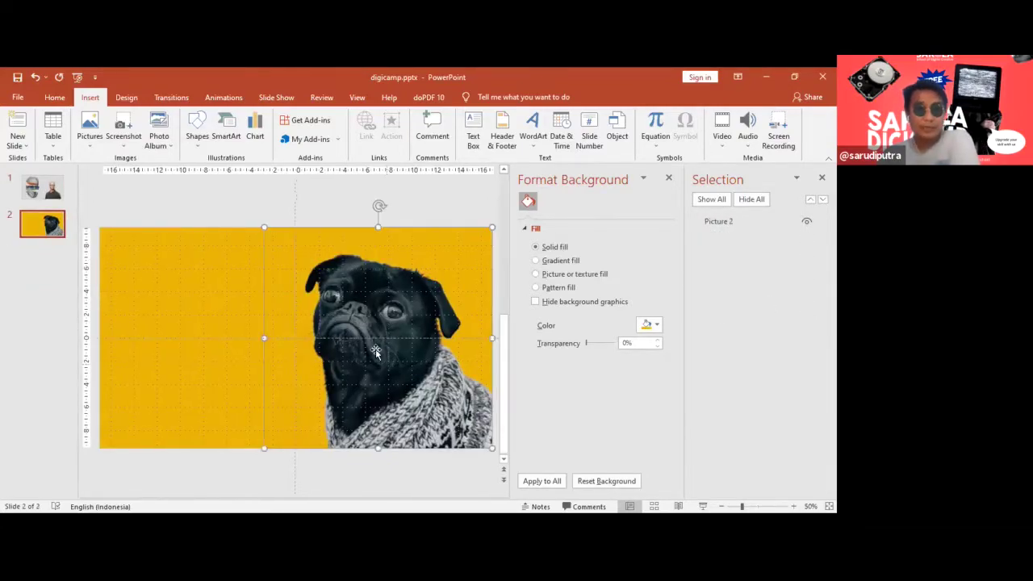
pyautogui.press('Escape')
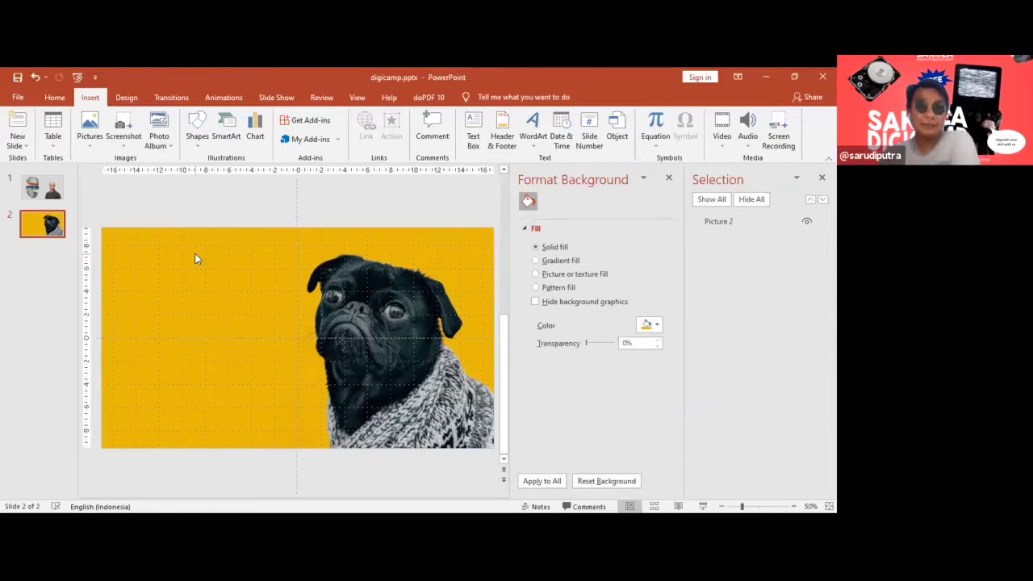
pyautogui.click(401, 300)
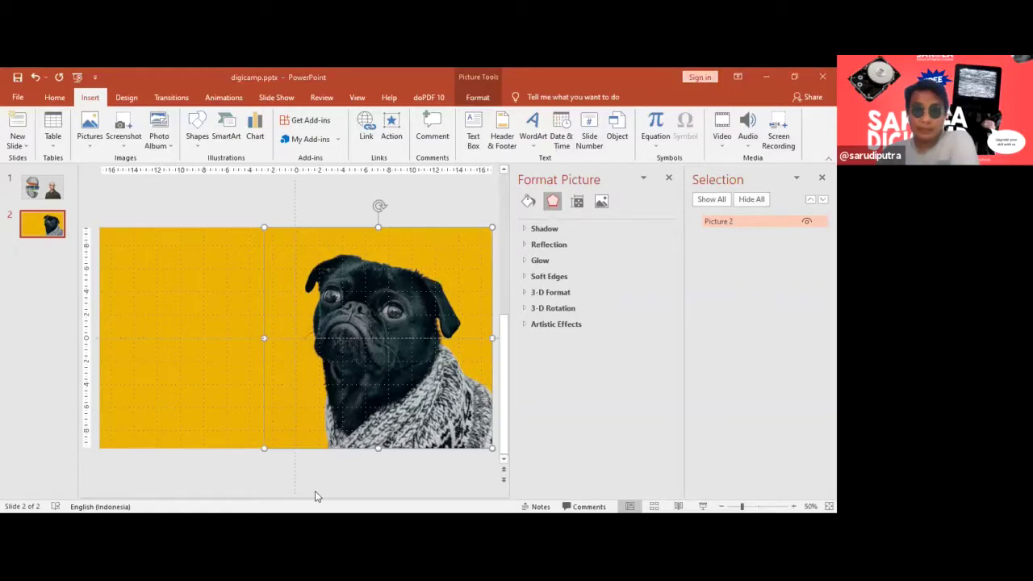
# Switch to Chrome and scroll the Unsplash 'animal' results to the black pug-on-yellow photo.
pyautogui.hotkey('alt', 'Tab')
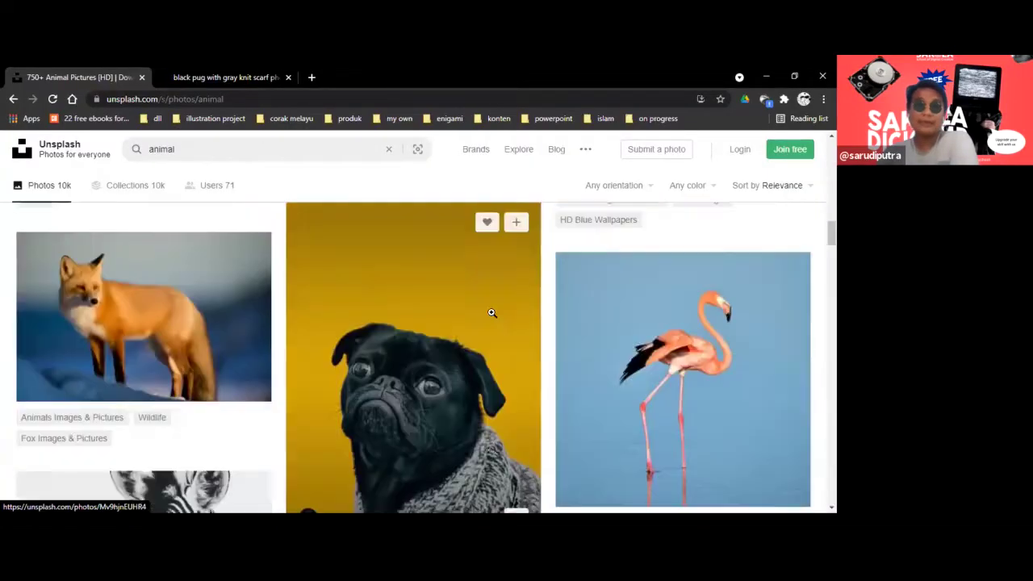
pyautogui.scroll(-5, 490, 311)
pyautogui.scroll(5, 491, 311)
pyautogui.scroll(5, 490, 309)
pyautogui.scroll(5, 452, 302)
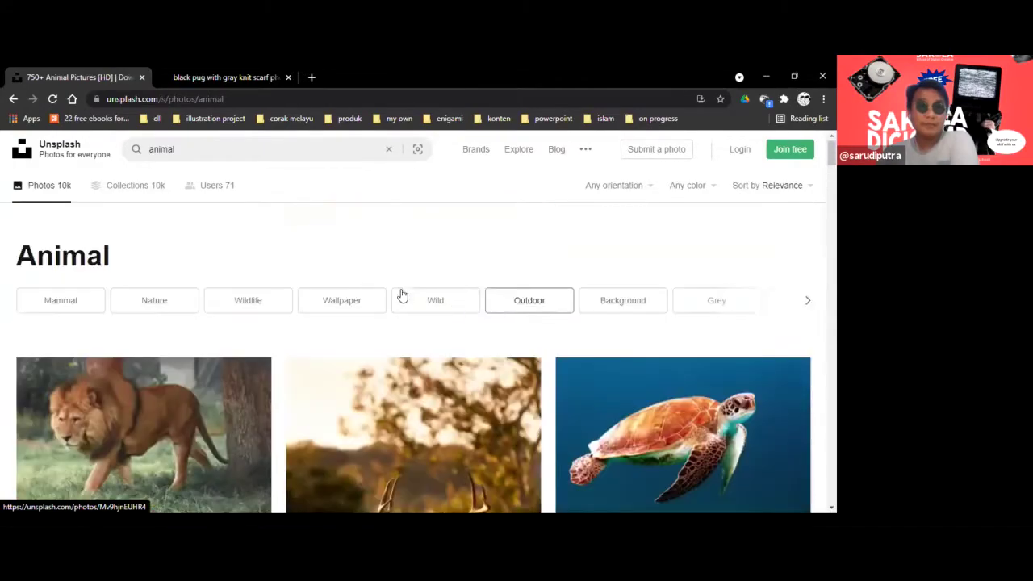
pyautogui.scroll(-5, 286, 264)
pyautogui.scroll(3, 286, 263)
pyautogui.scroll(3, 286, 264)
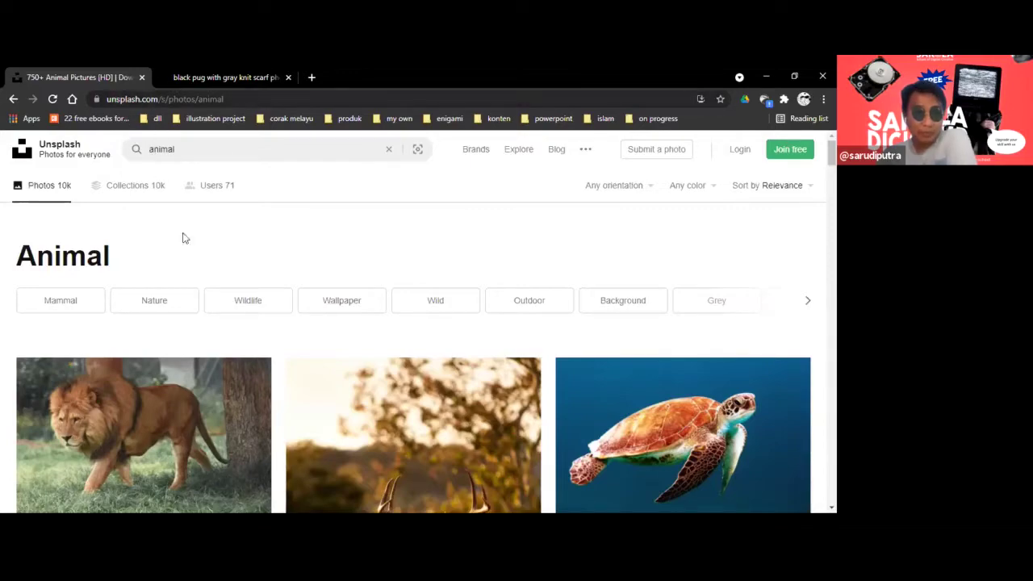
pyautogui.scroll(-2, 255, 273)
pyautogui.scroll(-1, 255, 273)
pyautogui.scroll(-2, 255, 273)
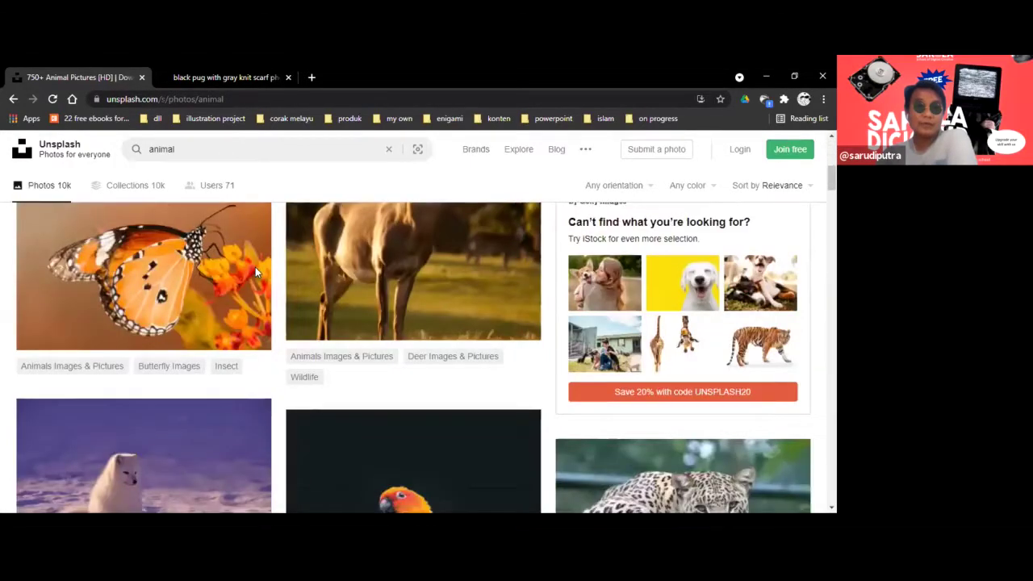
pyautogui.scroll(-1, 255, 273)
pyautogui.scroll(-3, 255, 273)
pyautogui.scroll(-3, 255, 273)
pyautogui.scroll(-2, 255, 273)
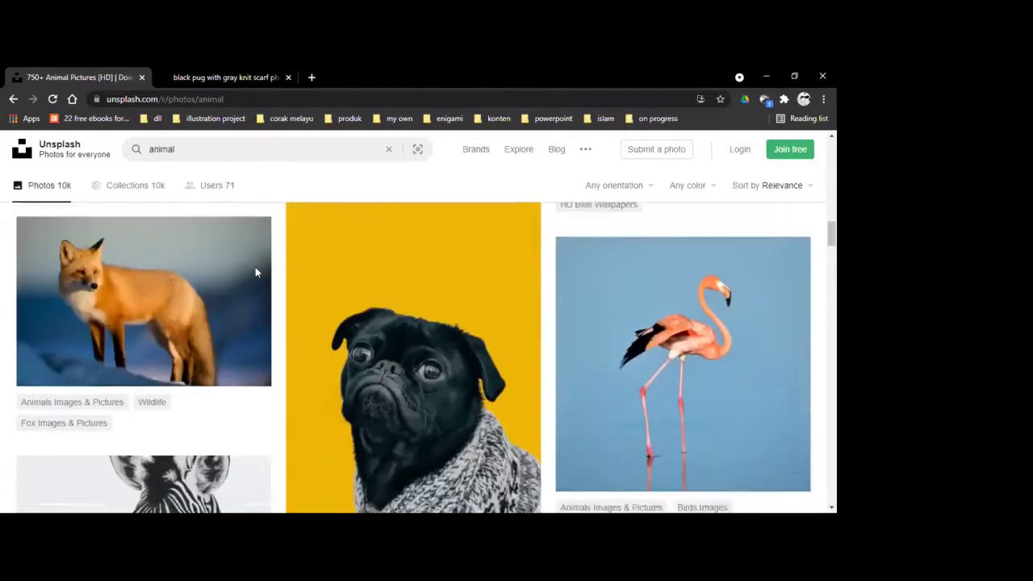
# Open the black pug photo's Unsplash detail view and close the duplicate tab.
pyautogui.click(407, 318)
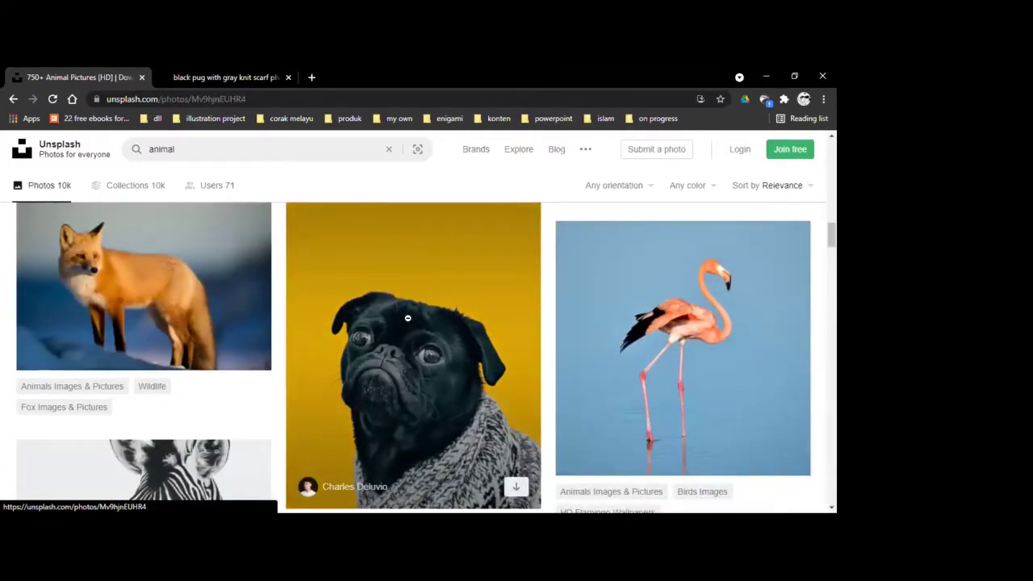
pyautogui.click(288, 77)
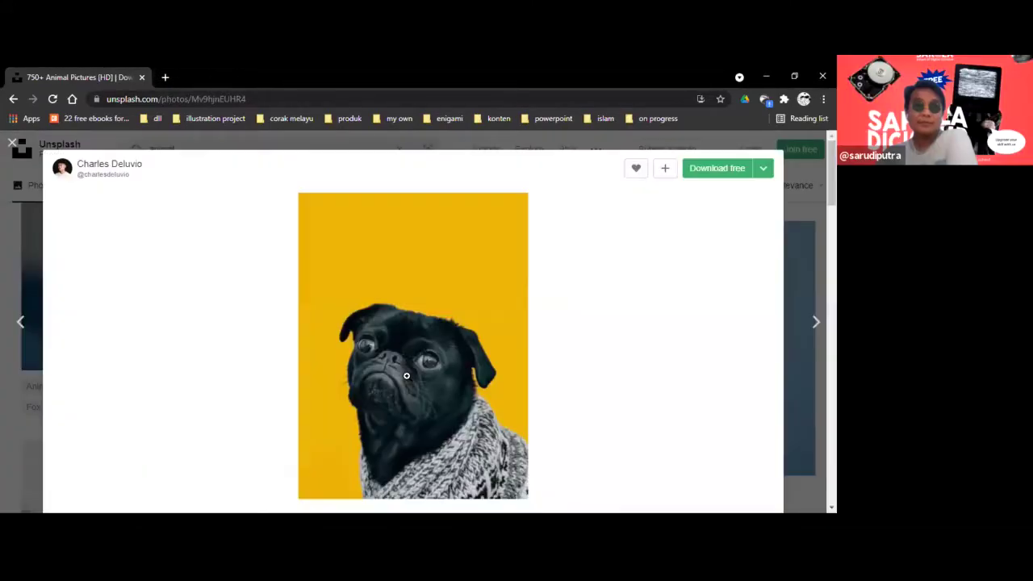
pyautogui.scroll(-3, 365, 332)
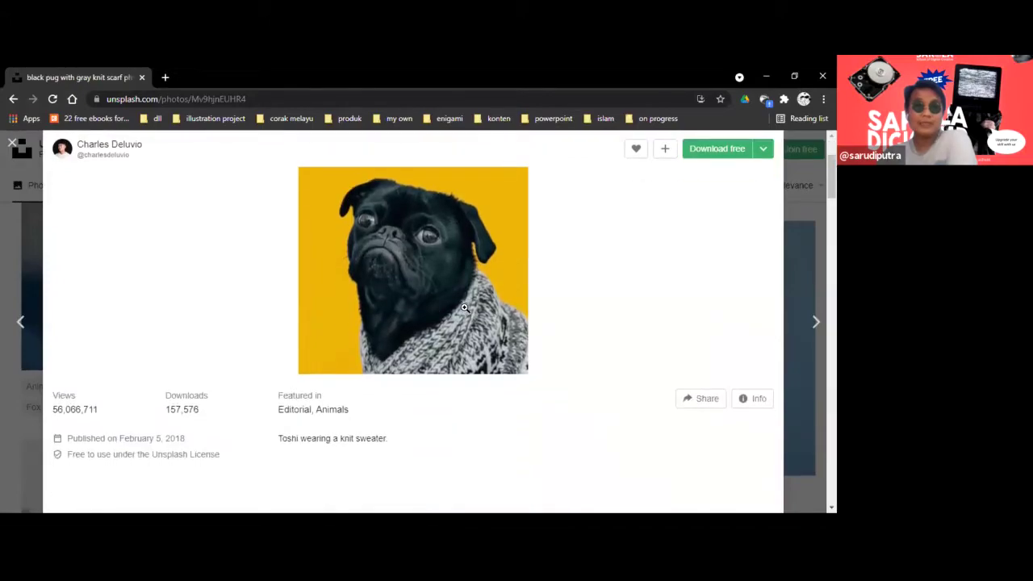
pyautogui.scroll(3, 463, 305)
pyautogui.scroll(-3, 465, 308)
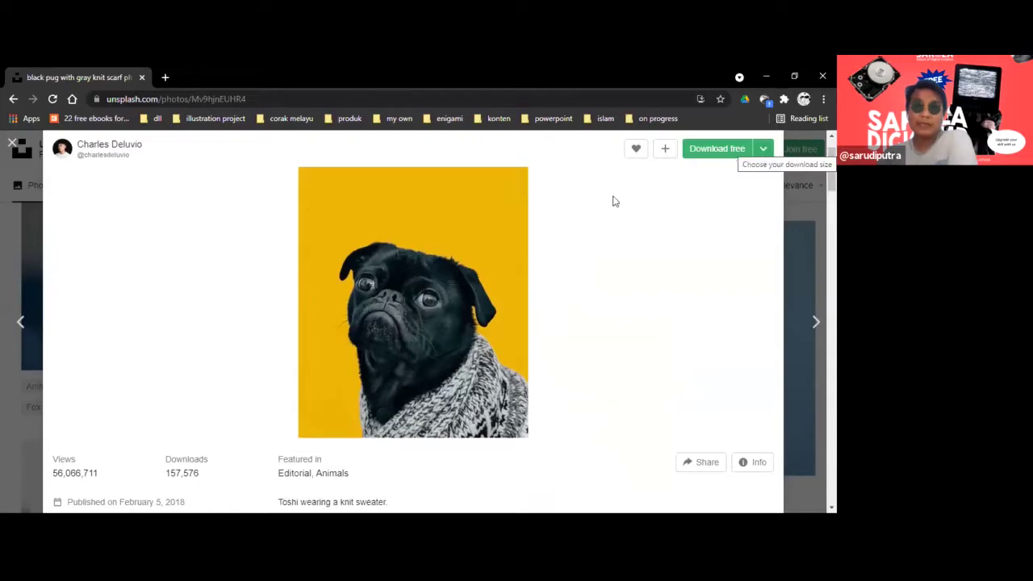
# Scroll through the pug photo's views, downloads and free licence information.
pyautogui.scroll(-2, 584, 274)
pyautogui.scroll(-1, 586, 275)
pyautogui.scroll(-1, 584, 274)
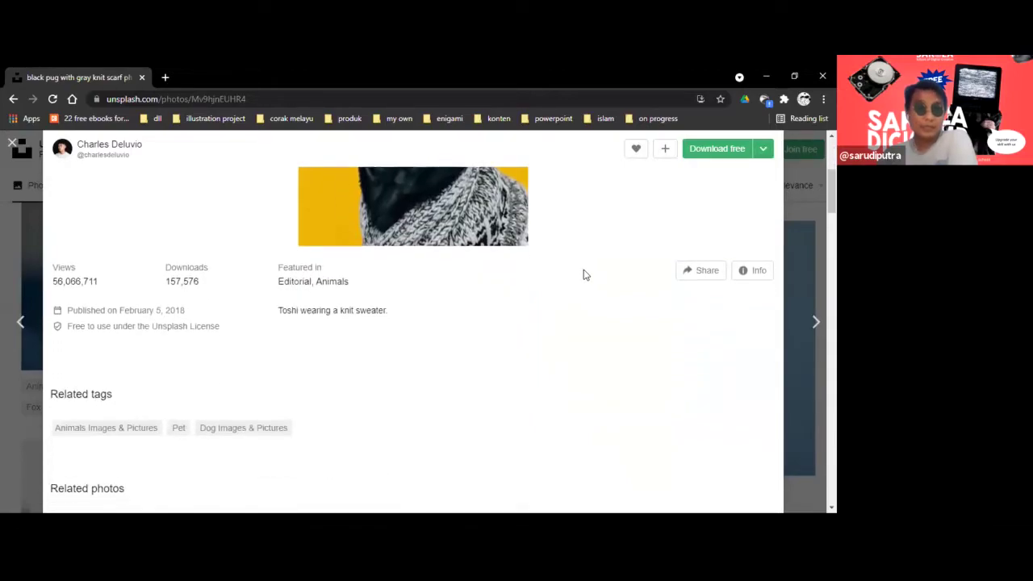
pyautogui.scroll(1, 586, 276)
pyautogui.scroll(1, 585, 275)
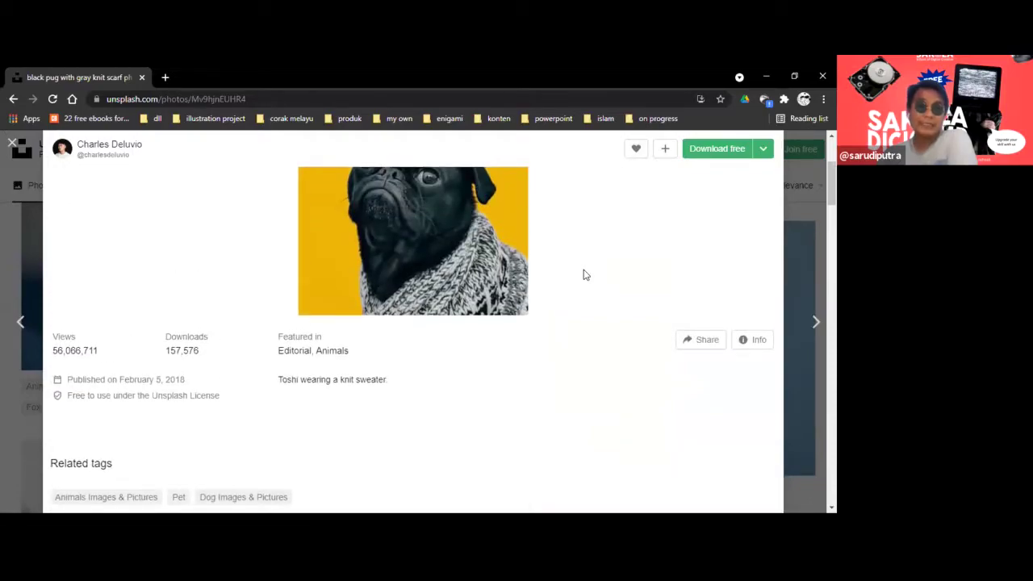
pyautogui.scroll(1, 583, 274)
pyautogui.scroll(2, 584, 272)
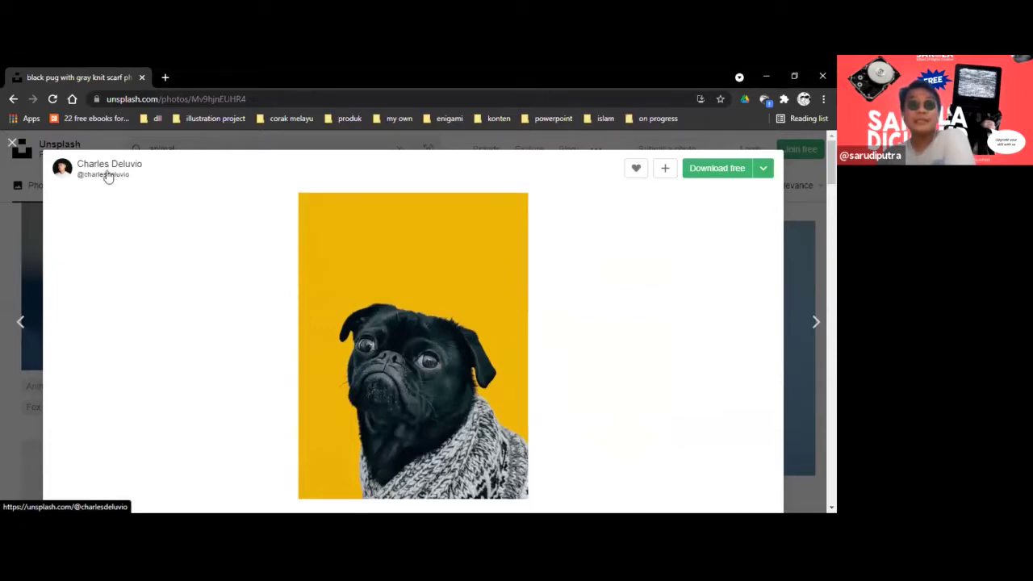
pyautogui.moveTo(115, 150)
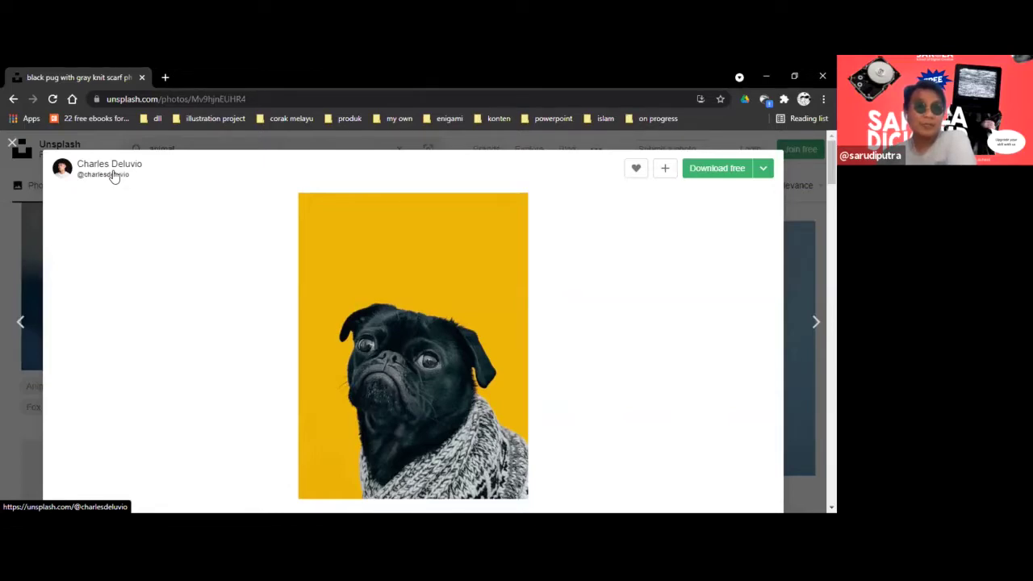
pyautogui.moveTo(135, 175)
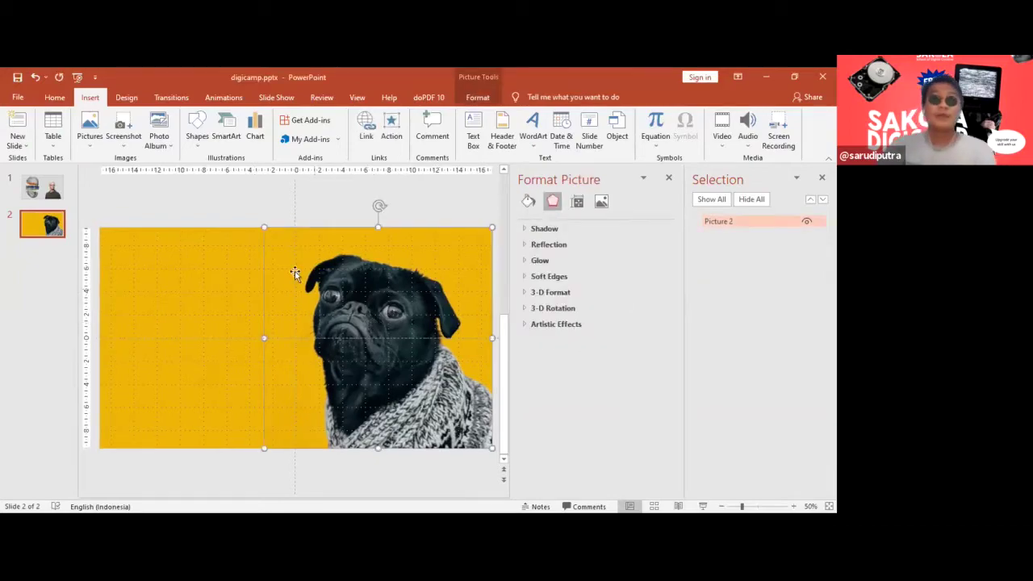
# Change slide 2's background to a light colour.
pyautogui.click(234, 242)
pyautogui.click(419, 306)
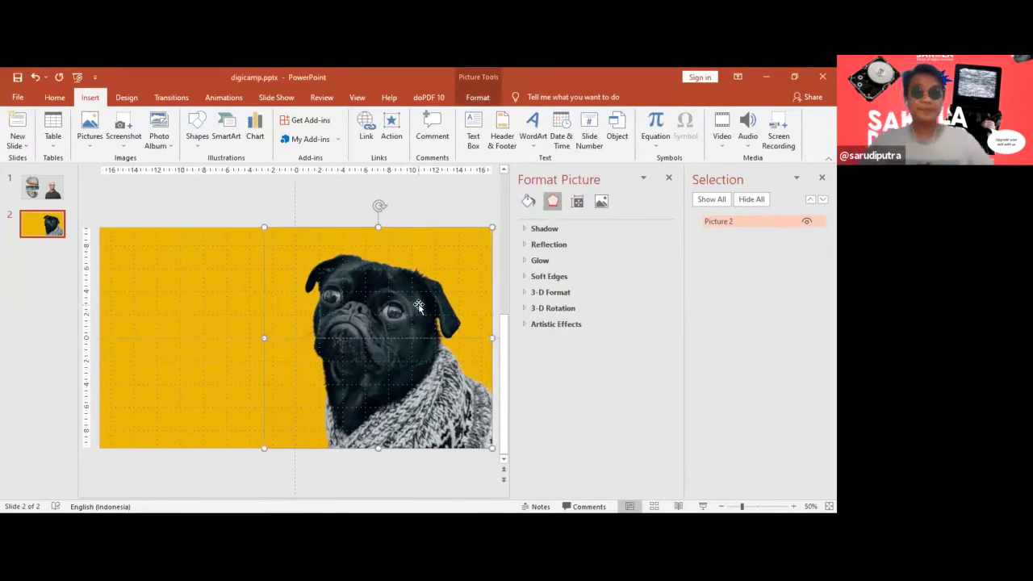
pyautogui.click(217, 287)
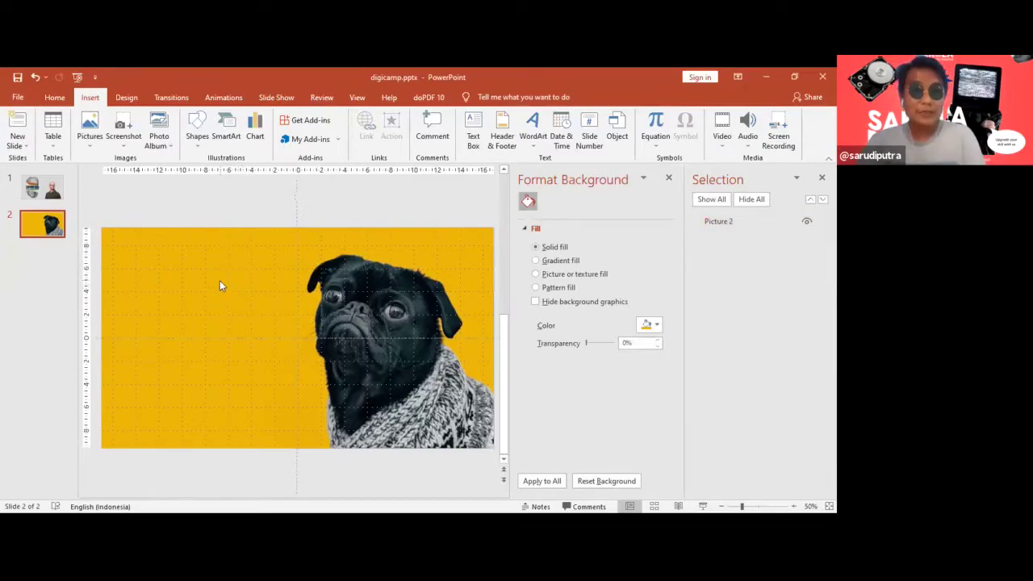
pyautogui.rightClick(199, 265)
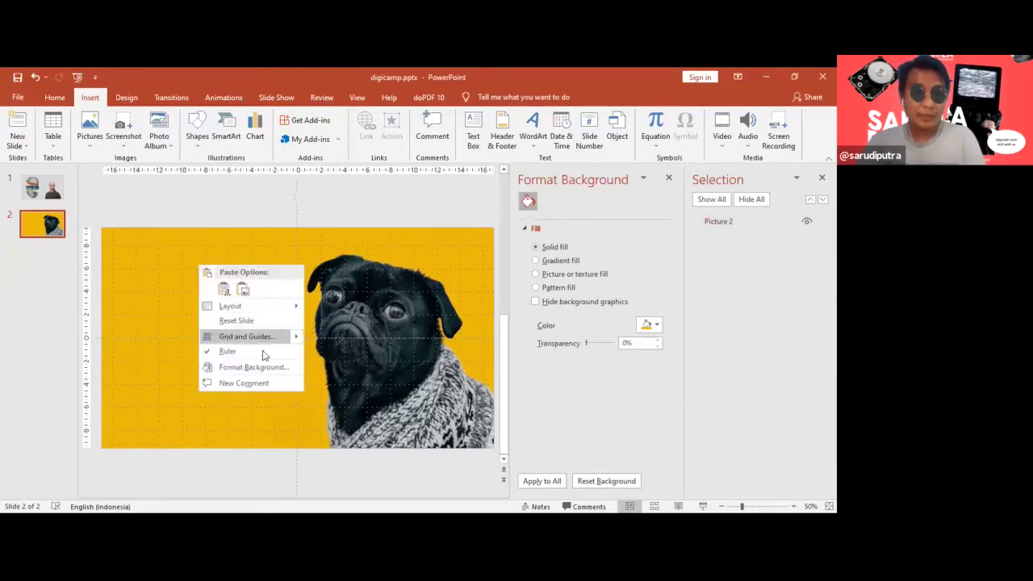
pyautogui.click(651, 326)
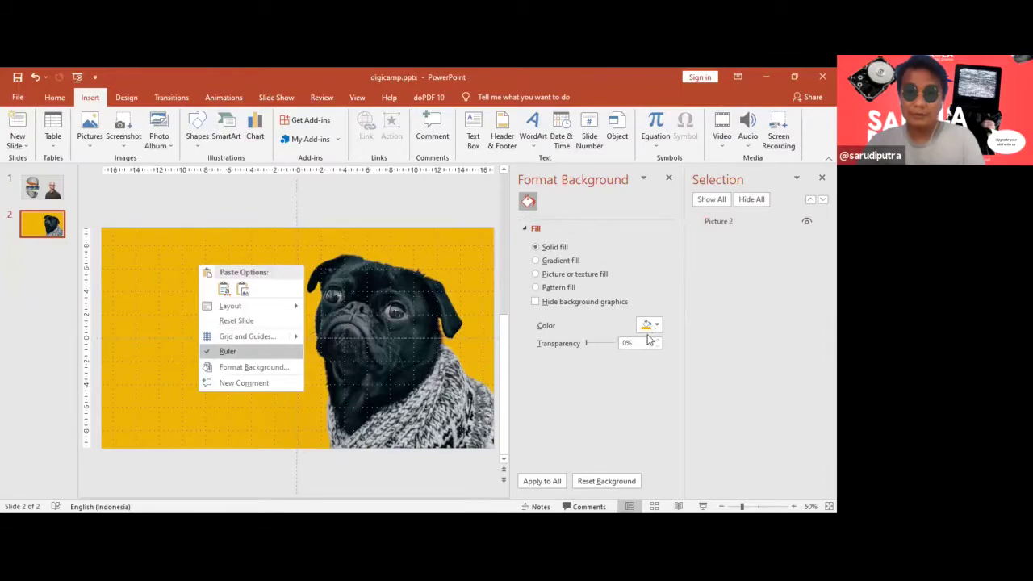
pyautogui.click(646, 381)
# Shift the pug picture toward the slide centre, then reselect it after glancing at slide 1.
pyautogui.click(363, 323)
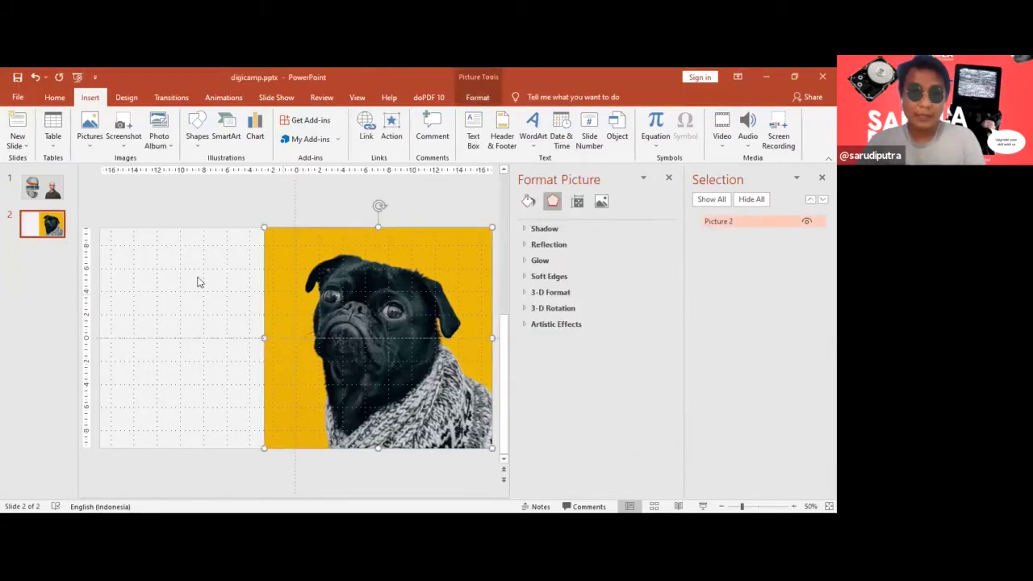
pyautogui.moveTo(407, 399)
pyautogui.mouseDown()
pyautogui.moveTo(323, 392)
pyautogui.moveTo(334, 402)
pyautogui.mouseUp()
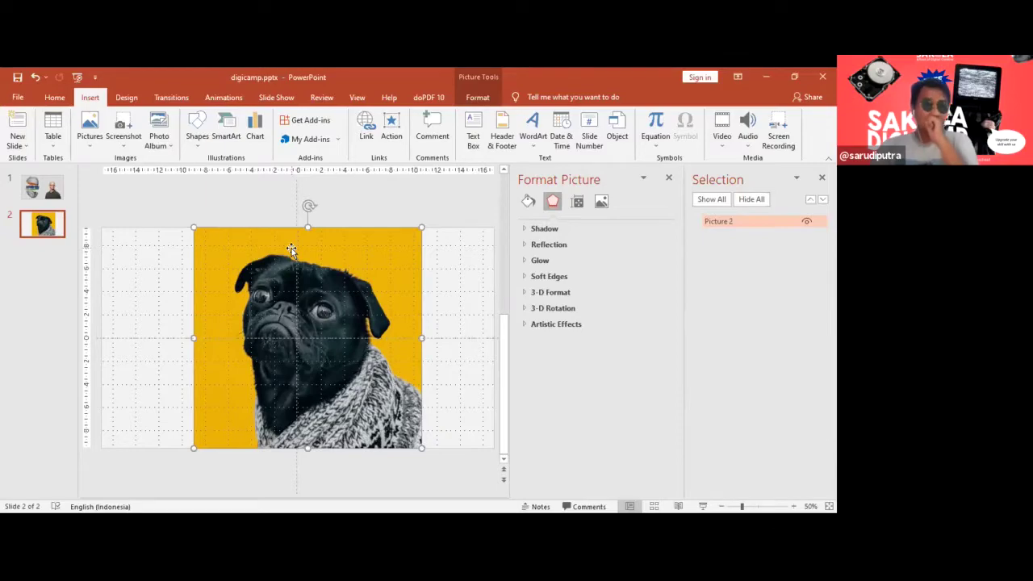
pyautogui.click(46, 187)
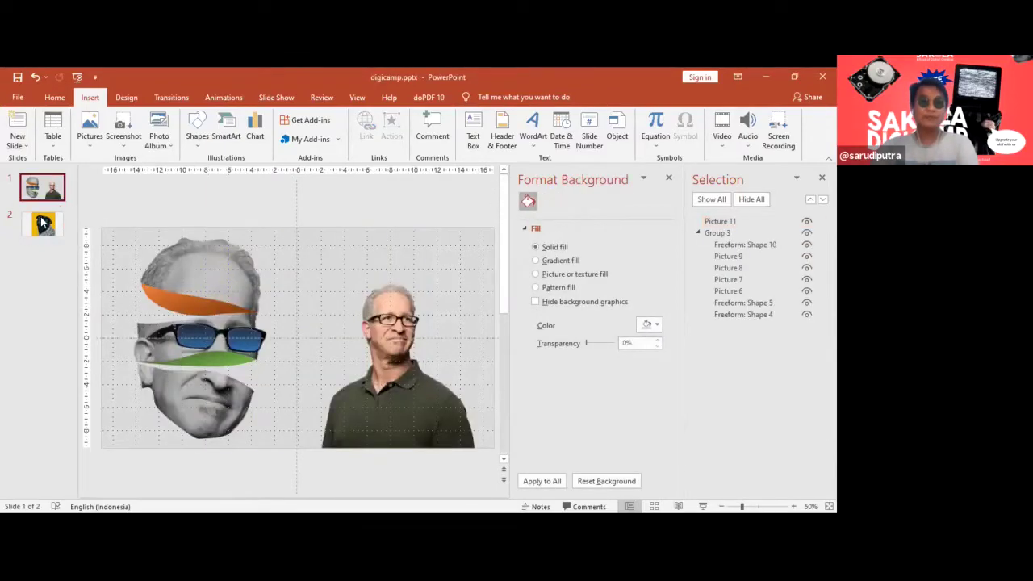
pyautogui.click(43, 223)
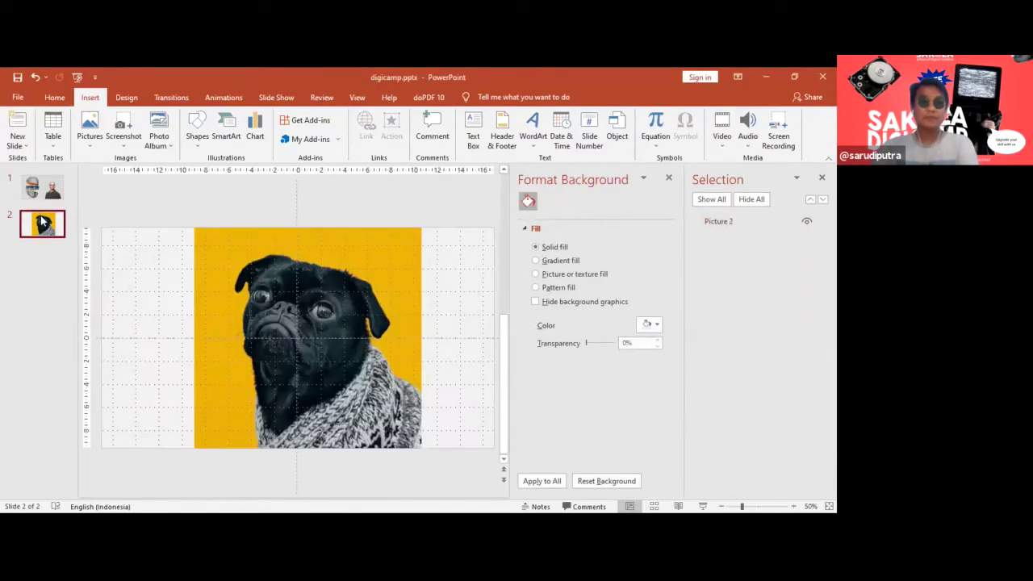
pyautogui.click(308, 347)
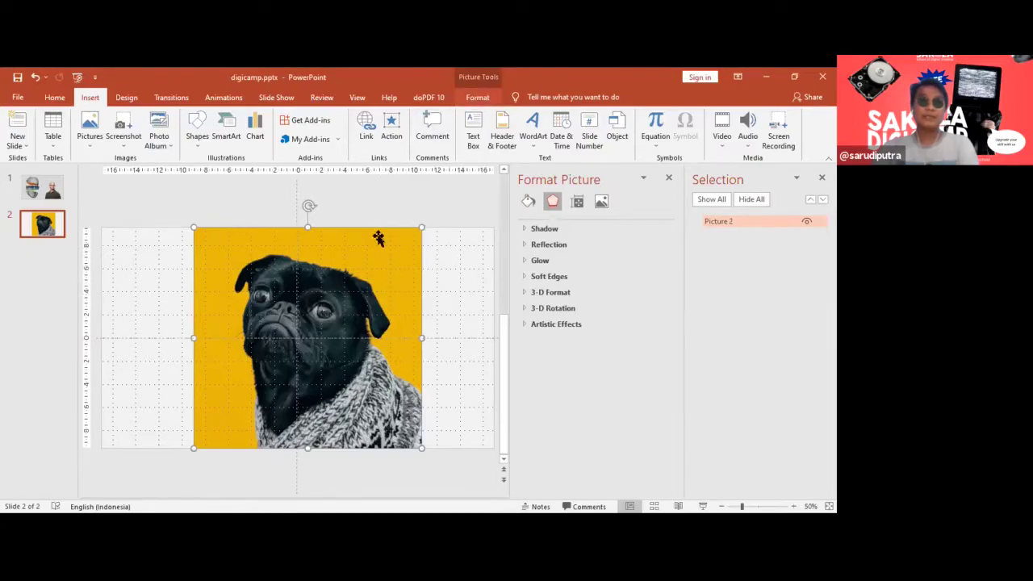
# Remove the pug photo's yellow background, widening the kept area to cover the whole dog.
pyautogui.click(487, 98)
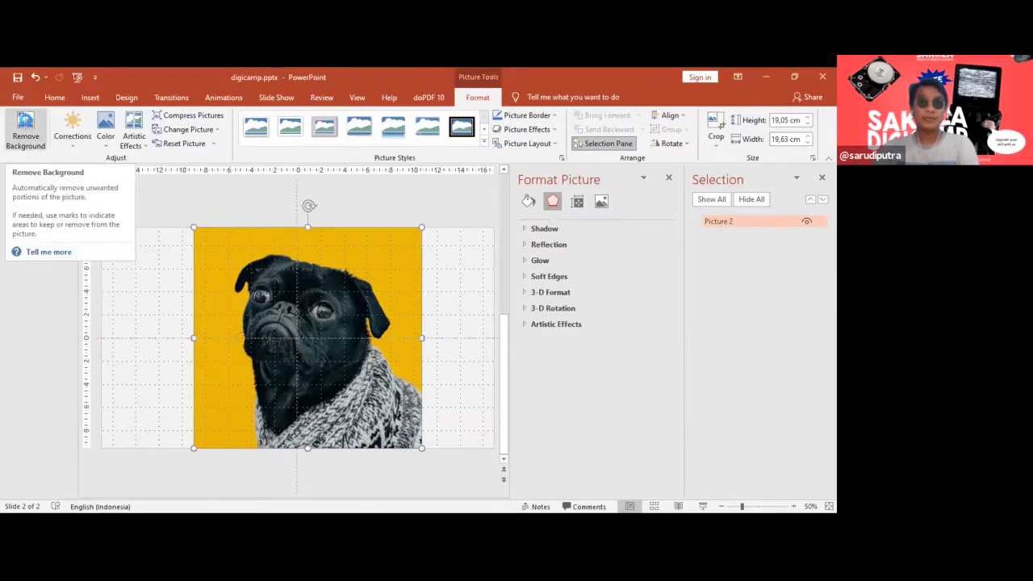
pyautogui.click(26, 123)
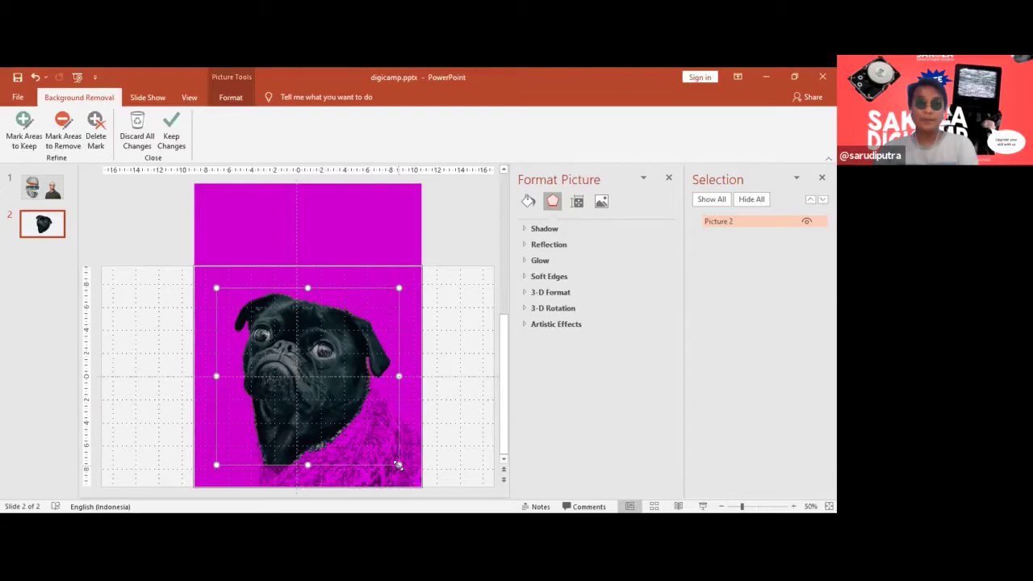
pyautogui.moveTo(403, 466); pyautogui.dragTo(421, 486)
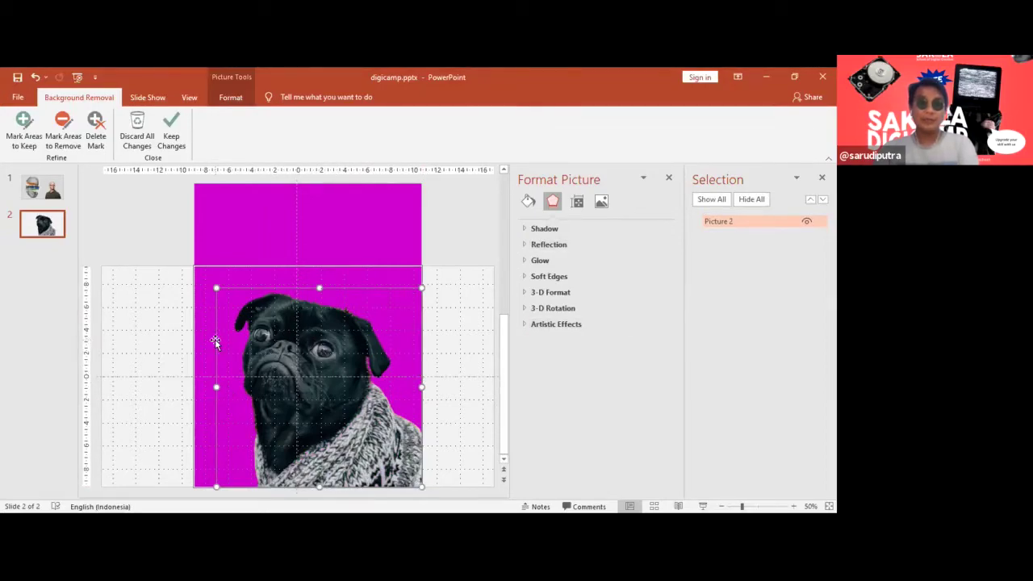
pyautogui.click(173, 127)
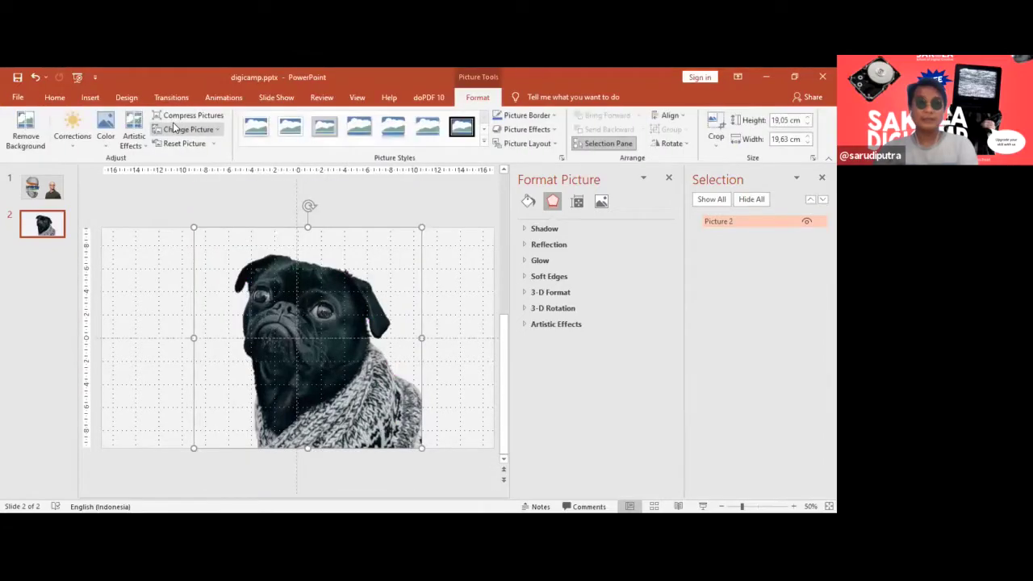
# Move the cut-out pug picture and align it flush with the slide's right edge.
pyautogui.moveTo(295, 287)
pyautogui.mouseDown()
pyautogui.moveTo(293, 379)
pyautogui.moveTo(323, 404)
pyautogui.mouseUp()
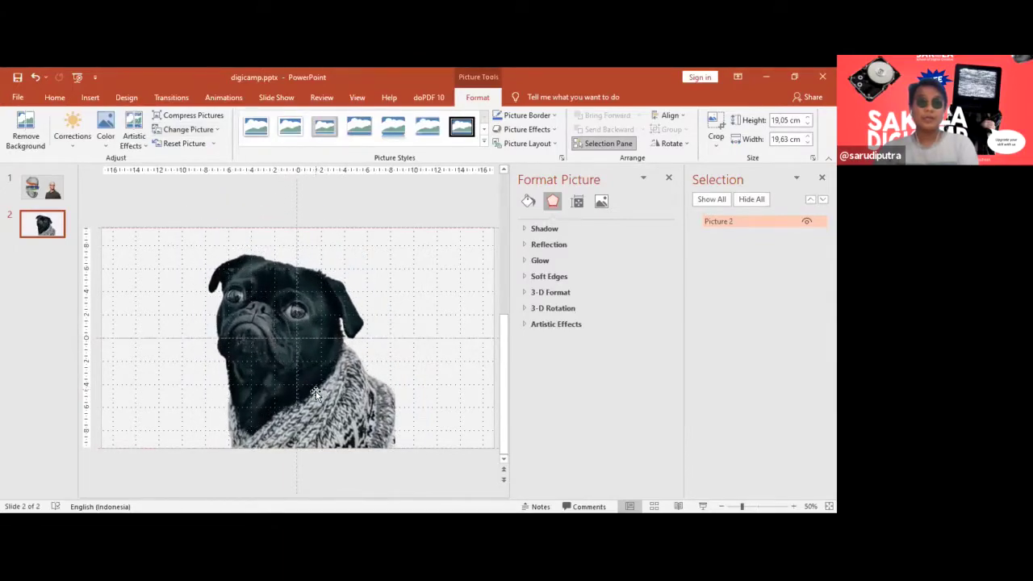
pyautogui.click(669, 117)
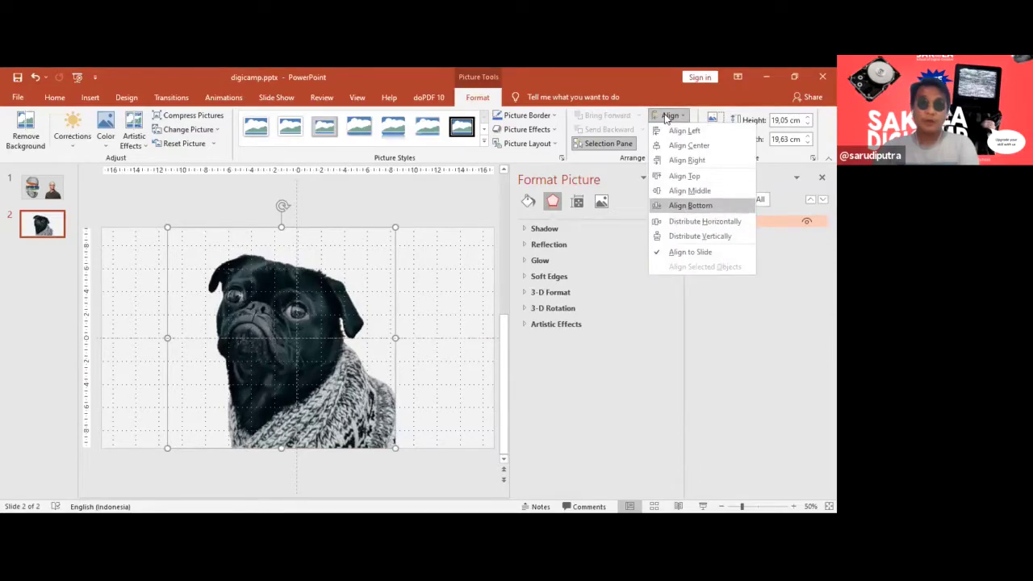
pyautogui.click(687, 160)
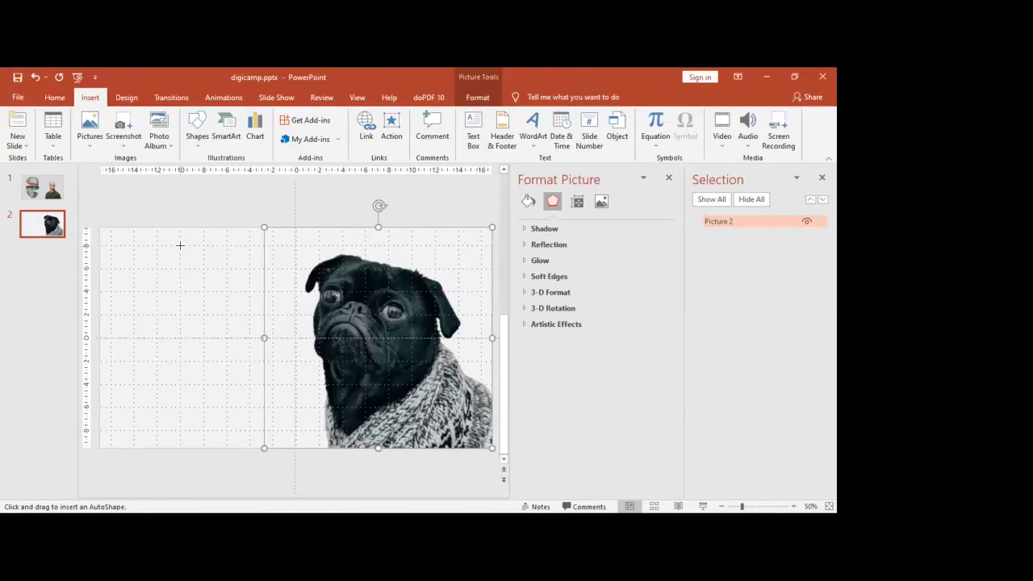
pyautogui.moveTo(180, 244)
pyautogui.mouseDown()
pyautogui.moveTo(133, 299)
pyautogui.moveTo(256, 305)
pyautogui.moveTo(183, 245)
pyautogui.mouseUp()
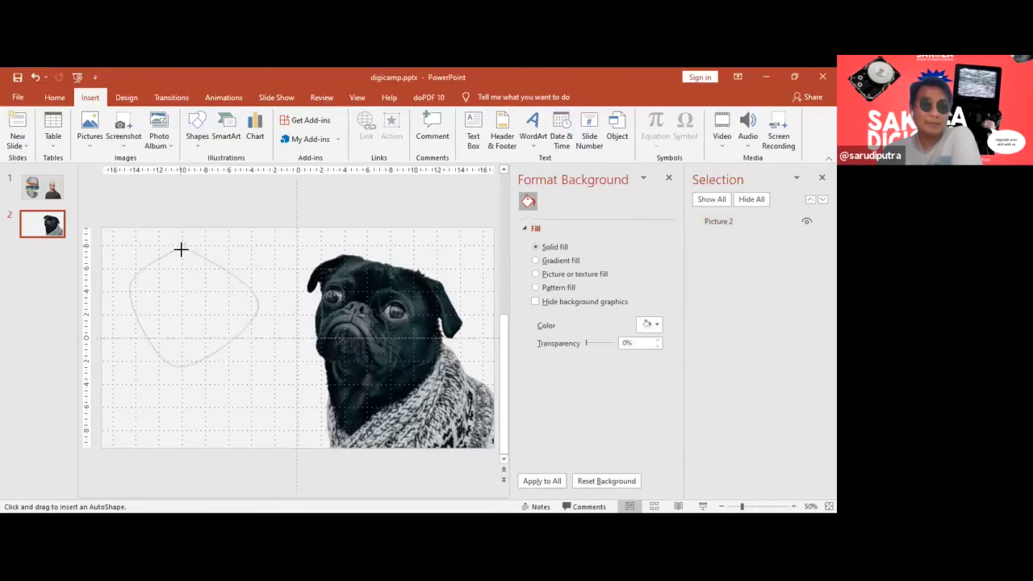
pyautogui.moveTo(180, 240)
pyautogui.mouseDown()
pyautogui.moveTo(185, 275)
pyautogui.moveTo(145, 275)
pyautogui.moveTo(139, 289)
pyautogui.moveTo(264, 311)
pyautogui.mouseUp()
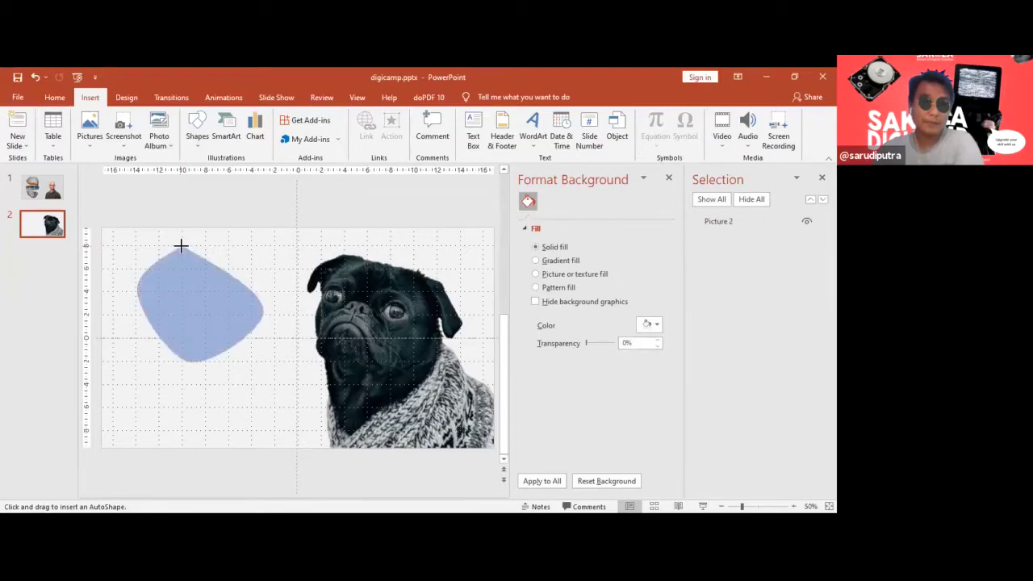
pyautogui.moveTo(263, 311); pyautogui.dragTo(183, 246)
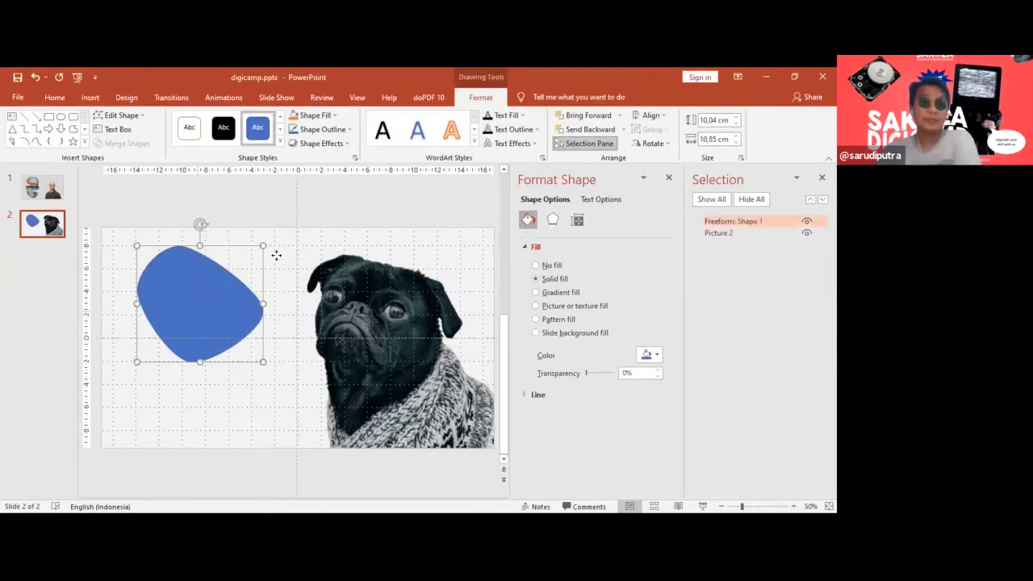
pyautogui.moveTo(189, 361)
pyautogui.mouseDown()
pyautogui.moveTo(186, 335)
pyautogui.moveTo(203, 318)
pyautogui.mouseUp()
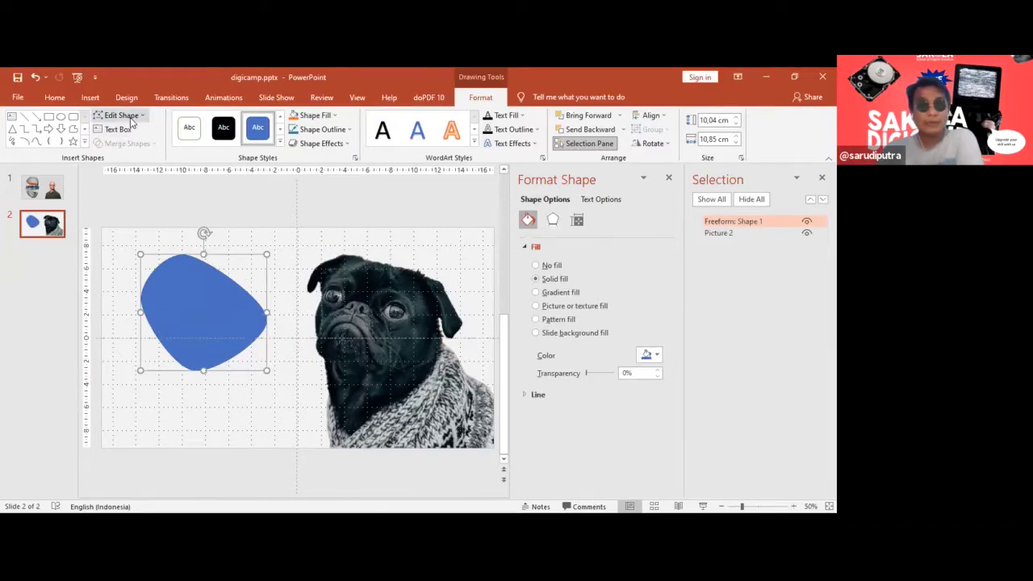
pyautogui.click(129, 147)
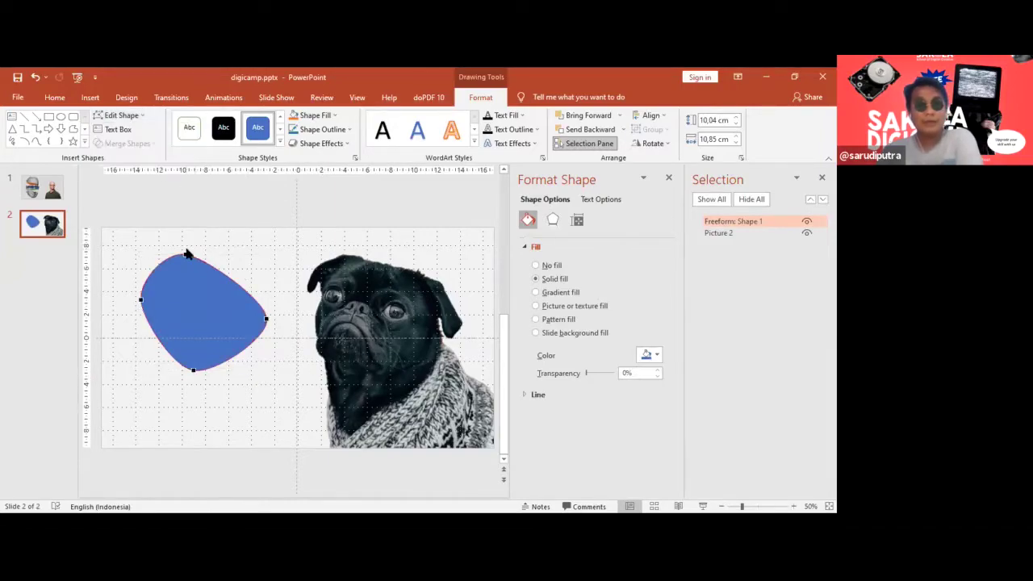
pyautogui.moveTo(185, 256); pyautogui.dragTo(203, 240)
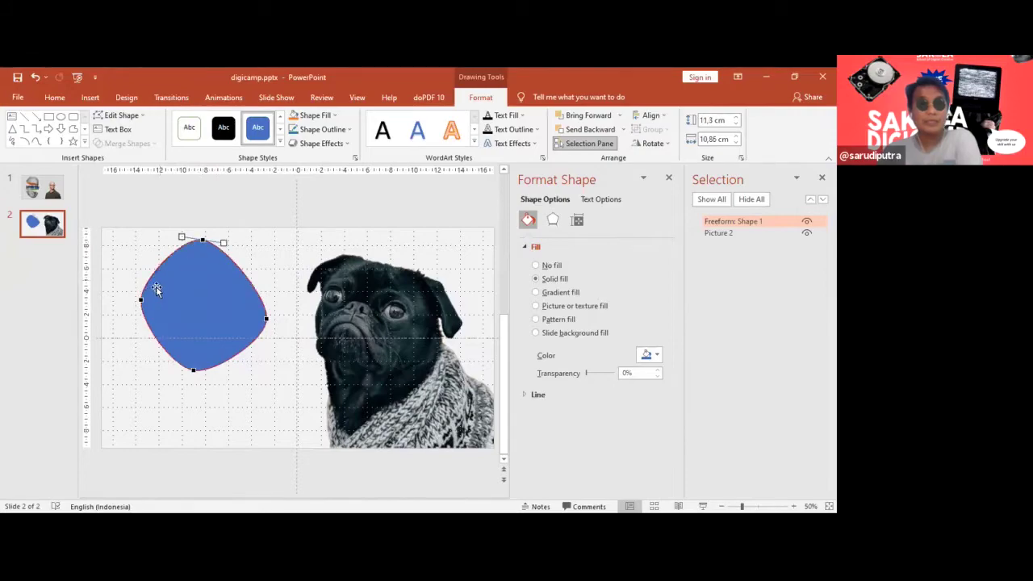
pyautogui.moveTo(140, 301); pyautogui.dragTo(126, 313)
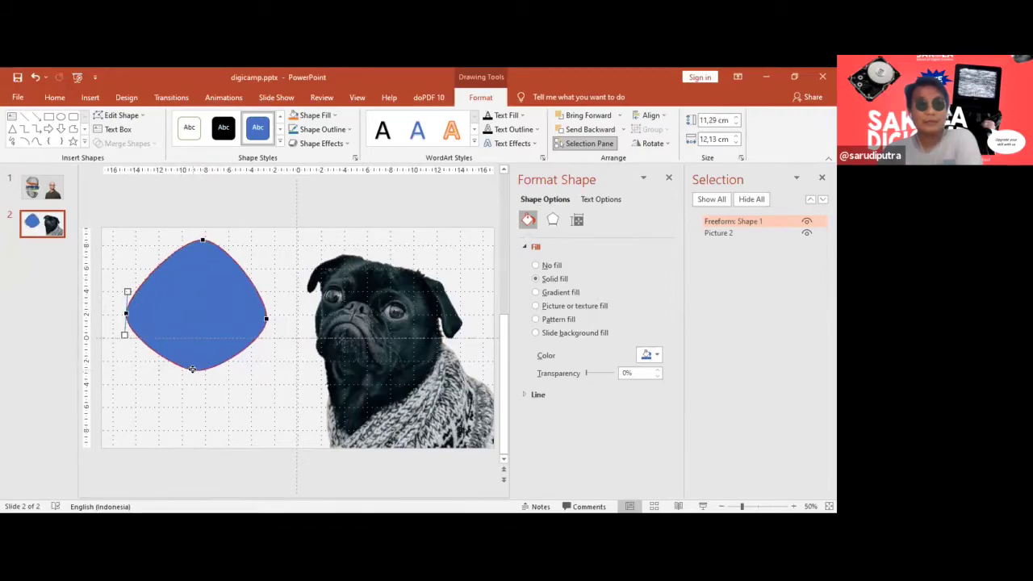
pyautogui.moveTo(194, 370); pyautogui.dragTo(196, 394)
pyautogui.moveTo(266, 319)
pyautogui.mouseDown()
pyautogui.moveTo(284, 324)
pyautogui.moveTo(292, 256)
pyautogui.mouseUp()
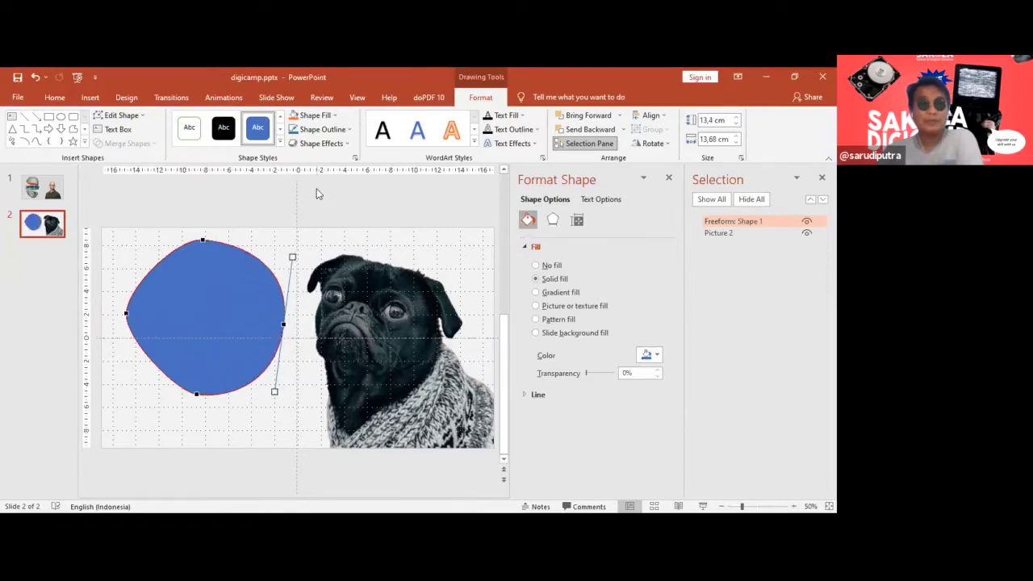
pyautogui.press('Delete')
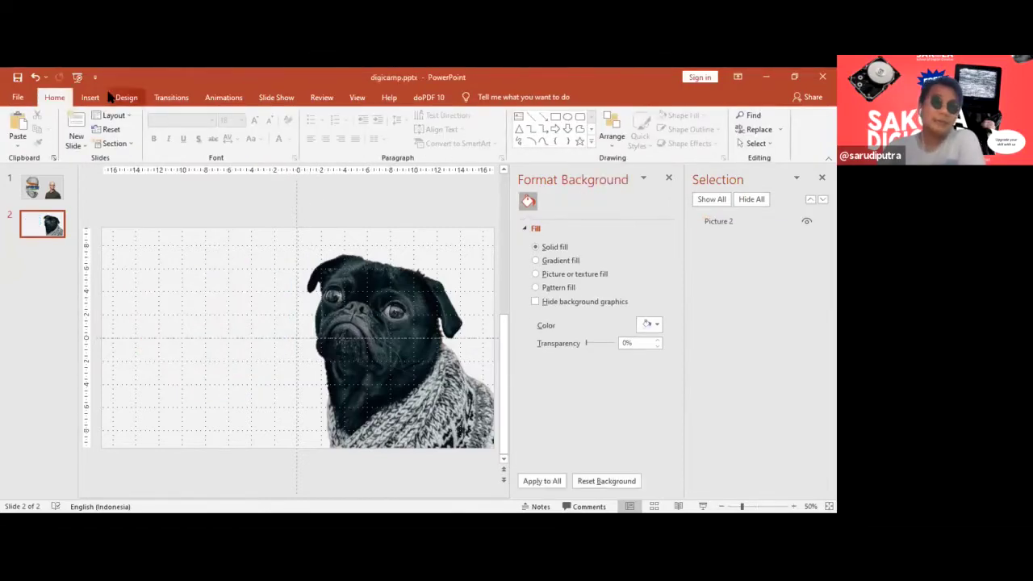
# Draw a blue freehand scribble over the top of the pug's head and nudge it slightly down.
pyautogui.click(92, 97)
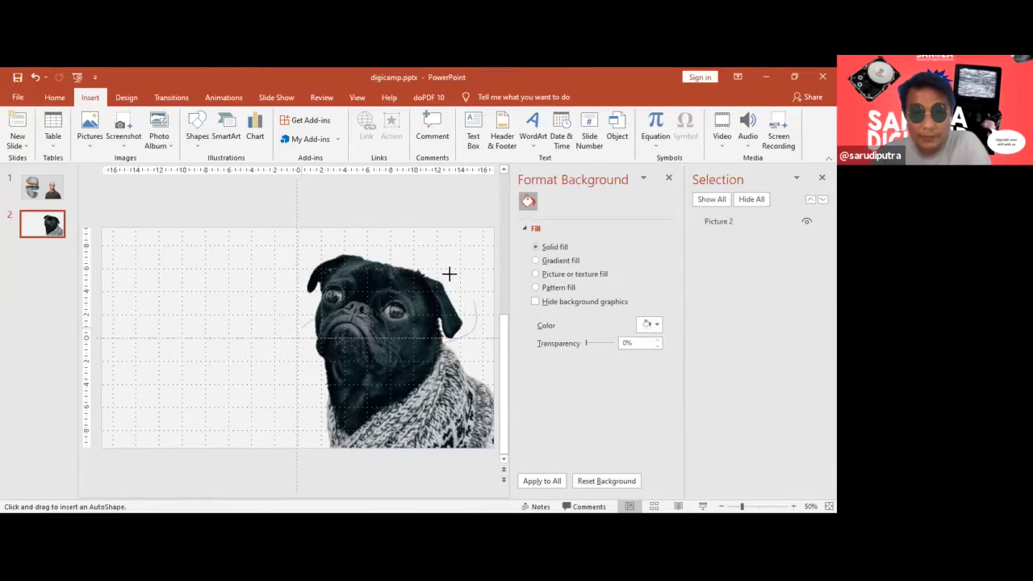
pyautogui.moveTo(472, 319)
pyautogui.mouseDown()
pyautogui.moveTo(445, 269)
pyautogui.moveTo(308, 260)
pyautogui.moveTo(300, 326)
pyautogui.mouseUp()
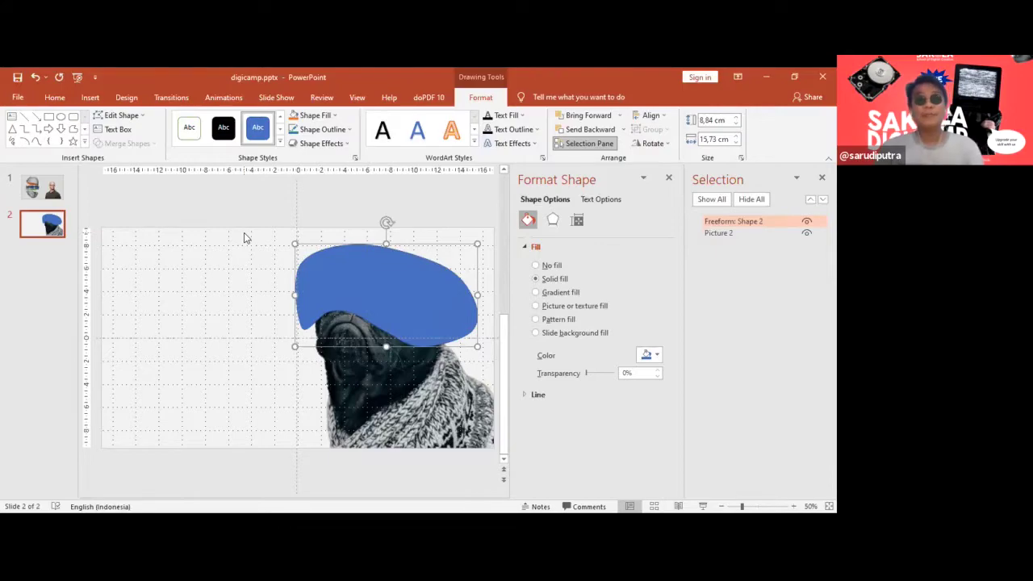
pyautogui.click(234, 275)
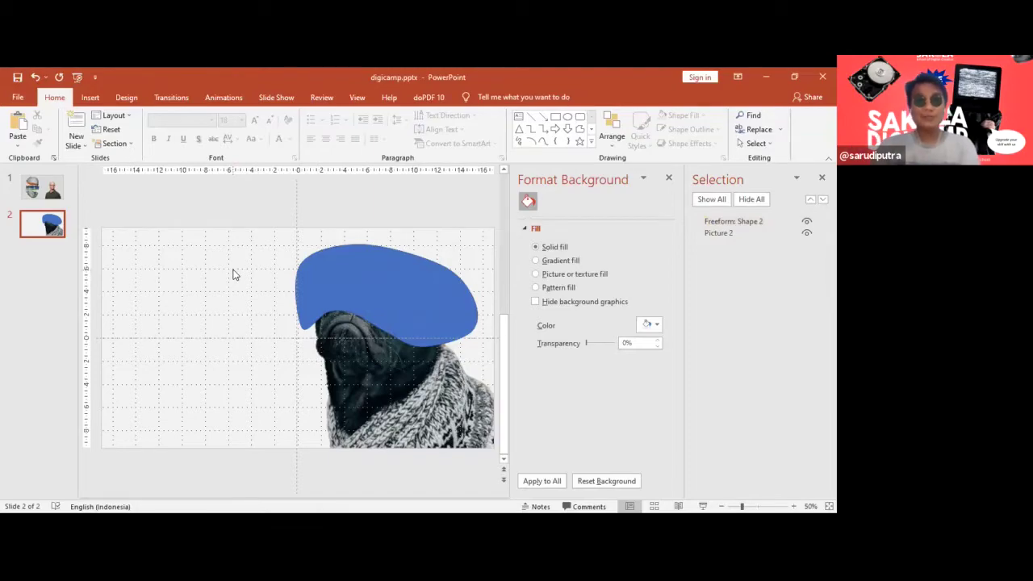
pyautogui.click(418, 322)
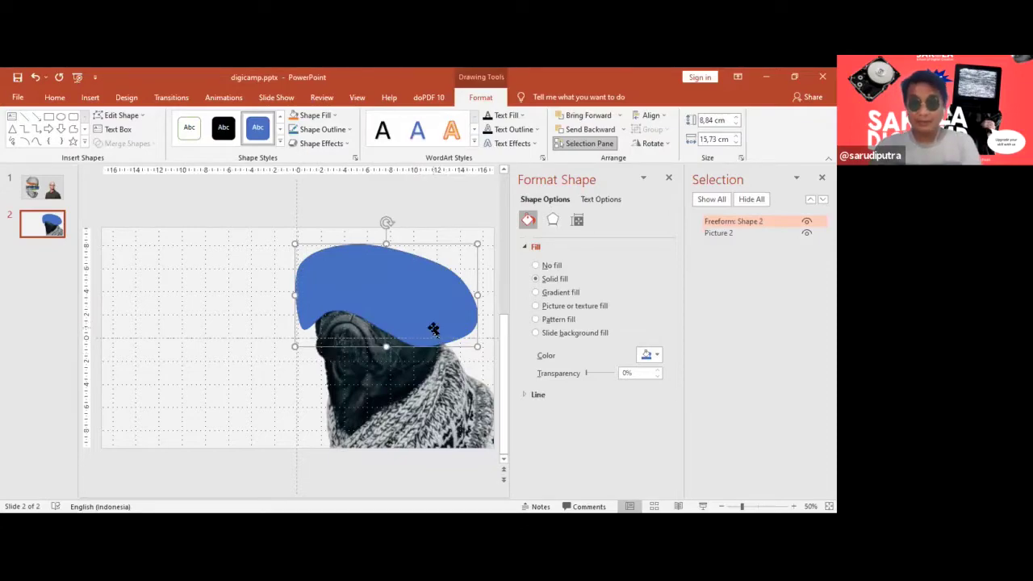
pyautogui.moveTo(434, 329); pyautogui.dragTo(434, 330)
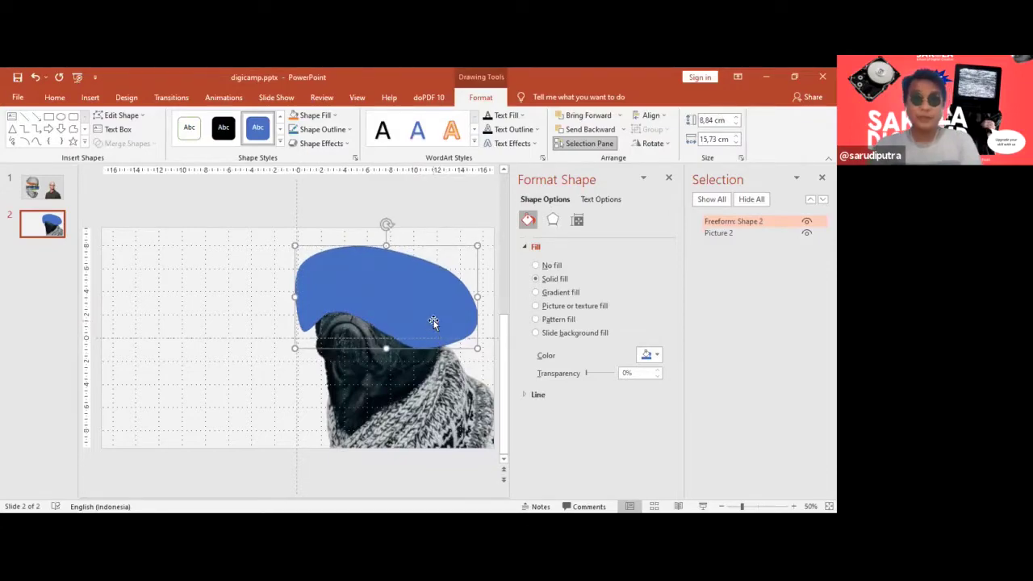
pyautogui.click(428, 380)
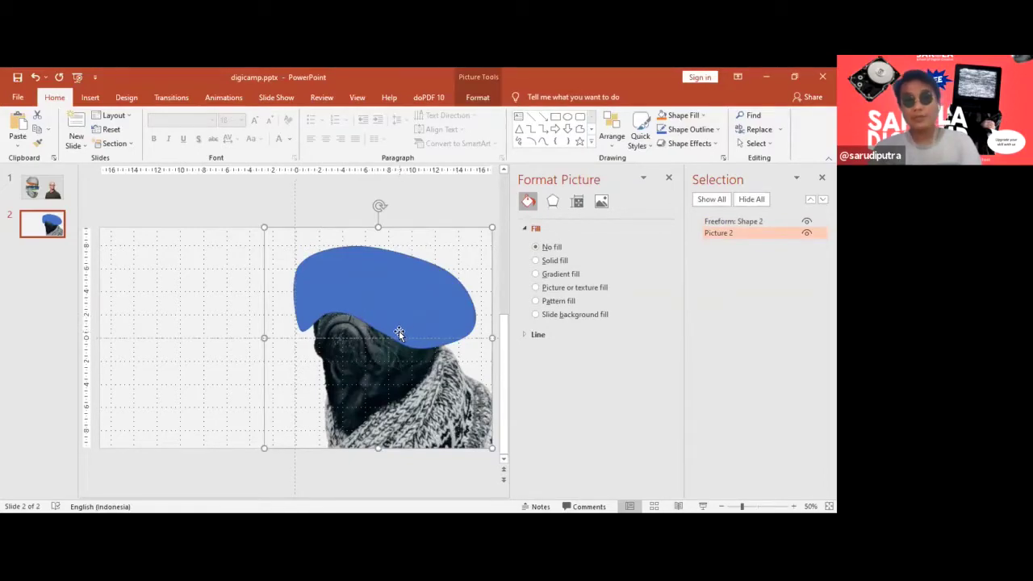
# Fragment the pug picture with the blue shape via Merge Shapes, producing Picture 4 and Picture 5.
pyautogui.keyDown('shift'); pyautogui.click(358, 270); pyautogui.keyUp('shift')
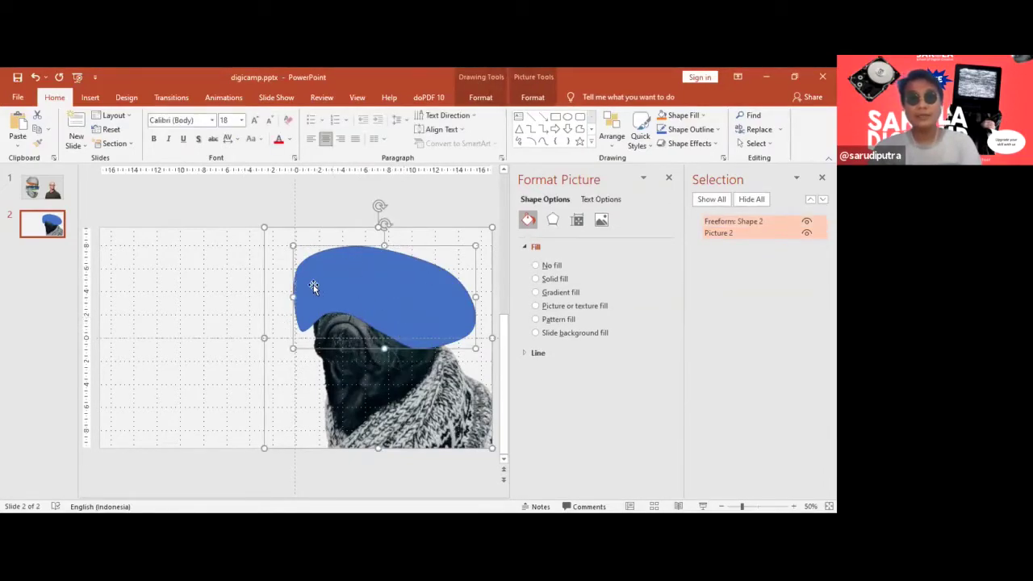
pyautogui.click(488, 94)
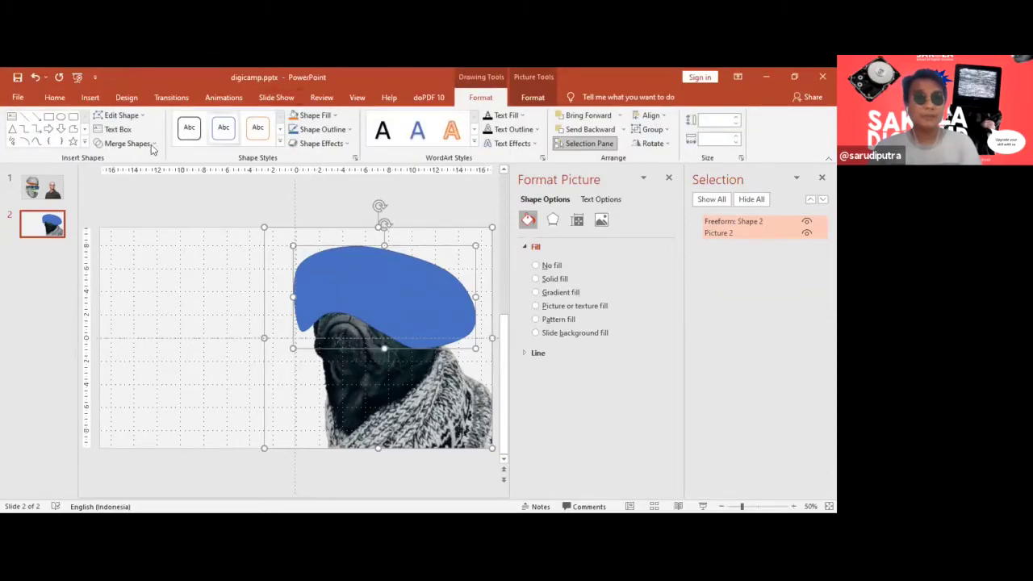
pyautogui.click(150, 146)
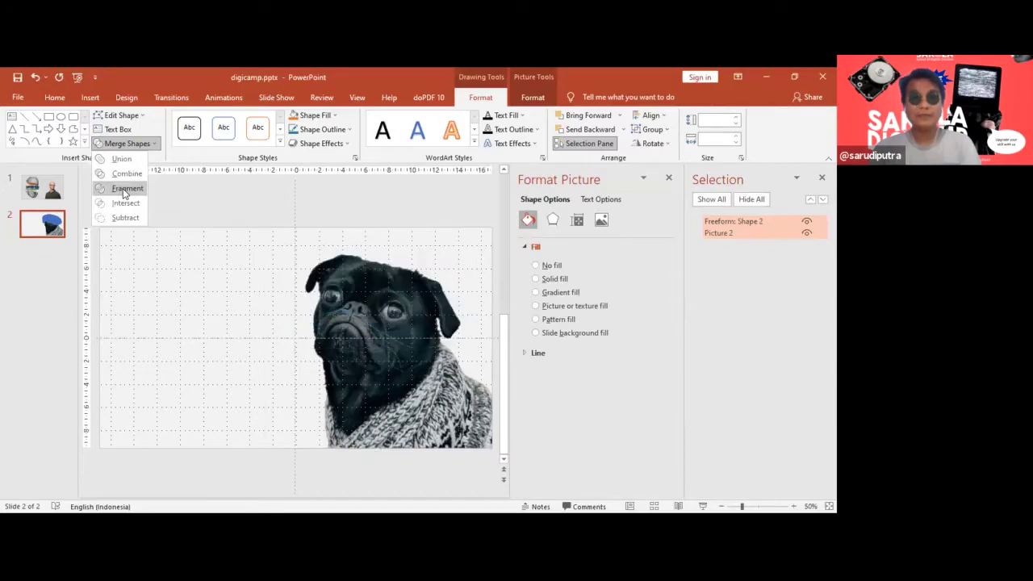
pyautogui.click(123, 191)
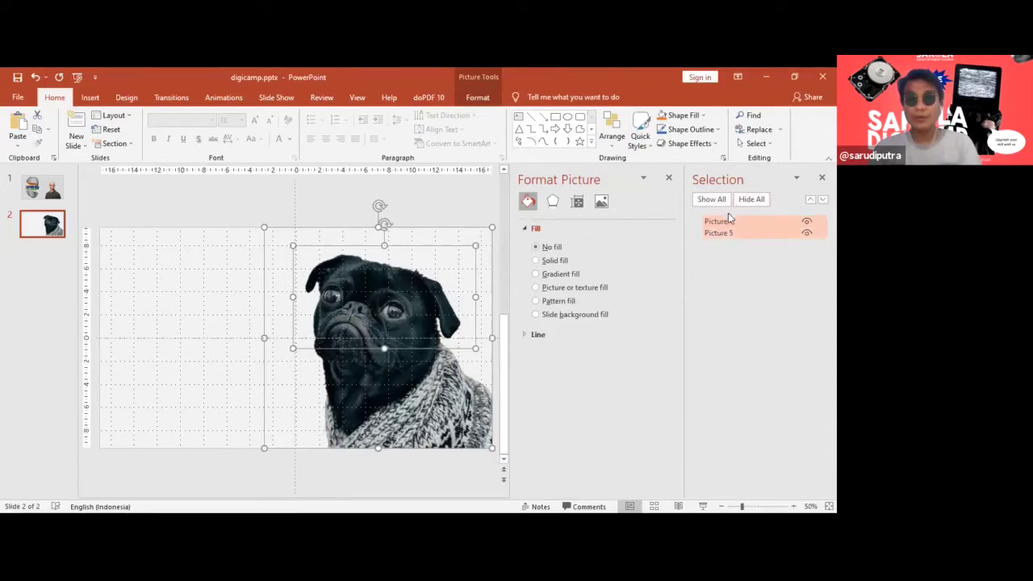
pyautogui.doubleClick(741, 221)
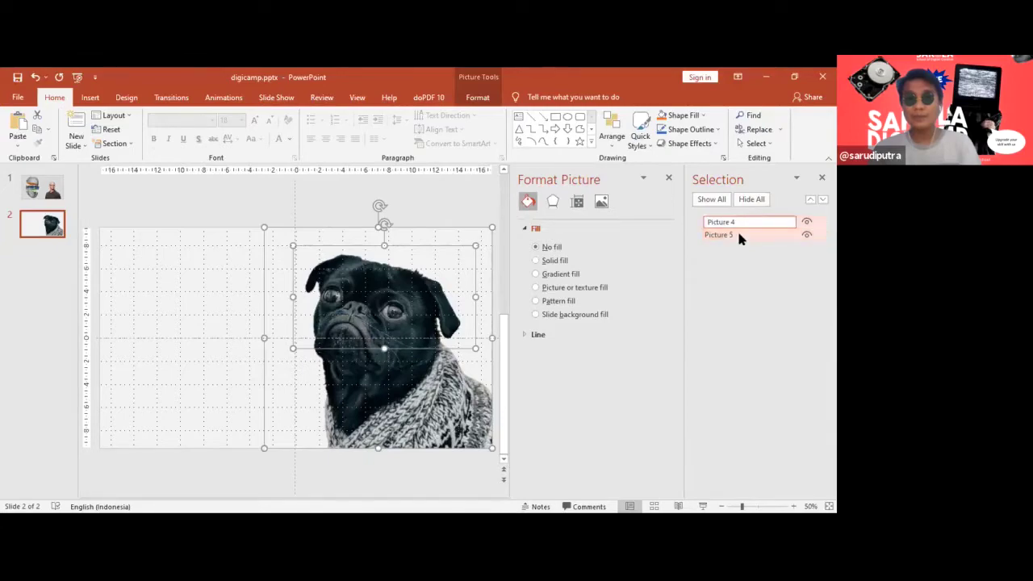
pyautogui.doubleClick(737, 233)
pyautogui.click(230, 265)
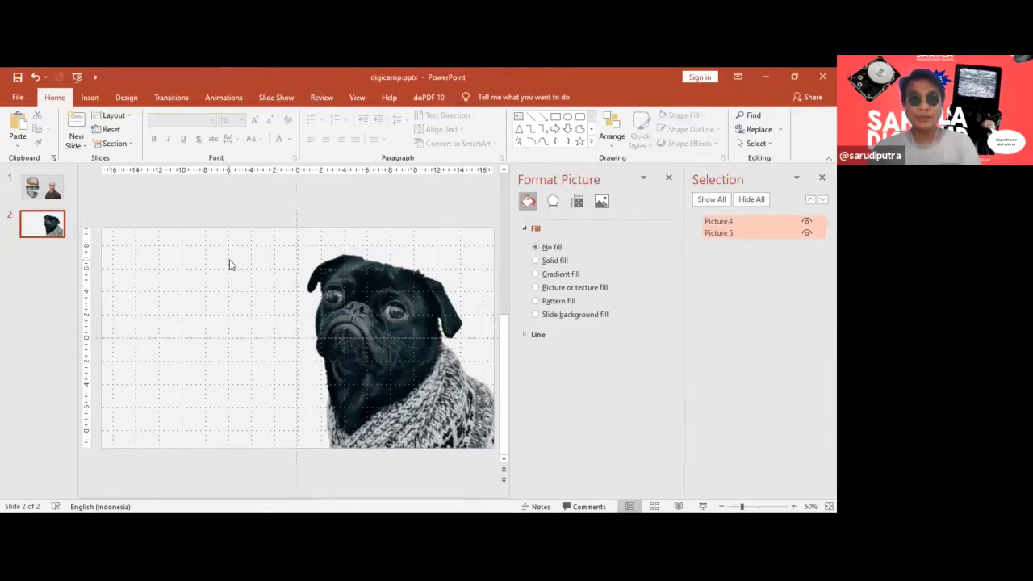
pyautogui.click(401, 315)
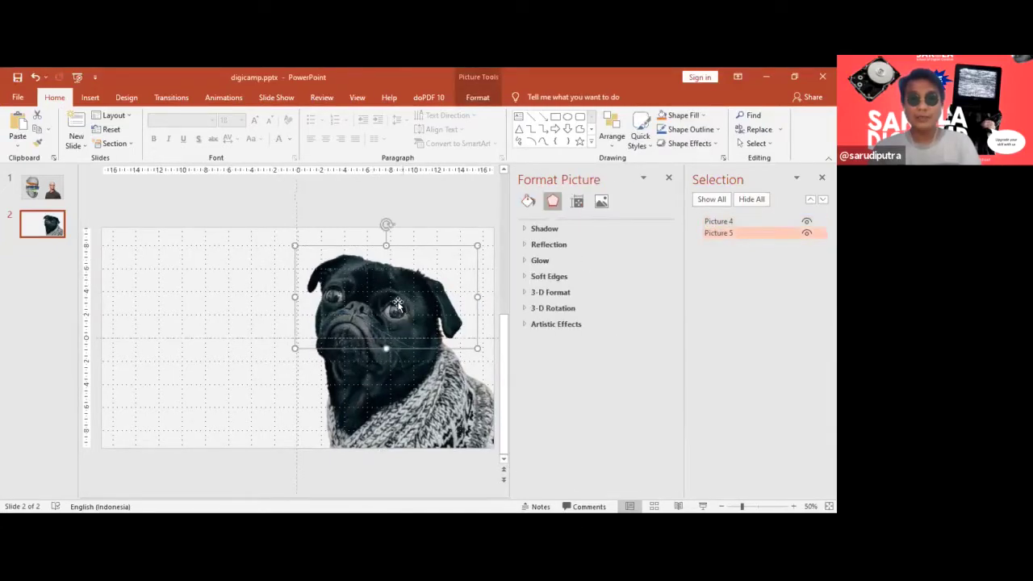
pyautogui.moveTo(401, 315); pyautogui.dragTo(401, 278)
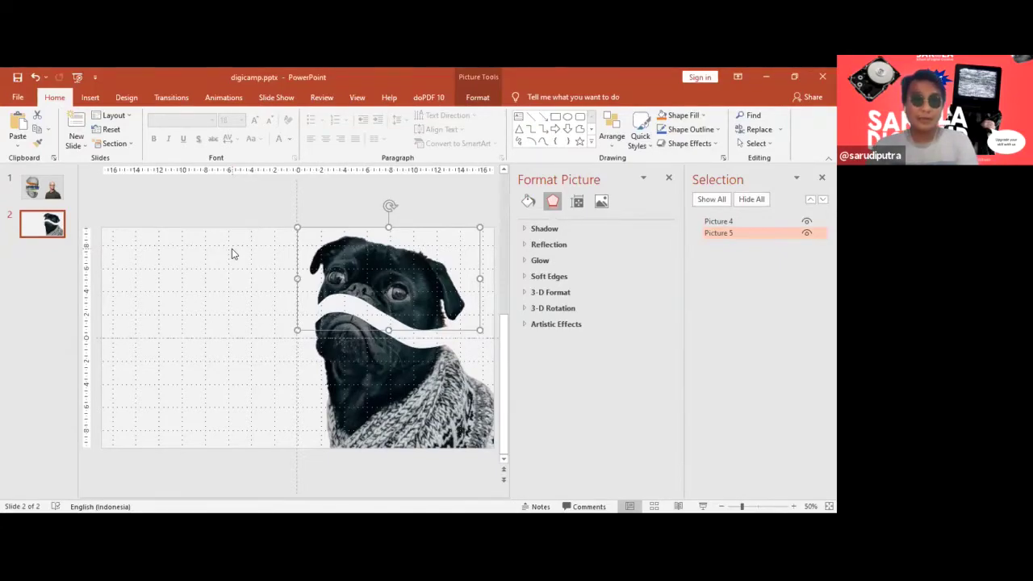
pyautogui.click(232, 252)
pyautogui.click(358, 361)
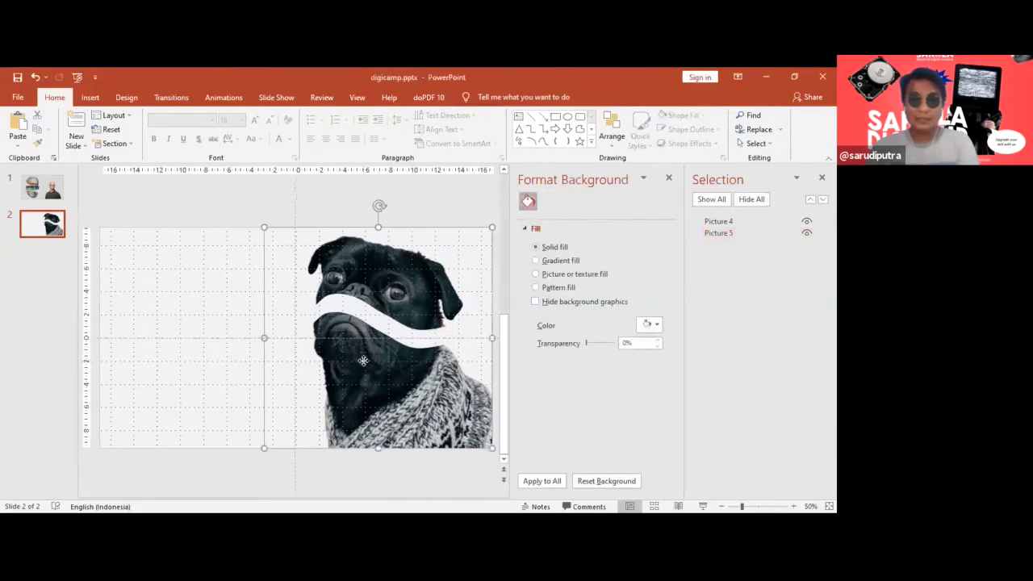
pyautogui.click(389, 283)
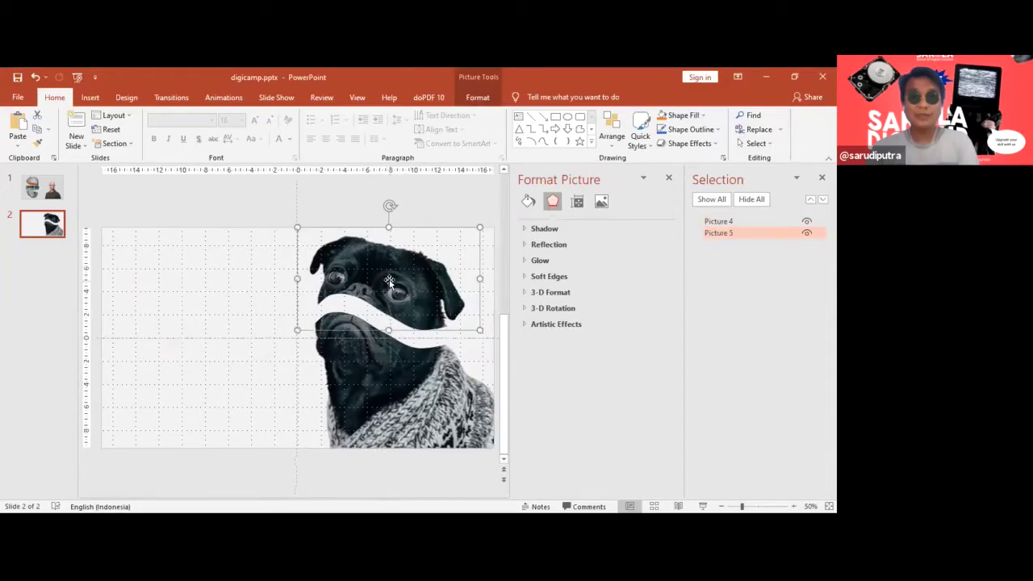
pyautogui.click(394, 345)
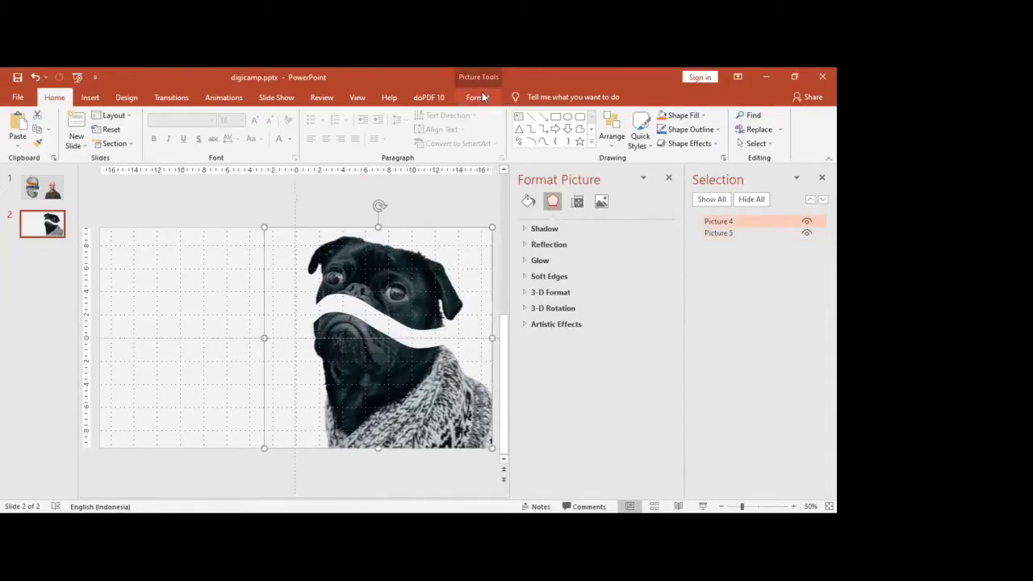
pyautogui.click(477, 96)
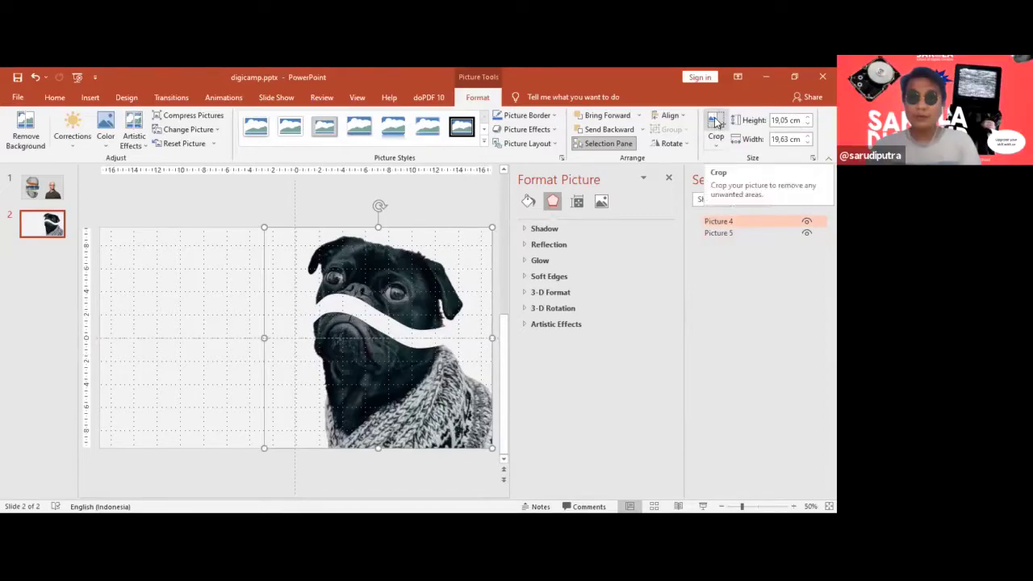
pyautogui.click(716, 122)
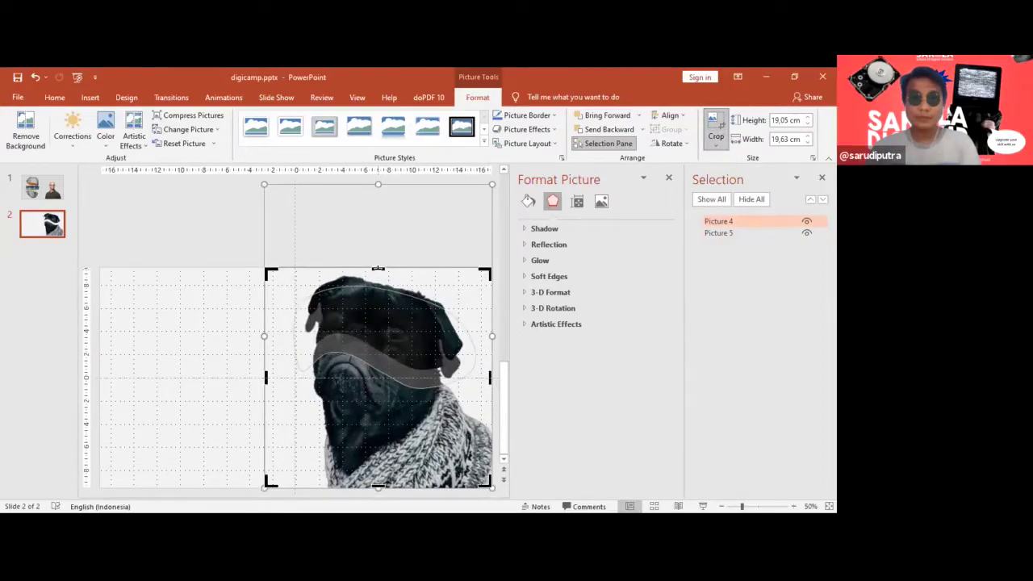
pyautogui.press('Escape')
pyautogui.press('Escape')
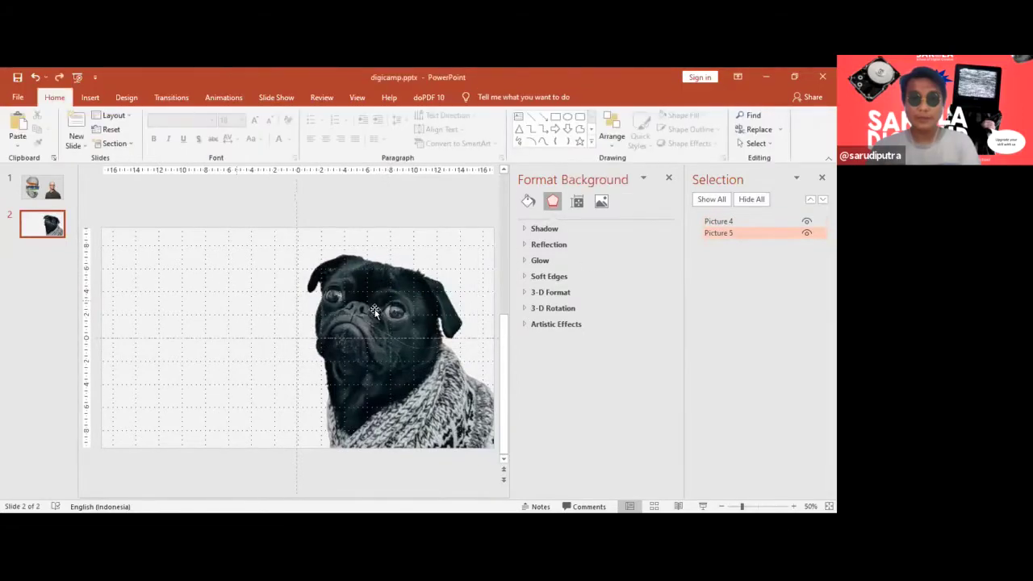
pyautogui.click(373, 296)
pyautogui.click(373, 296)
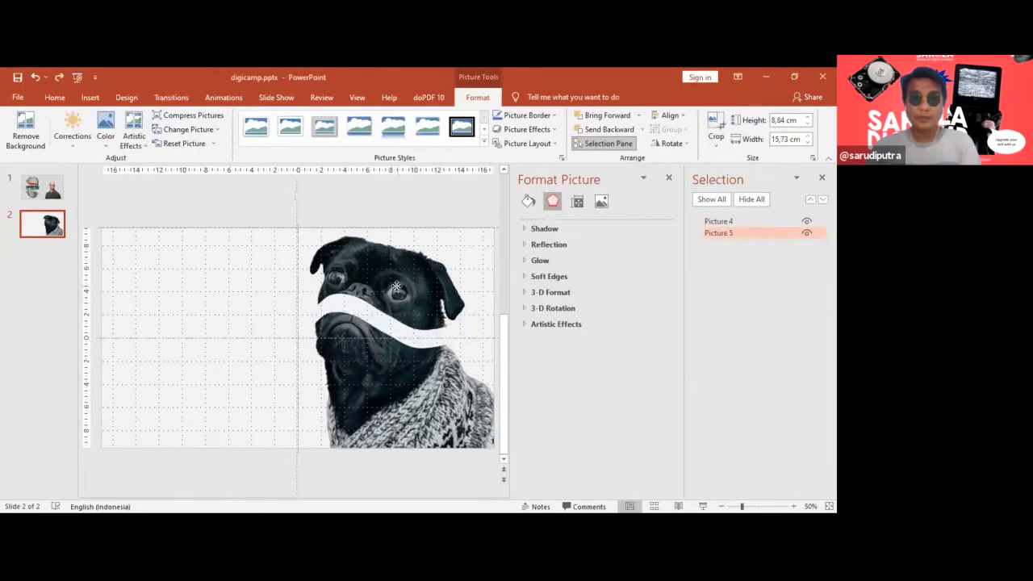
pyautogui.click(253, 300)
pyautogui.click(410, 288)
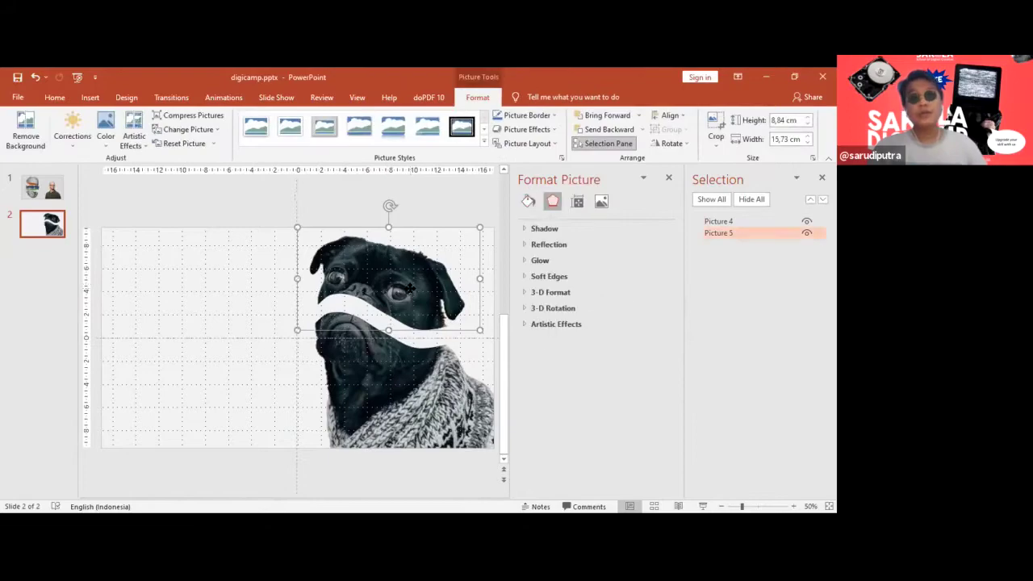
pyautogui.moveTo(410, 288); pyautogui.dragTo(400, 292)
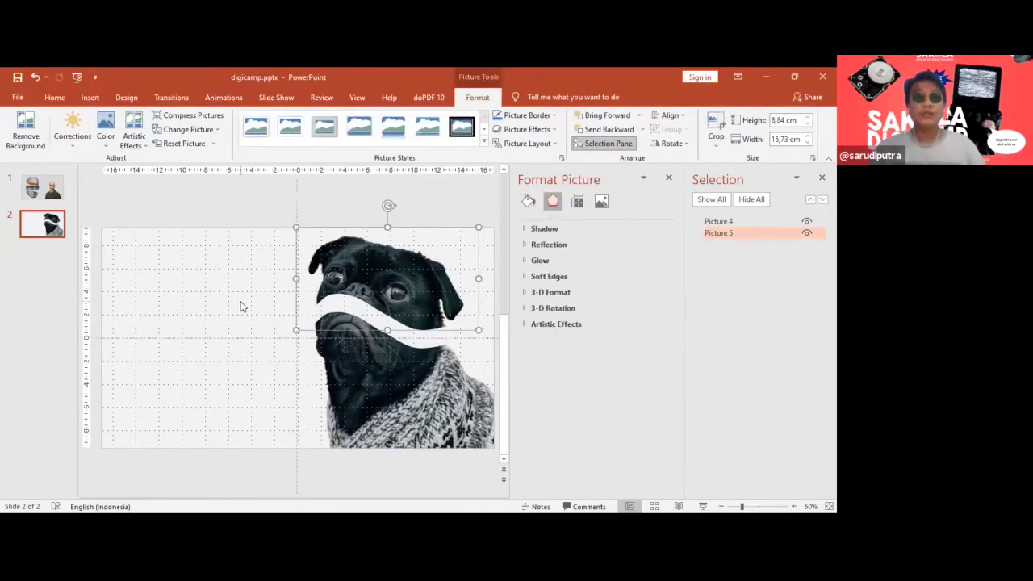
# Switch to slide 1 to view the sliced face collage example.
pyautogui.click(44, 197)
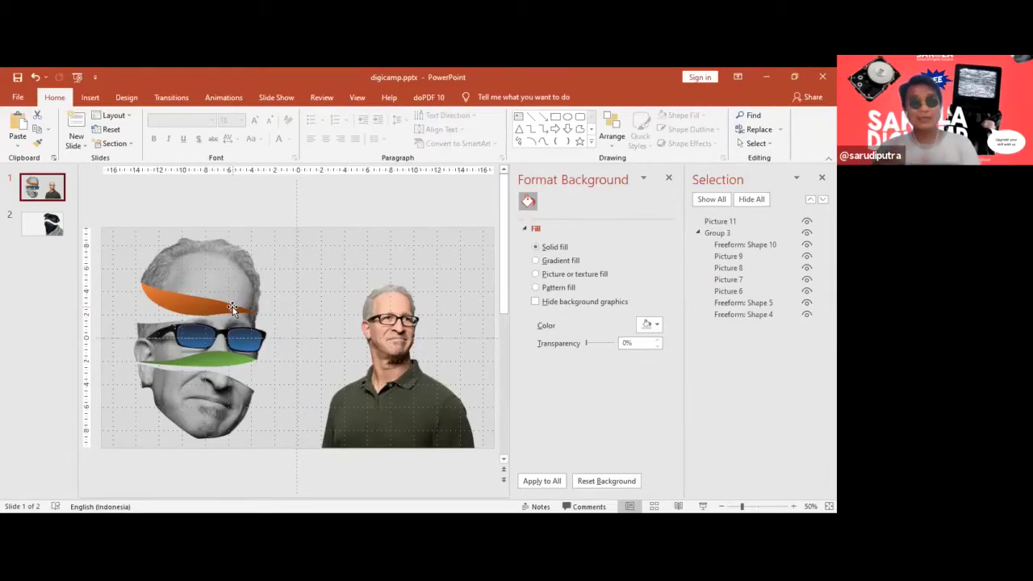
# On slide 2, tilt the upper pug slice at an angle while keeping the lower piece upright.
pyautogui.click(43, 225)
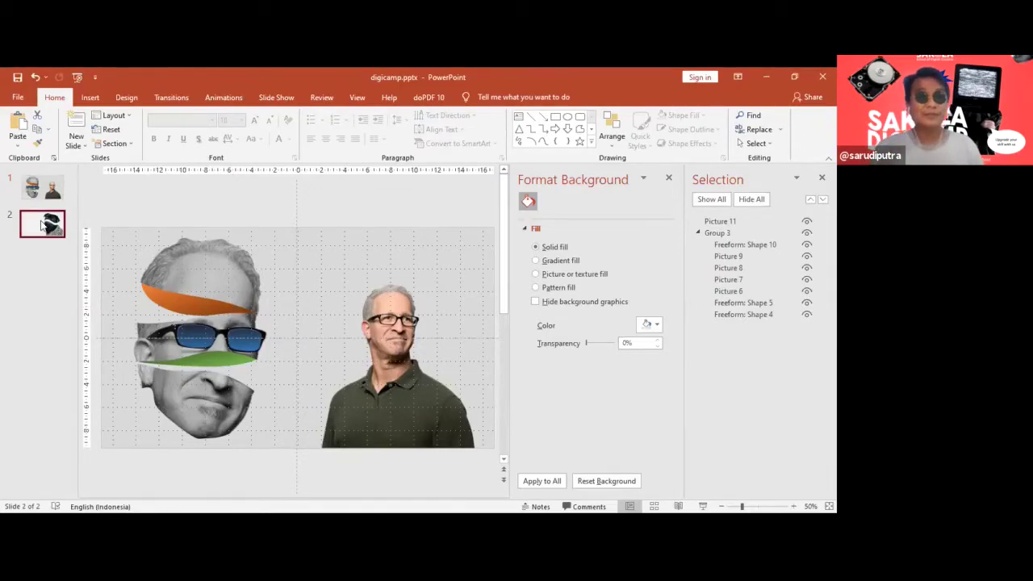
pyautogui.click(408, 279)
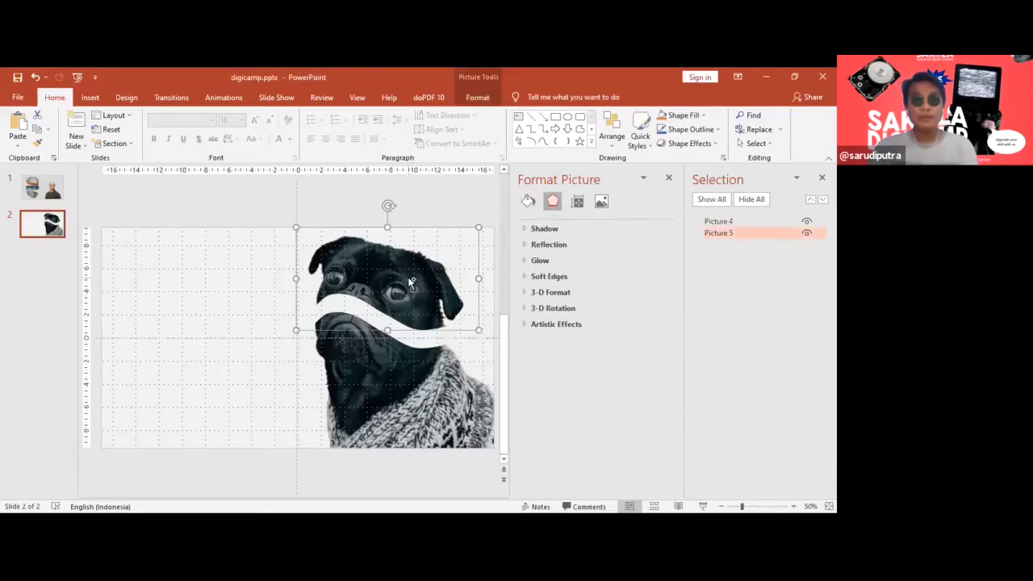
pyautogui.scroll(3, 376, 238)
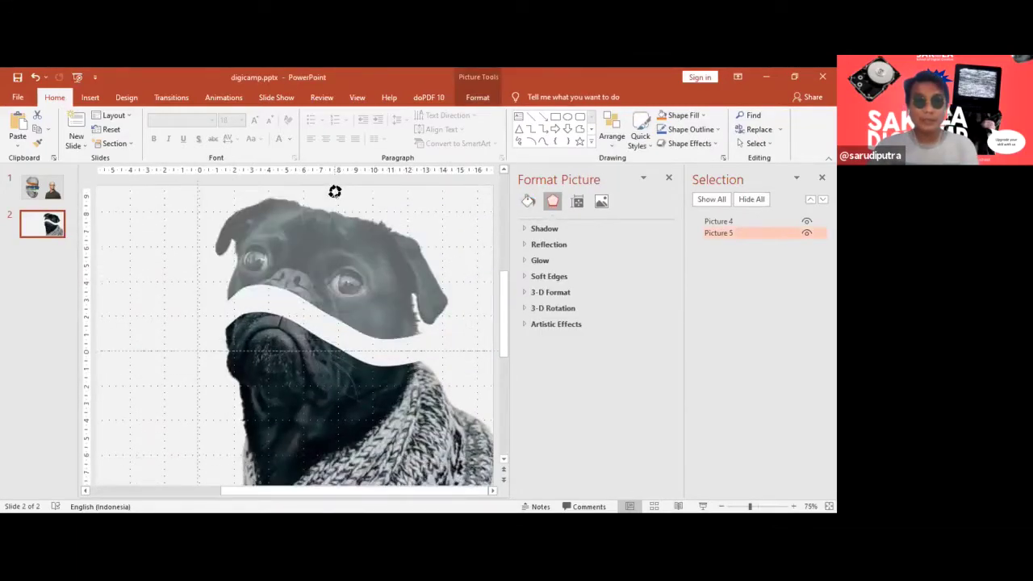
pyautogui.moveTo(334, 191); pyautogui.dragTo(311, 184)
pyautogui.scroll(-1, 334, 282)
pyautogui.scroll(-1, 333, 282)
pyautogui.click(409, 388)
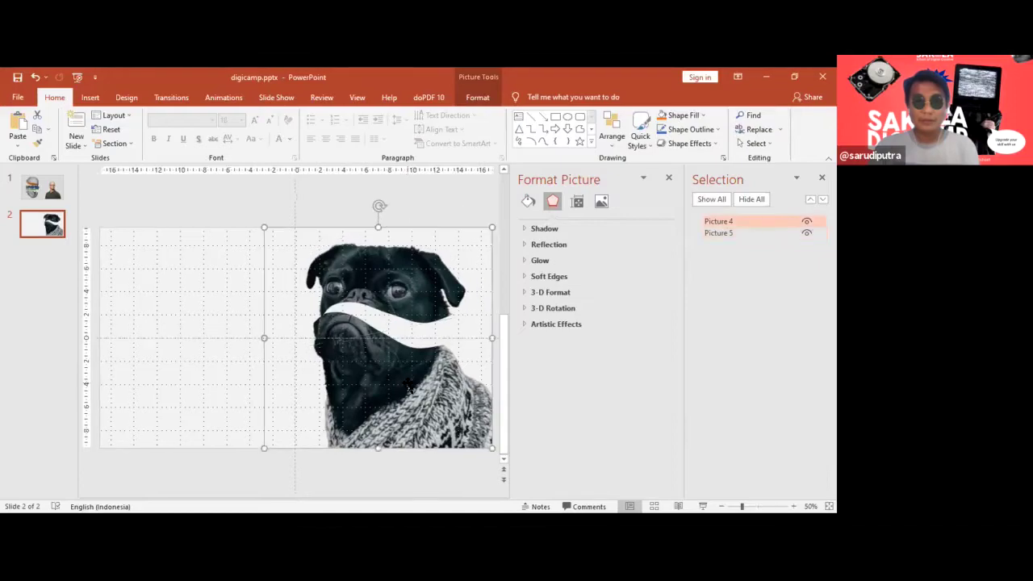
pyautogui.moveTo(378, 204); pyautogui.dragTo(392, 216)
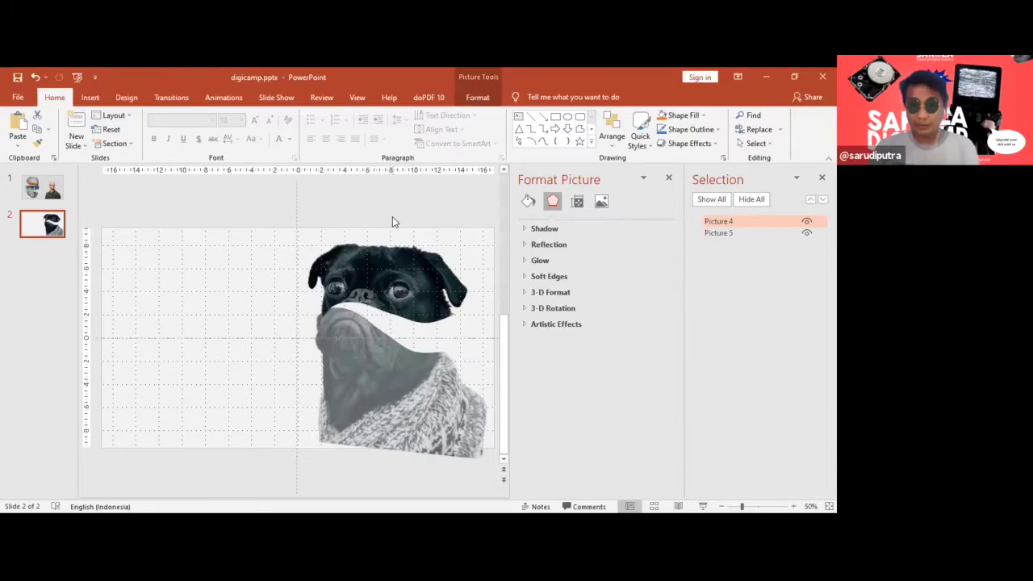
pyautogui.moveTo(392, 216); pyautogui.dragTo(399, 224)
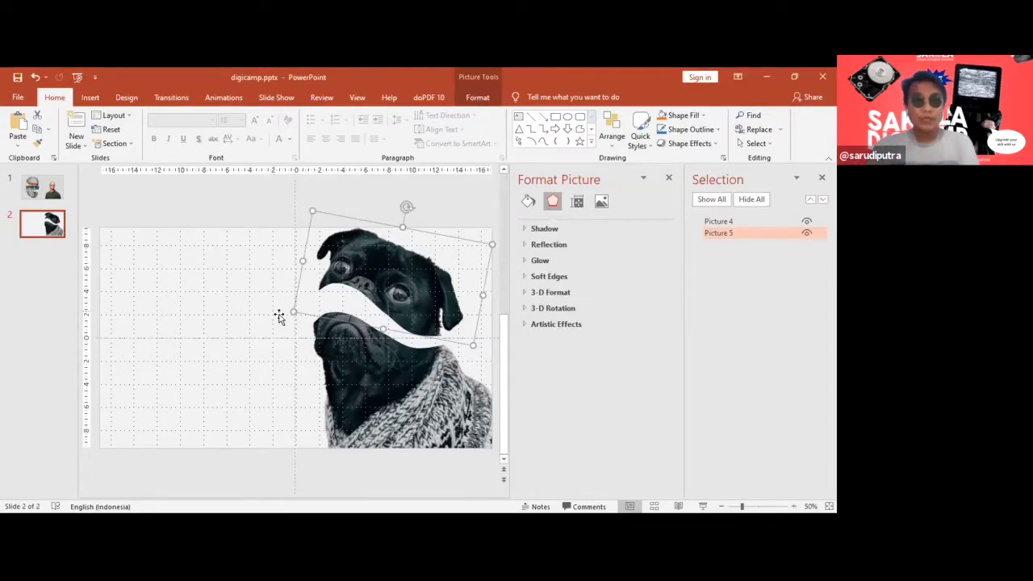
pyautogui.scroll(3, 371, 300)
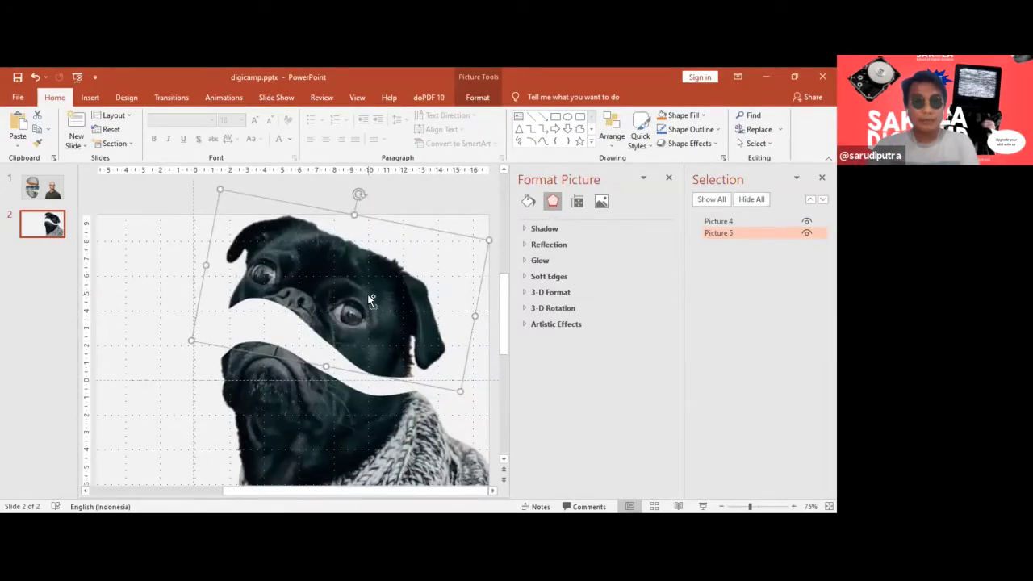
pyautogui.scroll(2, 368, 300)
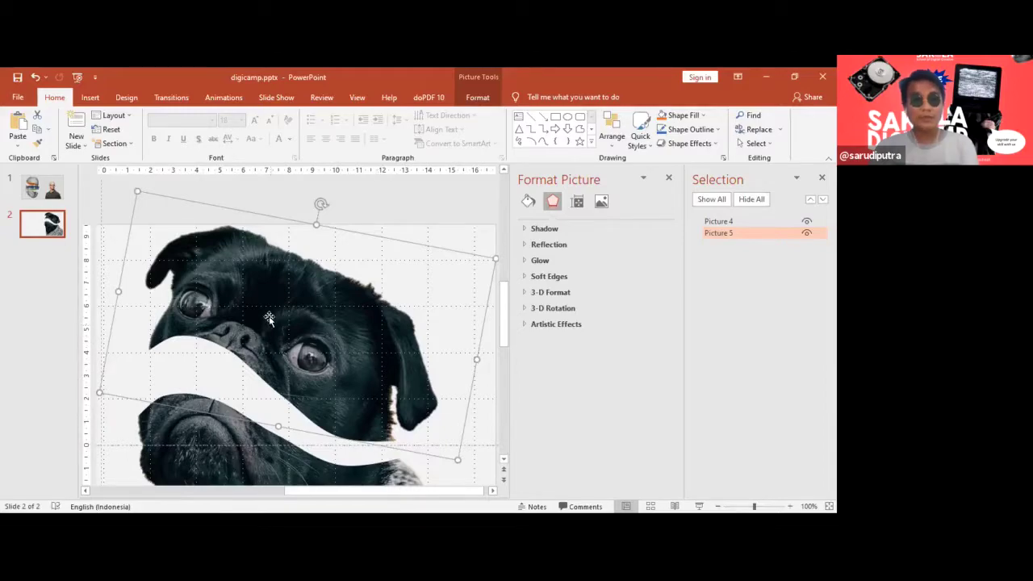
# Draw a closed Freeform: Scribble outline along the wavy gap, from the pug's left cheek to its right ear.
pyautogui.click(93, 98)
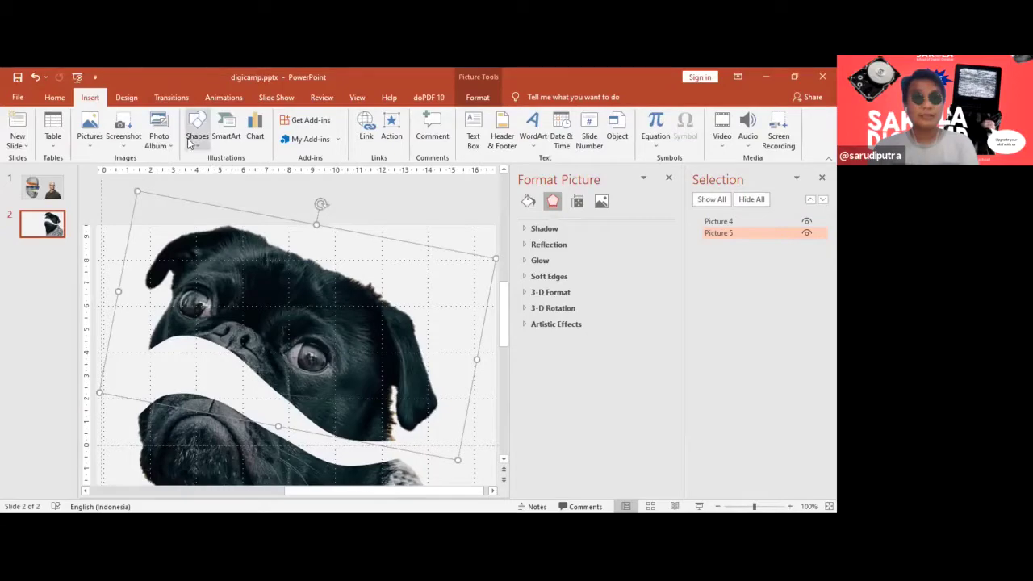
pyautogui.click(200, 142)
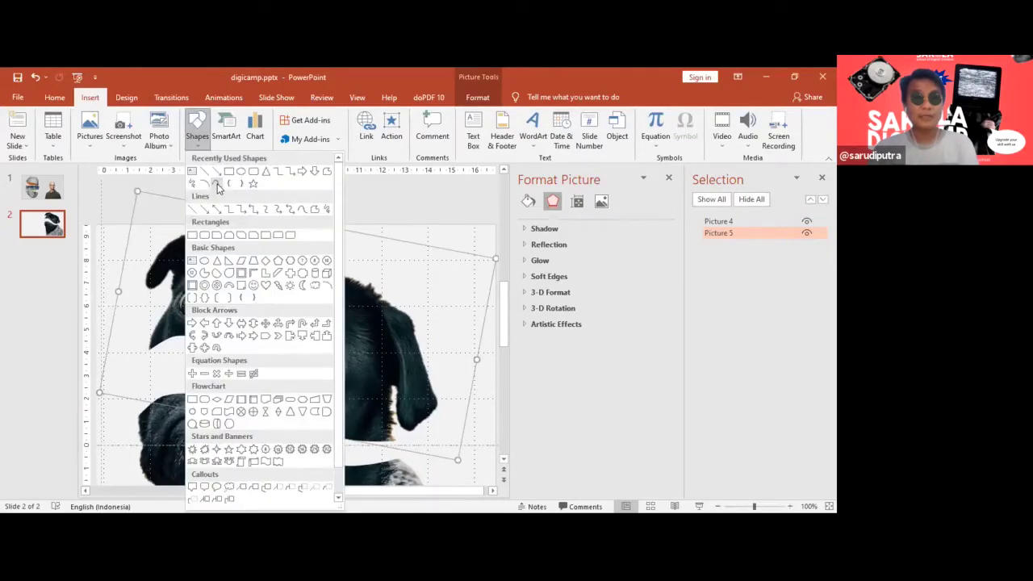
pyautogui.click(217, 184)
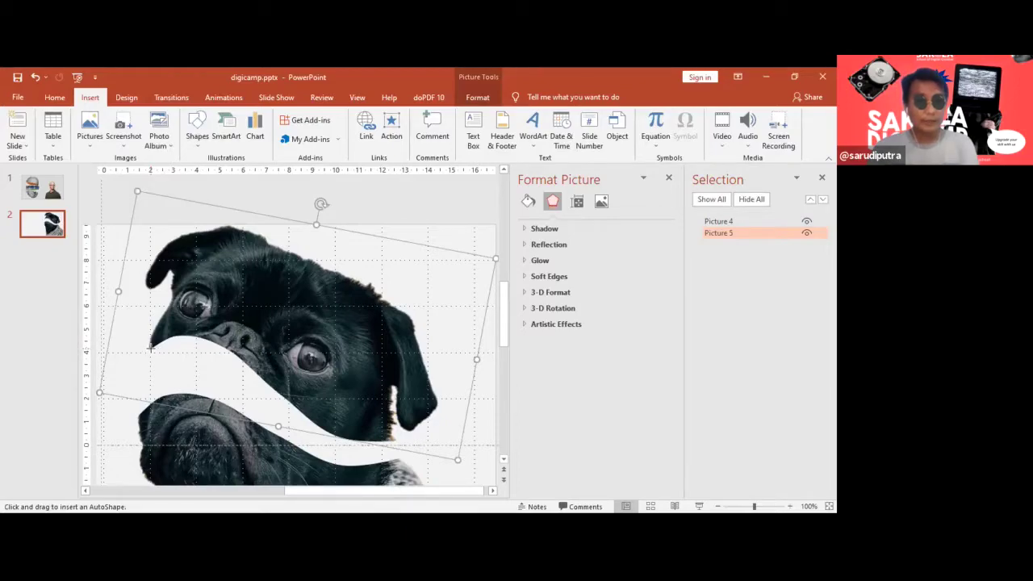
pyautogui.press('Escape')
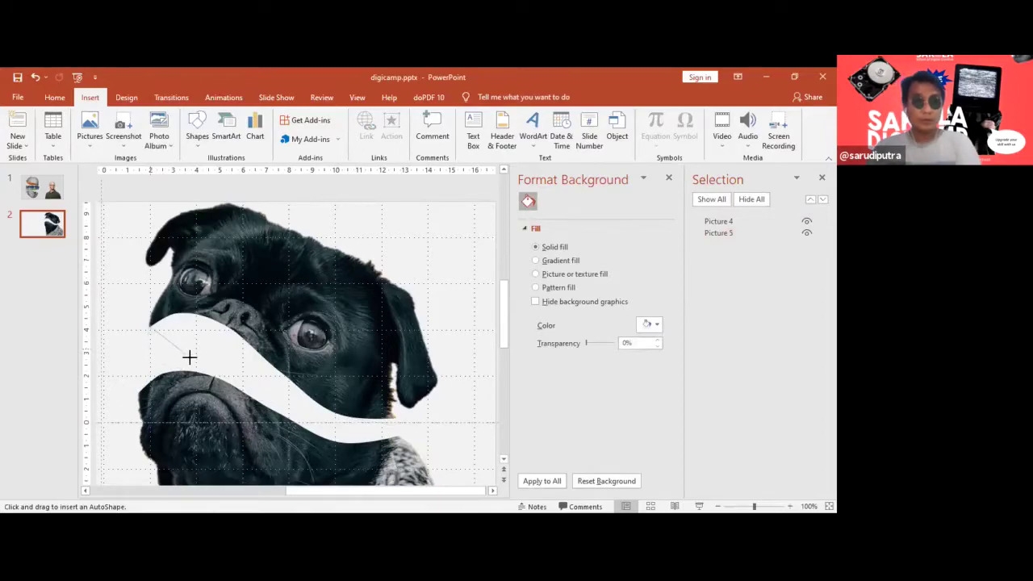
pyautogui.moveTo(172, 348); pyautogui.dragTo(287, 397)
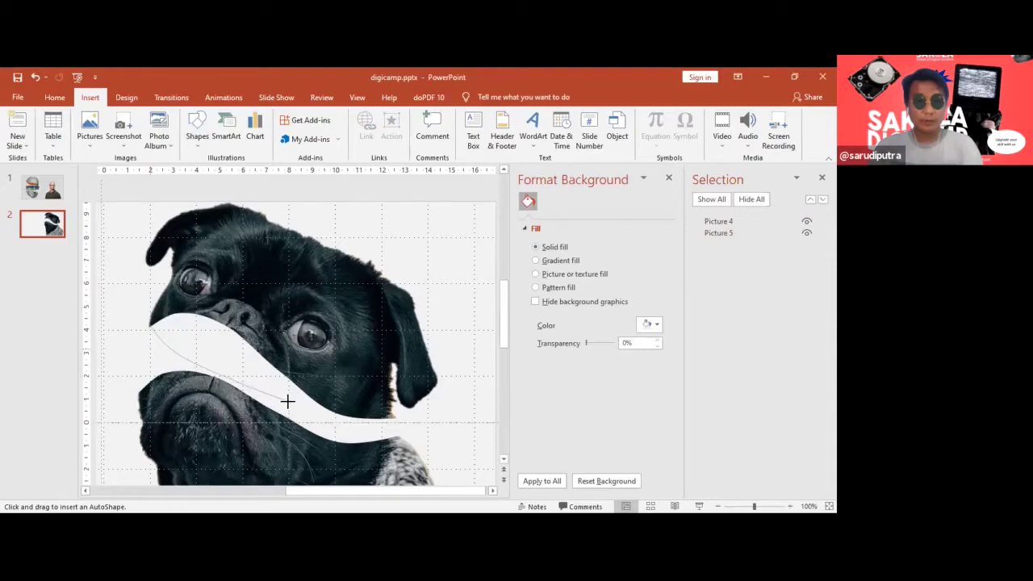
pyautogui.moveTo(296, 408)
pyautogui.mouseDown()
pyautogui.moveTo(329, 419)
pyautogui.moveTo(383, 414)
pyautogui.mouseUp()
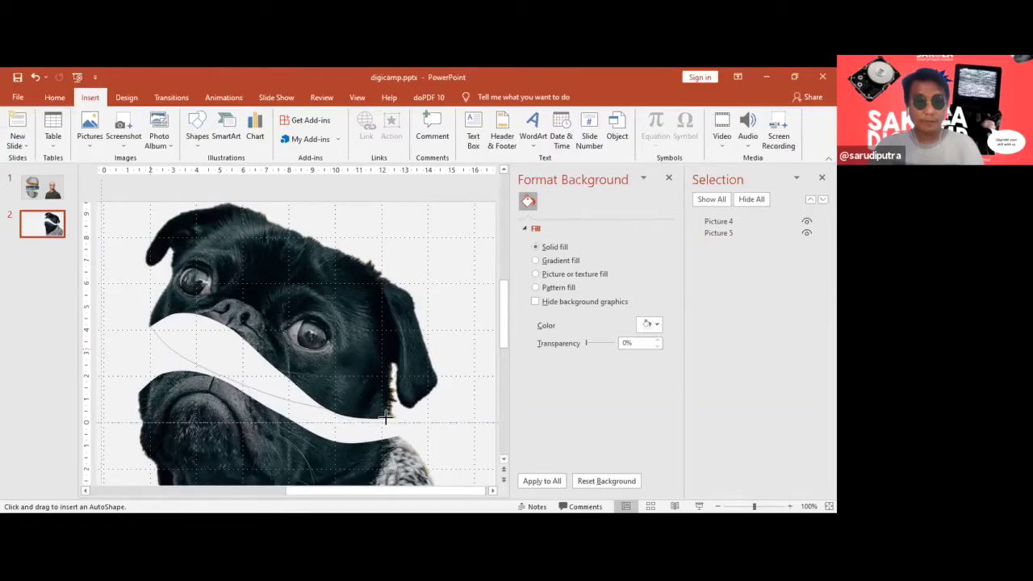
pyautogui.moveTo(386, 417)
pyautogui.mouseDown()
pyautogui.moveTo(361, 369)
pyautogui.moveTo(253, 301)
pyautogui.moveTo(147, 319)
pyautogui.mouseUp()
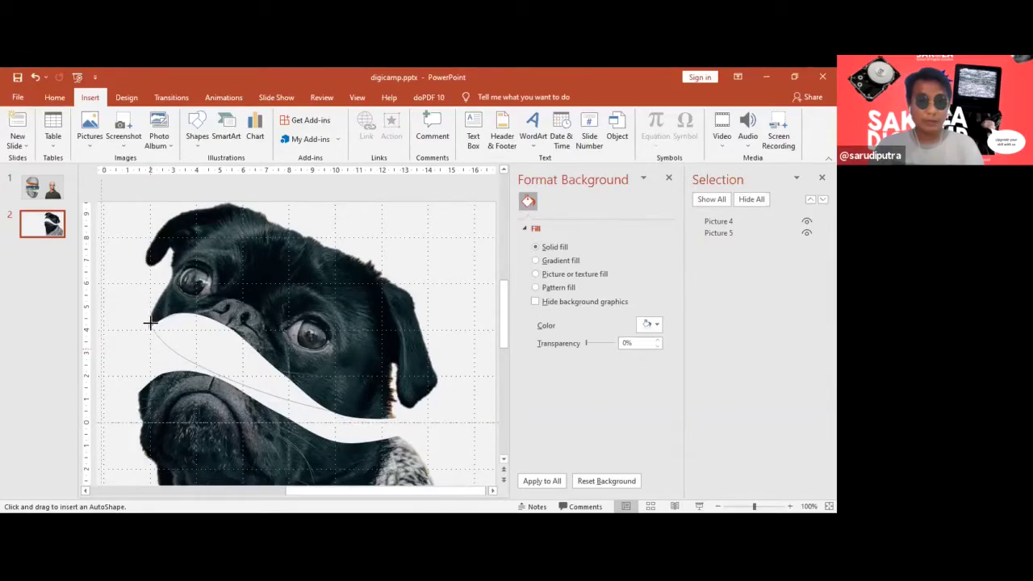
pyautogui.moveTo(150, 322)
pyautogui.mouseDown()
pyautogui.moveTo(174, 304)
pyautogui.moveTo(150, 323)
pyautogui.mouseUp()
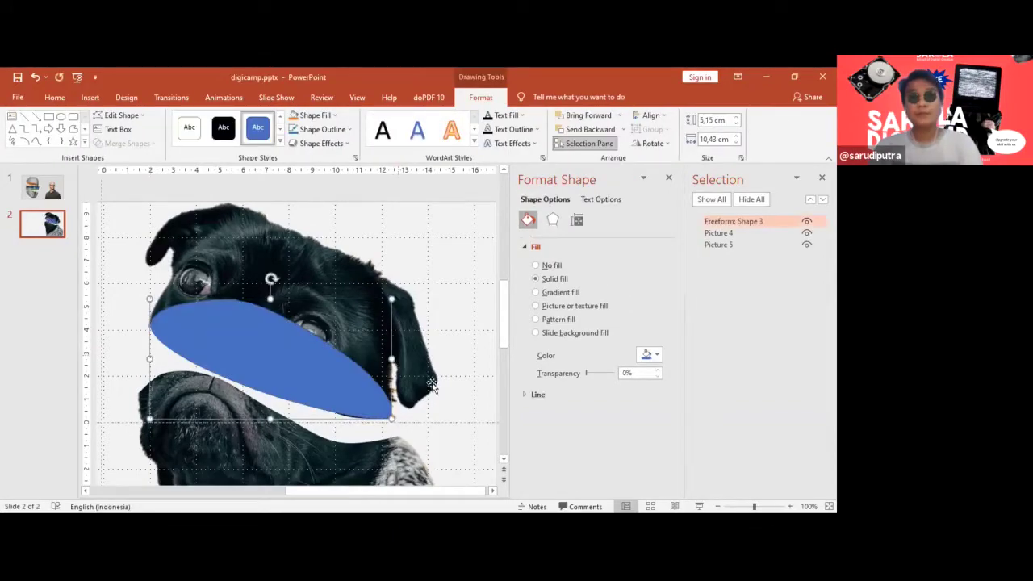
# Remove the blue freeform's outline and show its solid fill at 0% transparency in the Format Shape pane.
pyautogui.click(334, 132)
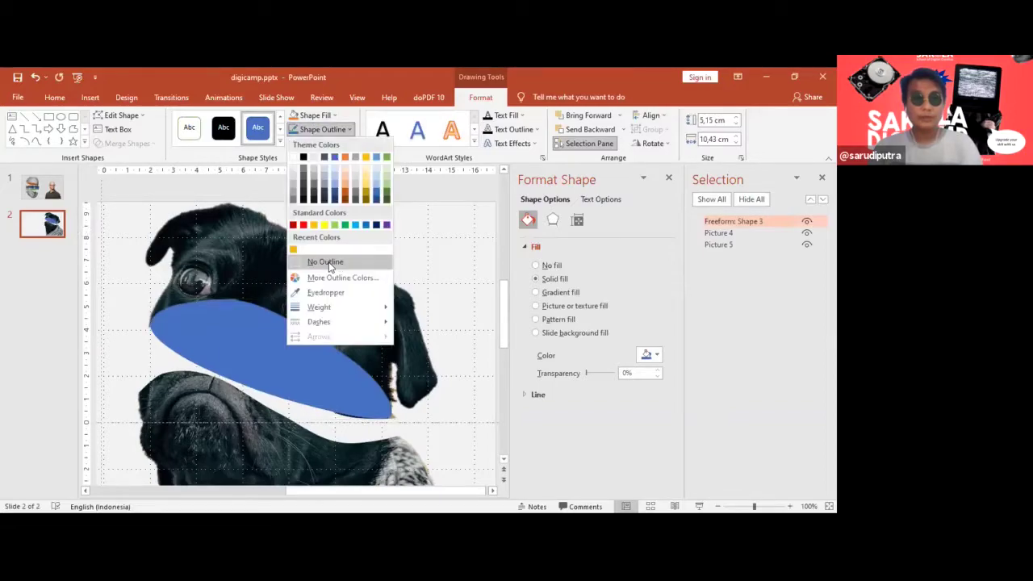
pyautogui.click(327, 264)
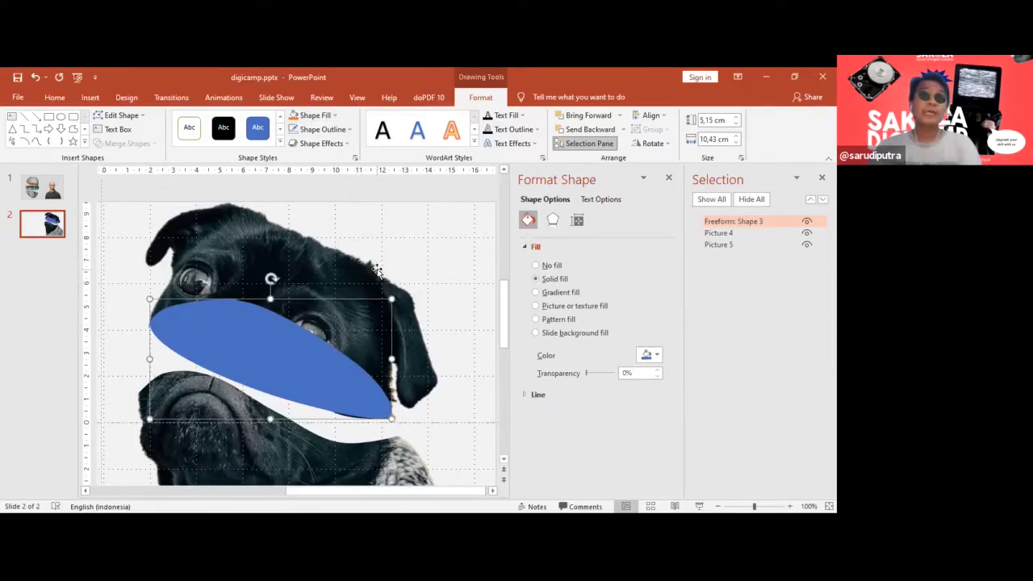
pyautogui.rightClick(248, 338)
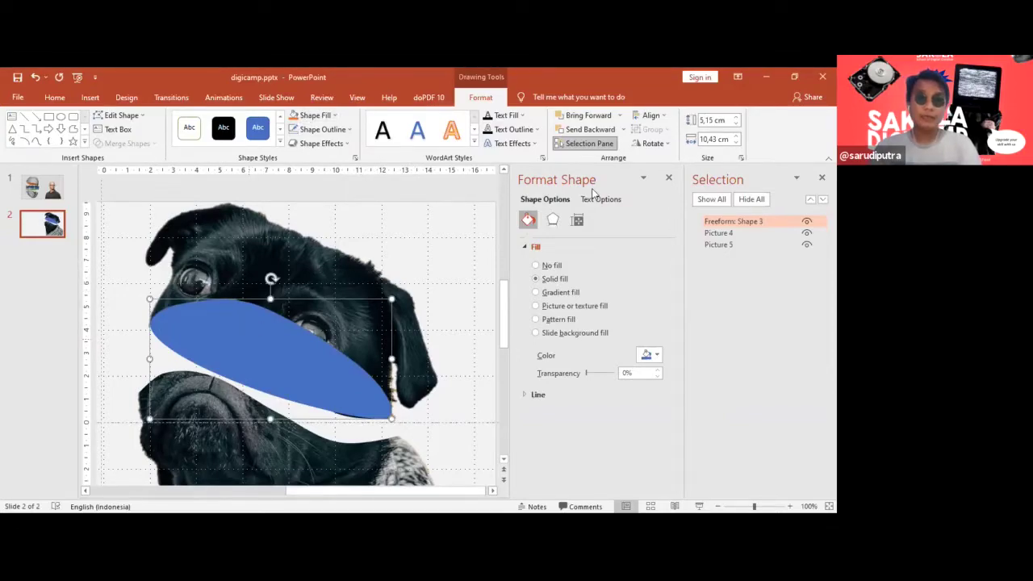
pyautogui.click(668, 179)
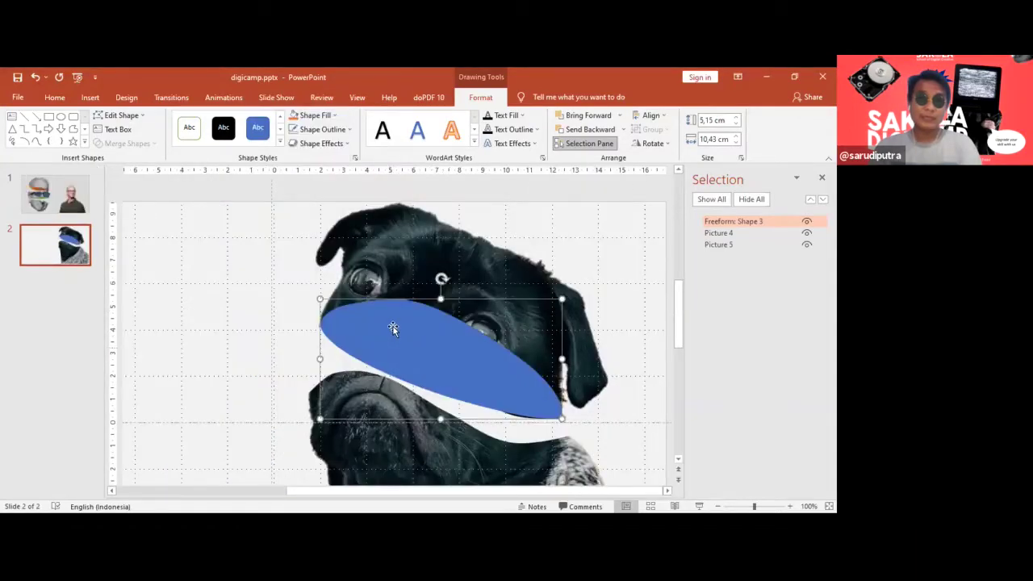
pyautogui.rightClick(393, 326)
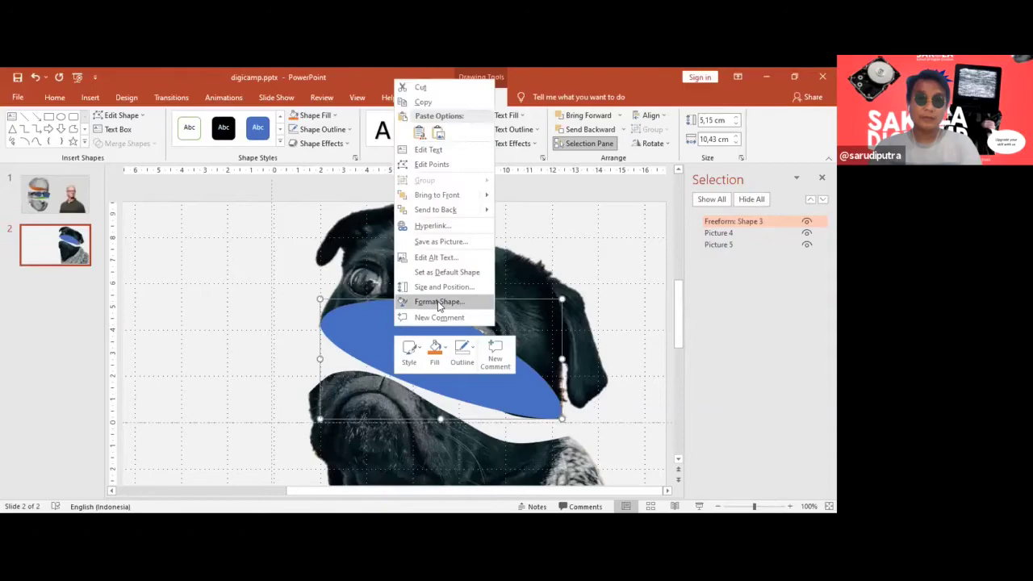
pyautogui.click(439, 302)
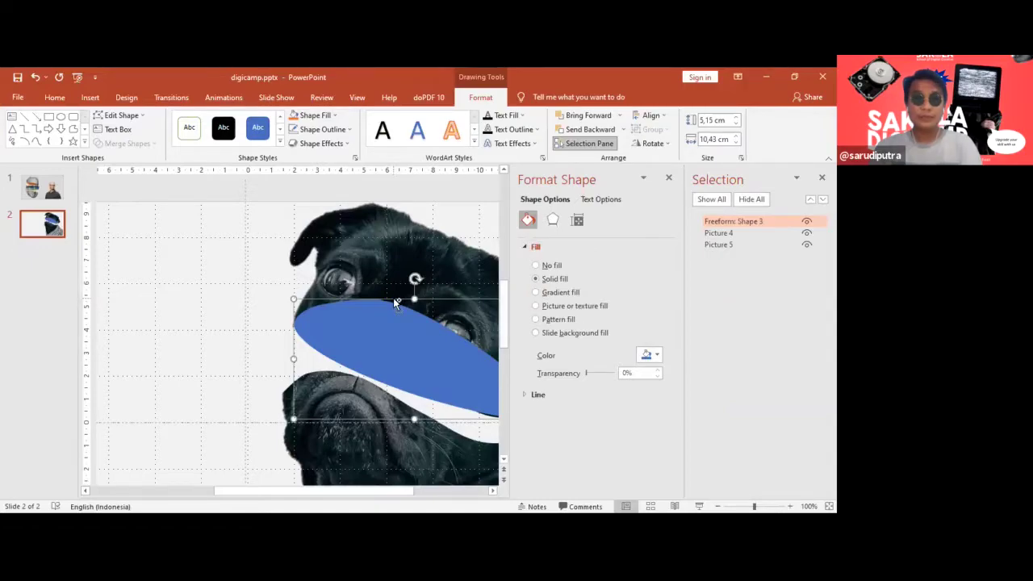
pyautogui.scroll(-4, 396, 301)
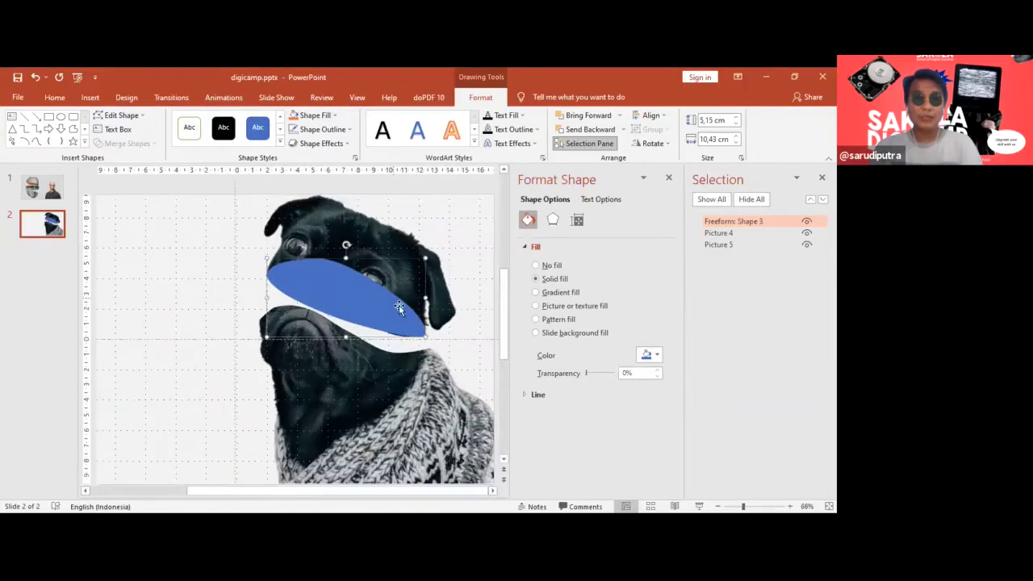
# Switch the freeform to a 90° linear gradient fill and delete the extra middle stops.
pyautogui.click(553, 296)
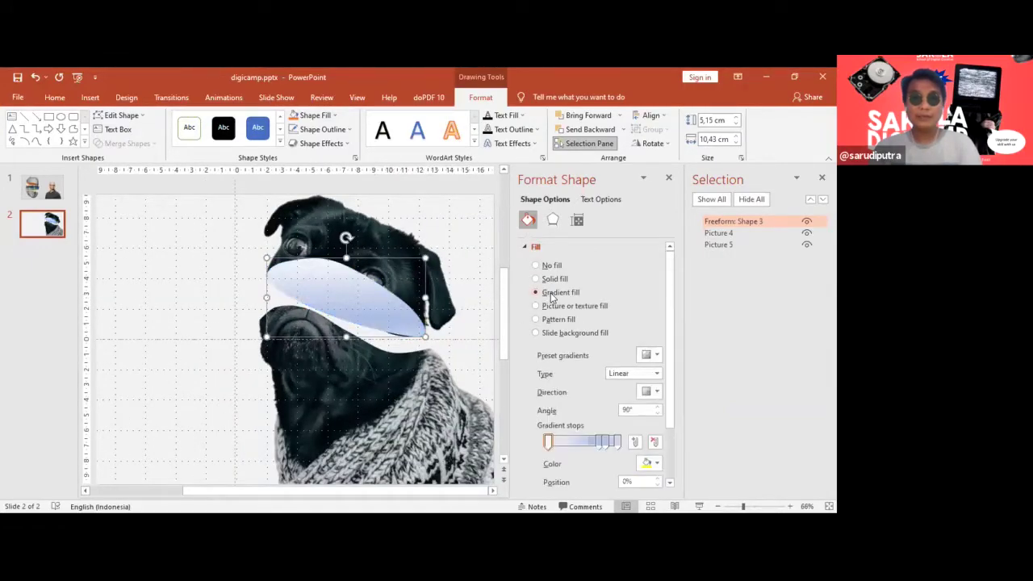
pyautogui.scroll(-1, 677, 308)
pyautogui.scroll(-1, 676, 308)
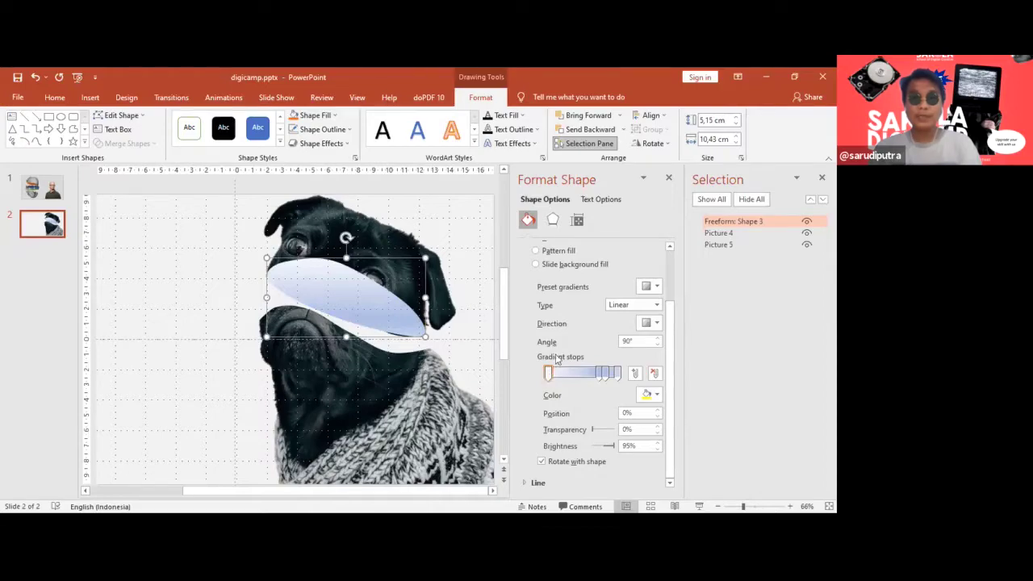
pyautogui.click(598, 372)
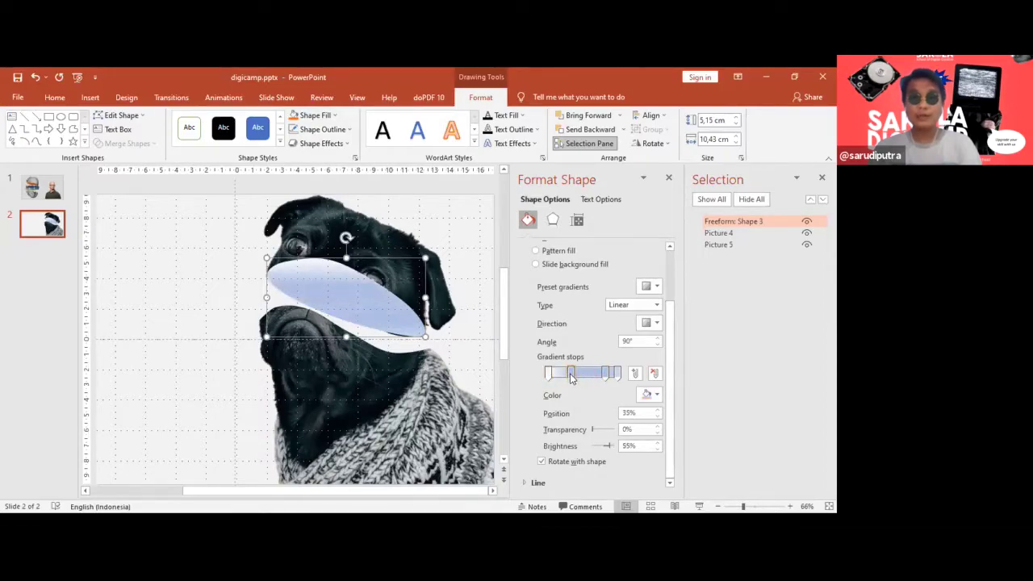
pyautogui.moveTo(591, 374); pyautogui.dragTo(591, 376)
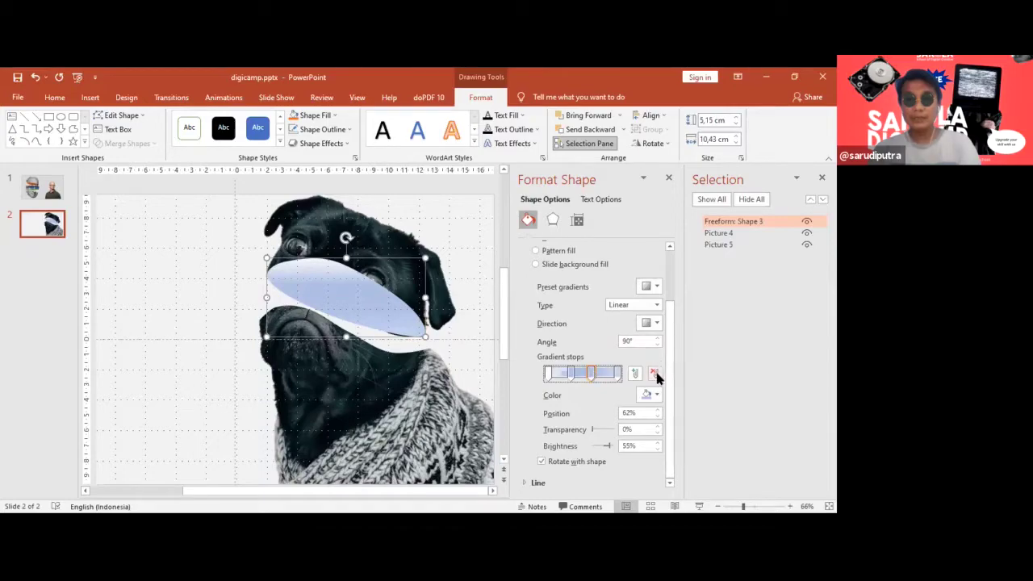
pyautogui.click(656, 376)
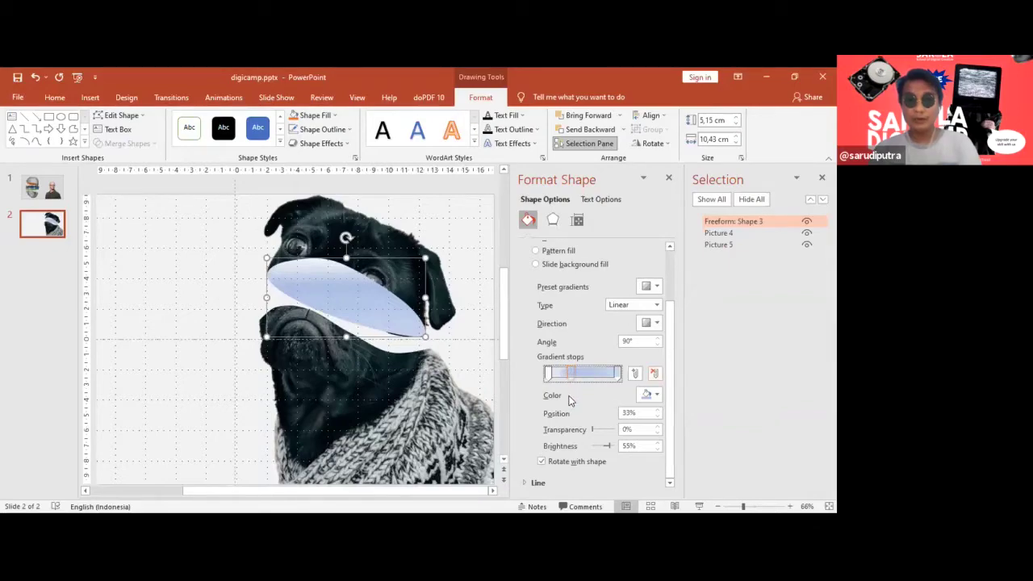
pyautogui.moveTo(569, 374); pyautogui.dragTo(570, 405)
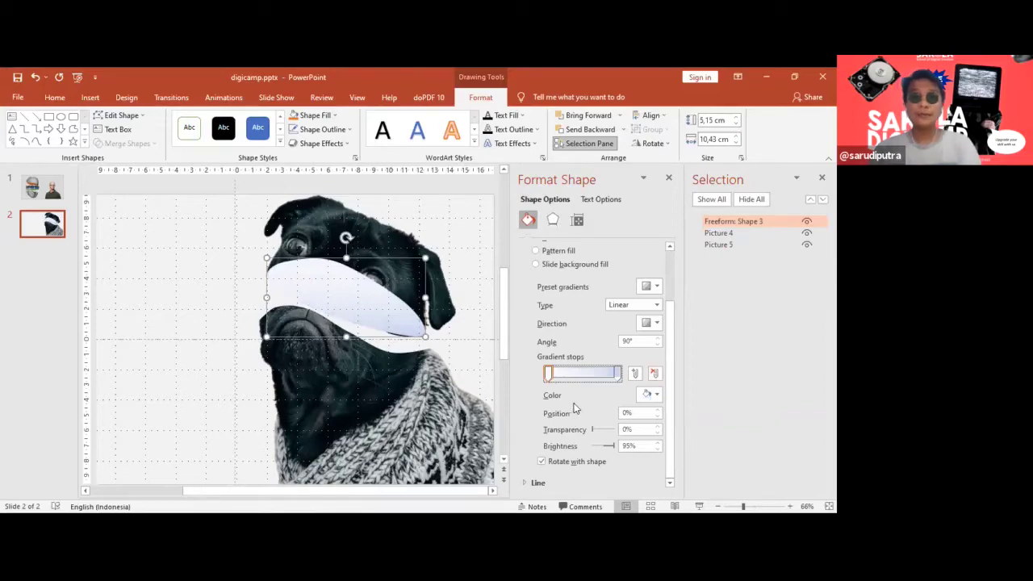
# Color the first gradient stop orange and the 100% stop Dark Red.
pyautogui.click(657, 396)
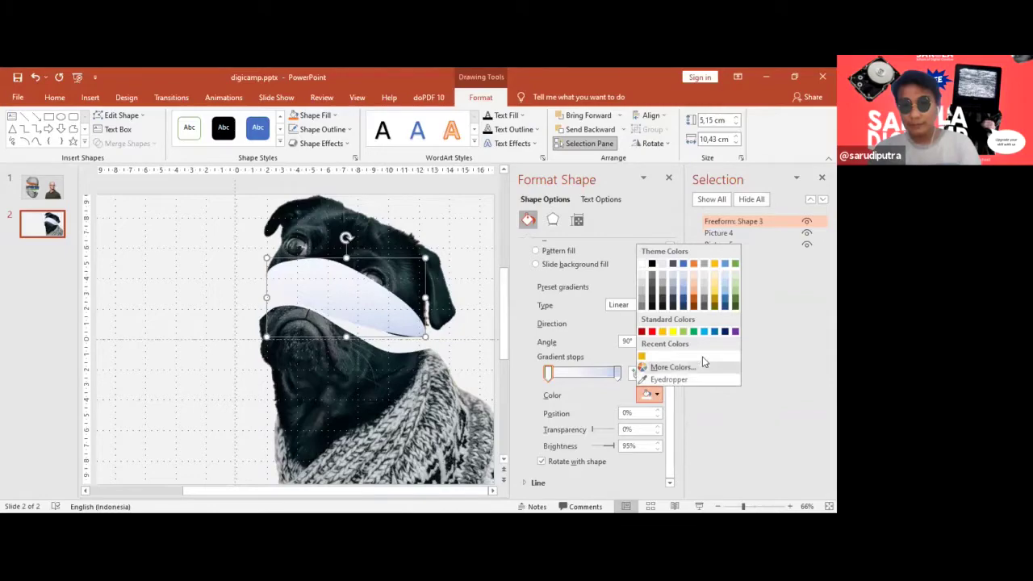
pyautogui.click(641, 355)
pyautogui.click(617, 372)
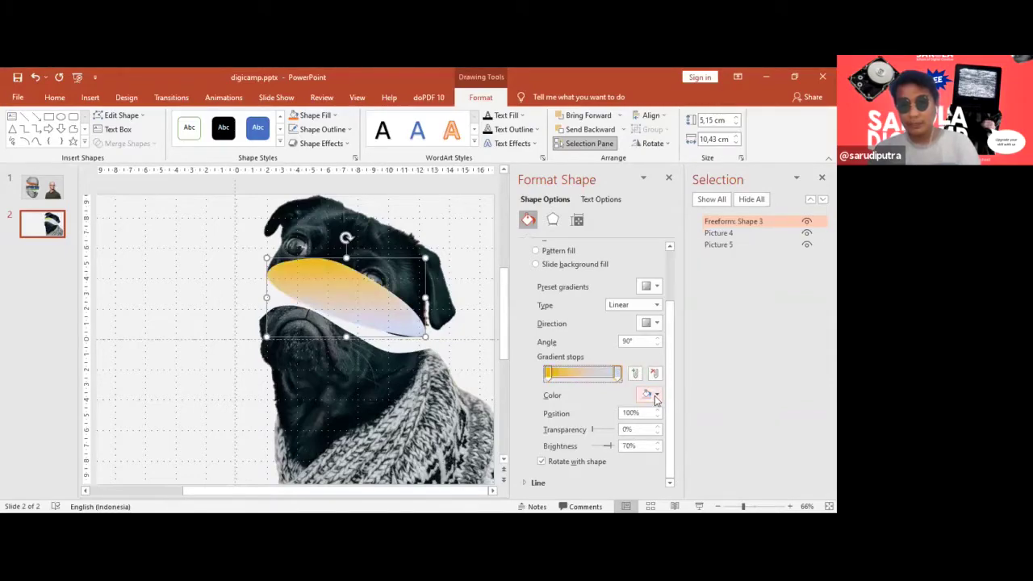
pyautogui.click(656, 394)
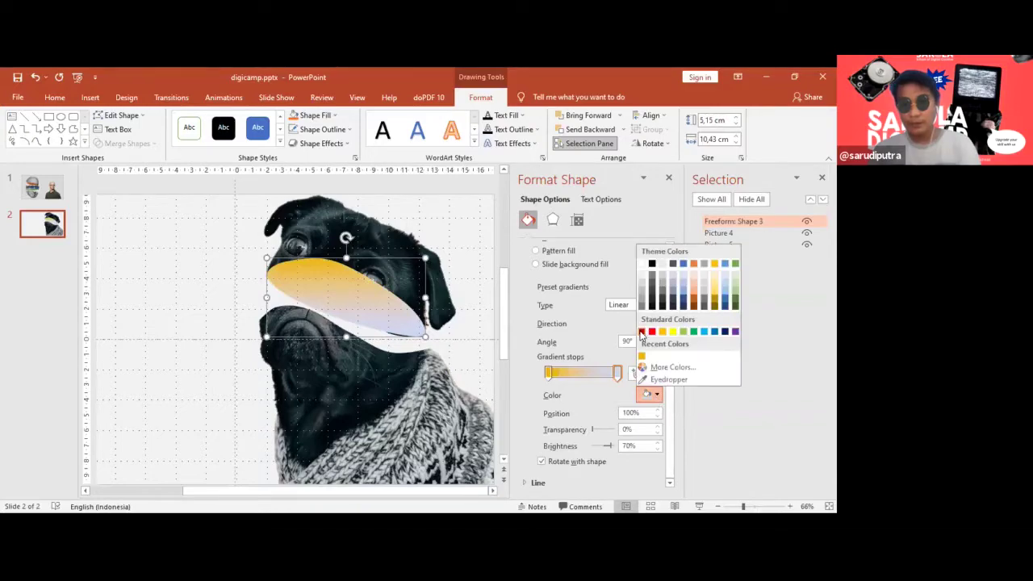
pyautogui.click(641, 331)
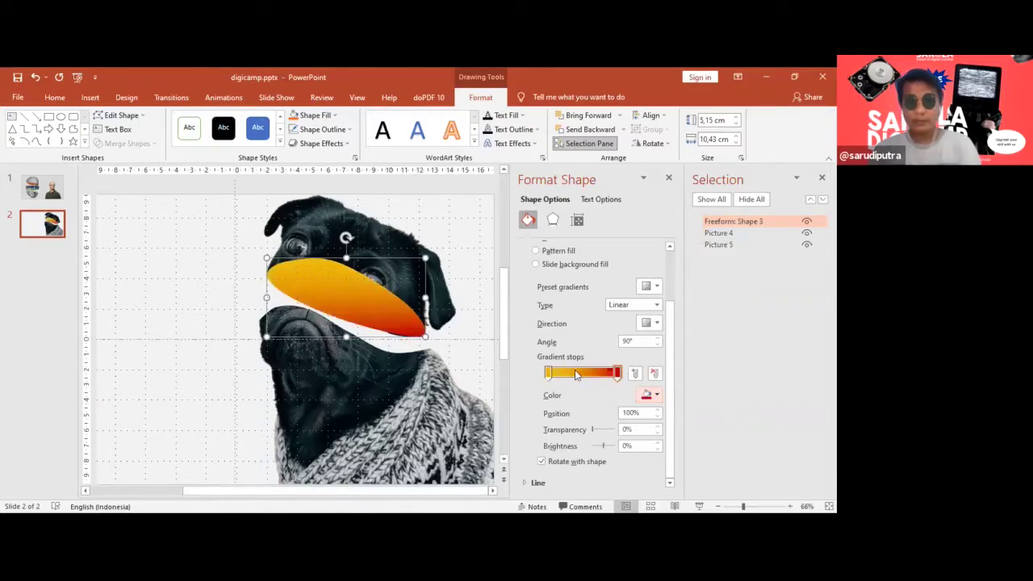
# Rearrange the stops so red begins the gradient and orange sits at the 100% end.
pyautogui.moveTo(616, 378); pyautogui.dragTo(611, 381)
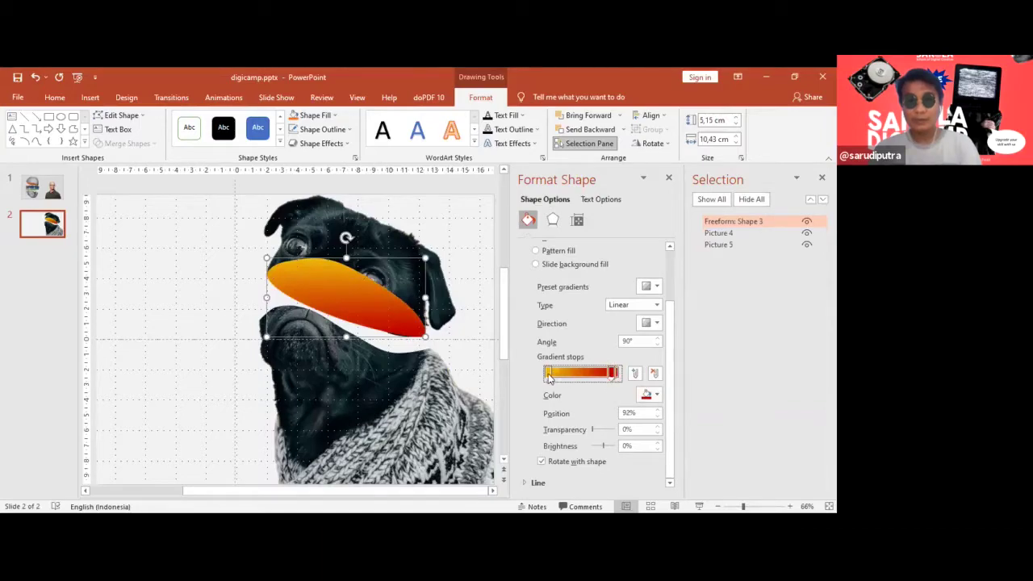
pyautogui.moveTo(614, 376); pyautogui.dragTo(589, 376)
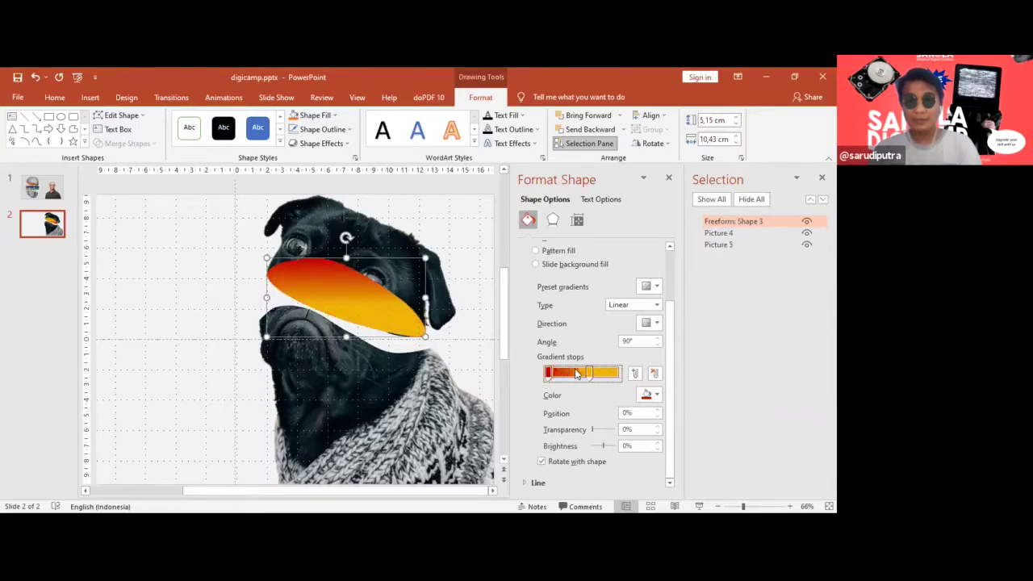
pyautogui.click(619, 377)
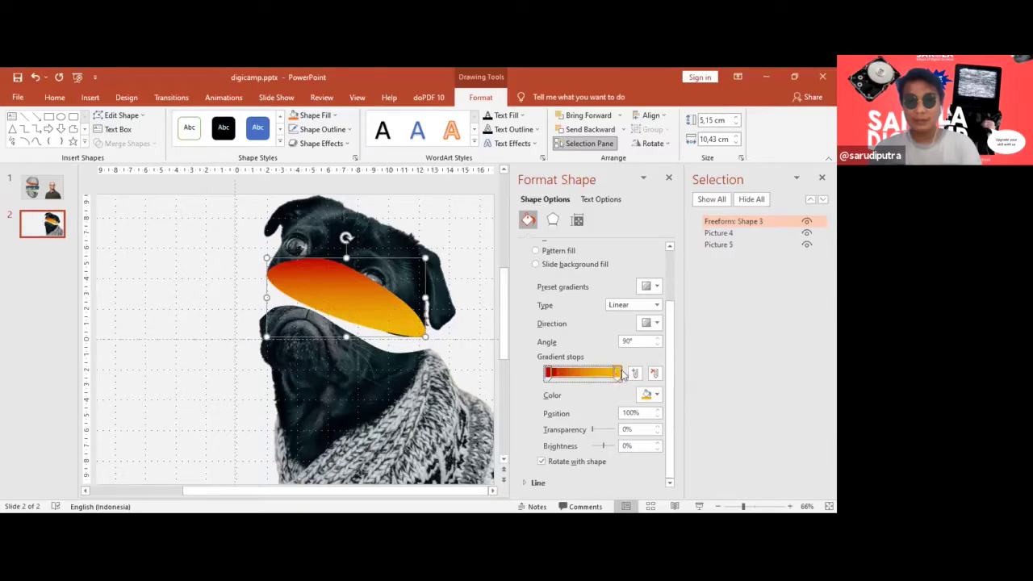
pyautogui.moveTo(555, 376); pyautogui.dragTo(556, 374)
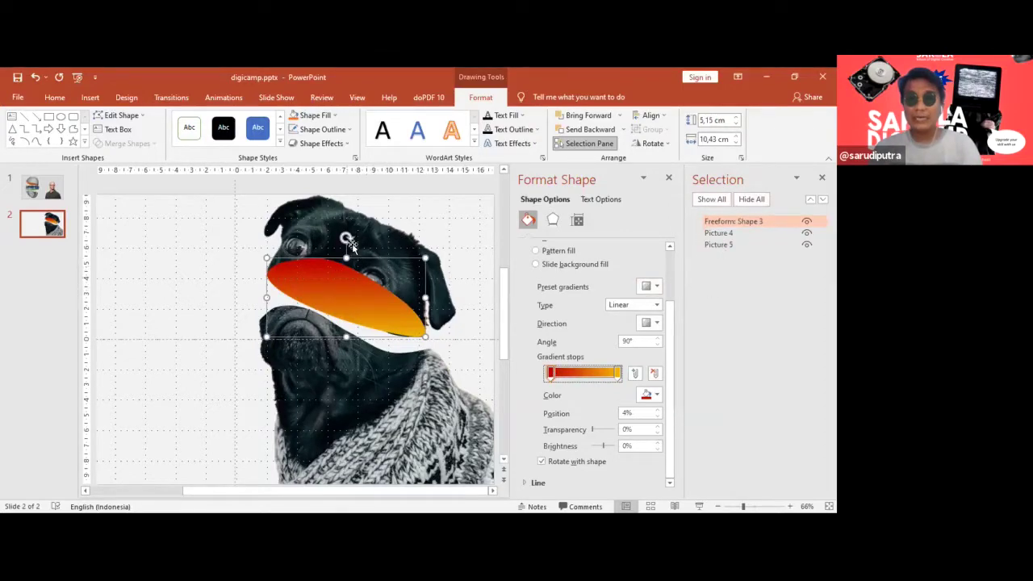
# In the Selection Pane, move Freeform: Shape 3 below Picture 5, placing it behind both pug pictures.
pyautogui.click(711, 224)
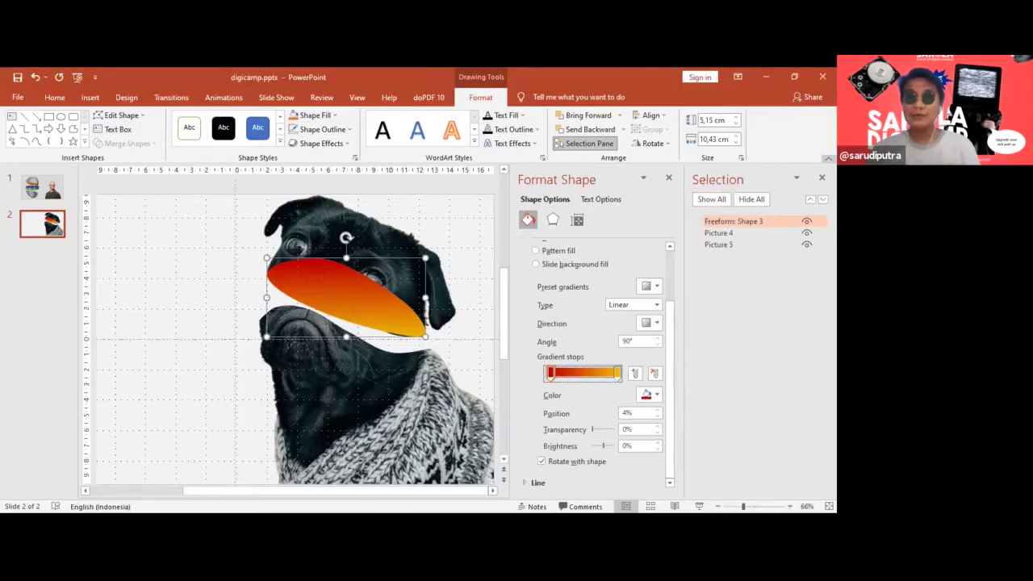
pyautogui.hotkey('alt', 'F10')
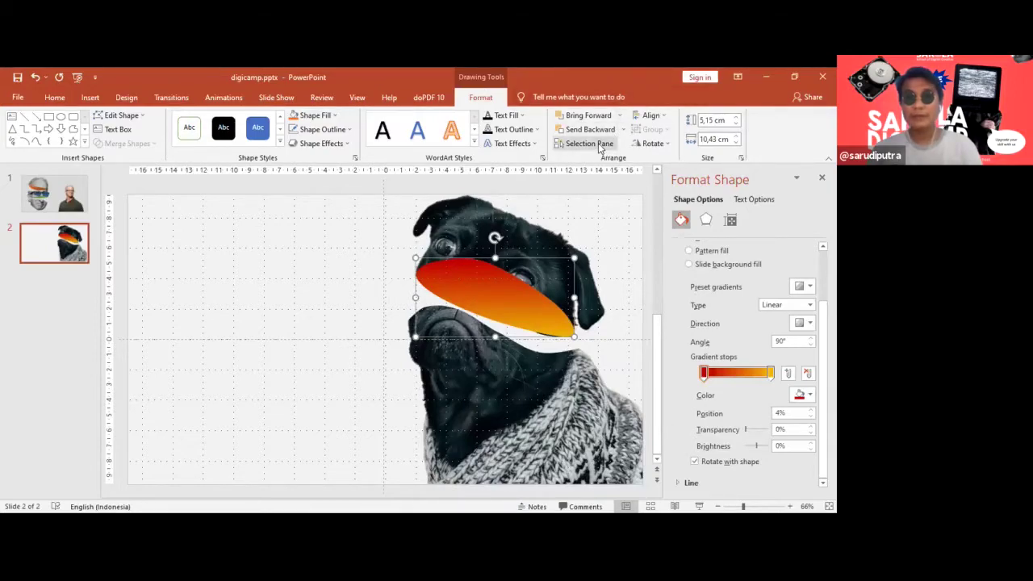
pyautogui.click(600, 145)
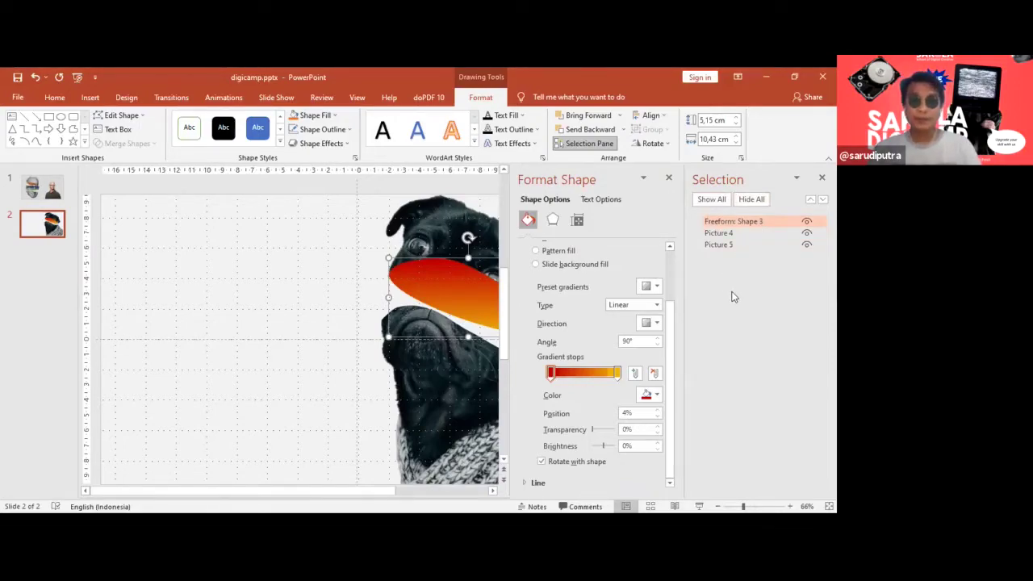
pyautogui.keyDown('ctrl'); pyautogui.scroll(-2, 397, 305); pyautogui.keyUp('ctrl')
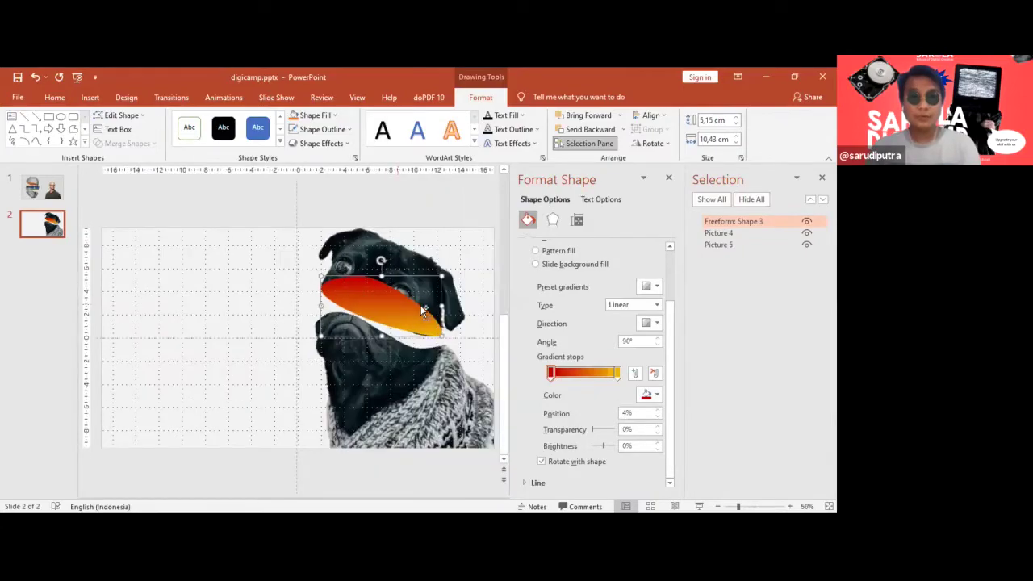
pyautogui.keyDown('ctrl'); pyautogui.scroll(3, 421, 311); pyautogui.keyUp('ctrl')
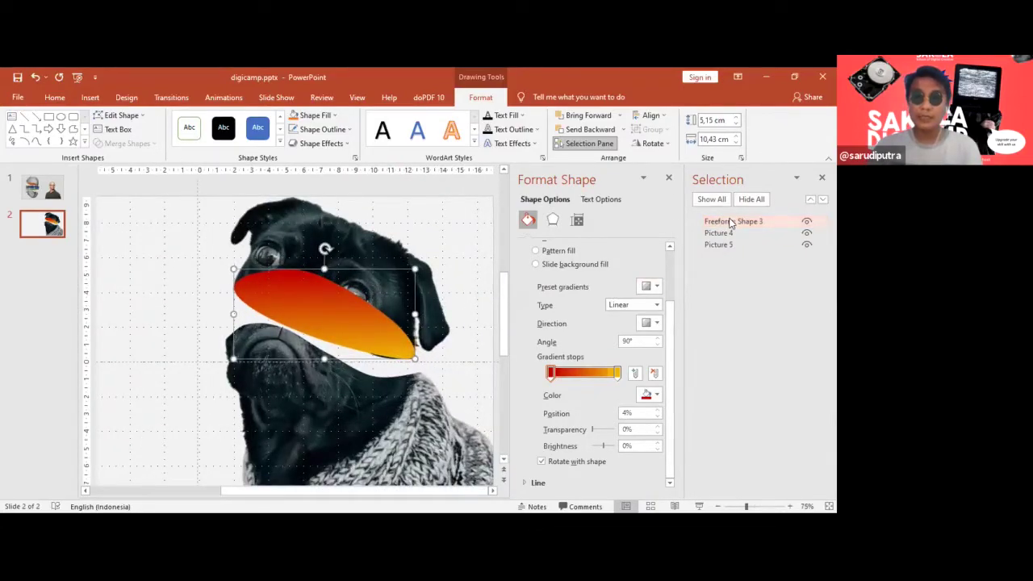
pyautogui.moveTo(731, 223); pyautogui.dragTo(732, 251)
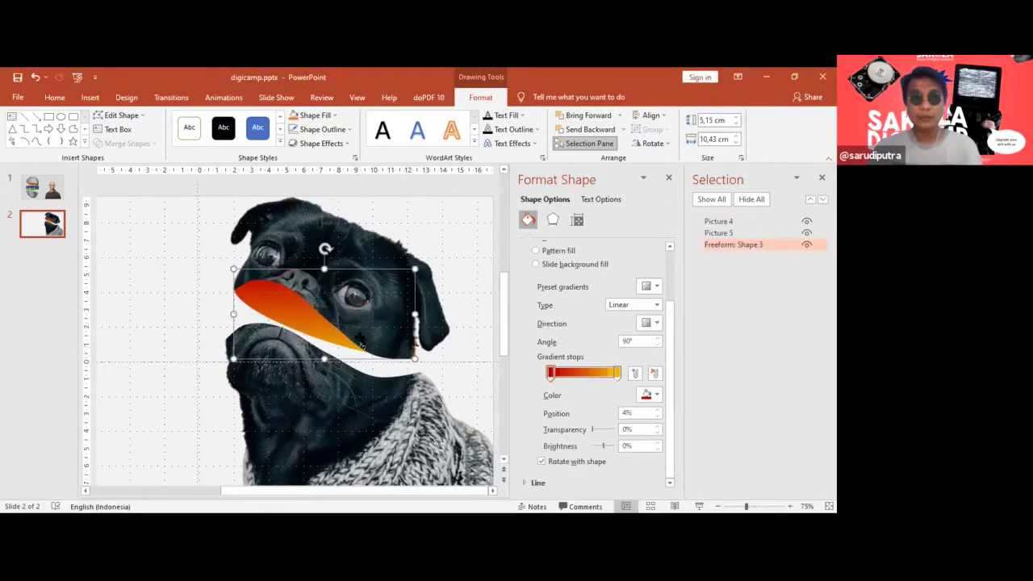
pyautogui.keyDown('ctrl'); pyautogui.scroll(1, 311, 309); pyautogui.keyUp('ctrl')
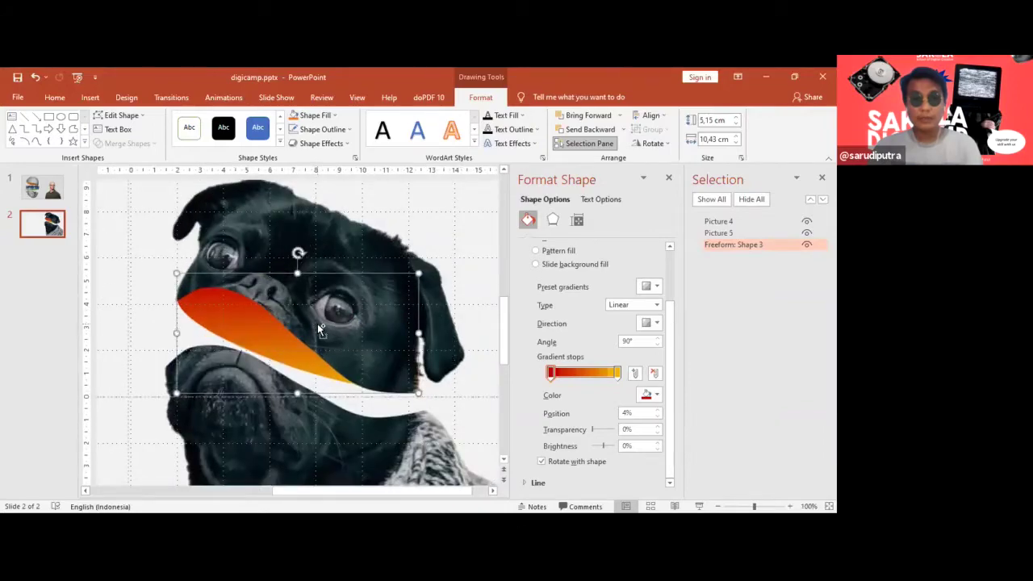
pyautogui.keyDown('ctrl'); pyautogui.scroll(-2, 317, 324); pyautogui.keyUp('ctrl')
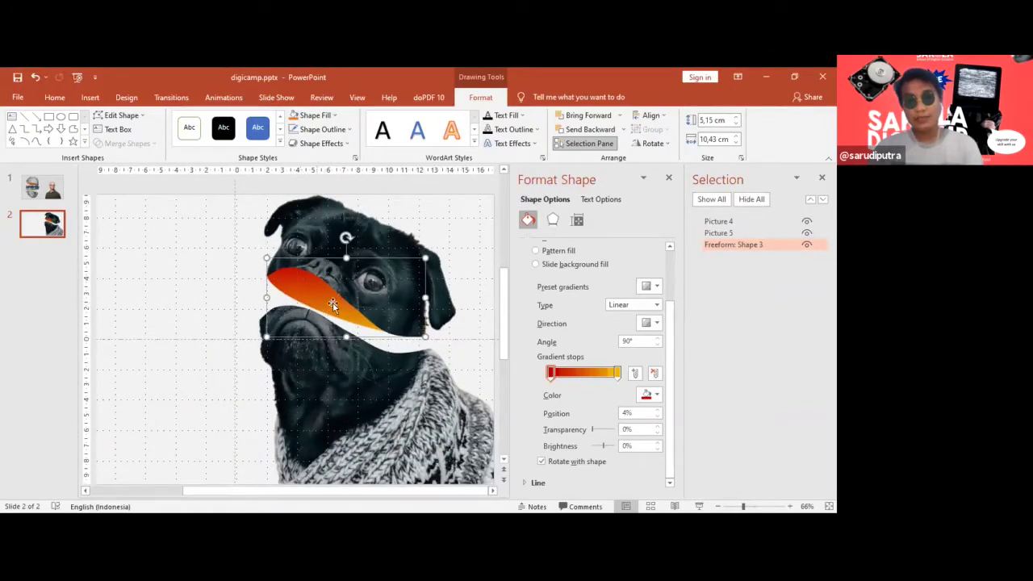
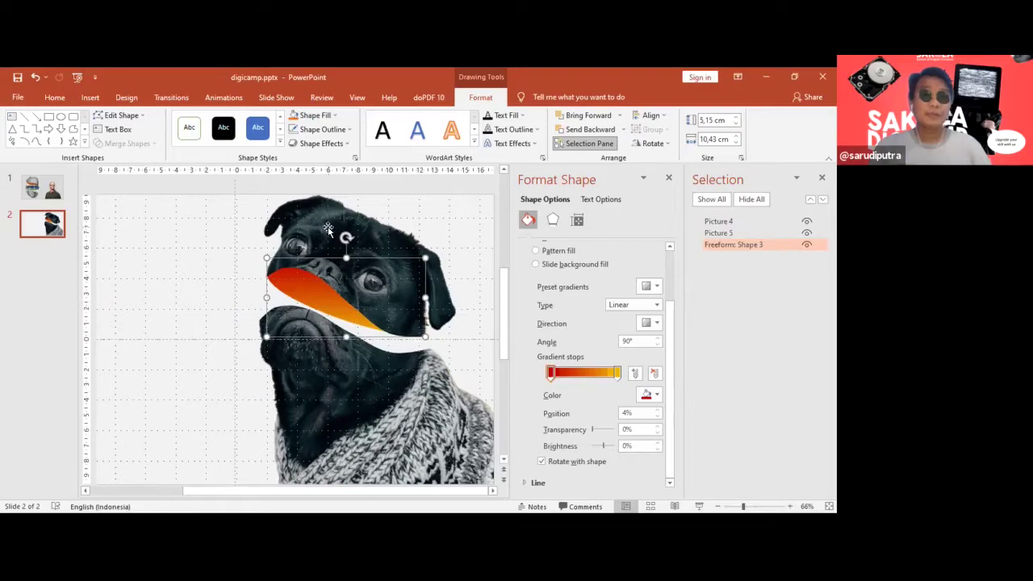
# Edit the orange slice's points, nudging the bottom-right vertex and lowering its lower edge.
pyautogui.click(109, 119)
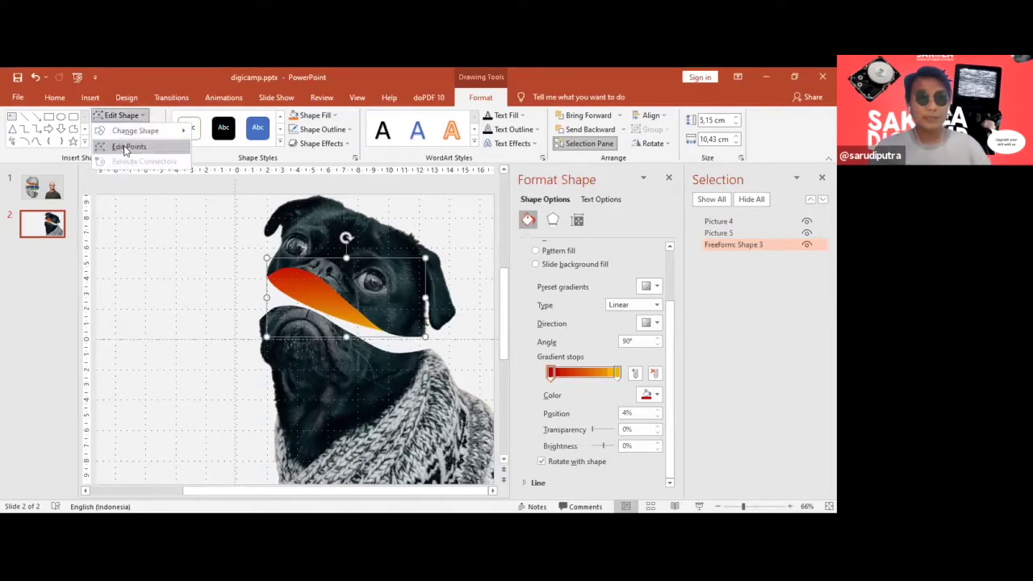
pyautogui.click(125, 148)
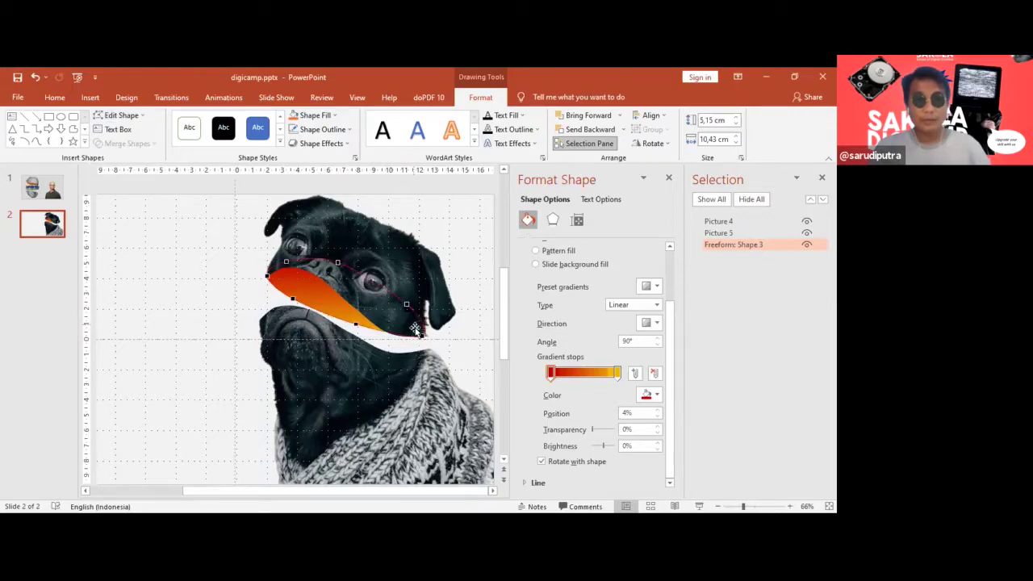
pyautogui.click(421, 336)
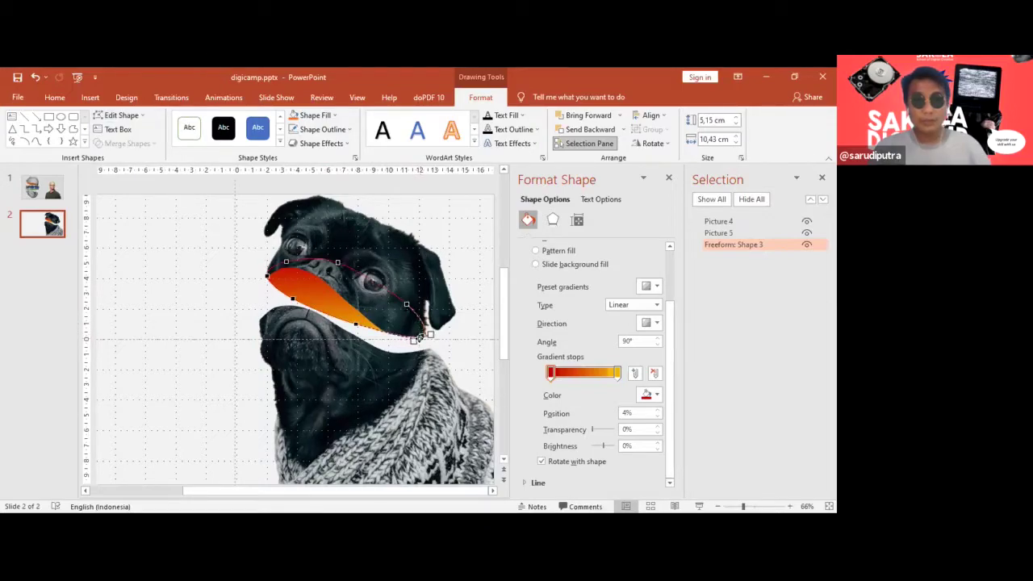
pyautogui.moveTo(418, 337); pyautogui.dragTo(420, 340)
pyautogui.moveTo(355, 325); pyautogui.dragTo(359, 330)
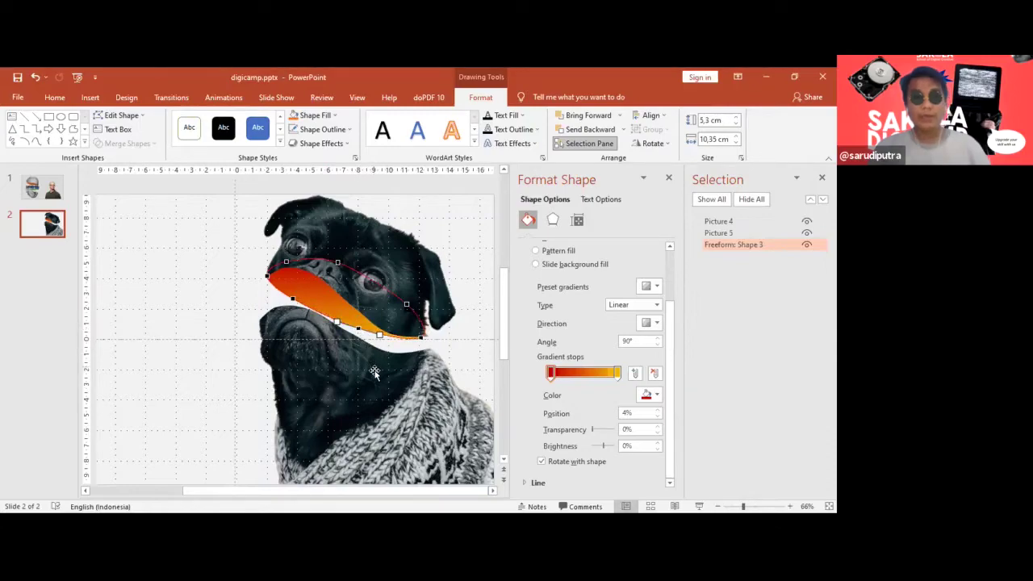
pyautogui.click(201, 289)
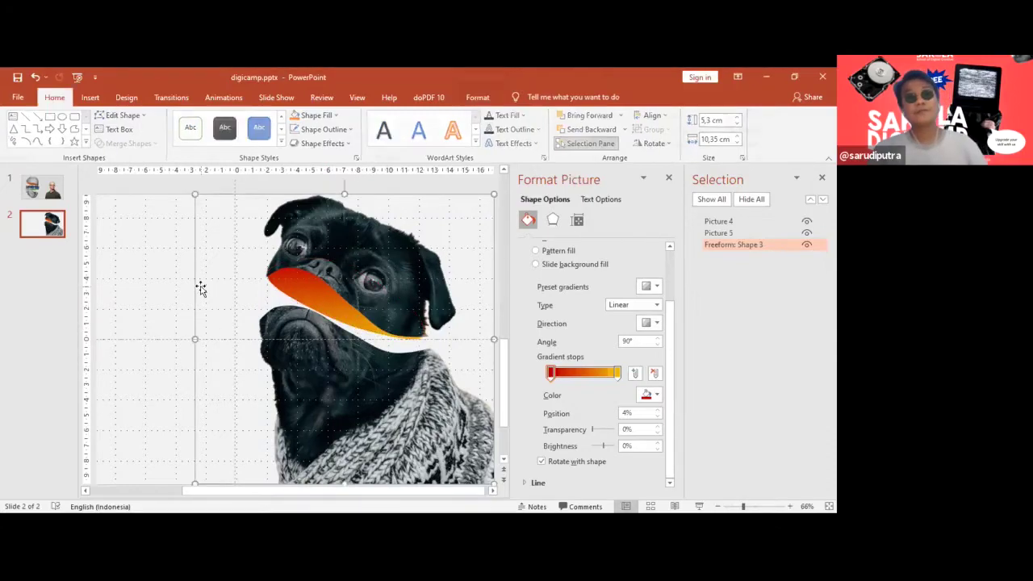
# Move a lower-edge point right and pull its tangent left to smooth the curve.
pyautogui.click(154, 285)
pyautogui.click(321, 296)
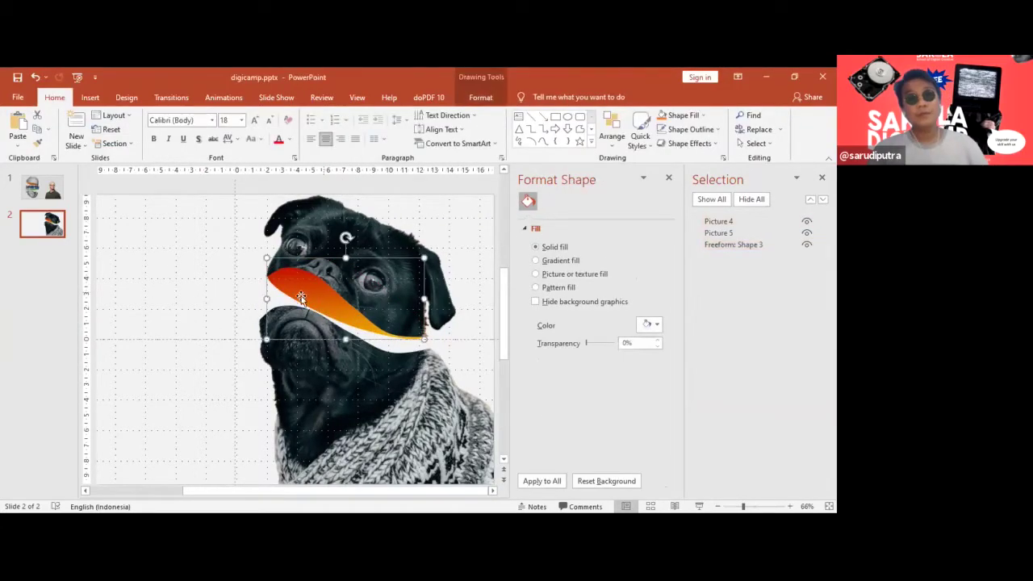
pyautogui.click(479, 97)
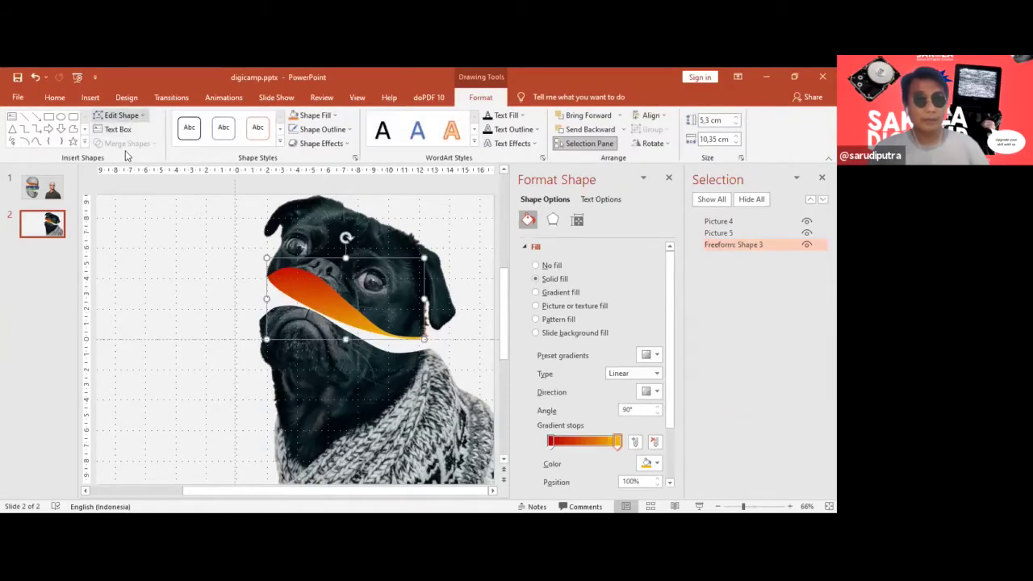
pyautogui.moveTo(296, 299); pyautogui.dragTo(309, 299)
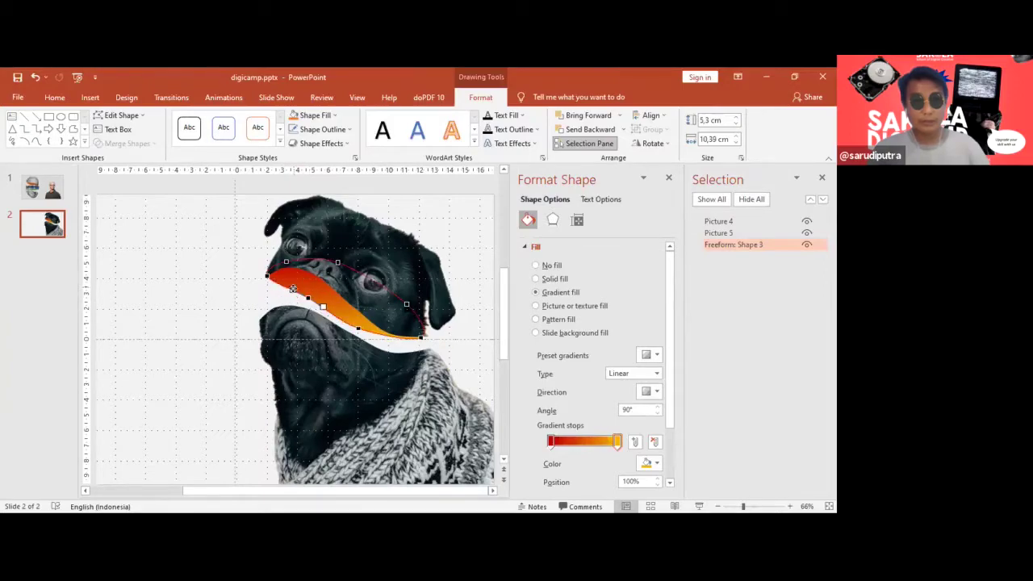
pyautogui.moveTo(287, 289); pyautogui.dragTo(279, 289)
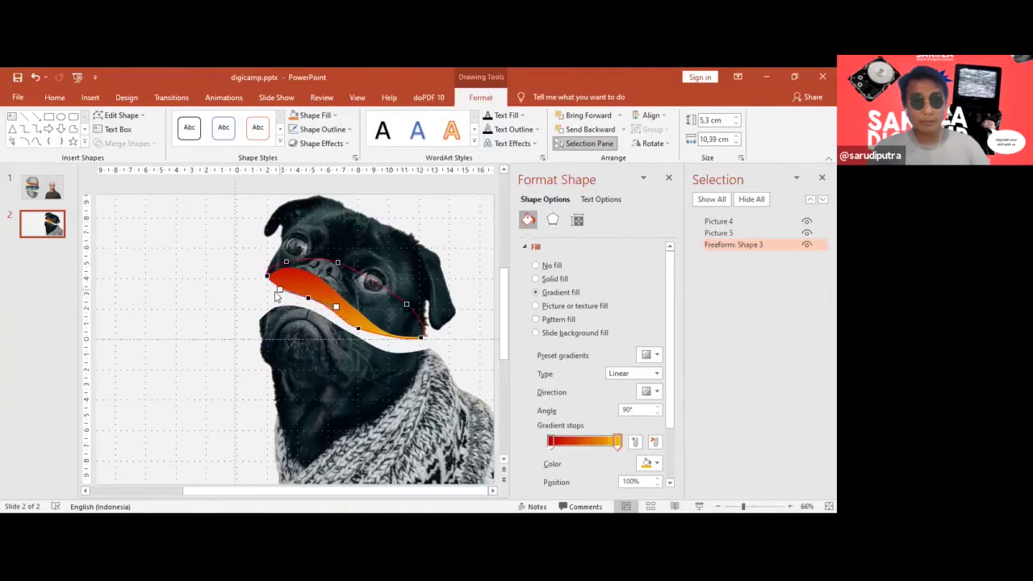
pyautogui.click(224, 279)
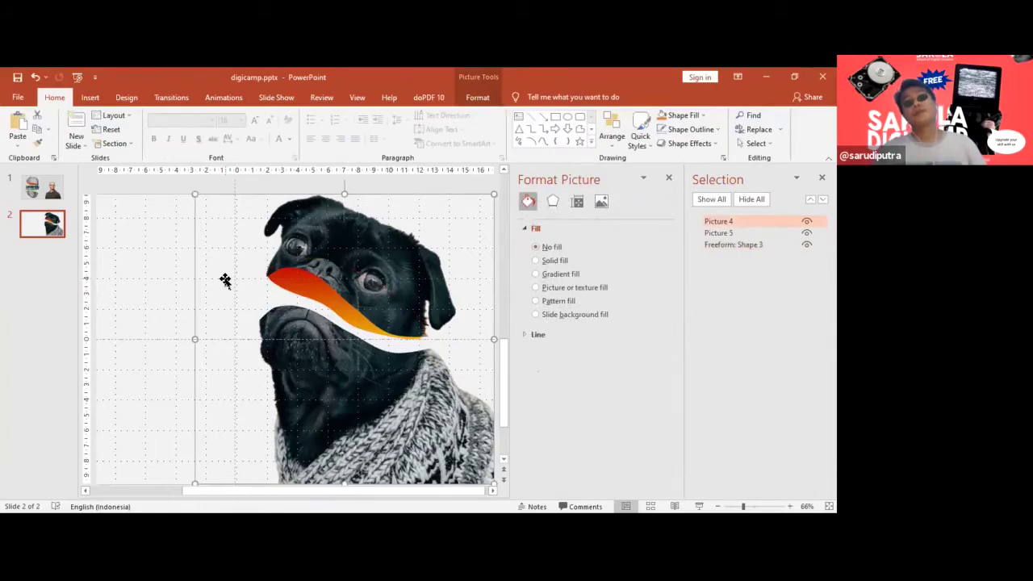
# Make a final small adjustment to a lower-edge point, then reselect the orange slice.
pyautogui.click(308, 292)
pyautogui.click(484, 97)
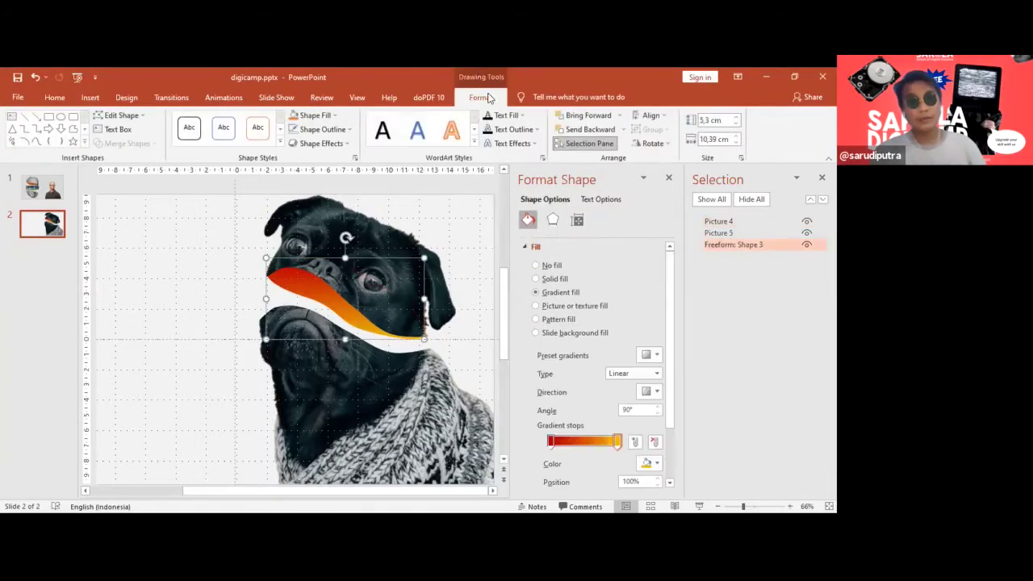
pyautogui.click(137, 115)
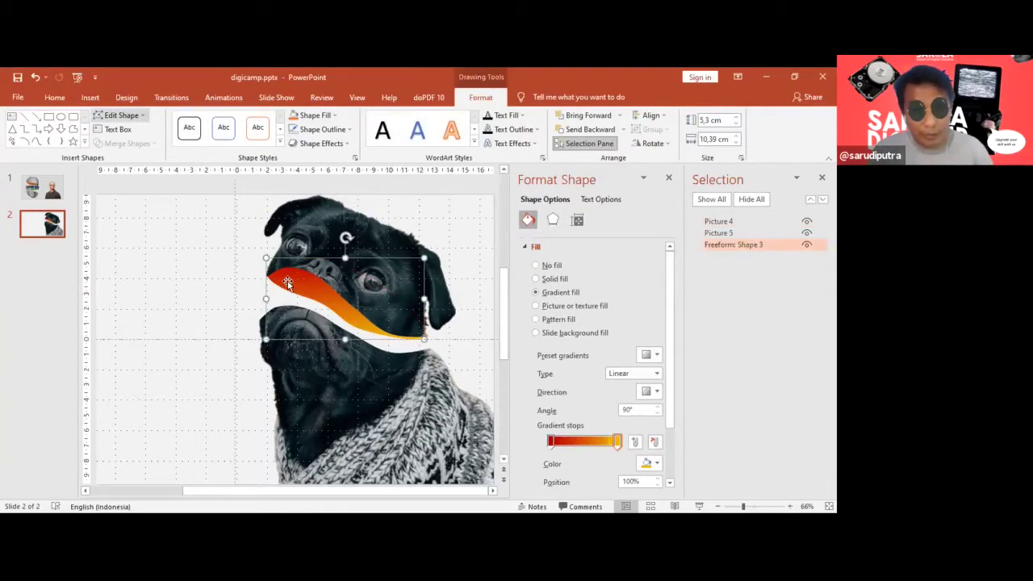
pyautogui.click(134, 147)
pyautogui.click(299, 297)
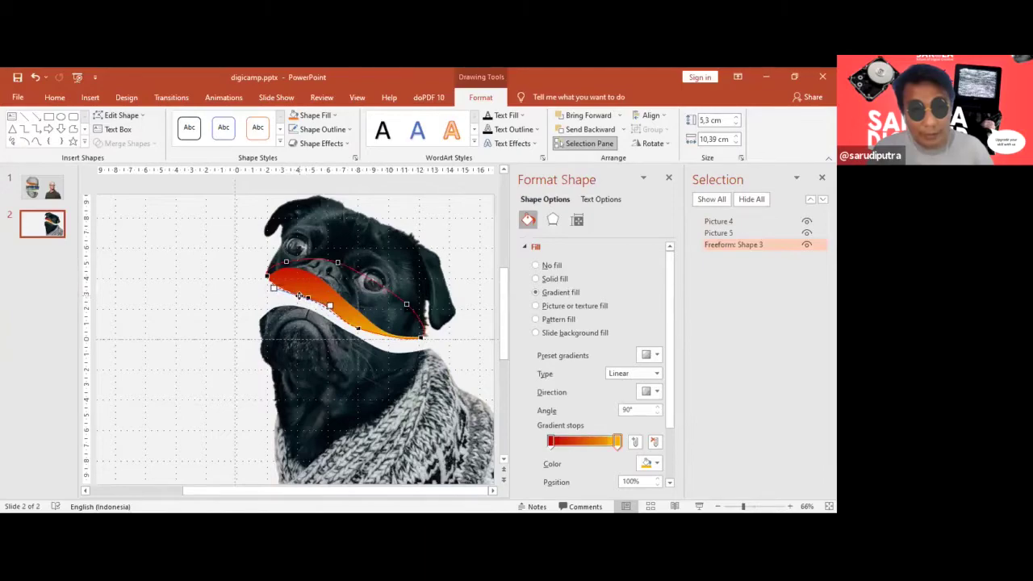
pyautogui.moveTo(300, 296)
pyautogui.mouseDown()
pyautogui.moveTo(315, 311)
pyautogui.moveTo(299, 297)
pyautogui.mouseUp()
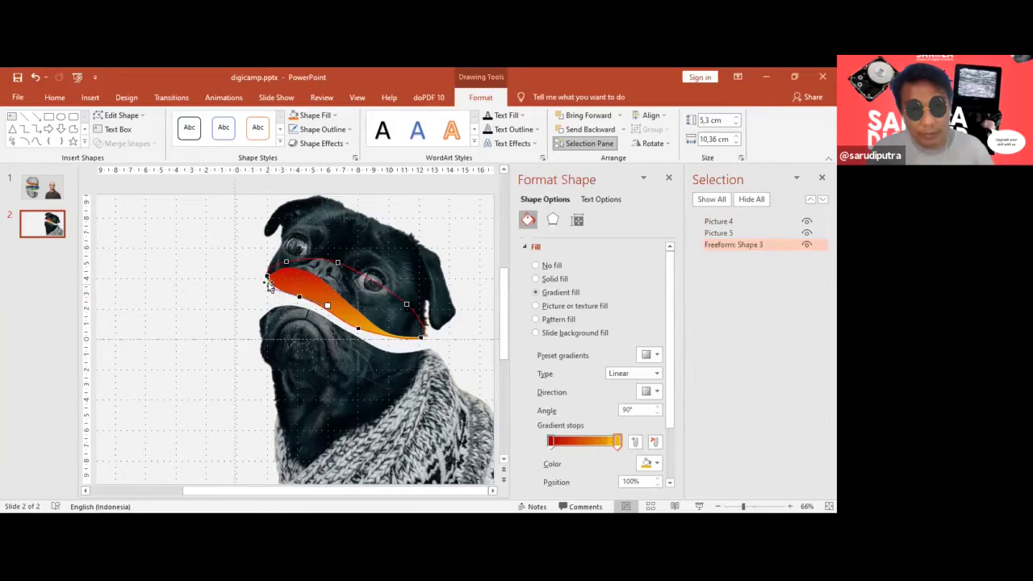
pyautogui.click(245, 270)
pyautogui.click(212, 270)
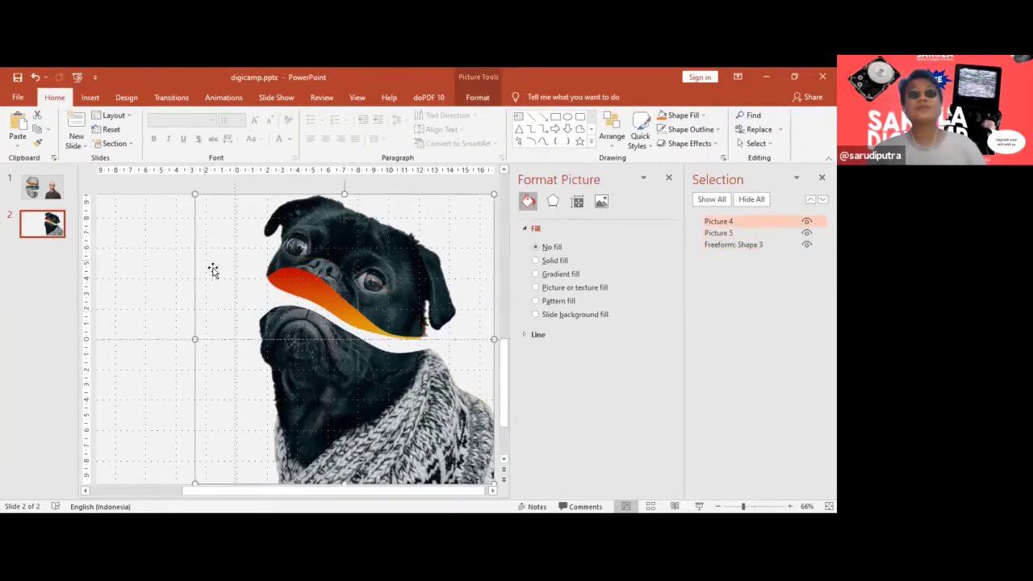
pyautogui.click(344, 312)
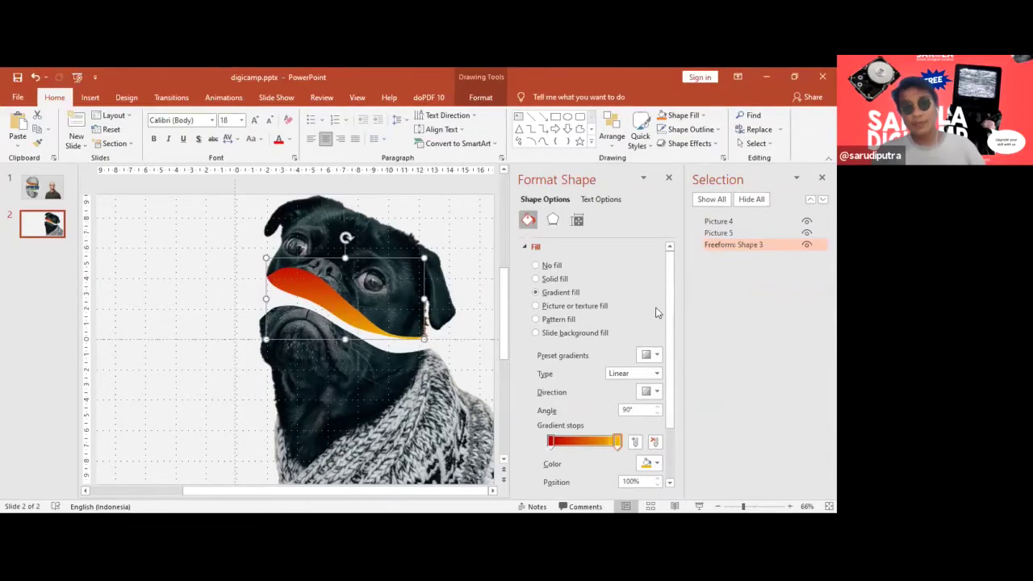
# Set the orange slice's gradient angle to 110°.
pyautogui.moveTo(669, 344); pyautogui.dragTo(671, 389)
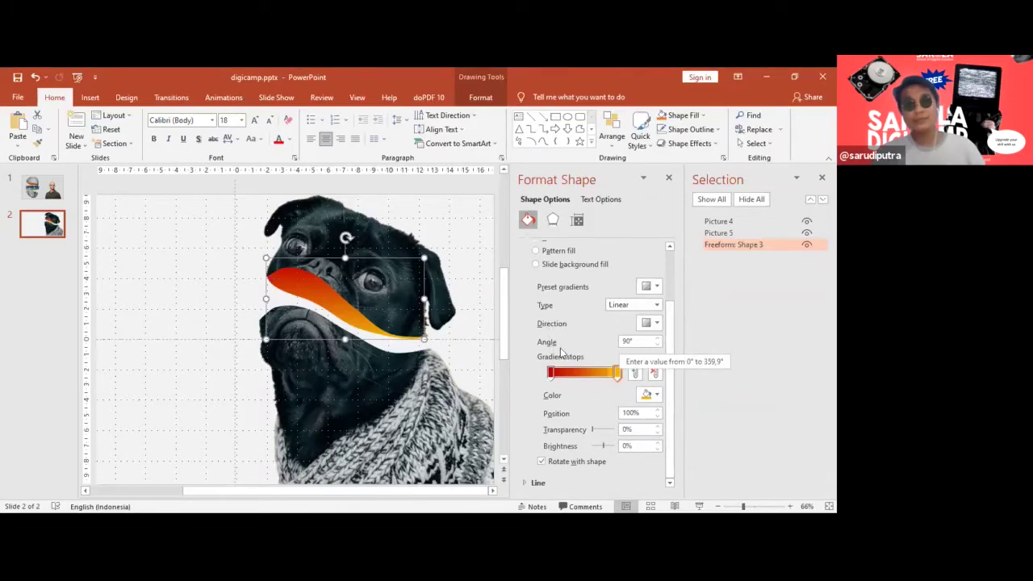
pyautogui.click(659, 339)
pyautogui.click(660, 340)
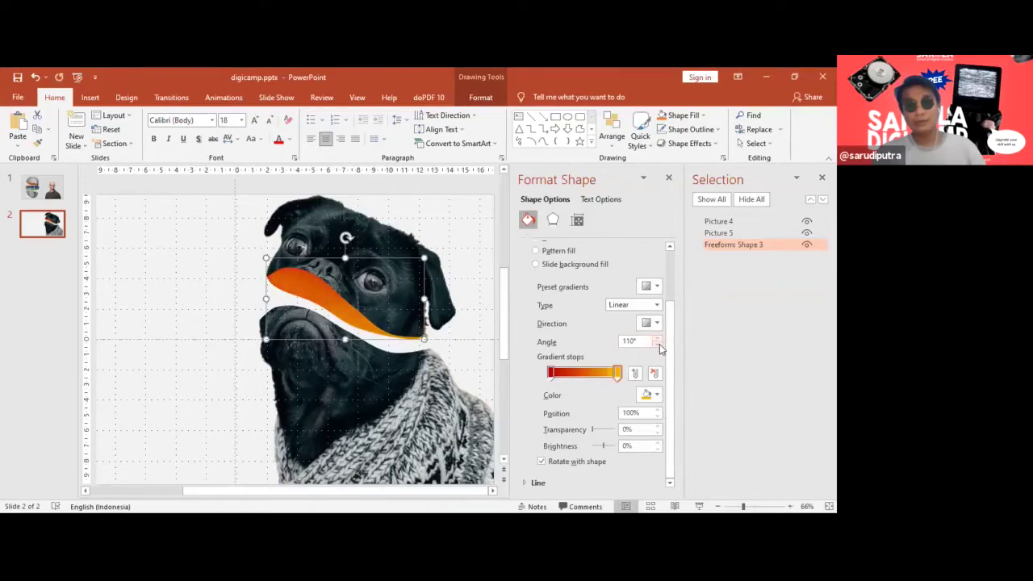
pyautogui.click(659, 344)
pyautogui.click(659, 344)
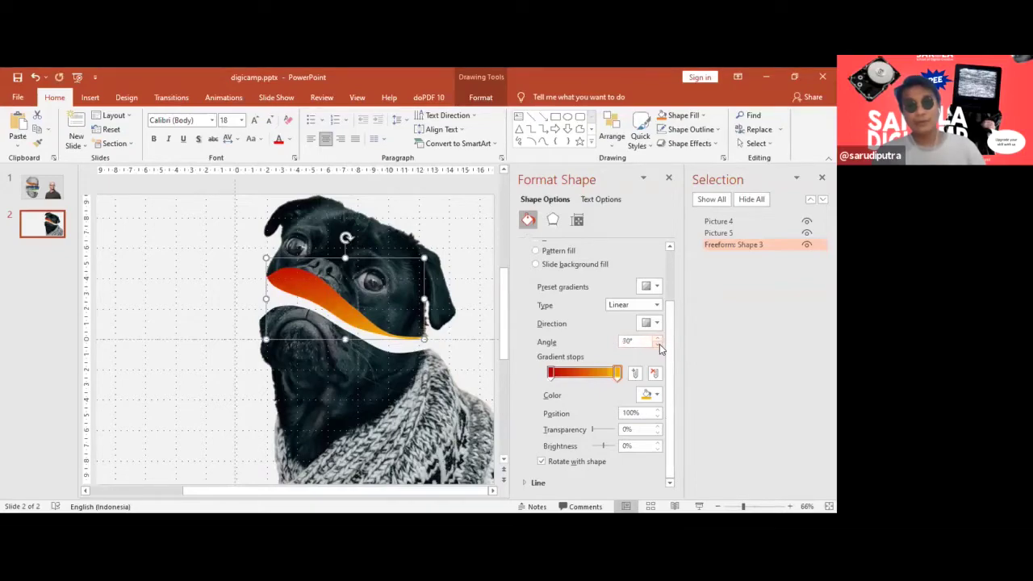
pyautogui.click(659, 345)
pyautogui.click(658, 340)
pyautogui.click(658, 340)
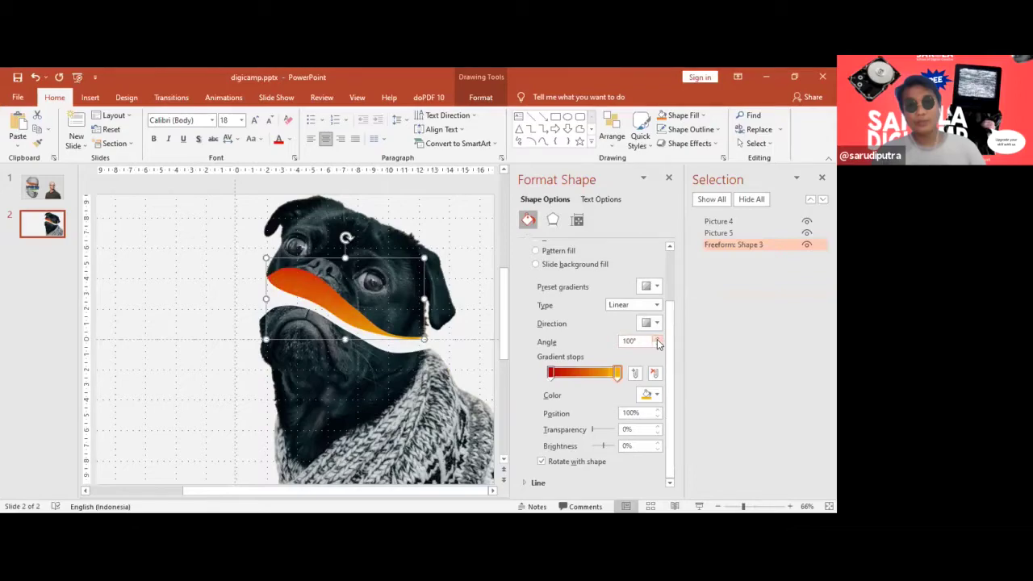
pyautogui.click(658, 339)
pyautogui.click(658, 340)
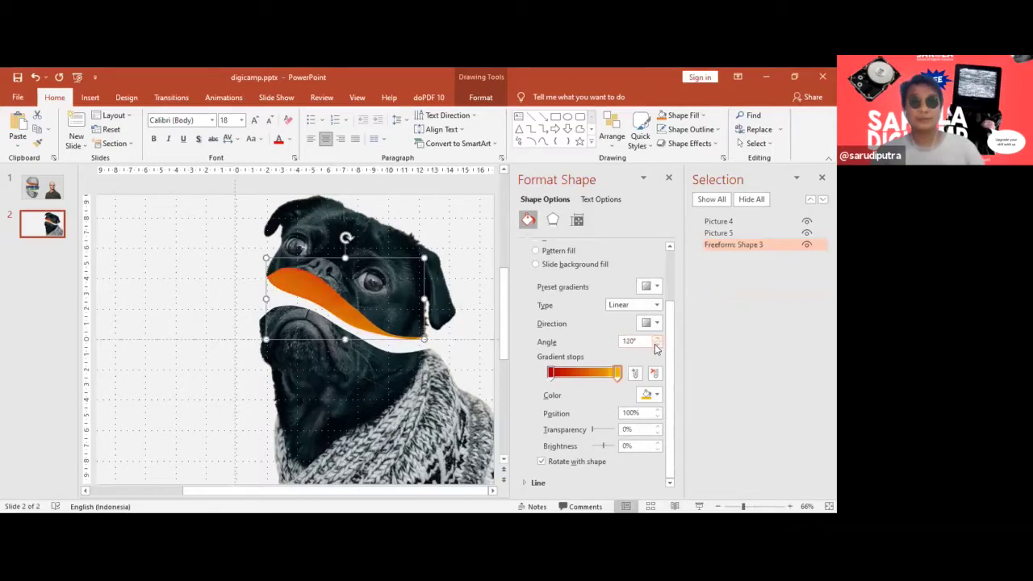
pyautogui.click(657, 346)
pyautogui.click(657, 346)
pyautogui.click(658, 339)
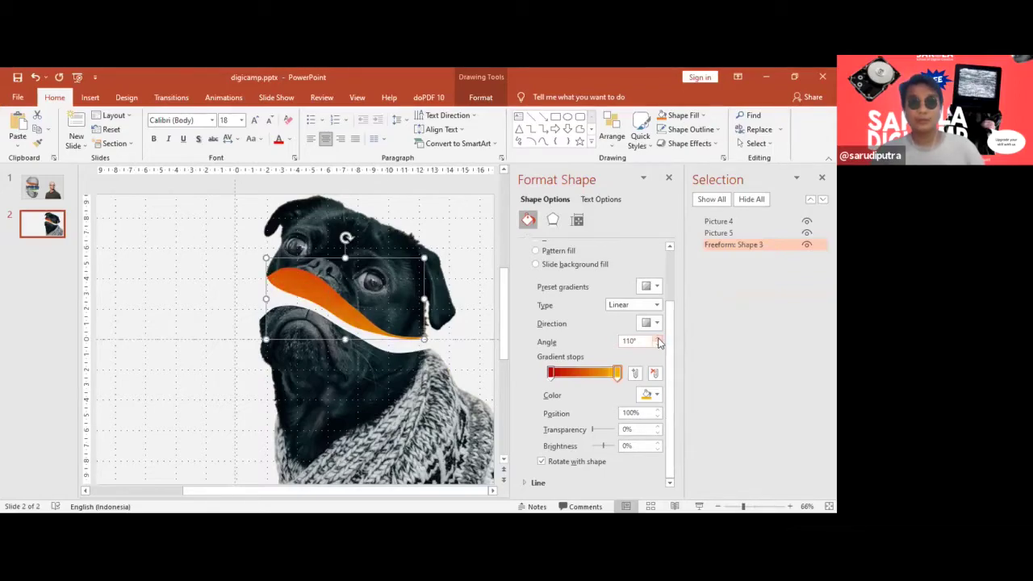
# Drag the red gradient stop right to about 30%, leaving orange near 92%.
pyautogui.click(552, 374)
pyautogui.moveTo(556, 376)
pyautogui.mouseDown()
pyautogui.moveTo(607, 374)
pyautogui.moveTo(567, 374)
pyautogui.mouseUp()
pyautogui.click(617, 374)
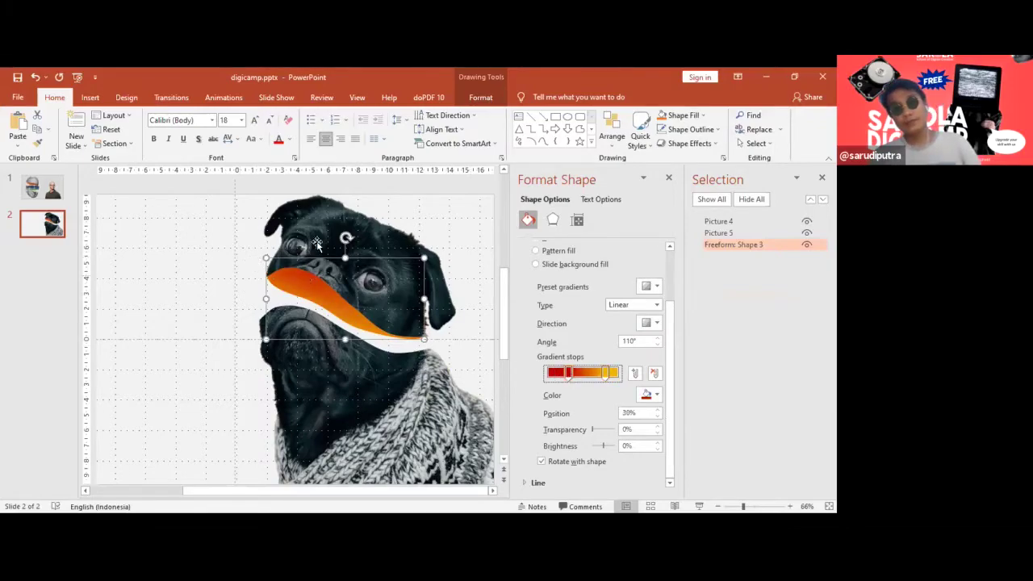
pyautogui.click(221, 263)
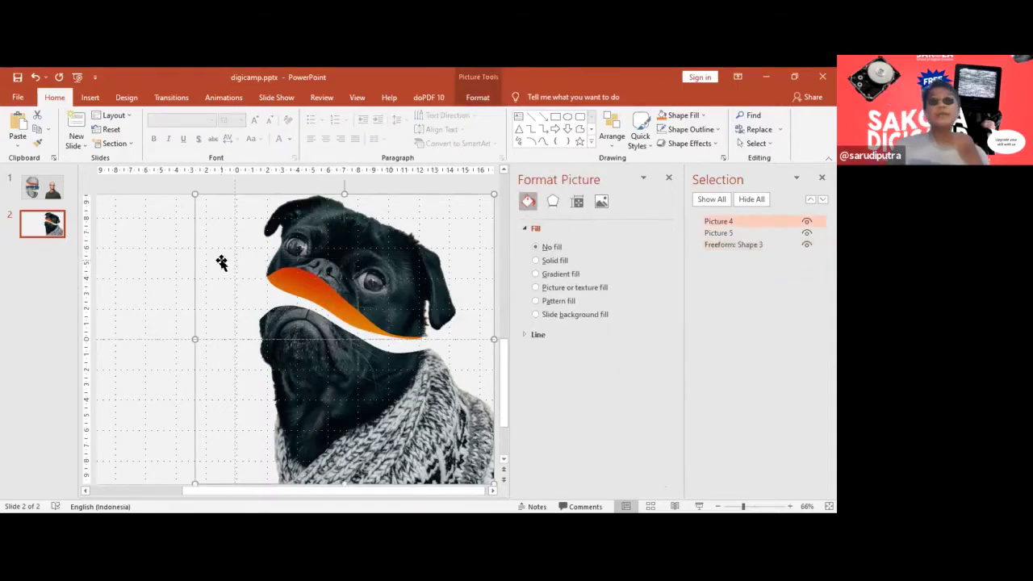
pyautogui.click(173, 251)
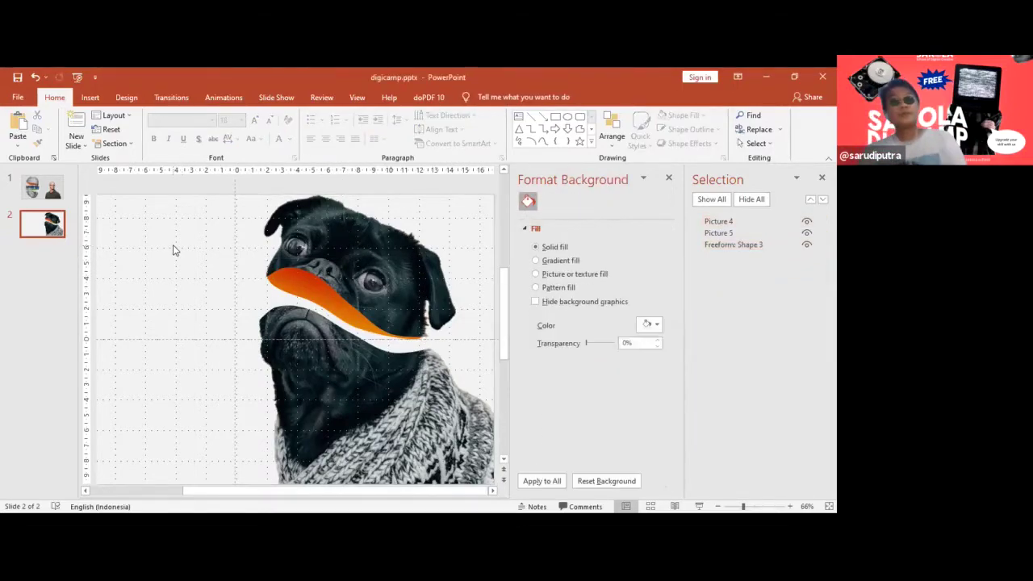
pyautogui.scroll(-3, 320, 296)
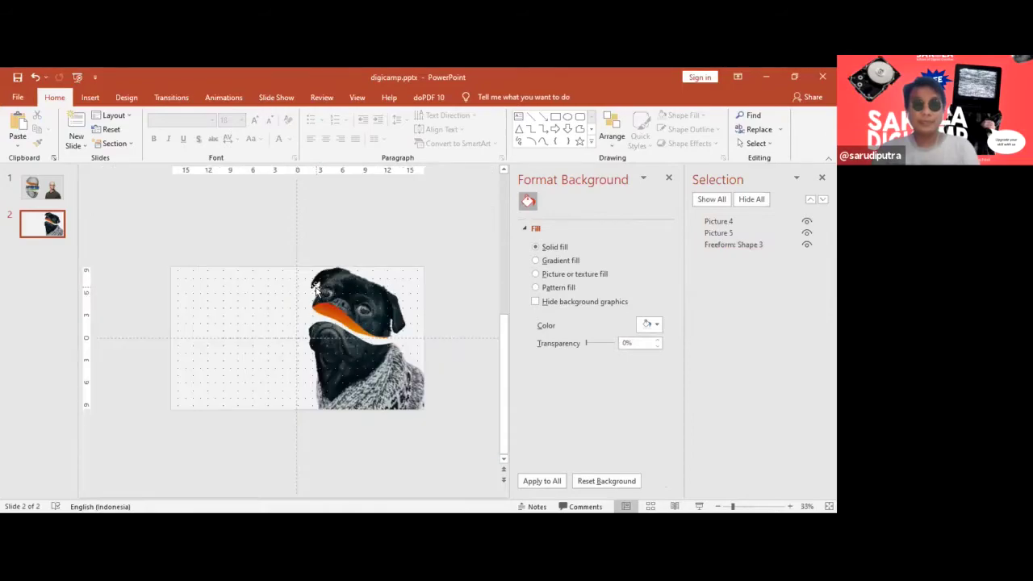
pyautogui.scroll(2, 425, 353)
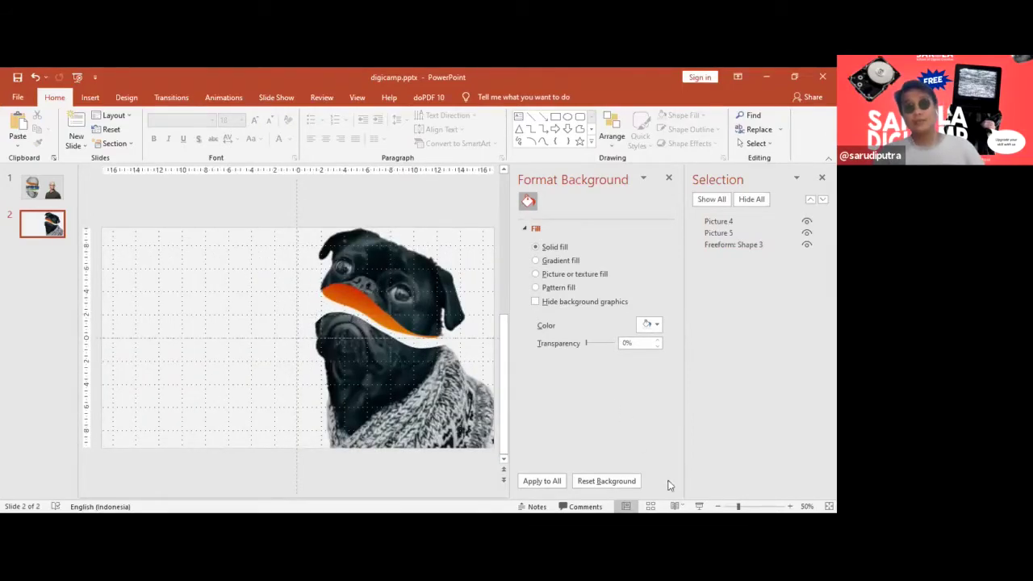
pyautogui.click(697, 506)
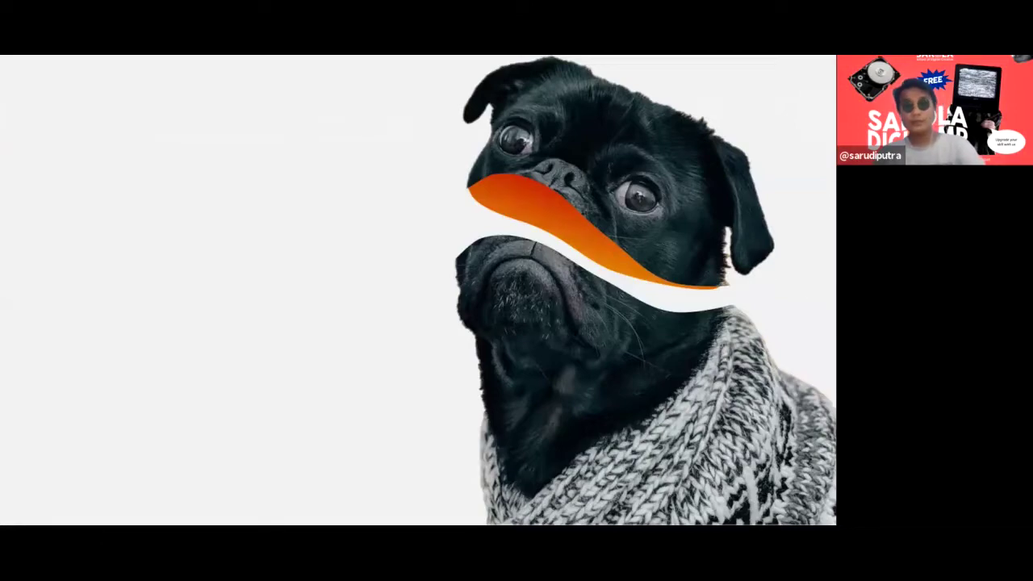
pyautogui.press('Escape')
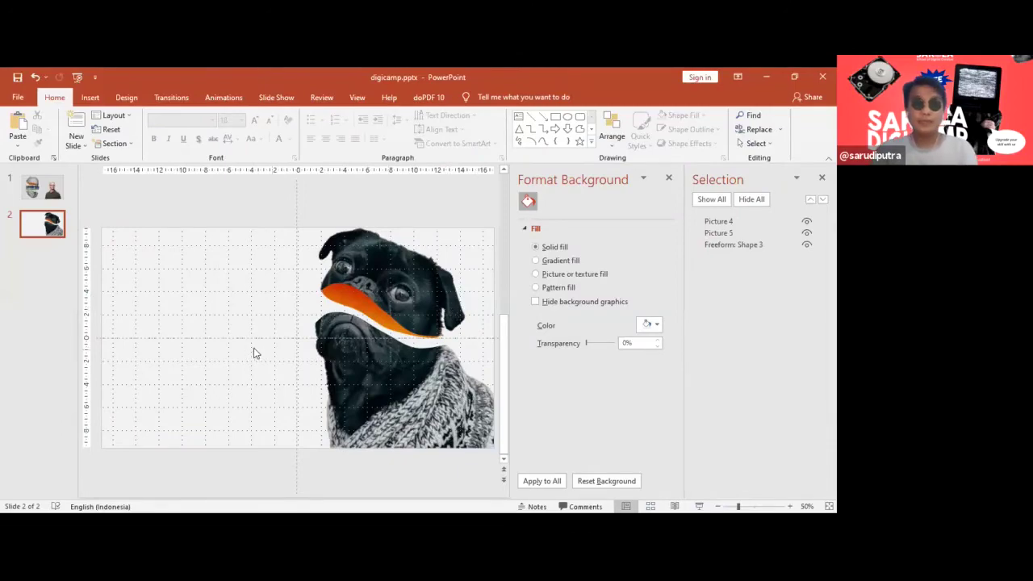
pyautogui.click(361, 381)
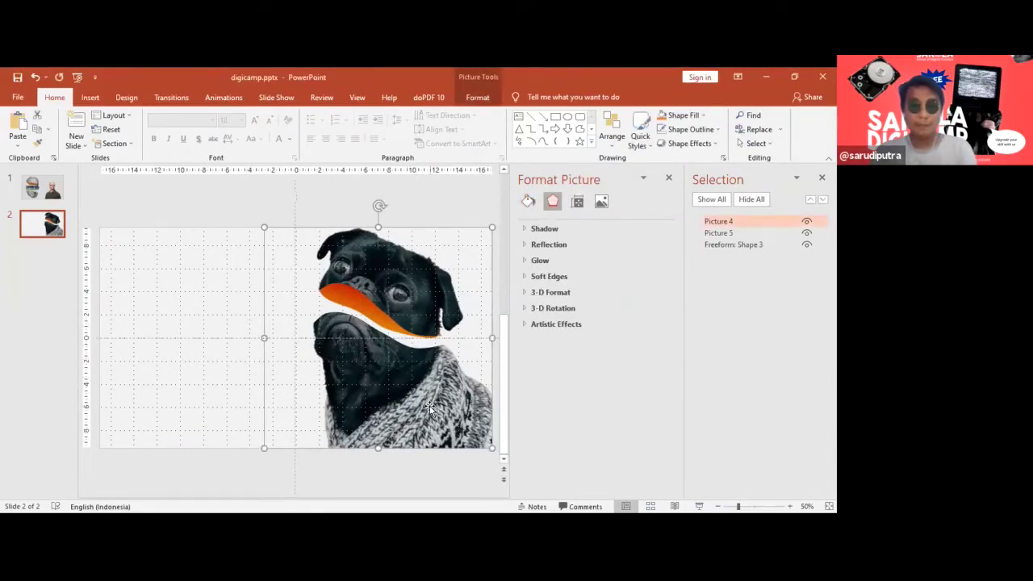
pyautogui.scroll(1, 426, 404)
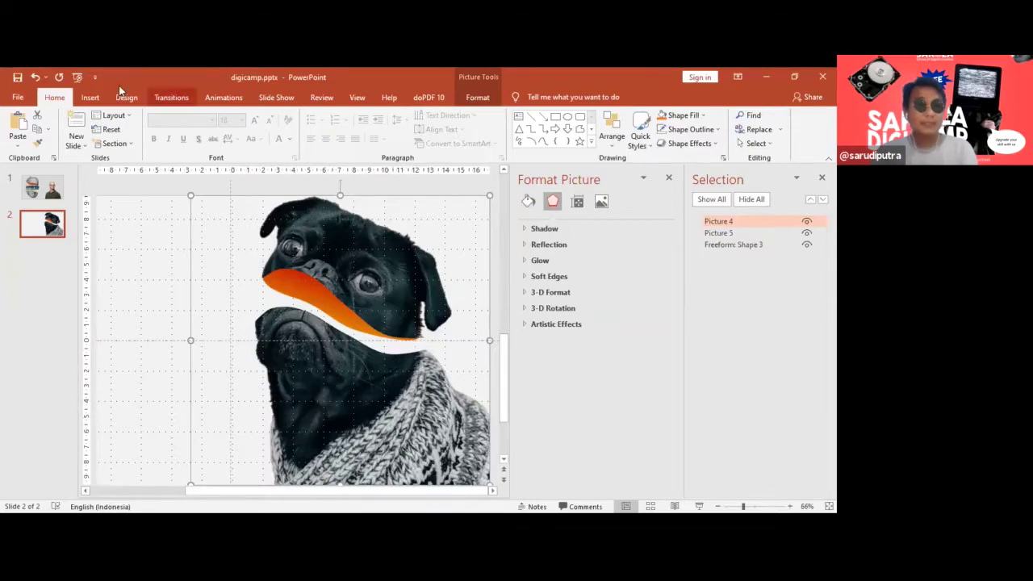
# Trace a blue freeform scribble over the pug's lower face, following the orange slice's curve.
pyautogui.click(90, 97)
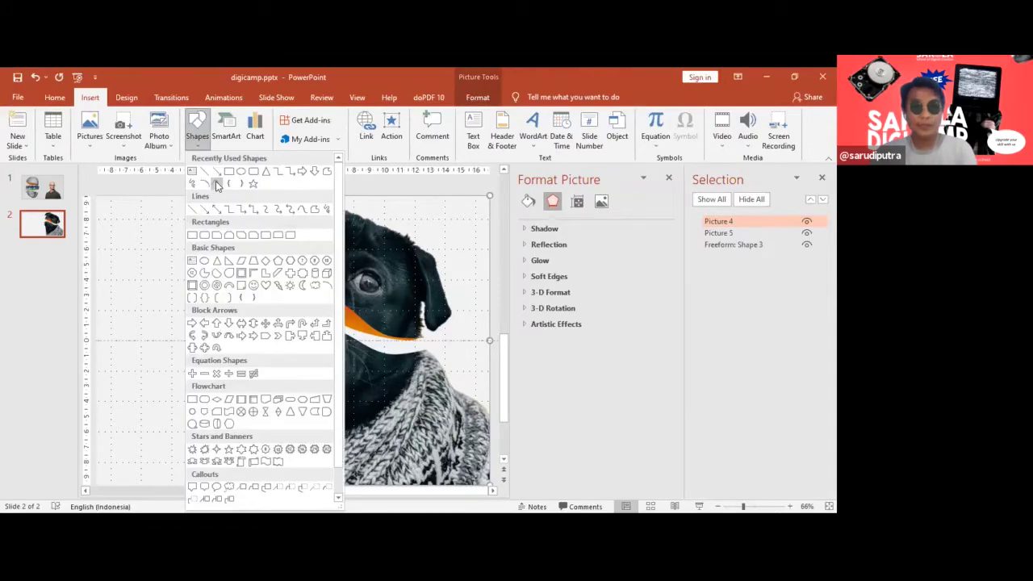
pyautogui.click(216, 185)
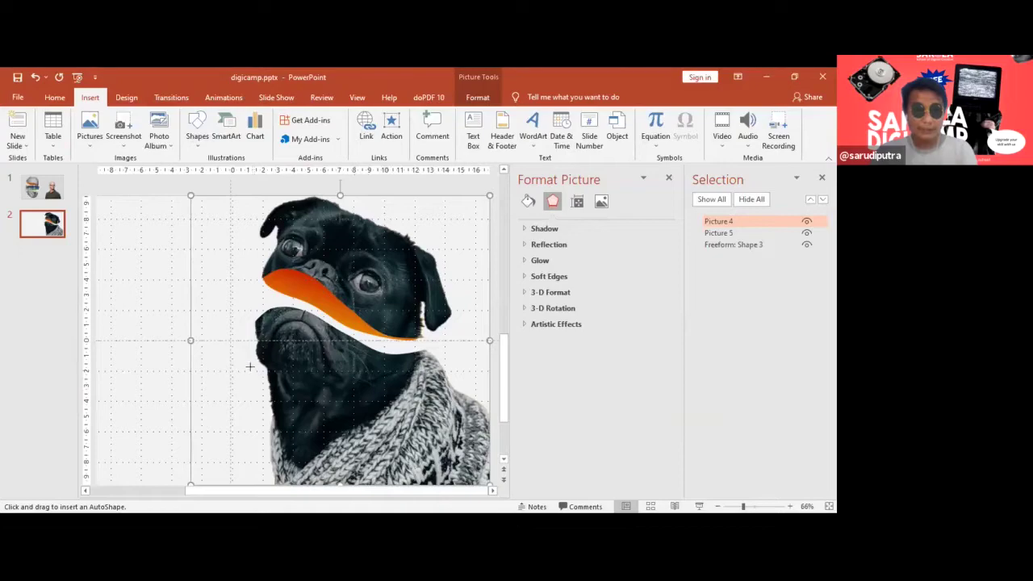
pyautogui.press('Escape')
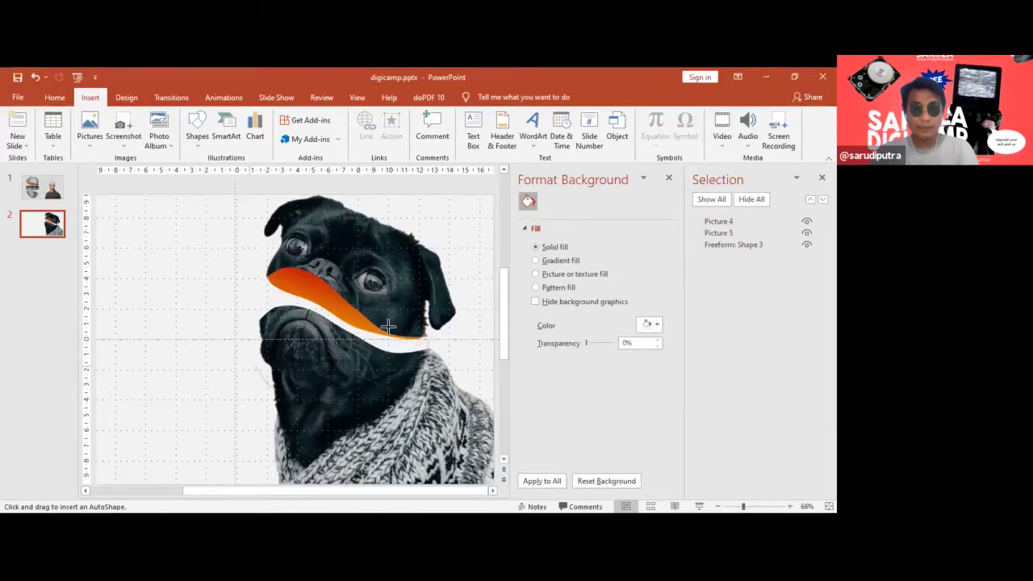
pyautogui.moveTo(388, 326); pyautogui.dragTo(245, 312)
pyautogui.moveTo(245, 313); pyautogui.dragTo(250, 365)
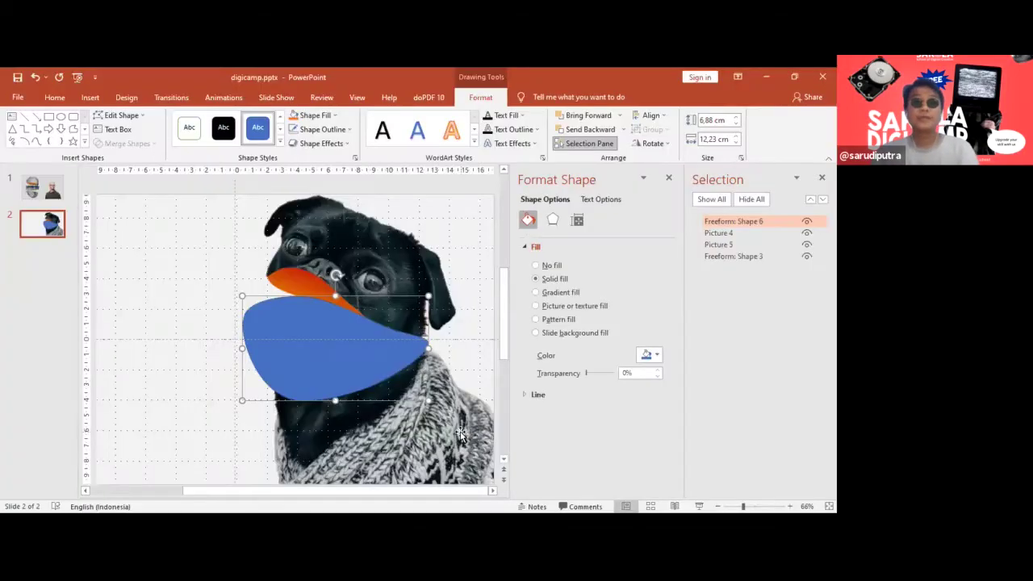
# Fragment the pug photo with the blue freeform and delete the stray eye fragment.
pyautogui.click(462, 382)
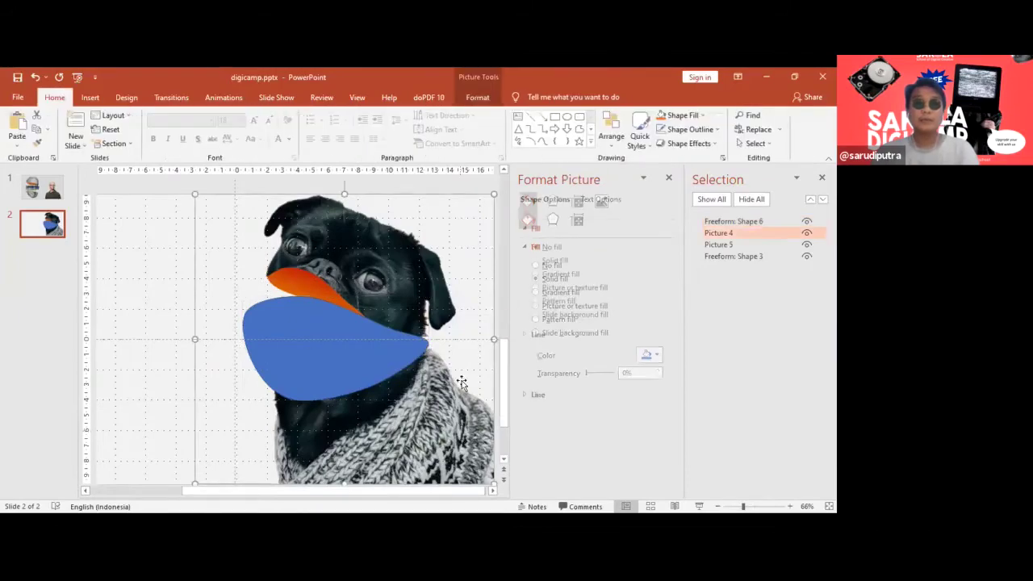
pyautogui.keyDown('shift'); pyautogui.click(288, 346); pyautogui.keyUp('shift')
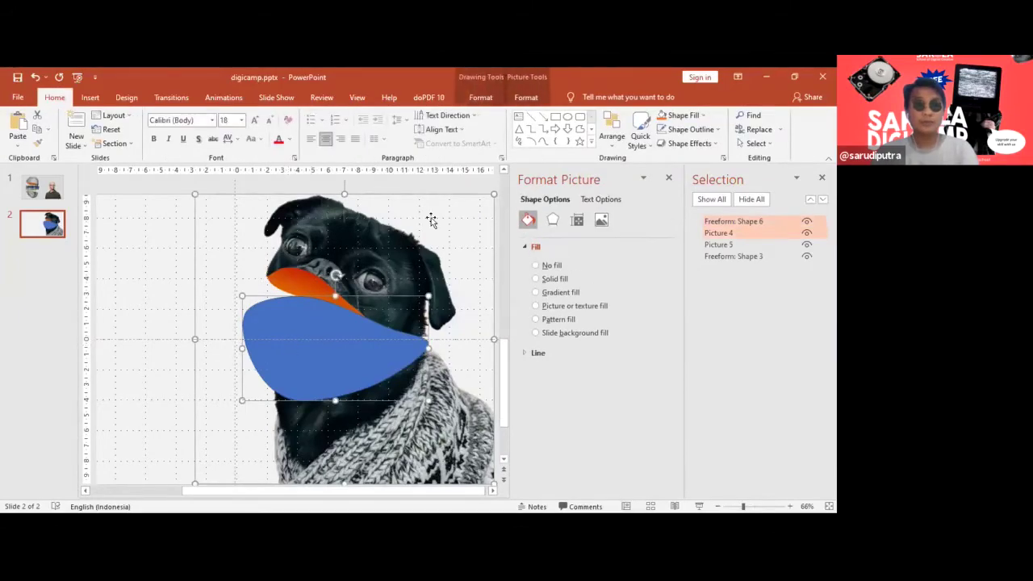
pyautogui.click(482, 97)
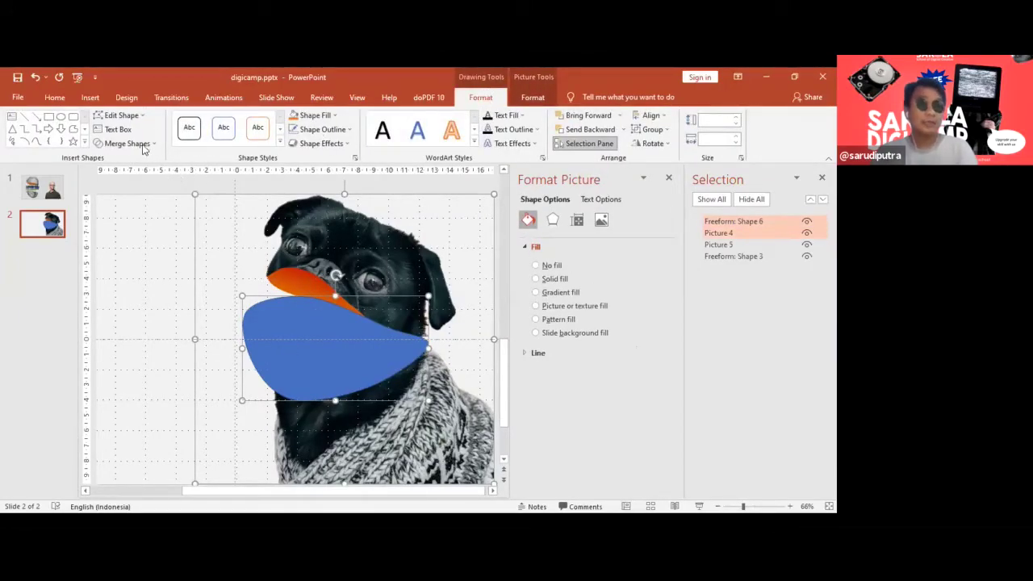
pyautogui.click(140, 145)
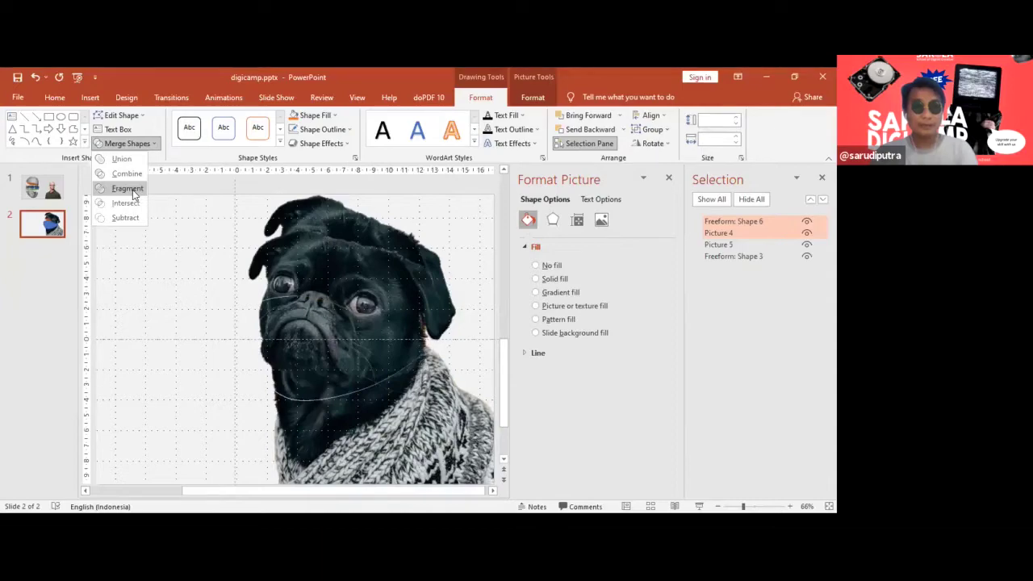
pyautogui.click(133, 192)
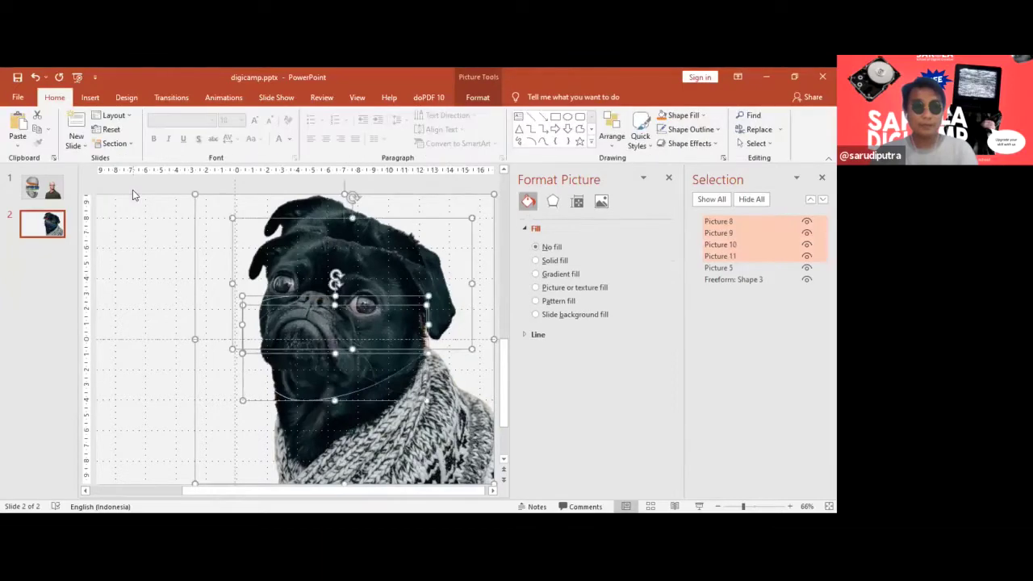
pyautogui.click(165, 288)
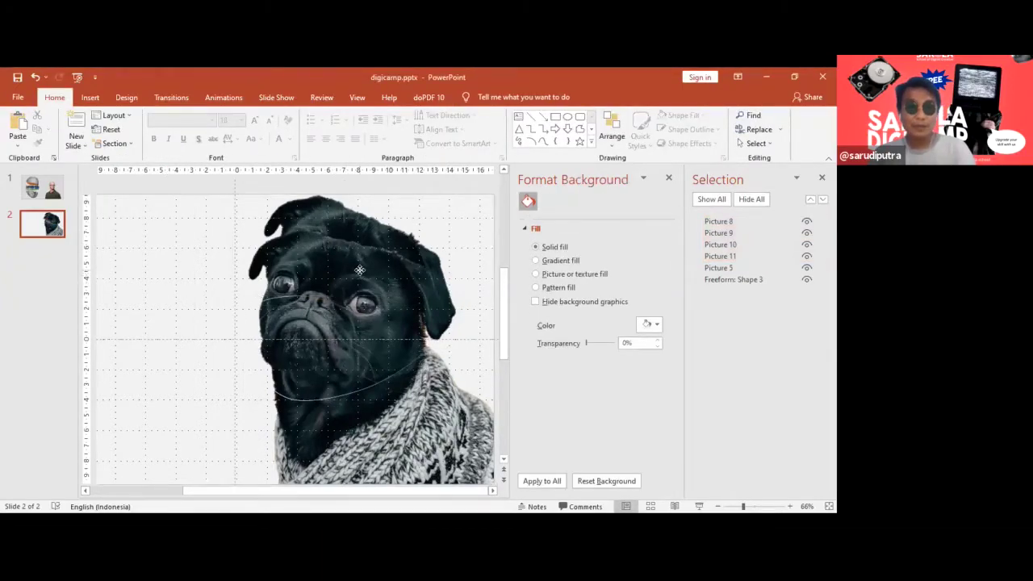
pyautogui.moveTo(333, 274); pyautogui.dragTo(205, 255)
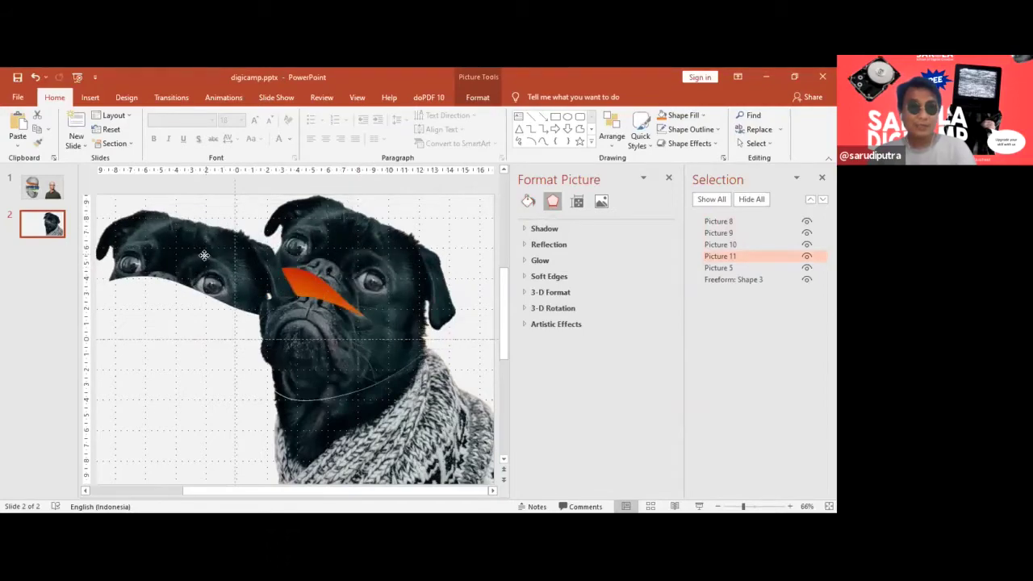
pyautogui.press('Delete')
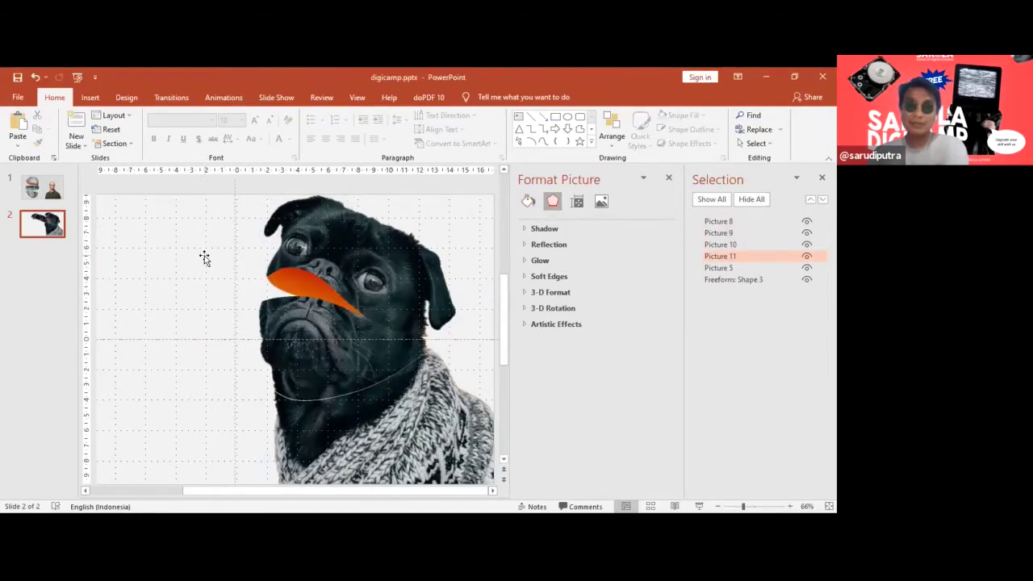
# Move the lower-face fragment left and up, exposing a white gap above the sweater.
pyautogui.click(328, 346)
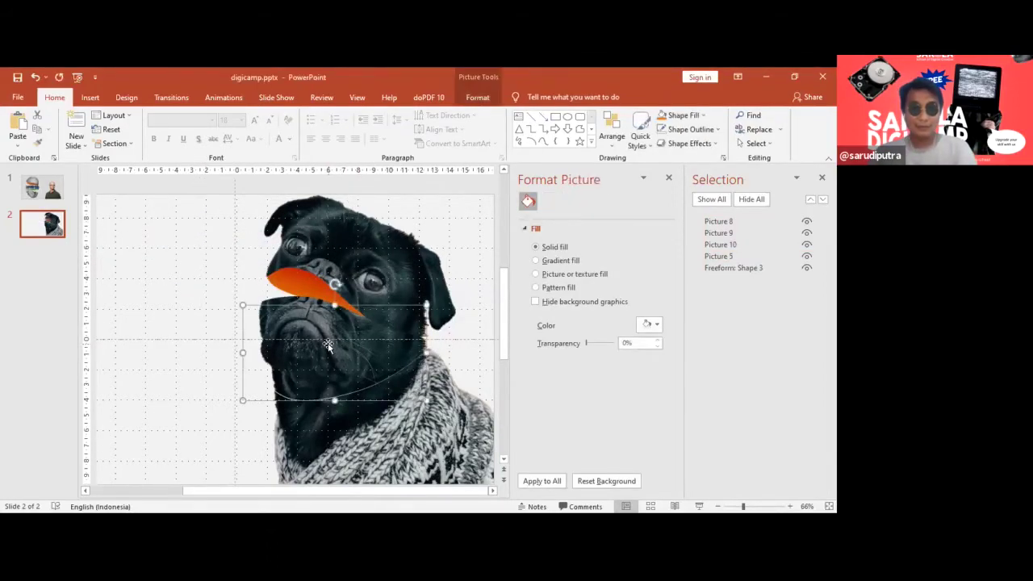
pyautogui.click(305, 301)
pyautogui.moveTo(305, 301); pyautogui.dragTo(201, 233)
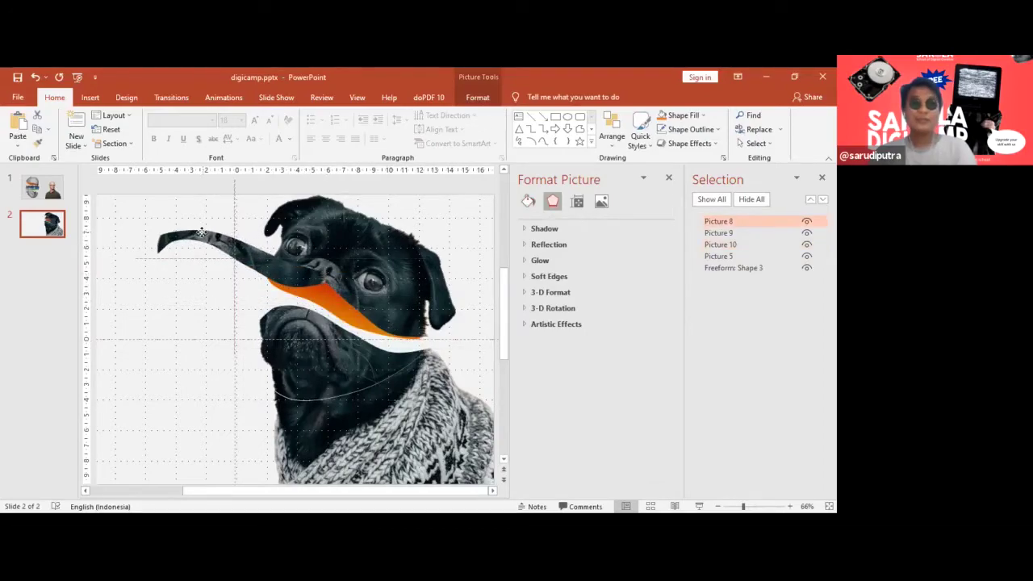
pyautogui.moveTo(201, 232); pyautogui.dragTo(208, 310)
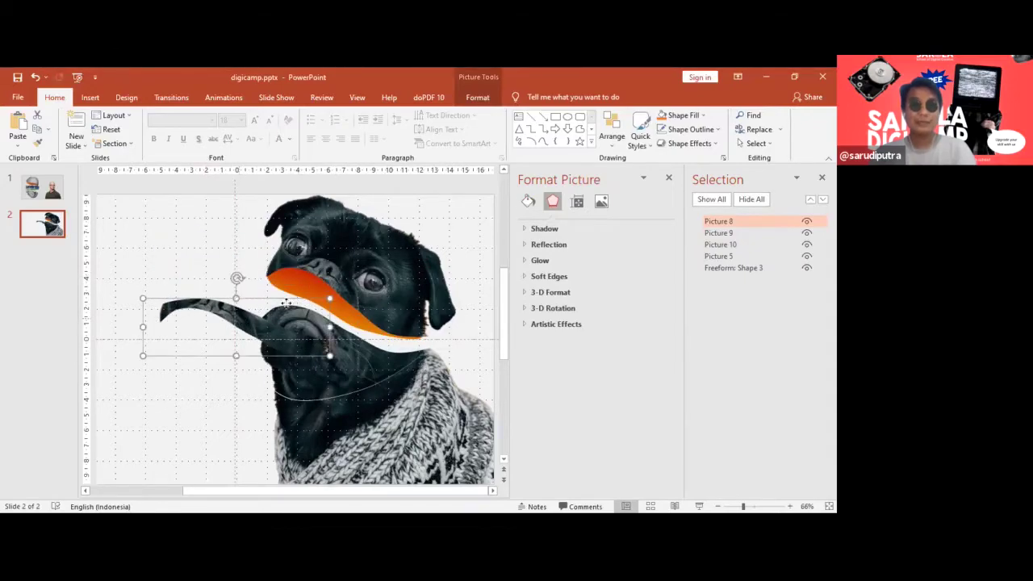
pyautogui.hotkey('ctrl', 'z')
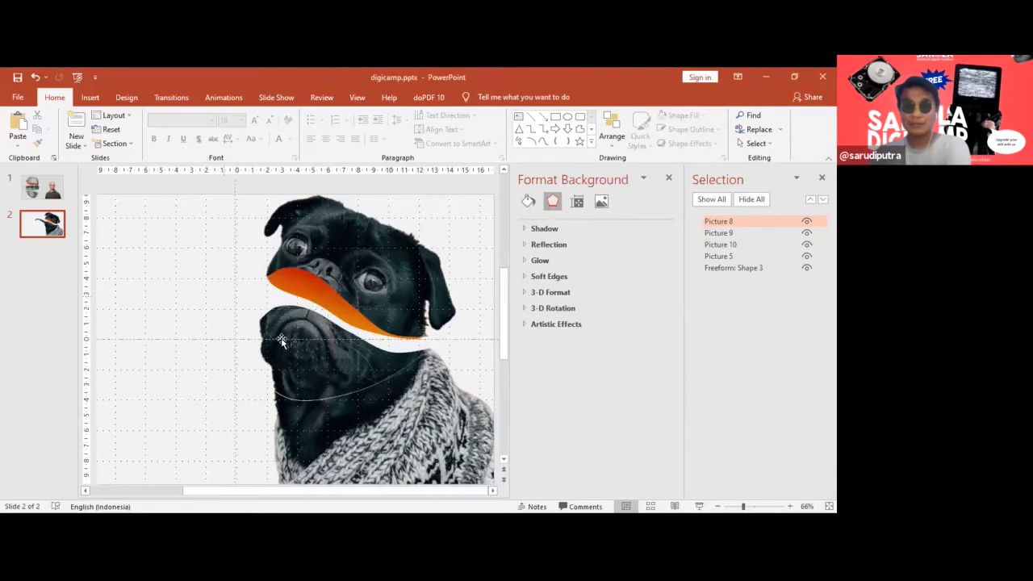
pyautogui.click(282, 341)
pyautogui.moveTo(282, 341)
pyautogui.mouseDown()
pyautogui.moveTo(274, 332)
pyautogui.moveTo(319, 333)
pyautogui.mouseUp()
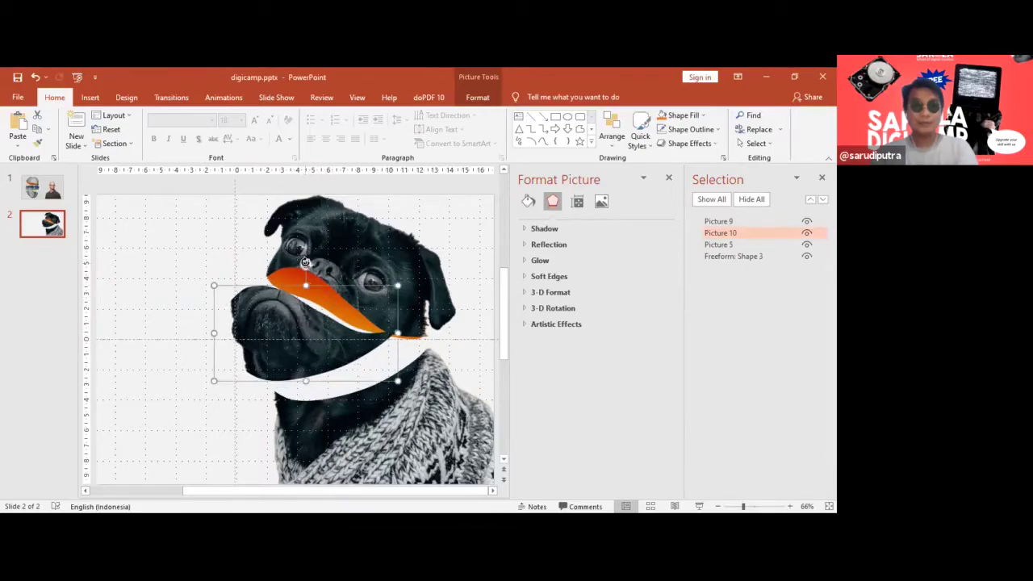
# Rotate the lower-face piece and place it against the snout.
pyautogui.moveTo(305, 262); pyautogui.dragTo(278, 257)
pyautogui.moveTo(311, 333)
pyautogui.mouseDown()
pyautogui.moveTo(283, 350)
pyautogui.moveTo(323, 374)
pyautogui.mouseUp()
pyautogui.scroll(-1, 424, 371)
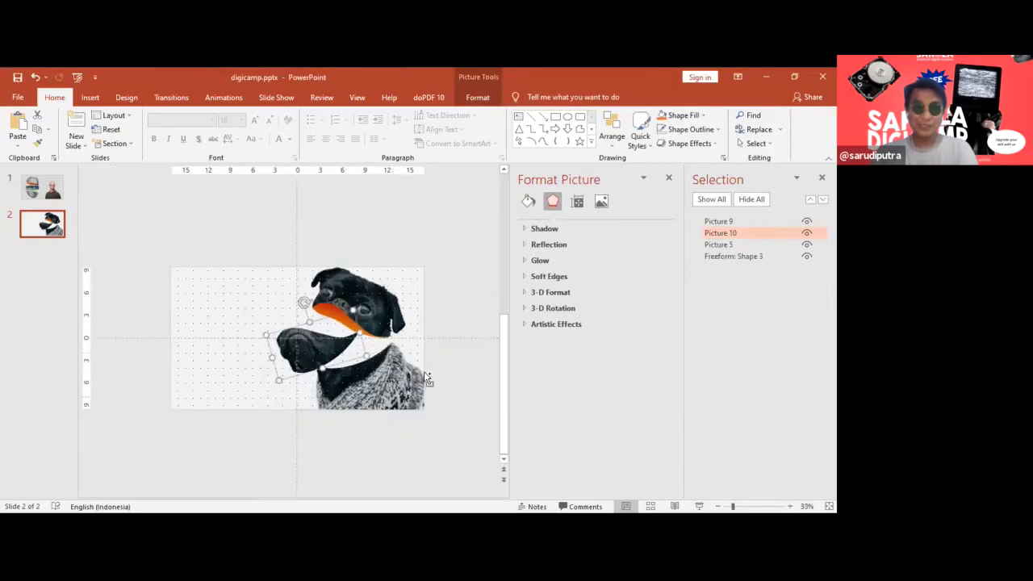
pyautogui.scroll(1, 424, 372)
pyautogui.scroll(-2, 423, 371)
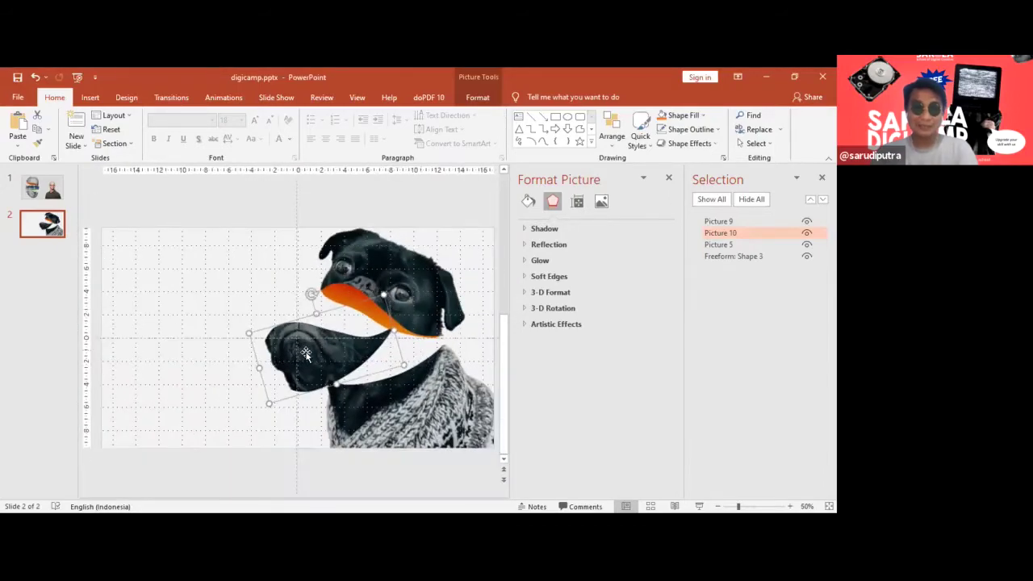
# Move the body piece, Picture 9, below the head piece in the Selection Pane.
pyautogui.click(279, 345)
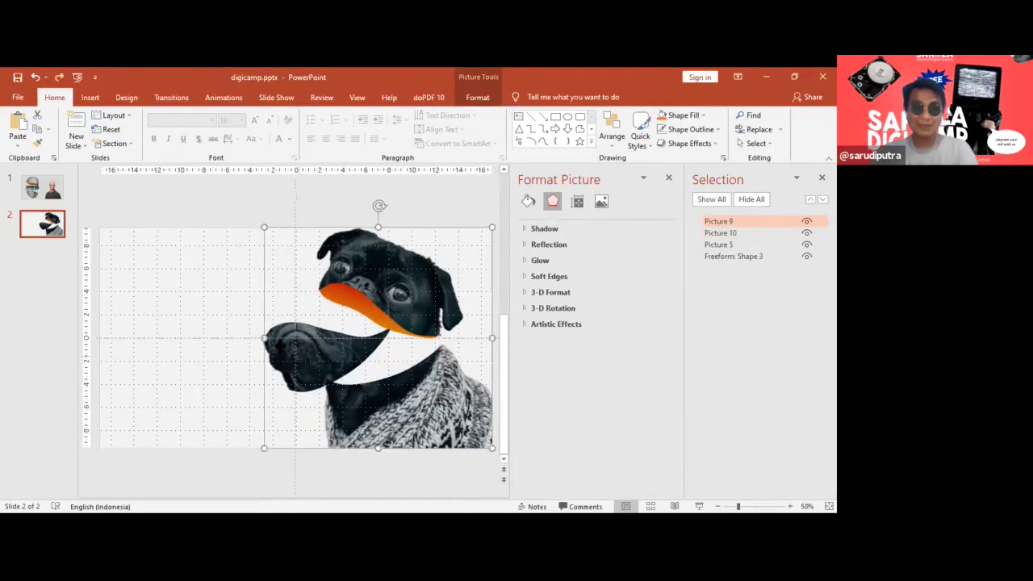
pyautogui.moveTo(719, 221); pyautogui.dragTo(718, 252)
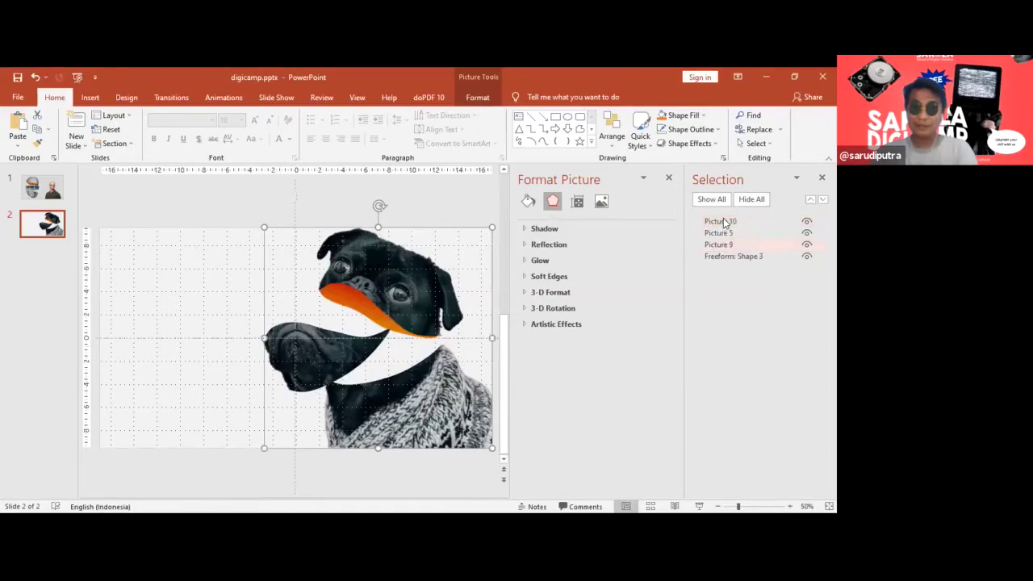
pyautogui.keyDown('ctrl'); pyautogui.click(720, 221); pyautogui.keyUp('ctrl')
# Nudge and tilt the muzzle piece further so it juts out to the left.
pyautogui.click(721, 223)
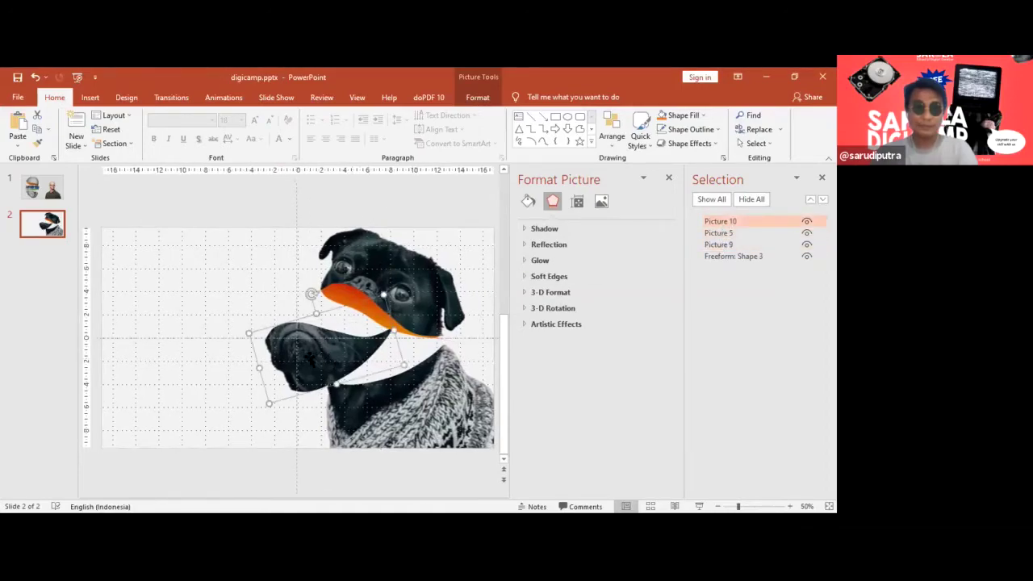
pyautogui.moveTo(304, 349); pyautogui.dragTo(302, 350)
pyautogui.moveTo(306, 279); pyautogui.dragTo(306, 281)
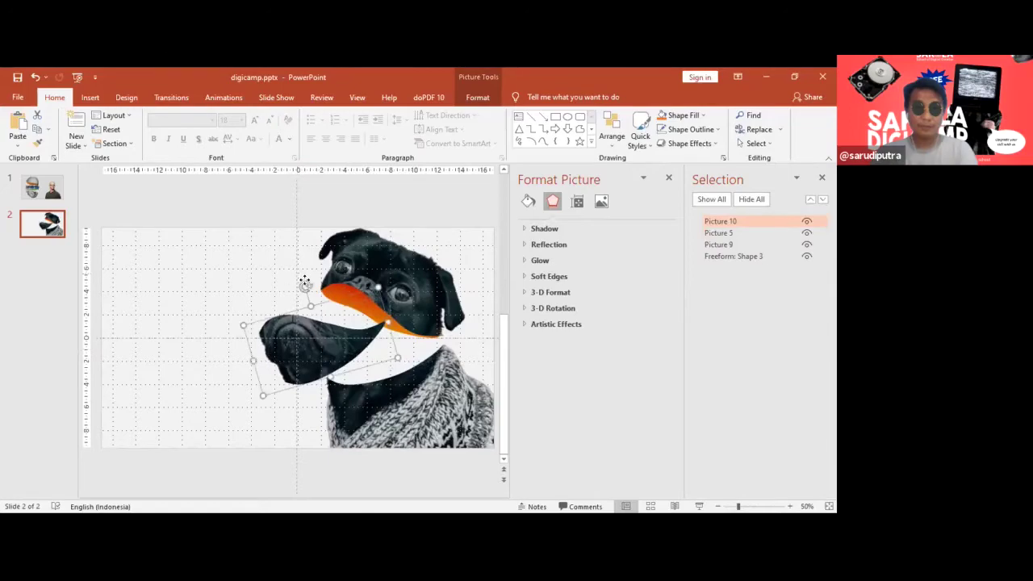
pyautogui.click(311, 281)
pyautogui.click(306, 294)
pyautogui.moveTo(310, 287); pyautogui.dragTo(316, 292)
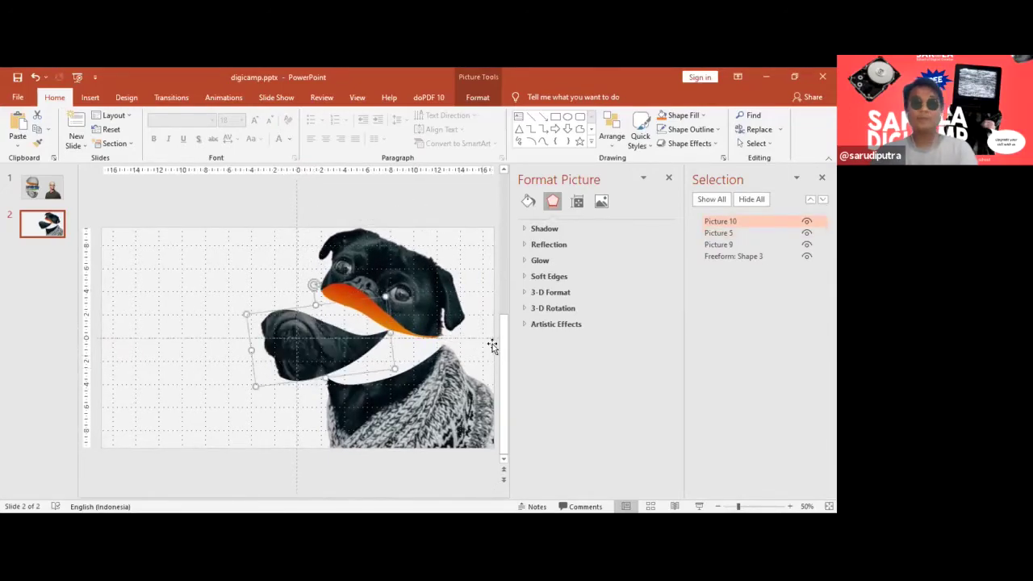
pyautogui.click(473, 245)
pyautogui.click(242, 278)
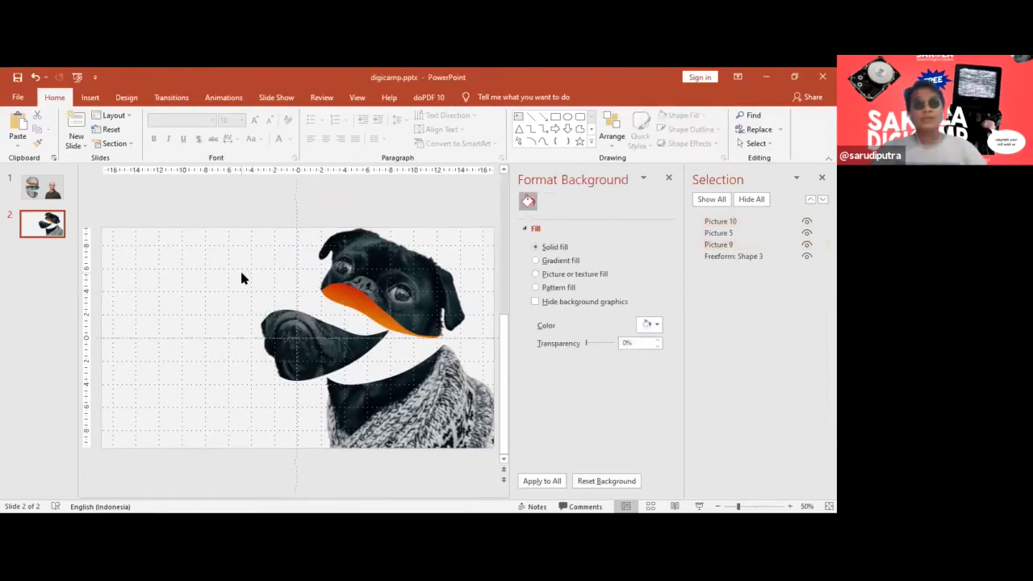
pyautogui.click(311, 356)
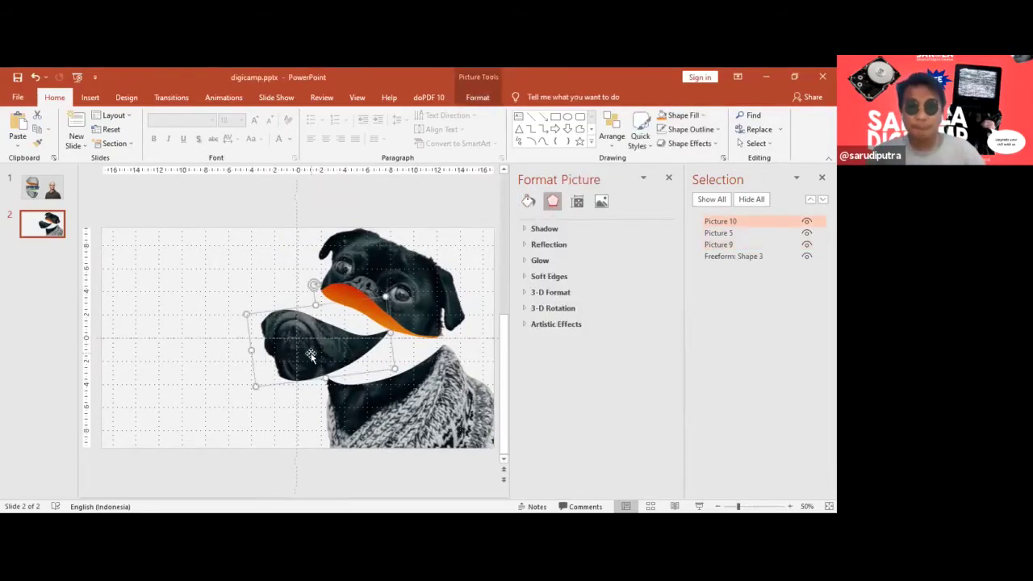
pyautogui.click(387, 266)
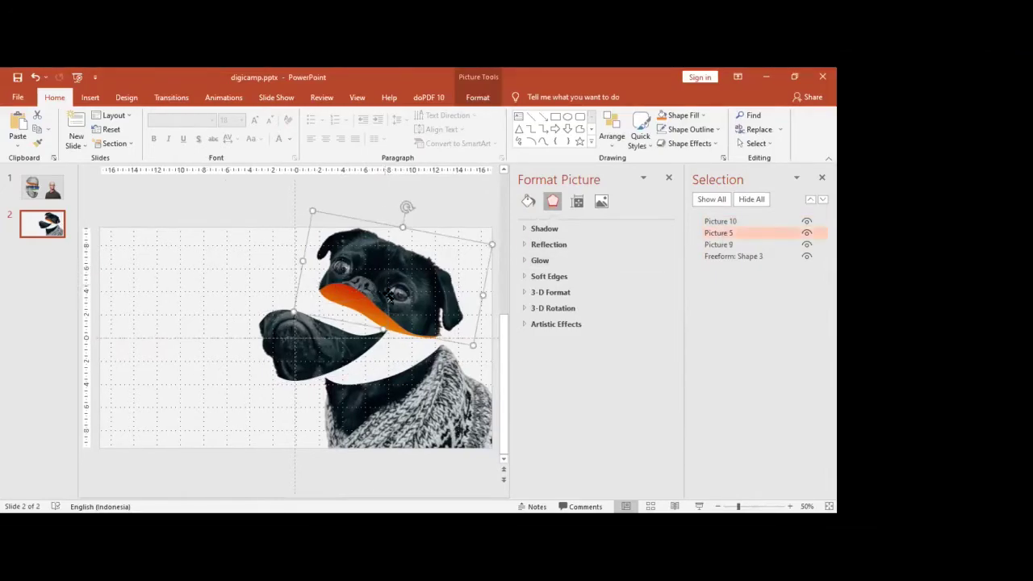
# Group the pug's head piece with the orange slice shape.
pyautogui.click(723, 256)
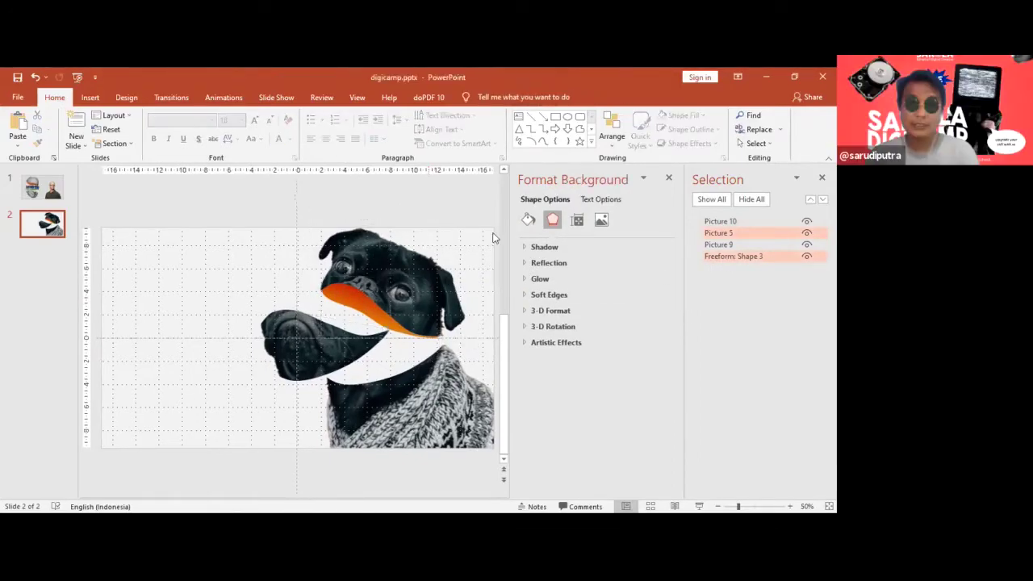
pyautogui.click(727, 233)
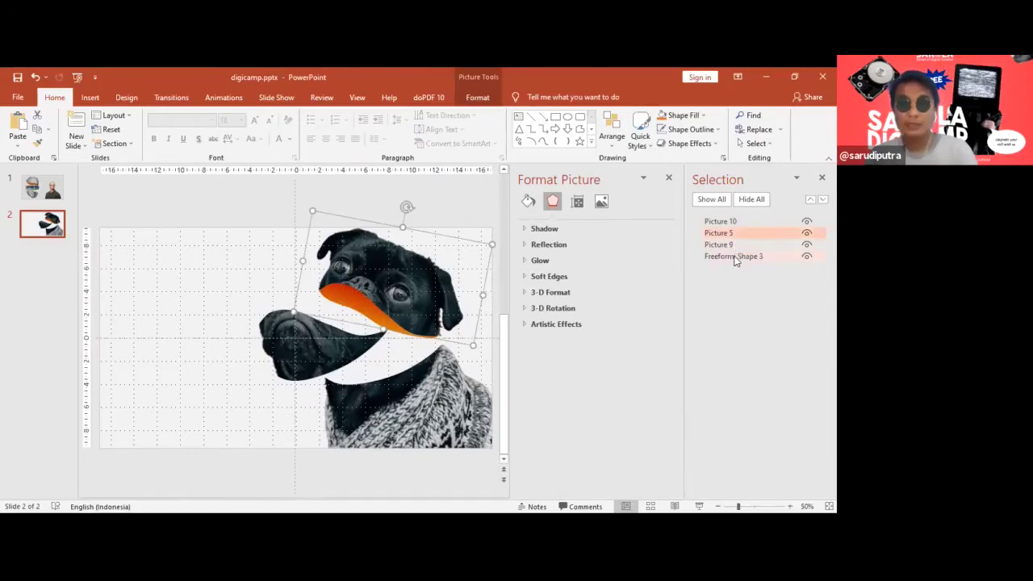
pyautogui.keyDown('ctrl'); pyautogui.click(733, 256); pyautogui.keyUp('ctrl')
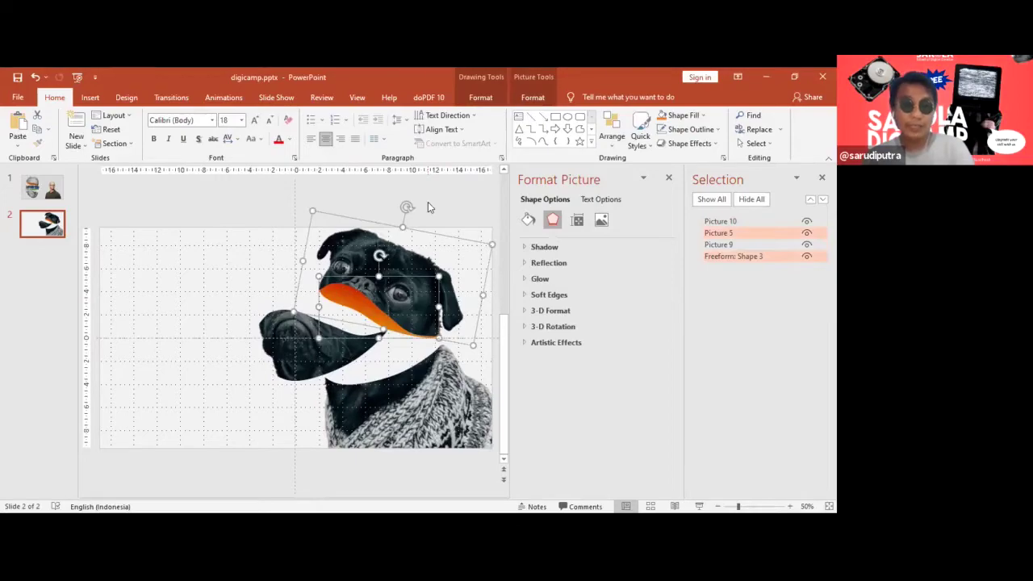
pyautogui.hotkey('ctrl', 'g')
# Rename the group 'kepala' and move it to the top of the layer order.
pyautogui.click(700, 234)
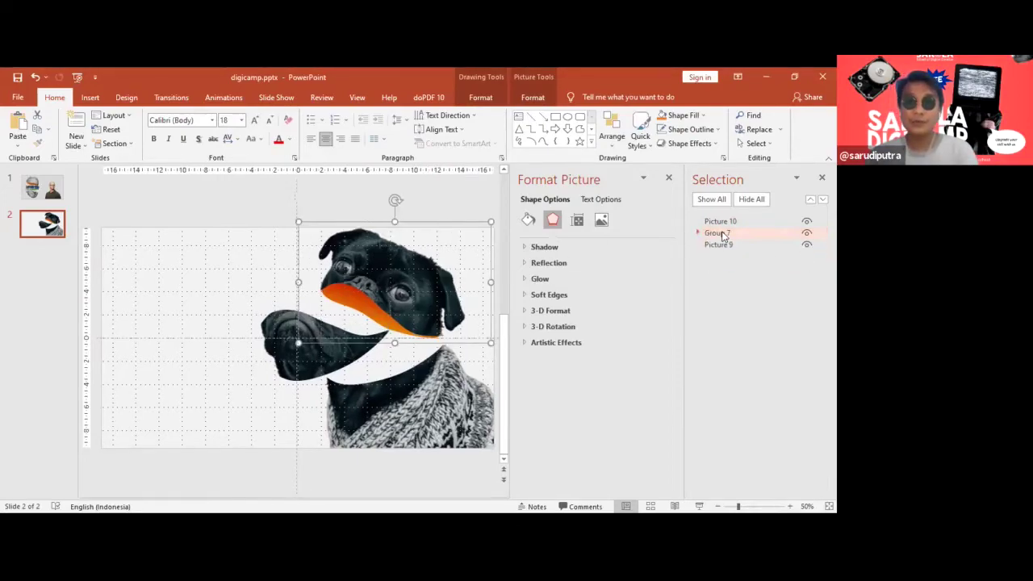
pyautogui.click(715, 232)
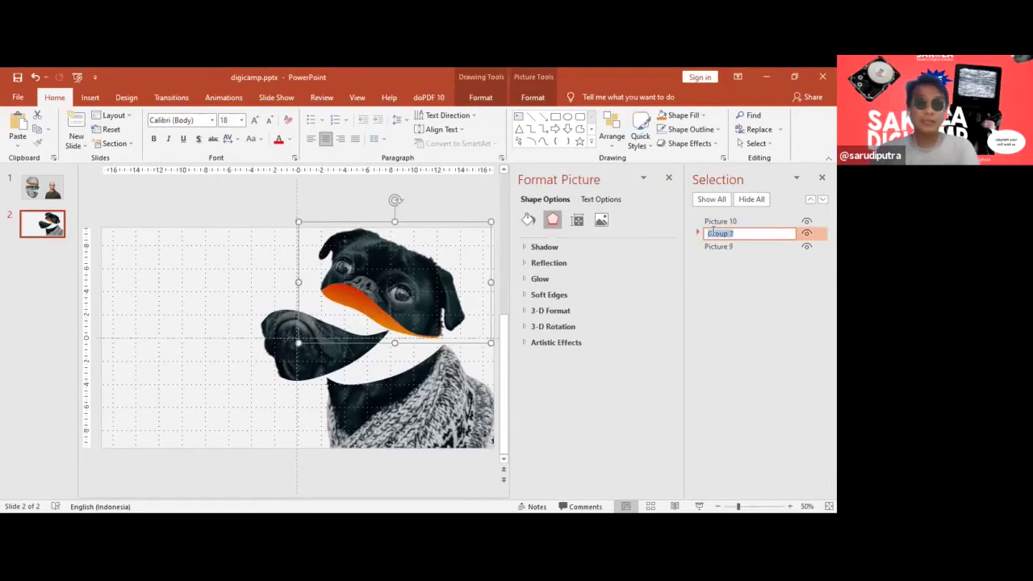
pyautogui.write('kepala')
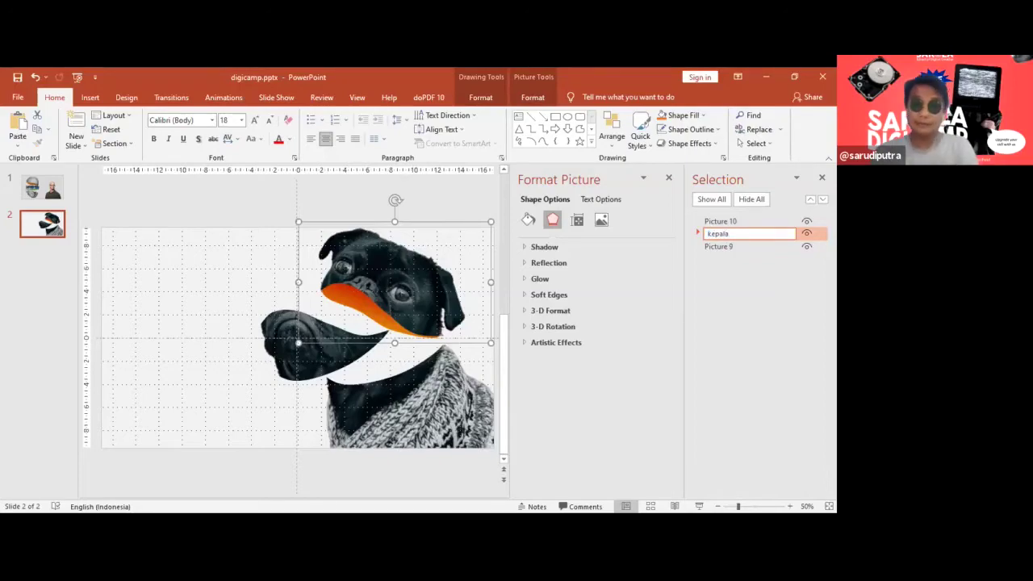
pyautogui.press('Return')
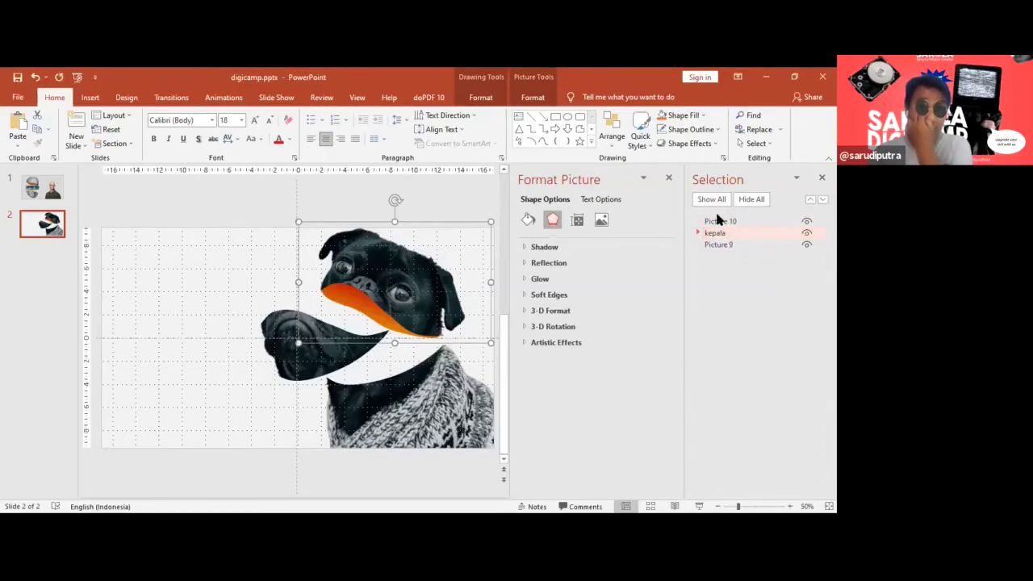
pyautogui.moveTo(715, 232); pyautogui.dragTo(715, 219)
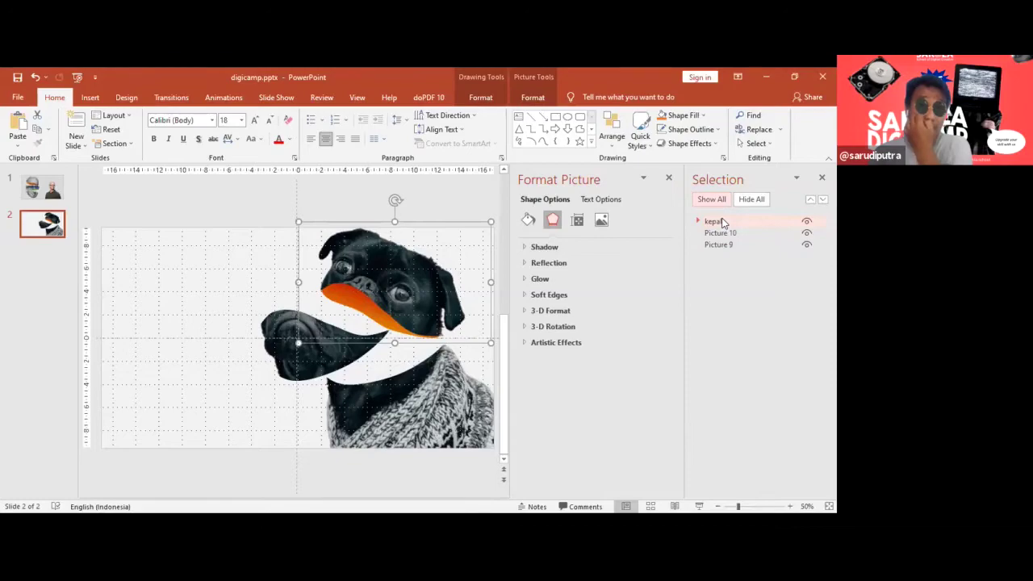
pyautogui.click(306, 327)
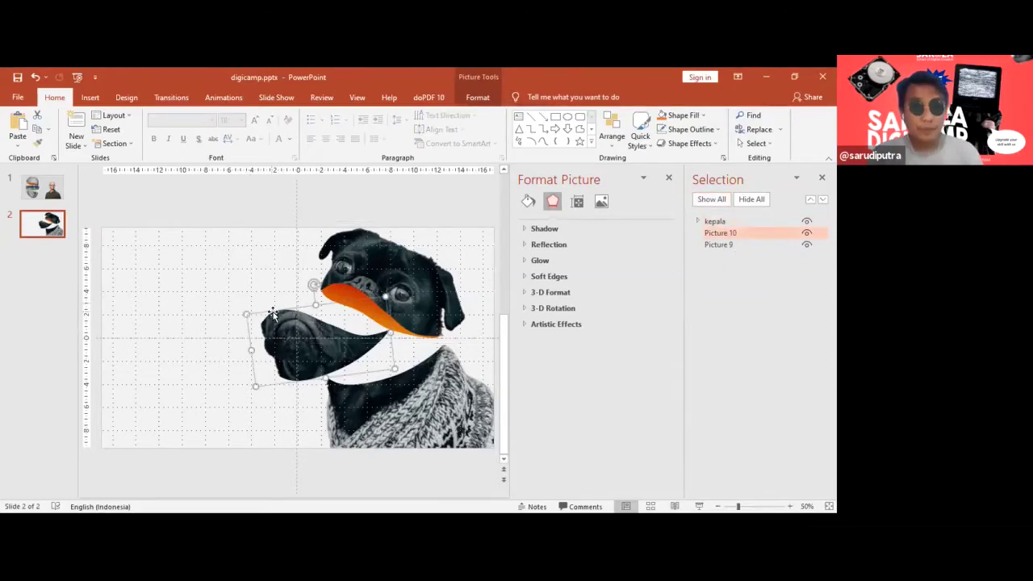
pyautogui.click(89, 96)
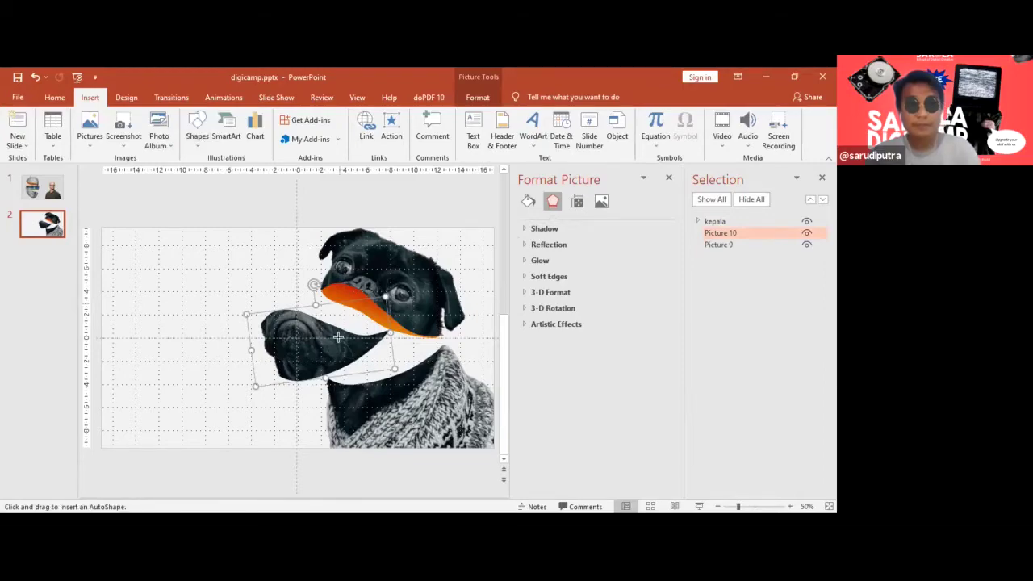
# Click out a closed freeform outline along the pug's lower jaw to form the lower beak.
pyautogui.scroll(3, 408, 307)
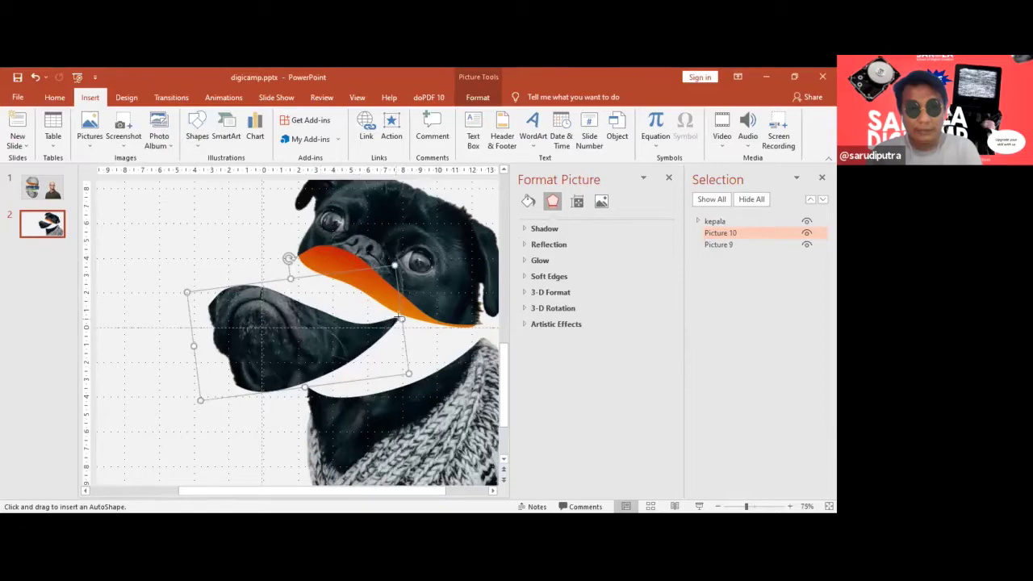
pyautogui.click(385, 308)
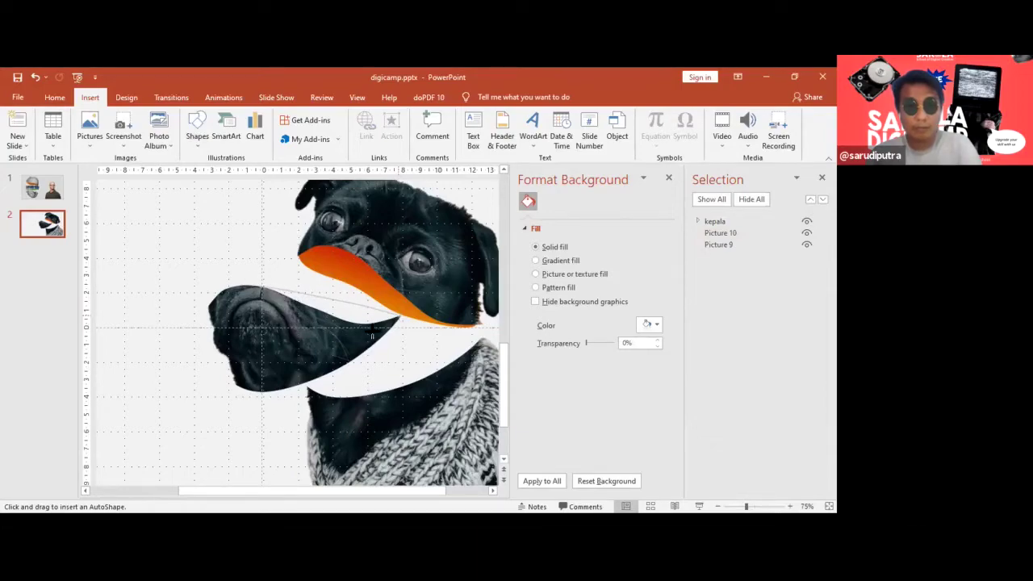
pyautogui.click(398, 331)
pyautogui.click(250, 288)
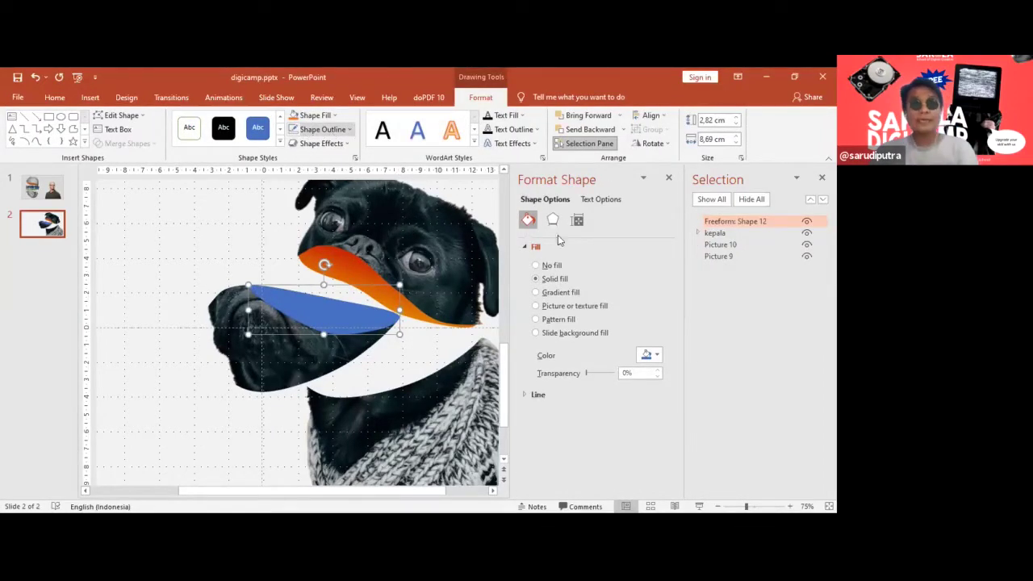
# Give the beak a yellow-to-red gradient fill and send it behind the jaw picture.
pyautogui.click(563, 295)
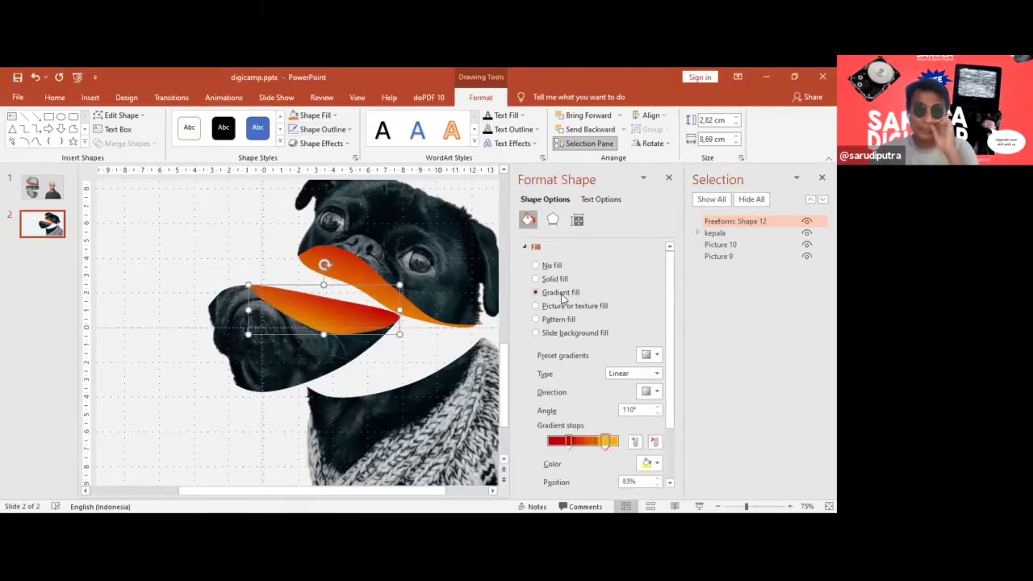
pyautogui.moveTo(609, 444)
pyautogui.mouseDown()
pyautogui.moveTo(556, 443)
pyautogui.moveTo(606, 445)
pyautogui.moveTo(564, 443)
pyautogui.mouseUp()
pyautogui.click(578, 444)
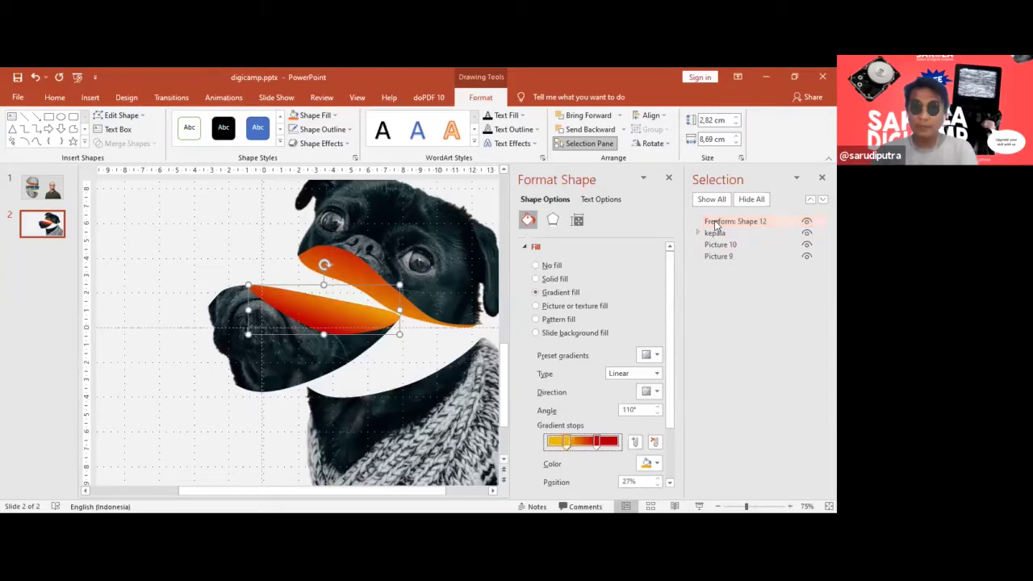
pyautogui.moveTo(719, 223); pyautogui.dragTo(717, 253)
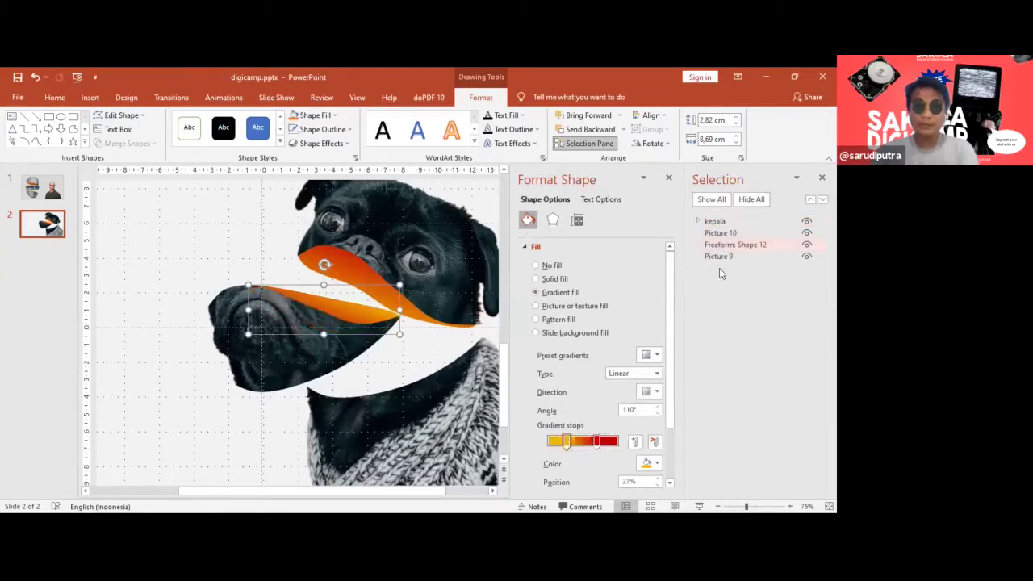
# Edit the beak's points to pull its upper curve downward.
pyautogui.click(121, 115)
pyautogui.click(125, 146)
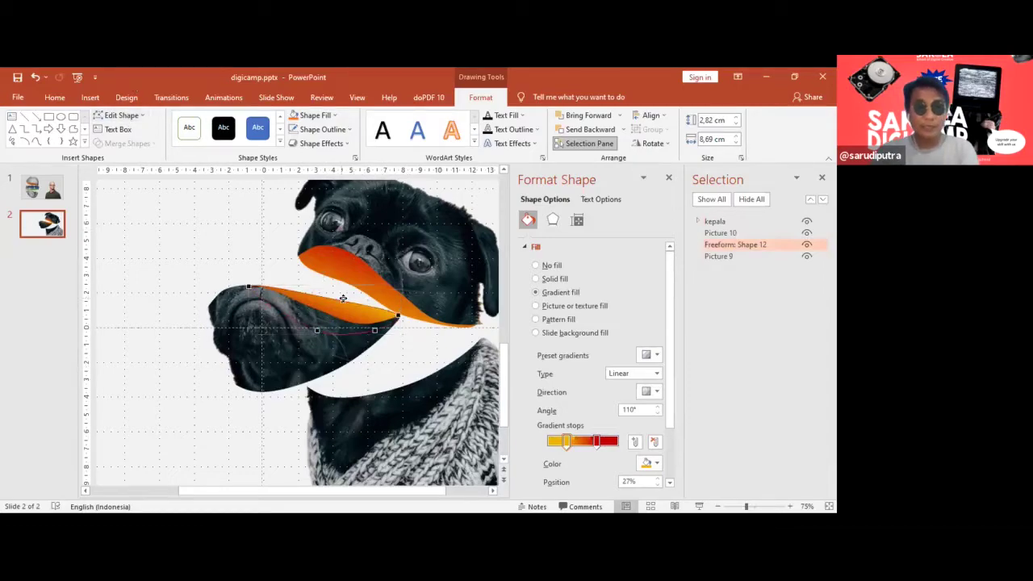
pyautogui.moveTo(343, 301)
pyautogui.mouseDown()
pyautogui.moveTo(357, 309)
pyautogui.moveTo(335, 306)
pyautogui.mouseUp()
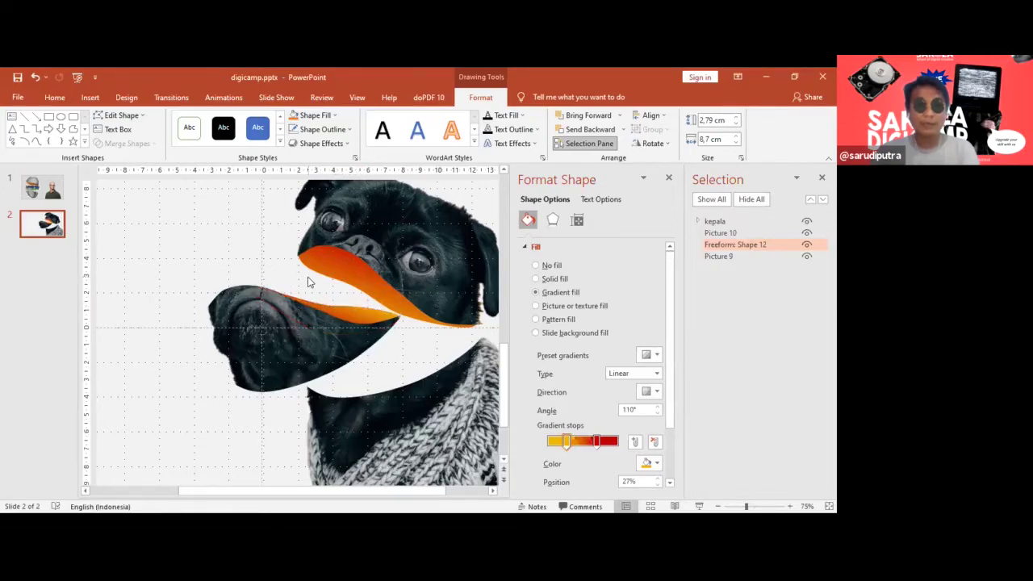
pyautogui.press('Escape')
pyautogui.press('Escape')
# Group the beak with the jaw picture, Picture 10, and name the group 'mulut'.
pyautogui.click(358, 306)
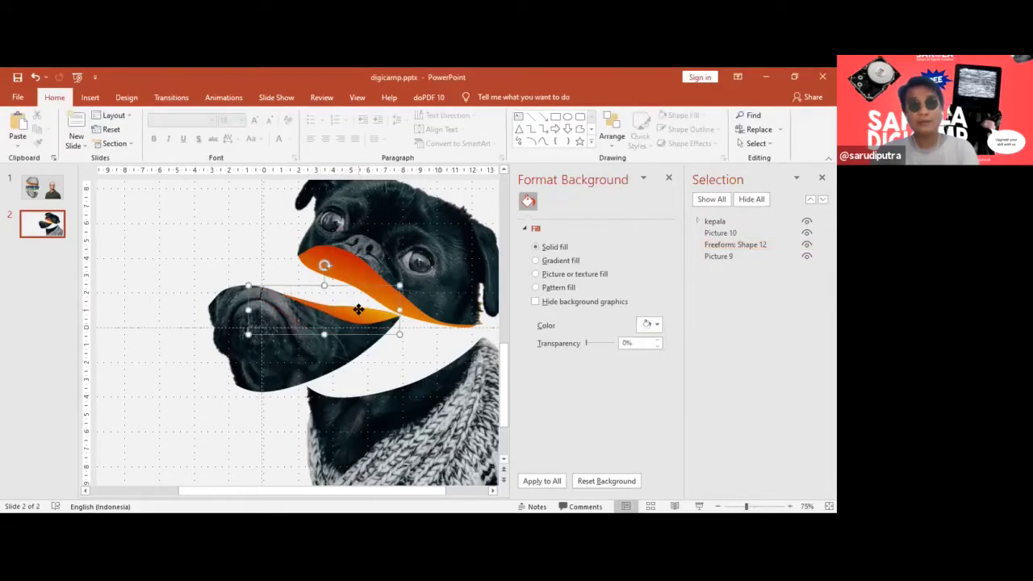
pyautogui.keyDown('shift'); pyautogui.click(303, 367); pyautogui.keyUp('shift')
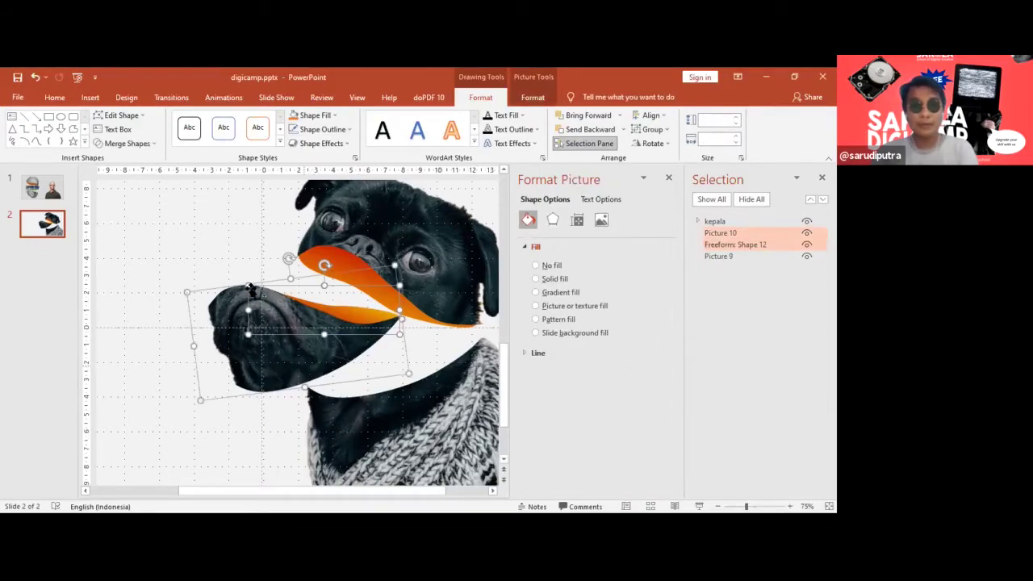
pyautogui.hotkey('ctrl', 'g')
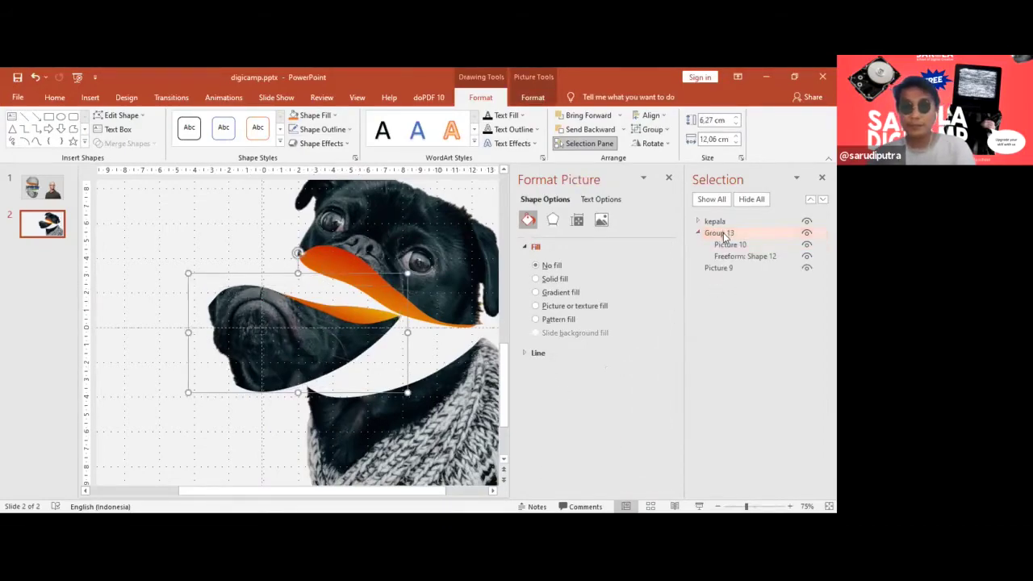
pyautogui.doubleClick(721, 233)
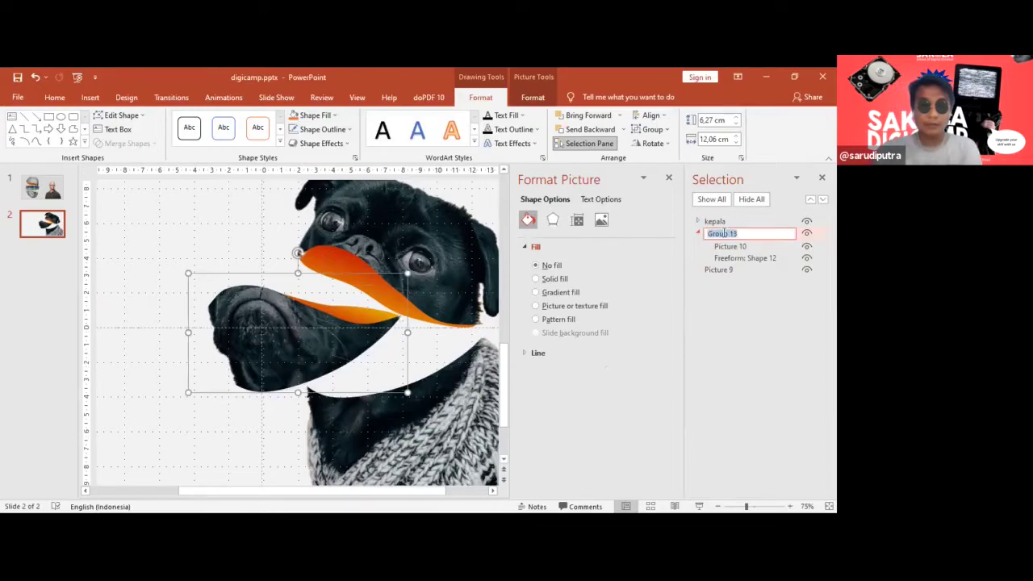
pyautogui.write('mulut')
pyautogui.press('Return')
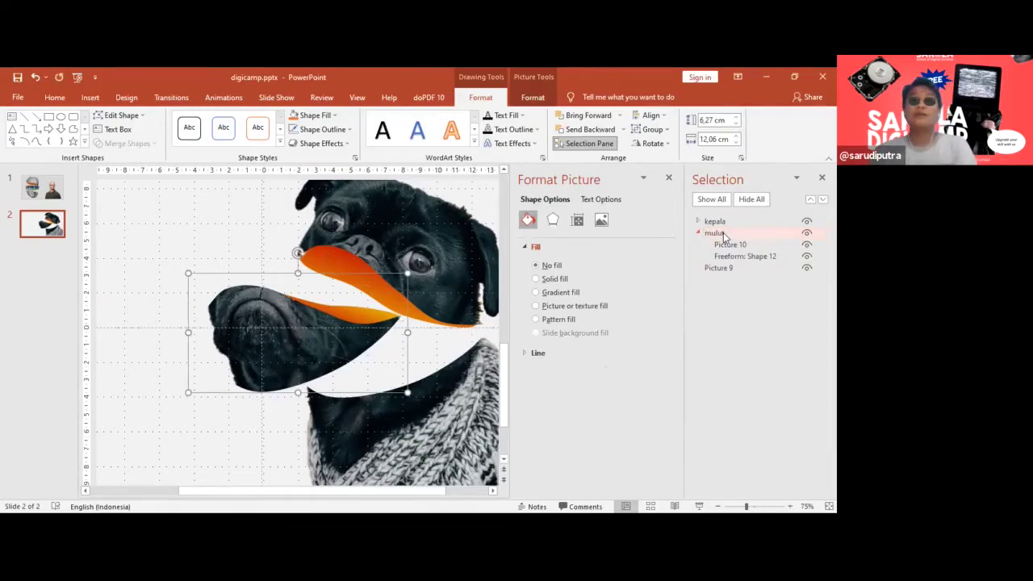
pyautogui.click(698, 234)
# Rotate the mulut group to a new angle.
pyautogui.keyDown('ctrl'); pyautogui.scroll(-4, 408, 364); pyautogui.keyUp('ctrl')
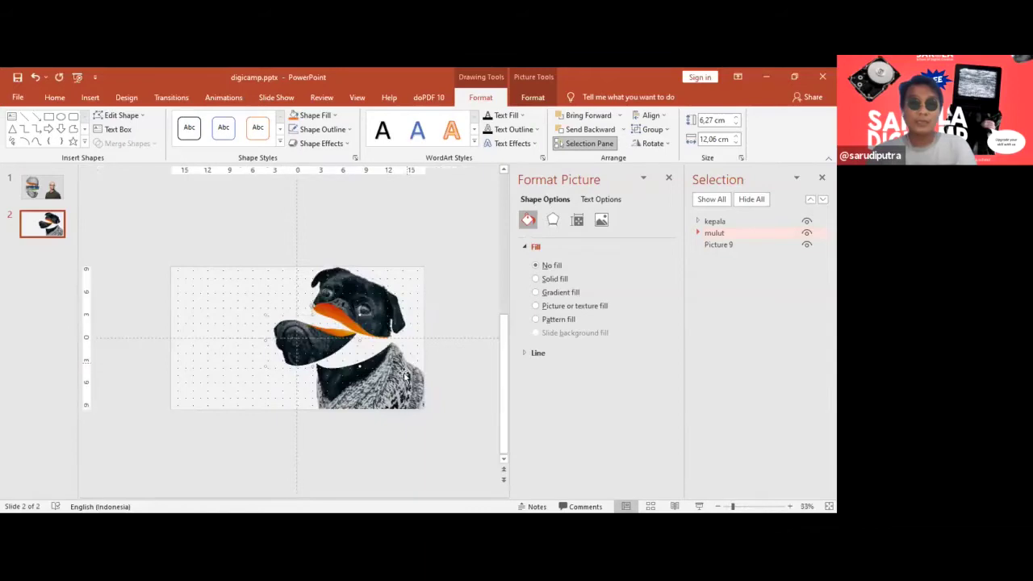
pyautogui.moveTo(311, 288); pyautogui.dragTo(323, 292)
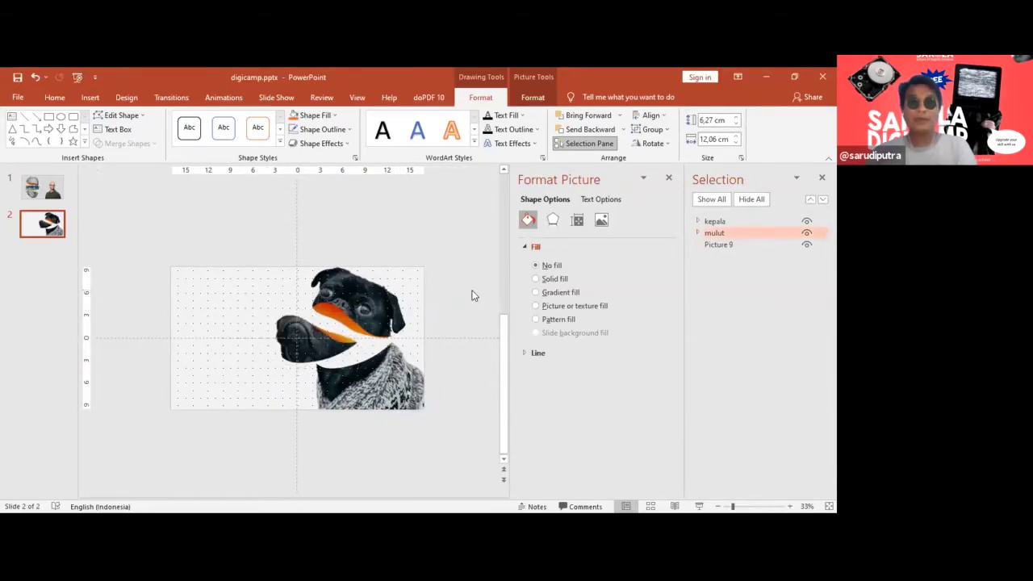
pyautogui.click(473, 293)
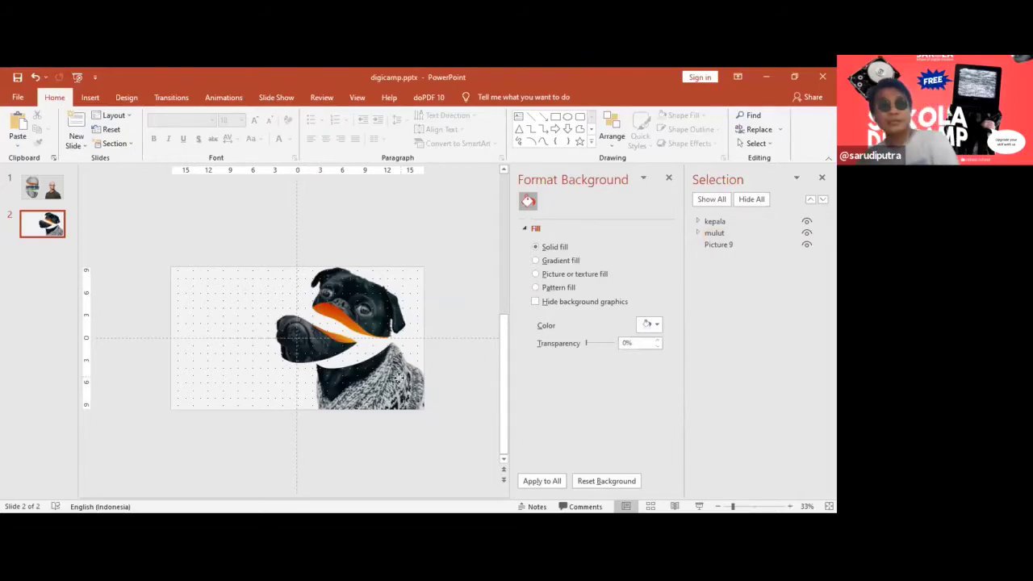
pyautogui.click(420, 358)
pyautogui.scroll(2, 420, 359)
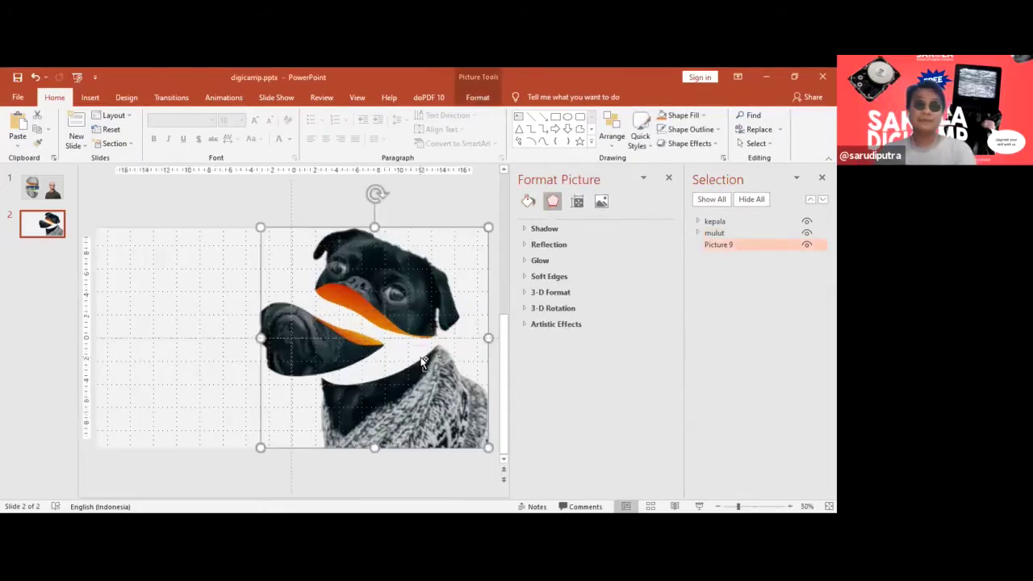
pyautogui.scroll(2, 419, 358)
pyautogui.scroll(3, 419, 358)
pyautogui.scroll(-3, 383, 347)
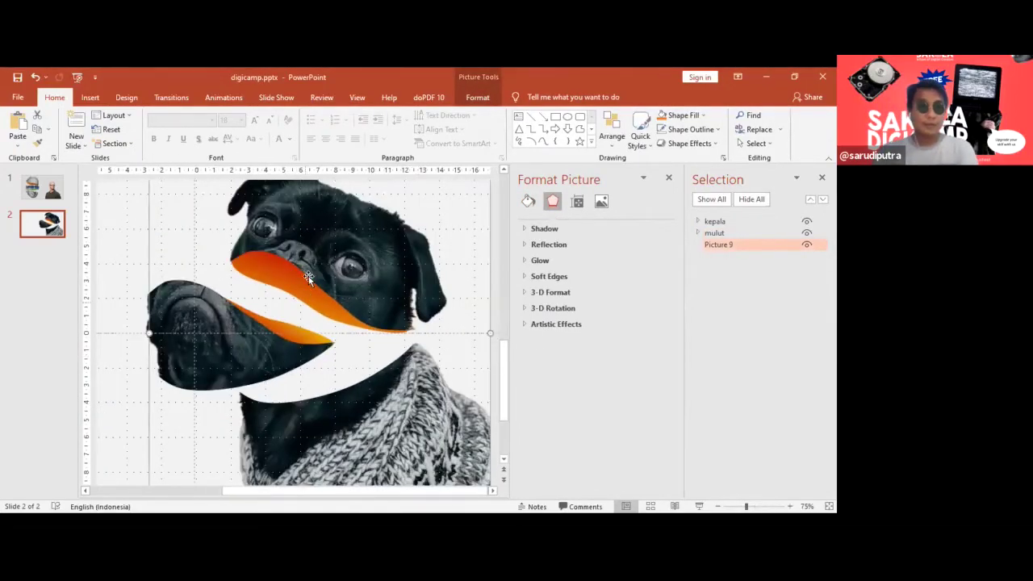
# Draw an oval across the pug's chin and nudge it into place.
pyautogui.click(89, 97)
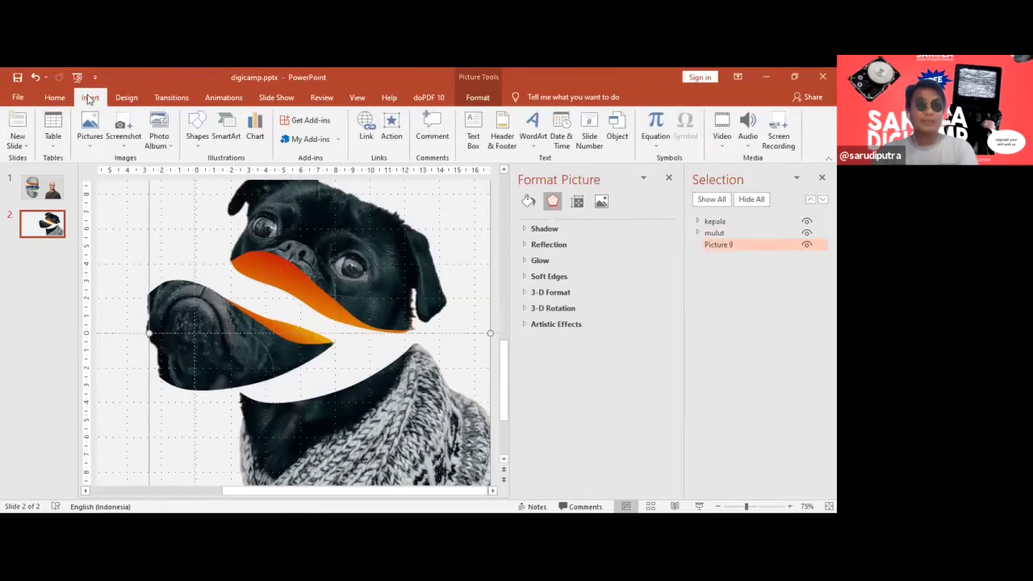
pyautogui.click(195, 137)
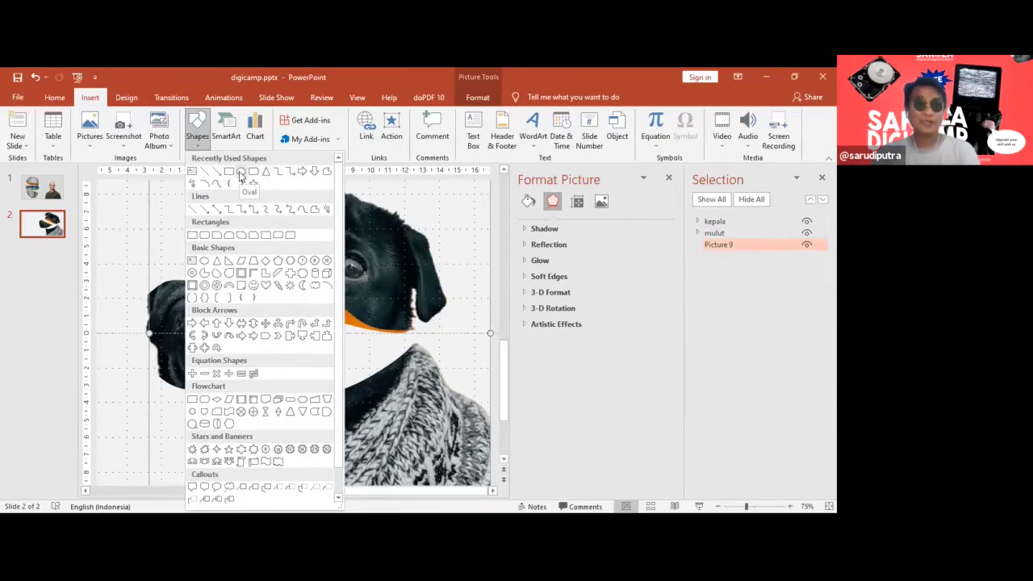
pyautogui.click(237, 400)
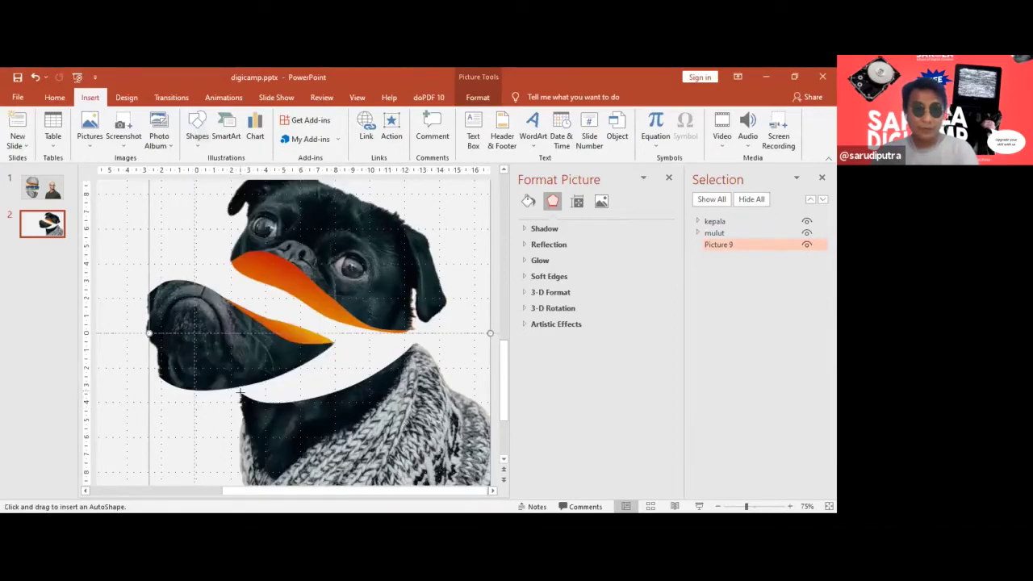
pyautogui.moveTo(273, 382); pyautogui.dragTo(428, 331)
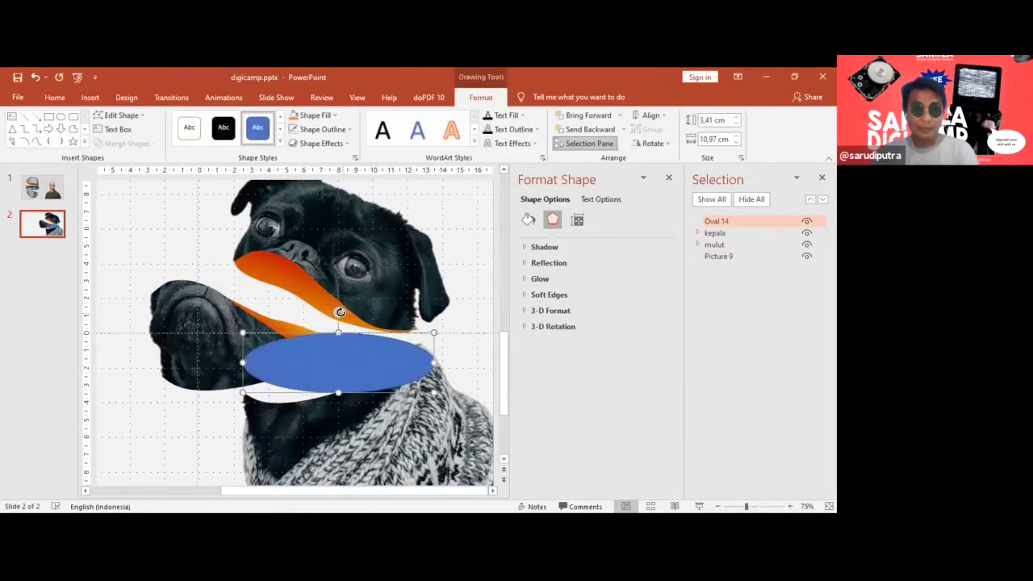
pyautogui.moveTo(331, 303)
pyautogui.mouseDown()
pyautogui.moveTo(322, 295)
pyautogui.moveTo(360, 356)
pyautogui.mouseUp()
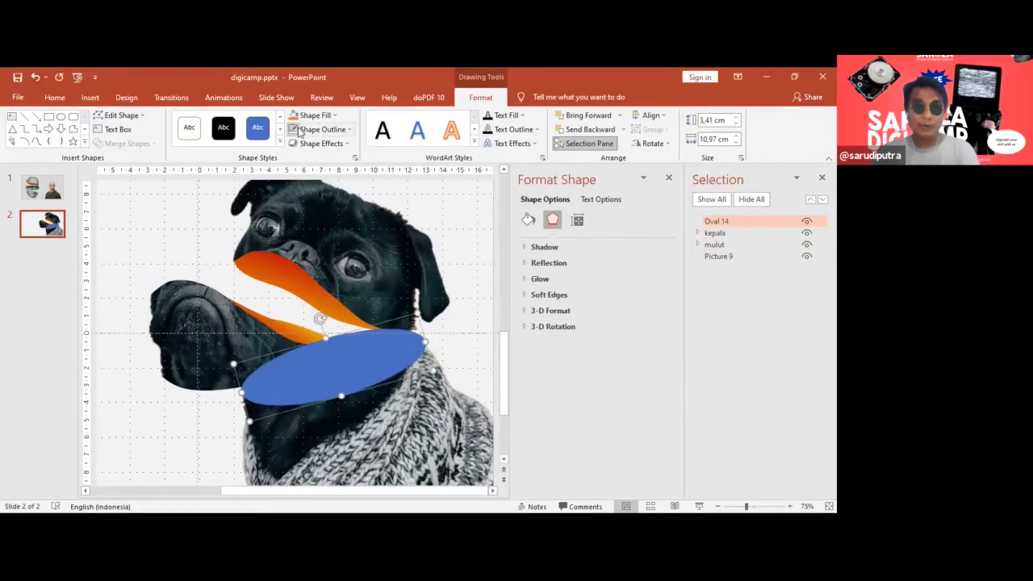
# Give the oval a gradient fill at 90° with the yellow stop at 0%.
pyautogui.click(529, 220)
pyautogui.click(561, 293)
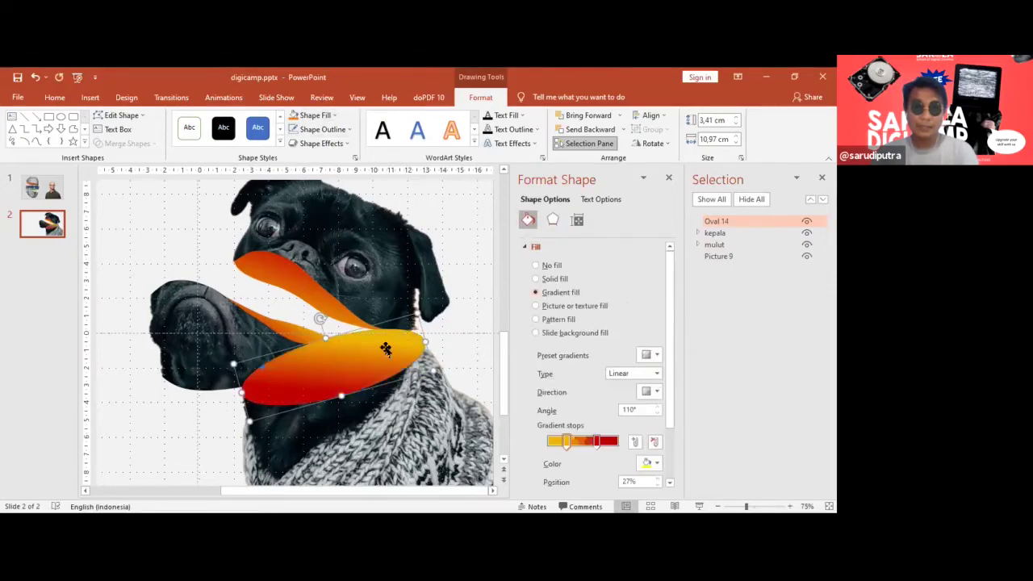
pyautogui.click(658, 408)
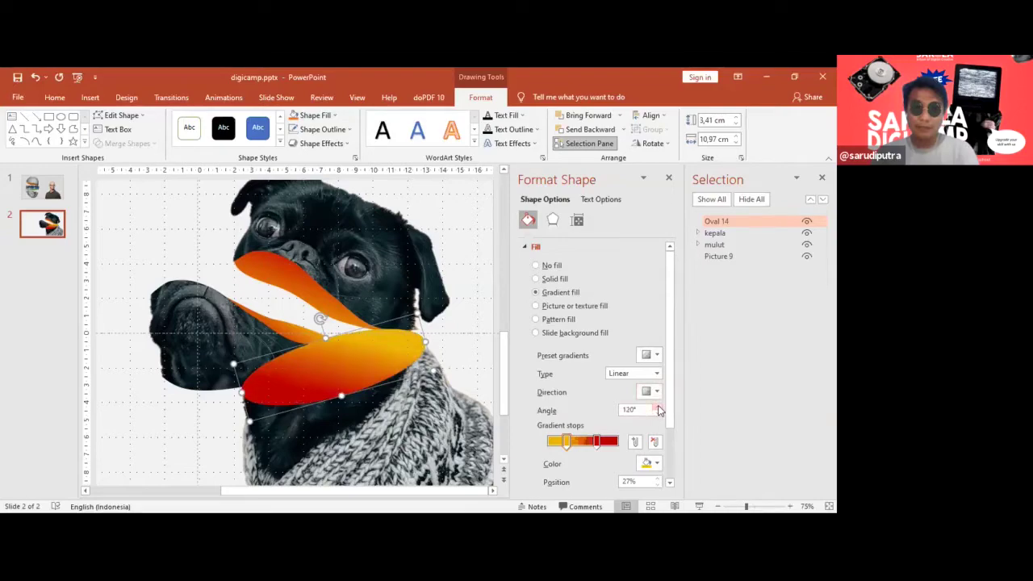
pyautogui.click(659, 413)
pyautogui.click(660, 413)
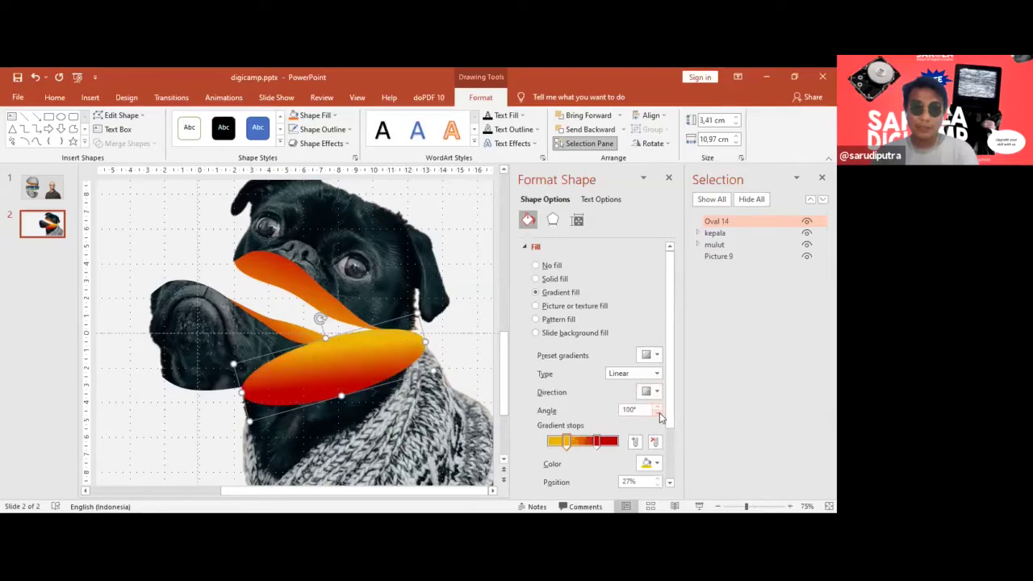
pyautogui.click(660, 413)
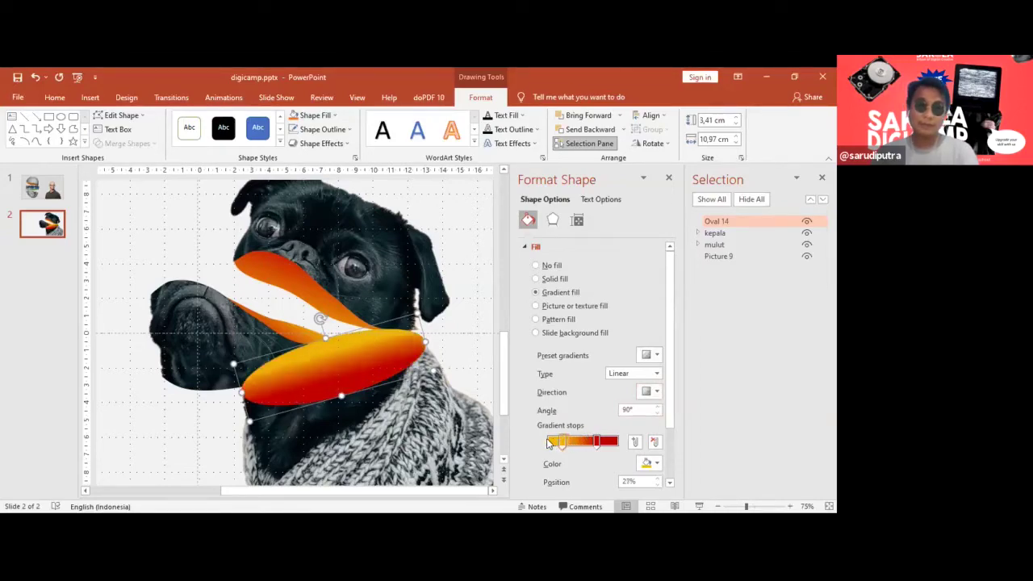
pyautogui.moveTo(547, 442); pyautogui.dragTo(548, 443)
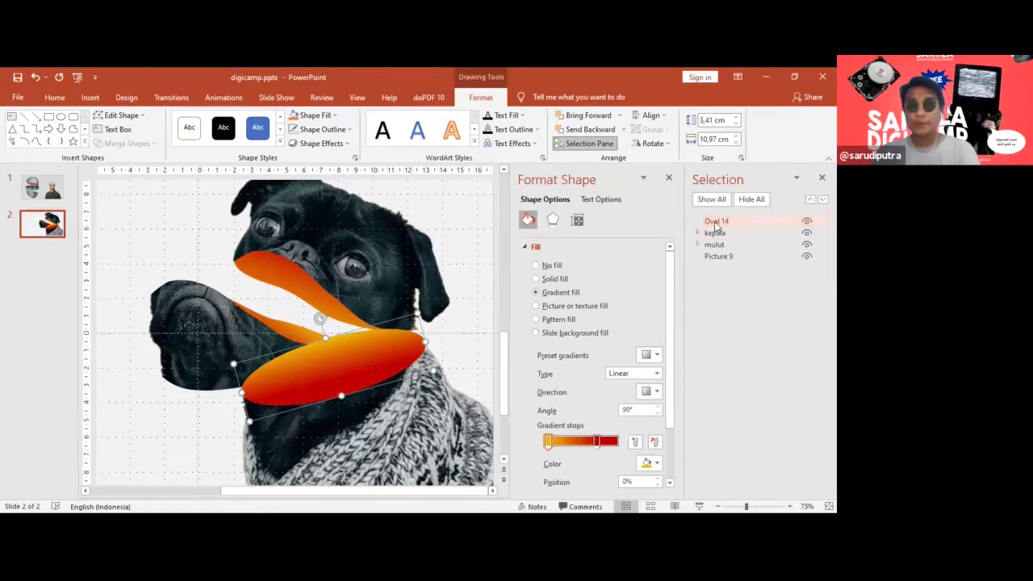
# Send Oval 14 below Picture 9 and adjust it into a thin slice 2,05 cm tall.
pyautogui.moveTo(716, 226); pyautogui.dragTo(716, 259)
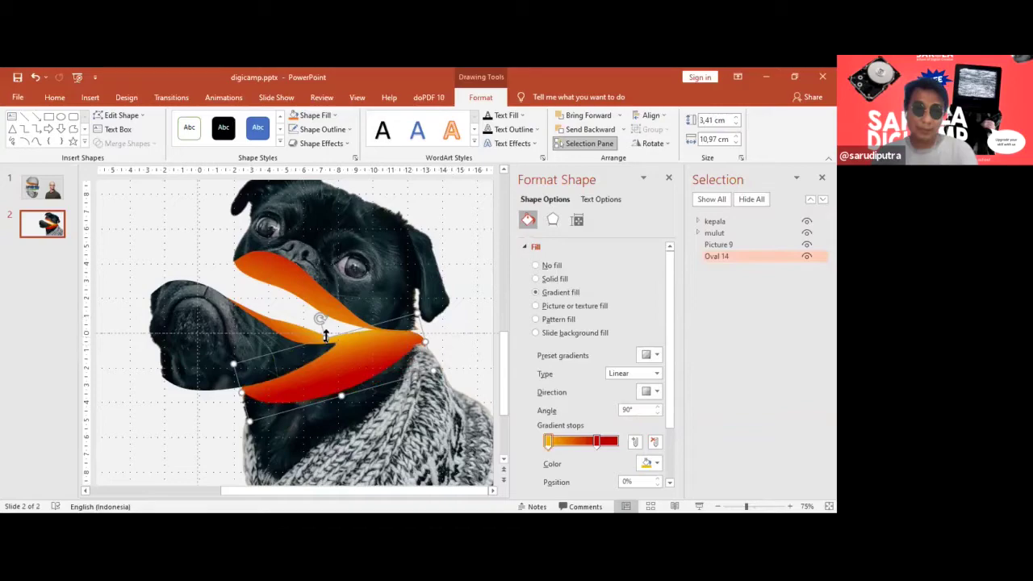
pyautogui.moveTo(324, 332); pyautogui.dragTo(331, 354)
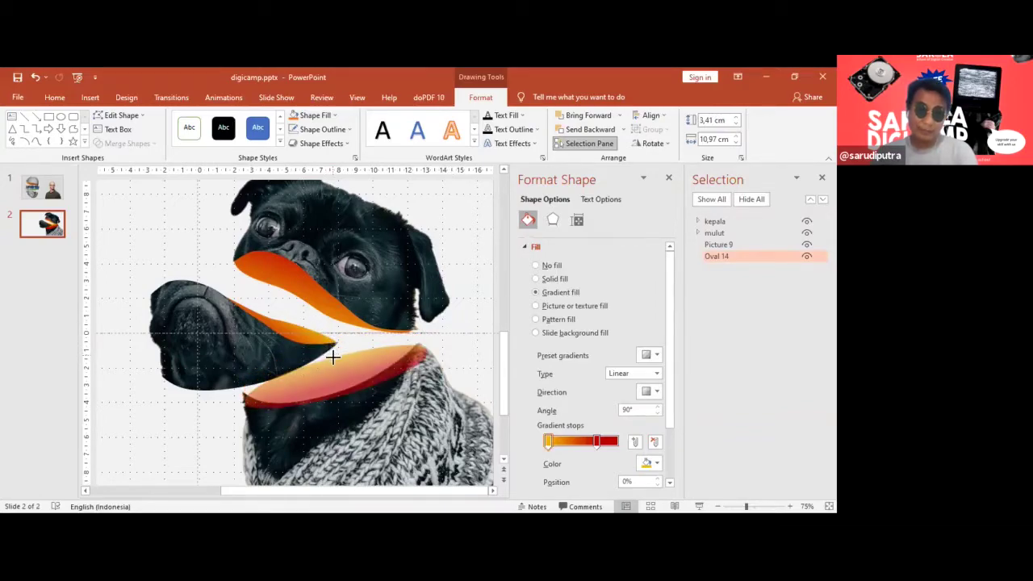
pyautogui.click(335, 362)
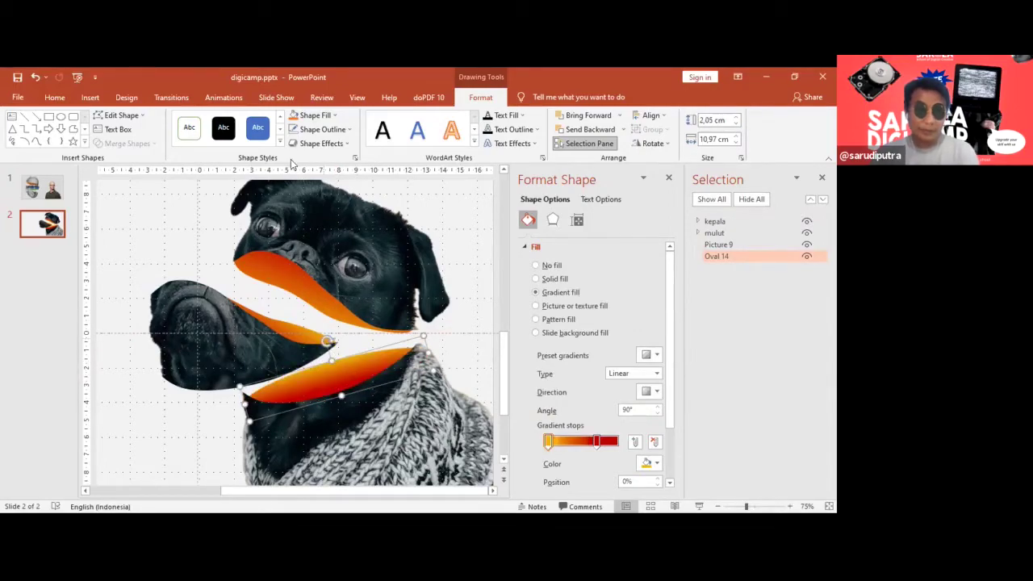
# Edit the lower oval's points into a curved swoosh following the cut.
pyautogui.click(138, 114)
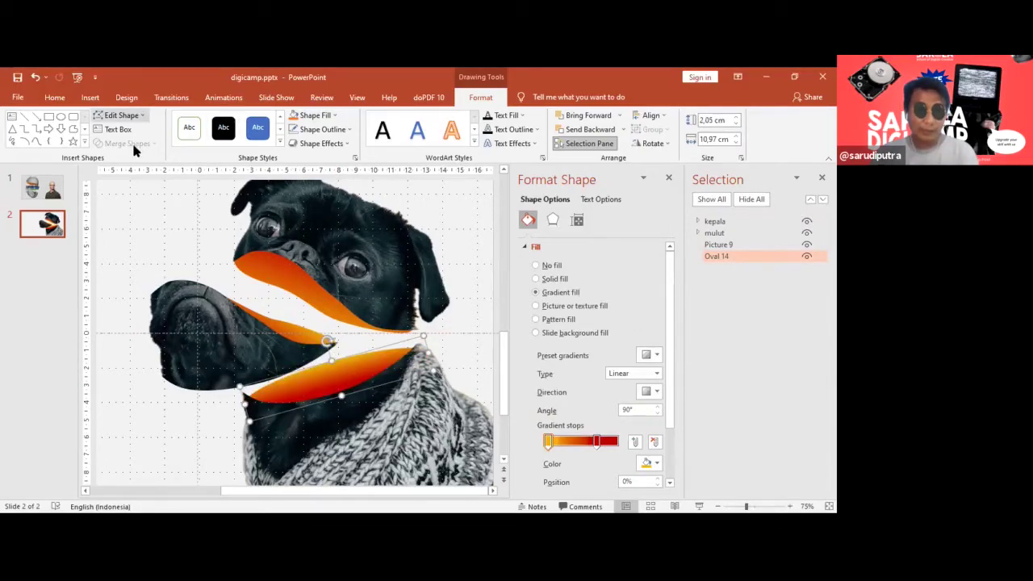
pyautogui.click(131, 141)
pyautogui.moveTo(243, 395); pyautogui.dragTo(244, 386)
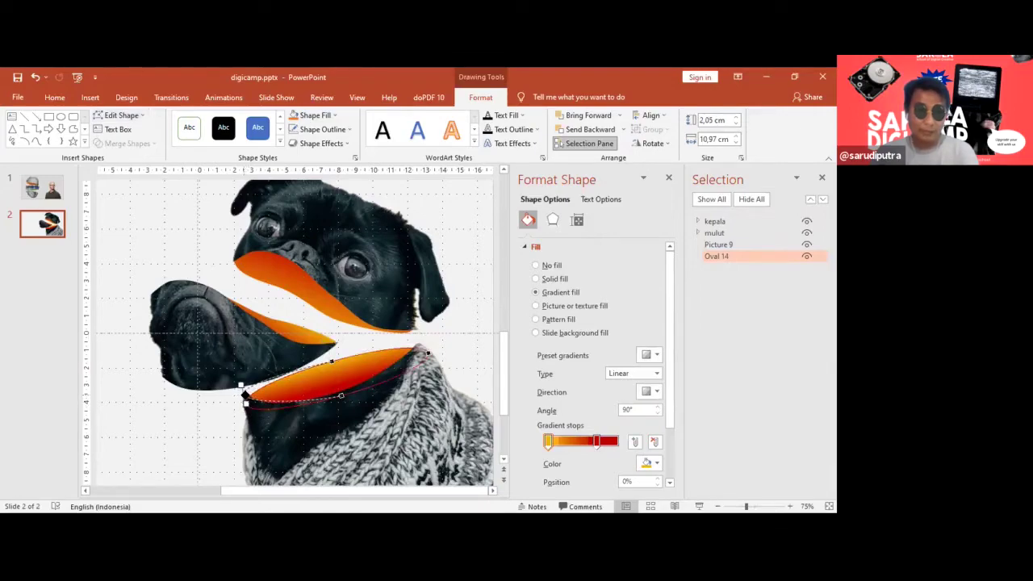
pyautogui.click(422, 352)
pyautogui.moveTo(419, 342); pyautogui.dragTo(419, 344)
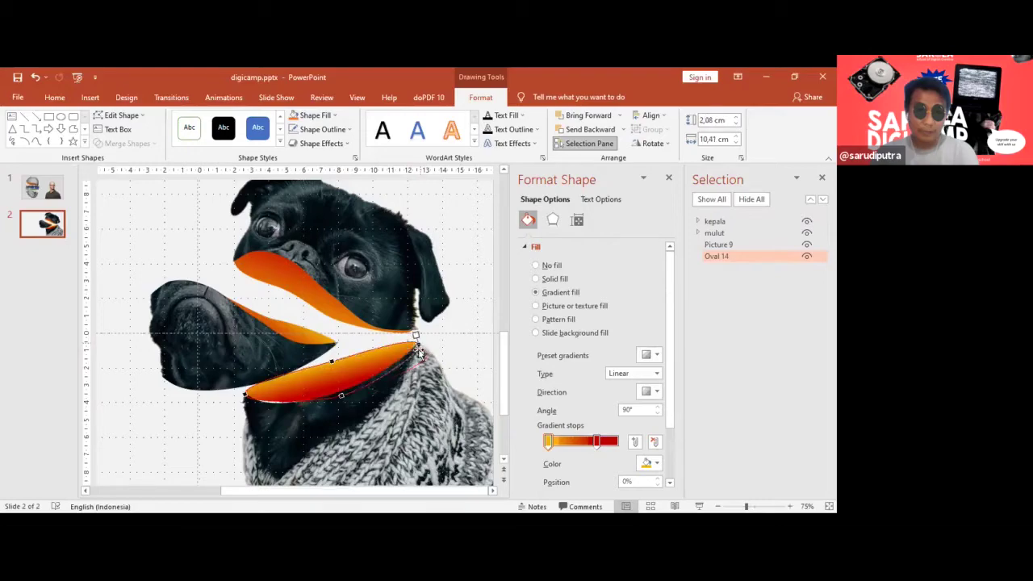
pyautogui.moveTo(340, 398); pyautogui.dragTo(337, 414)
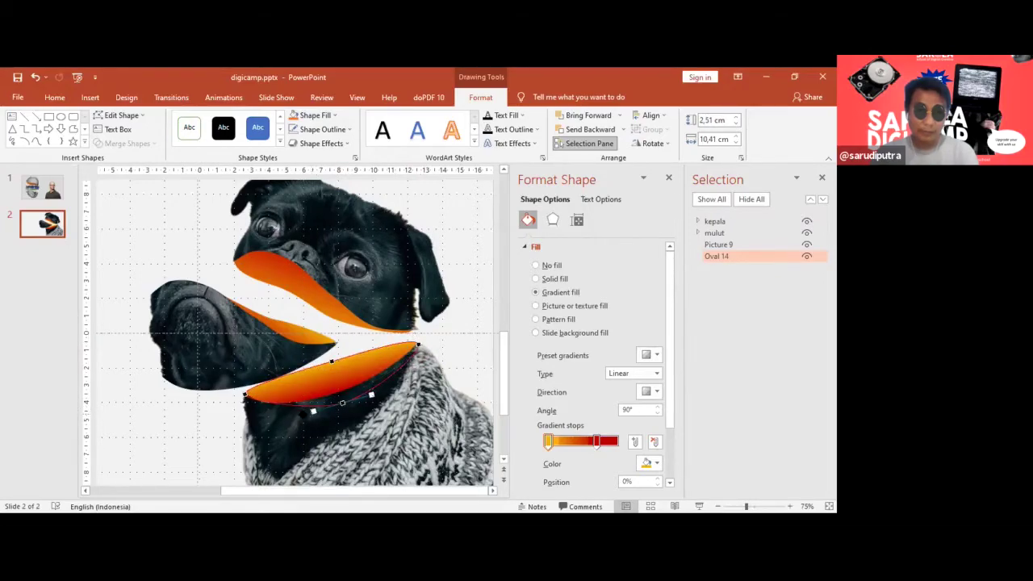
pyautogui.moveTo(313, 411); pyautogui.dragTo(299, 420)
pyautogui.click(331, 363)
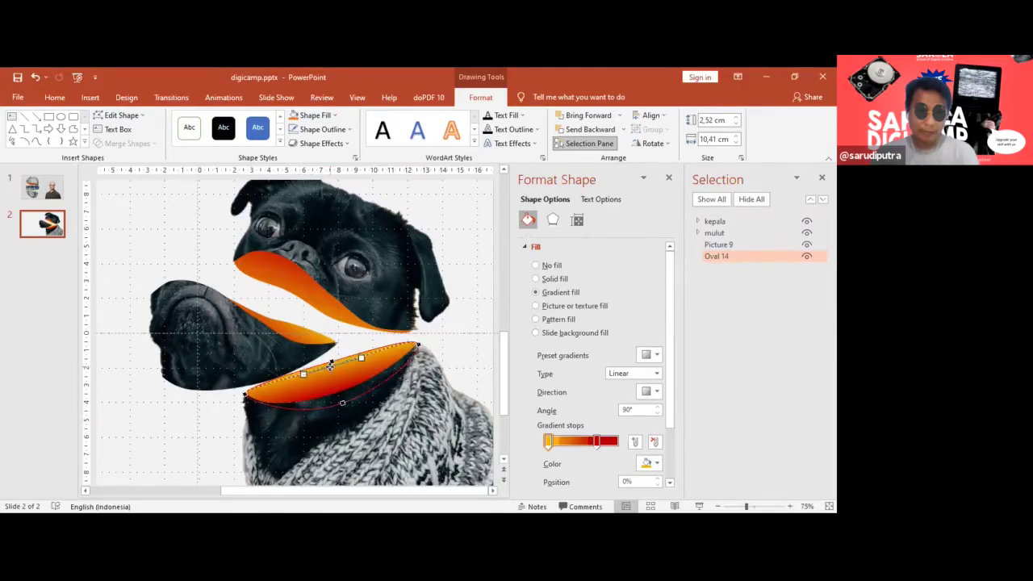
pyautogui.moveTo(331, 366); pyautogui.dragTo(332, 370)
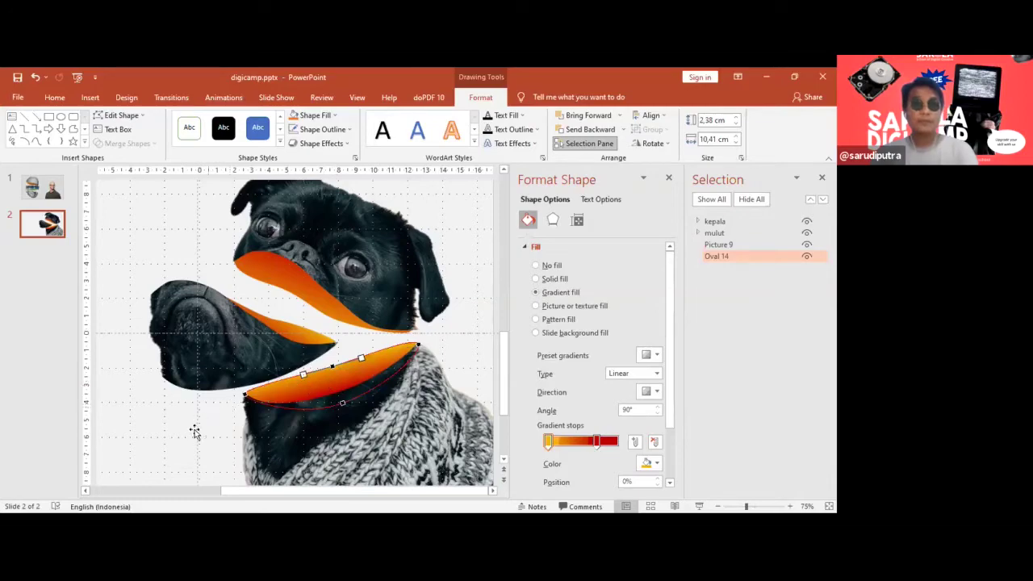
pyautogui.click(167, 422)
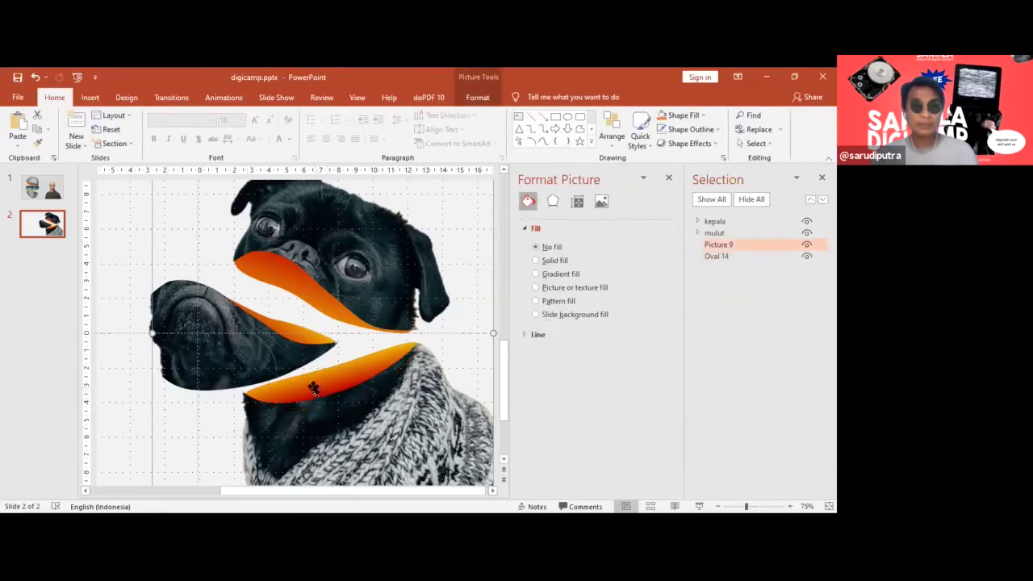
# Nudge the orange slice slightly left and move its red gradient stop to 73%.
pyautogui.click(313, 388)
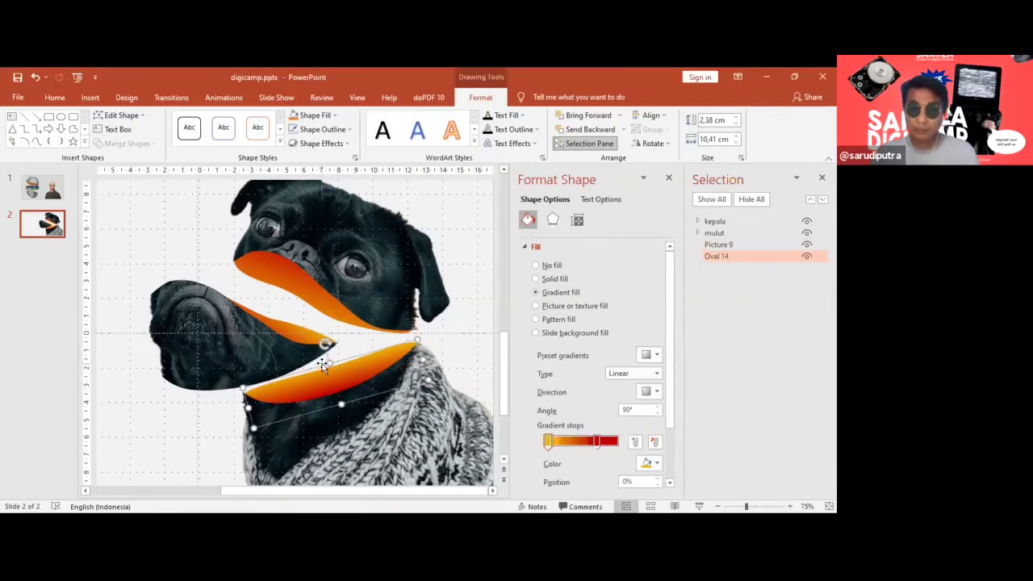
pyautogui.moveTo(322, 365); pyautogui.dragTo(322, 366)
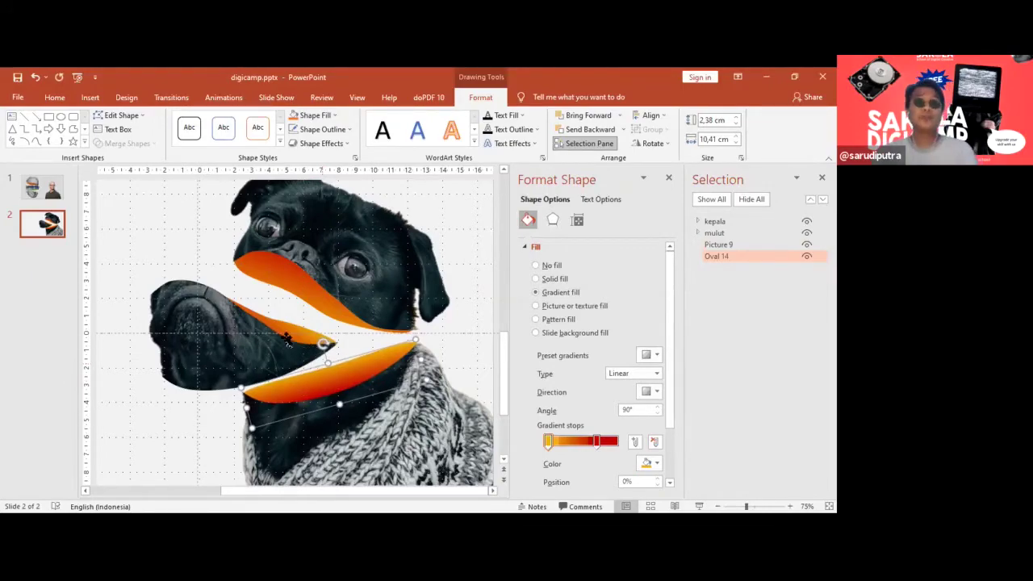
pyautogui.moveTo(598, 441)
pyautogui.mouseDown()
pyautogui.moveTo(612, 442)
pyautogui.moveTo(599, 449)
pyautogui.mouseUp()
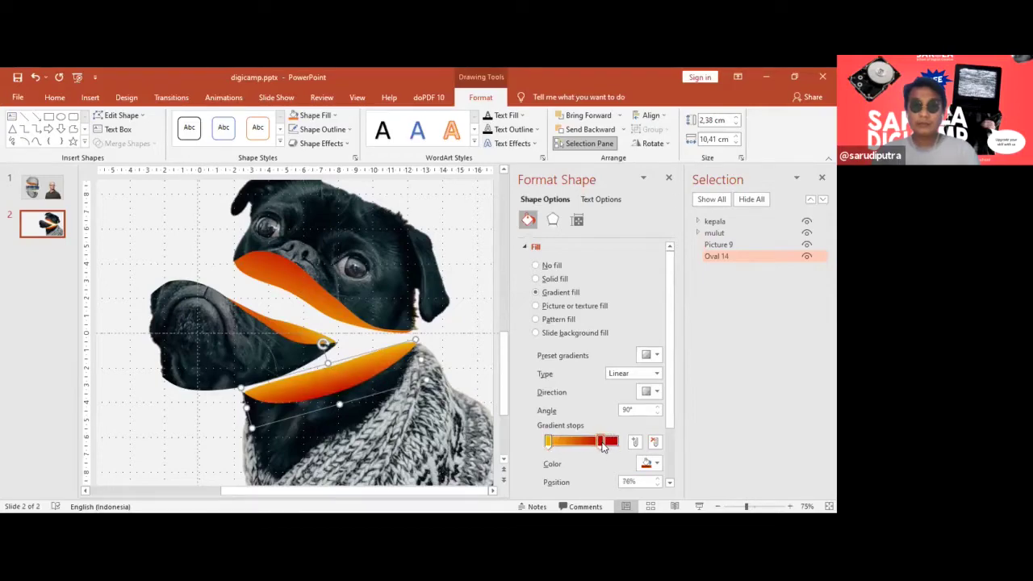
pyautogui.keyDown('ctrl'); pyautogui.scroll(-1, 433, 348); pyautogui.keyUp('ctrl')
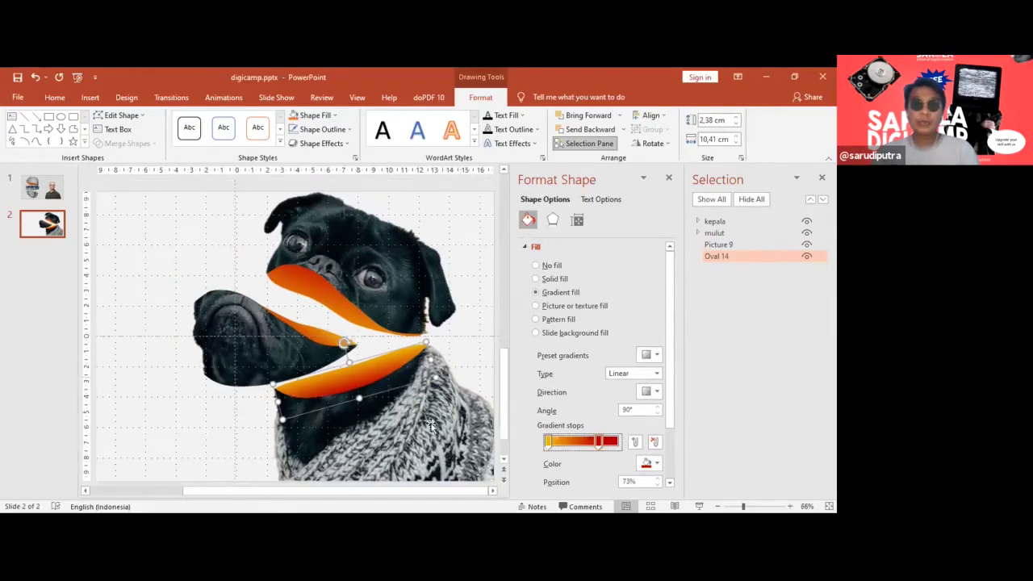
# Group the body photo and orange oval and rename the group 'badan'.
pyautogui.keyDown('shift'); pyautogui.click(410, 430); pyautogui.keyUp('shift')
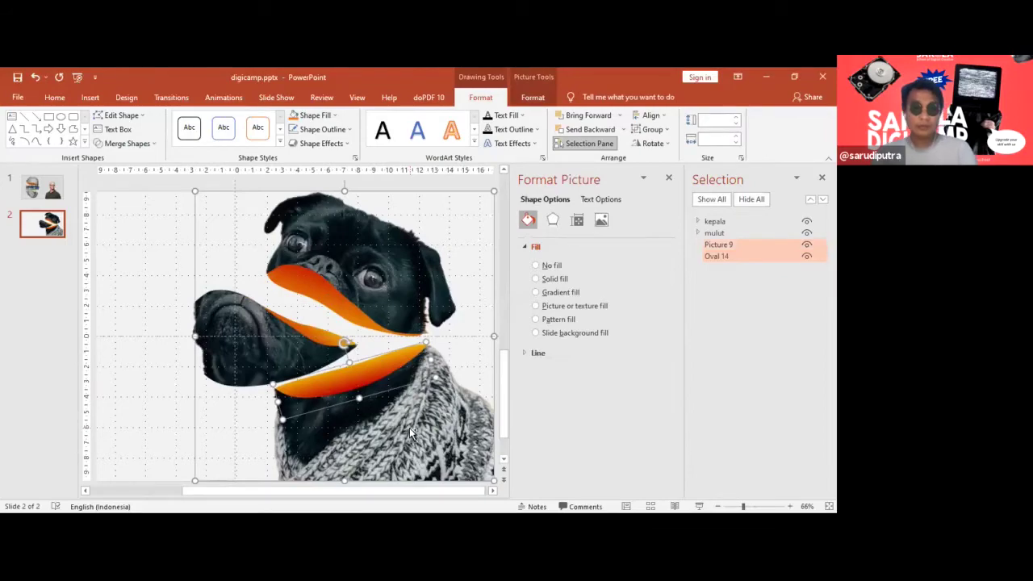
pyautogui.hotkey('ctrl', 'g')
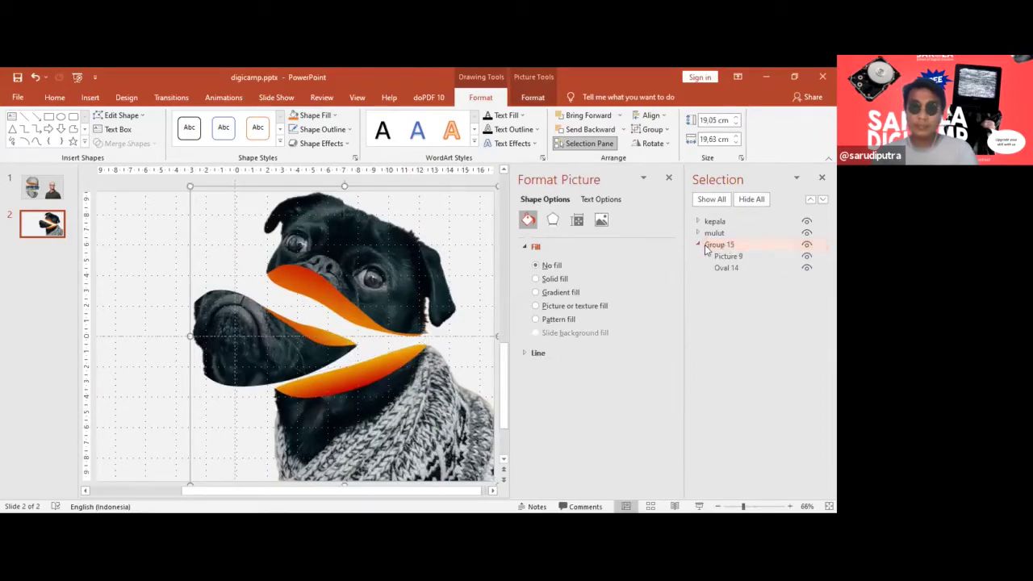
pyautogui.click(699, 245)
pyautogui.doubleClick(737, 245)
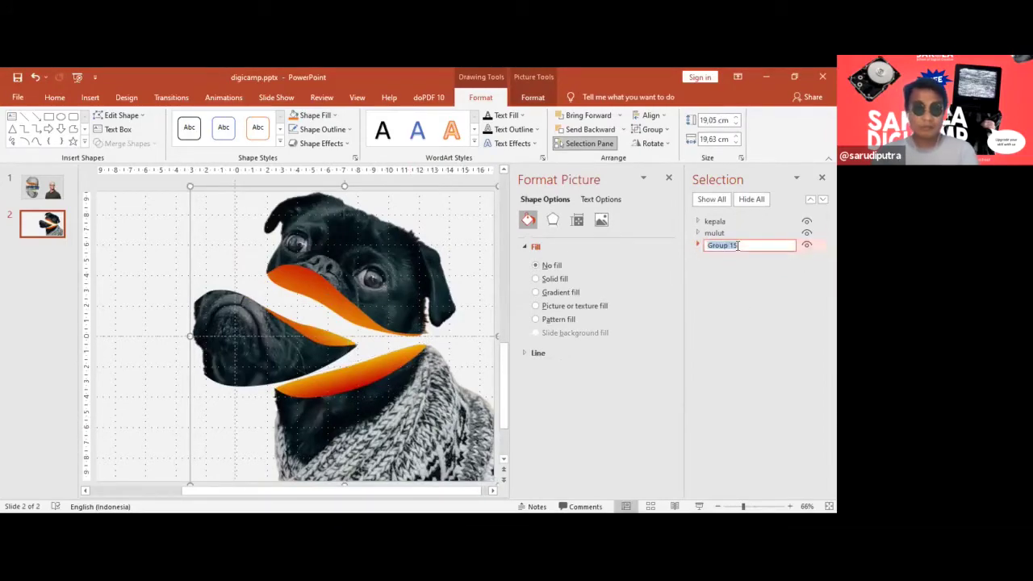
pyautogui.write('badan')
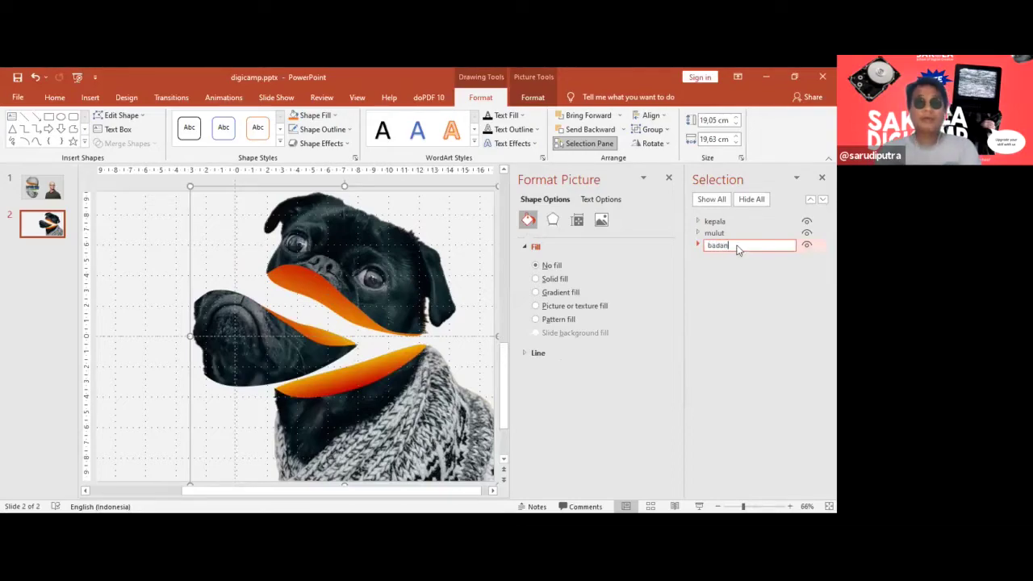
pyautogui.press('Return')
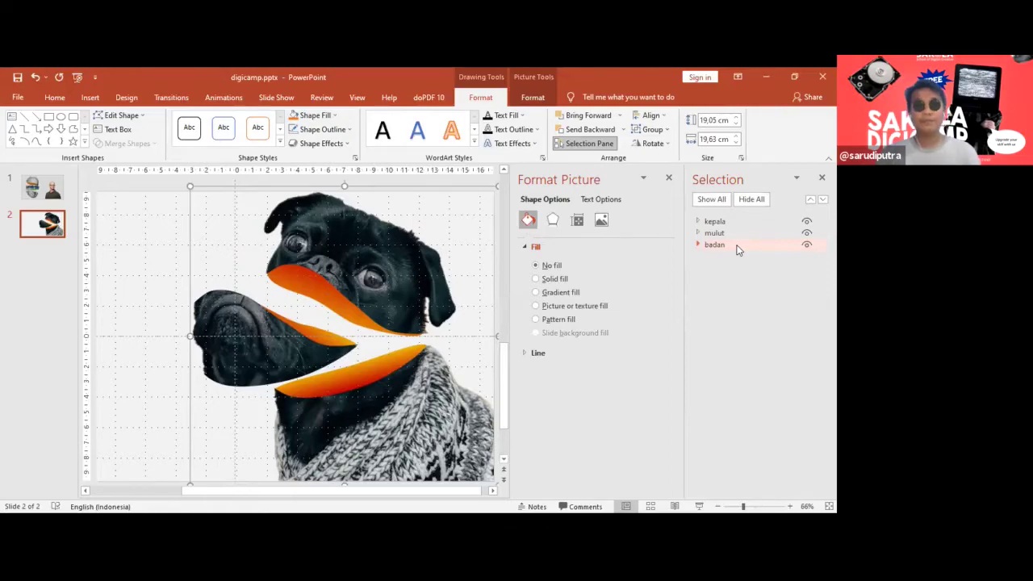
# Move the mulut piece slightly up and left, then save digicamp.pptx.
pyautogui.click(236, 339)
pyautogui.moveTo(254, 335); pyautogui.dragTo(242, 321)
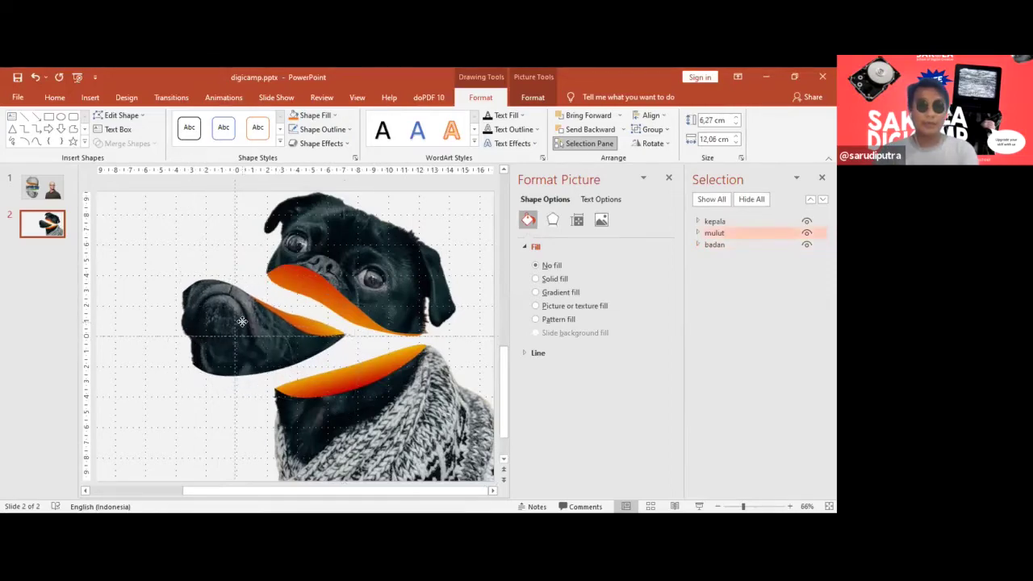
pyautogui.scroll(-5, 348, 361)
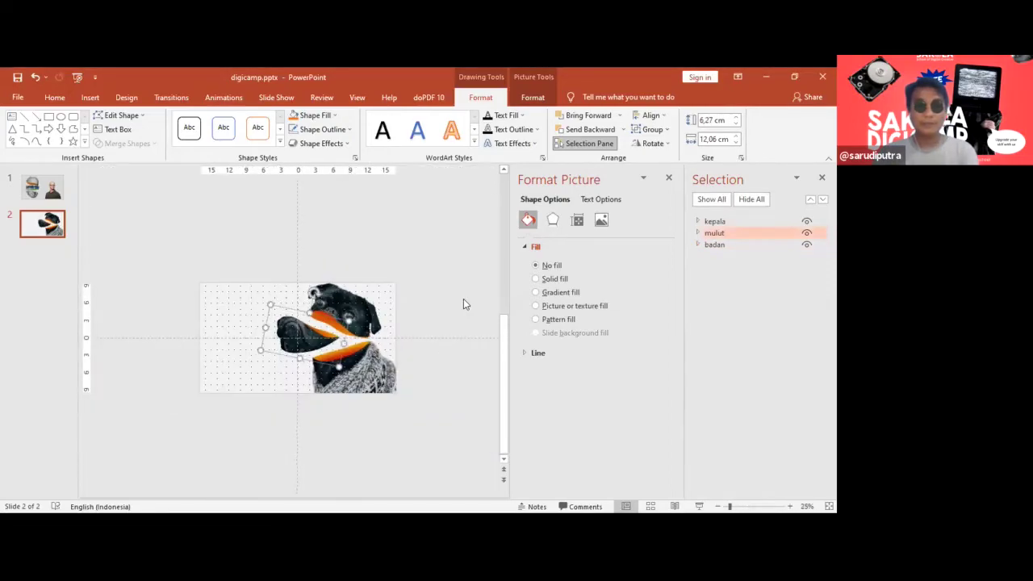
pyautogui.click(463, 298)
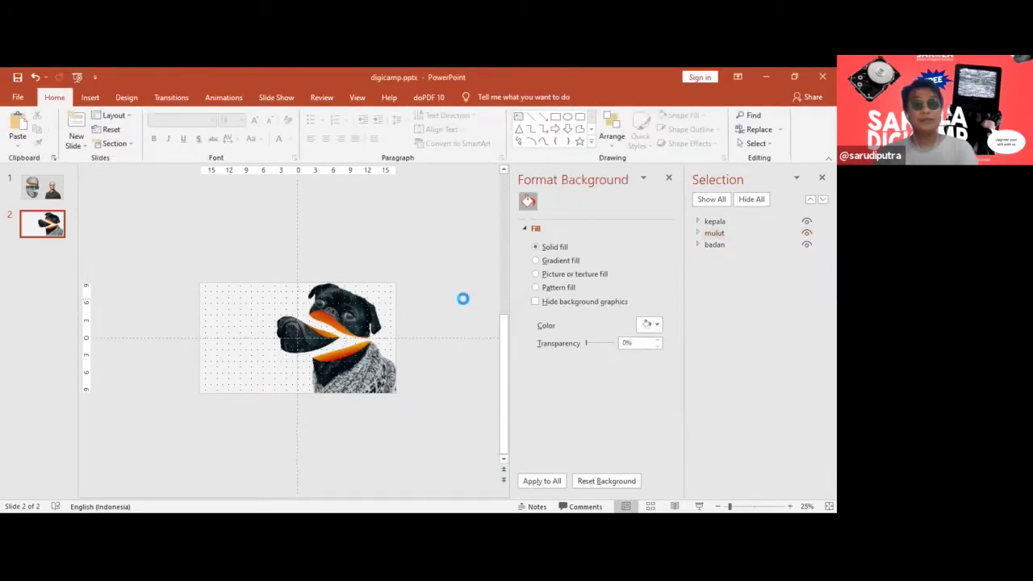
pyautogui.hotkey('ctrl', 's')
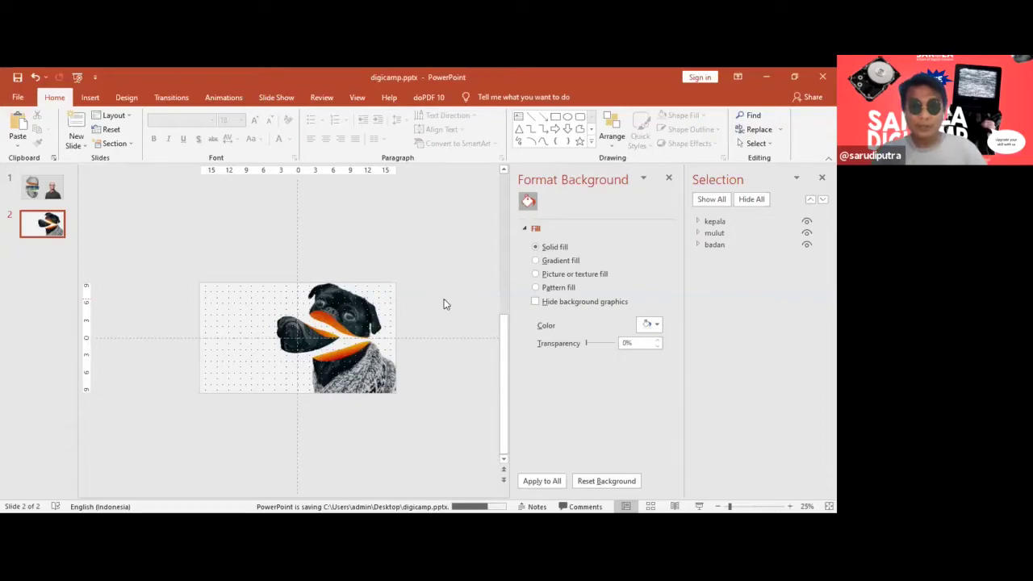
pyautogui.scroll(3, 444, 303)
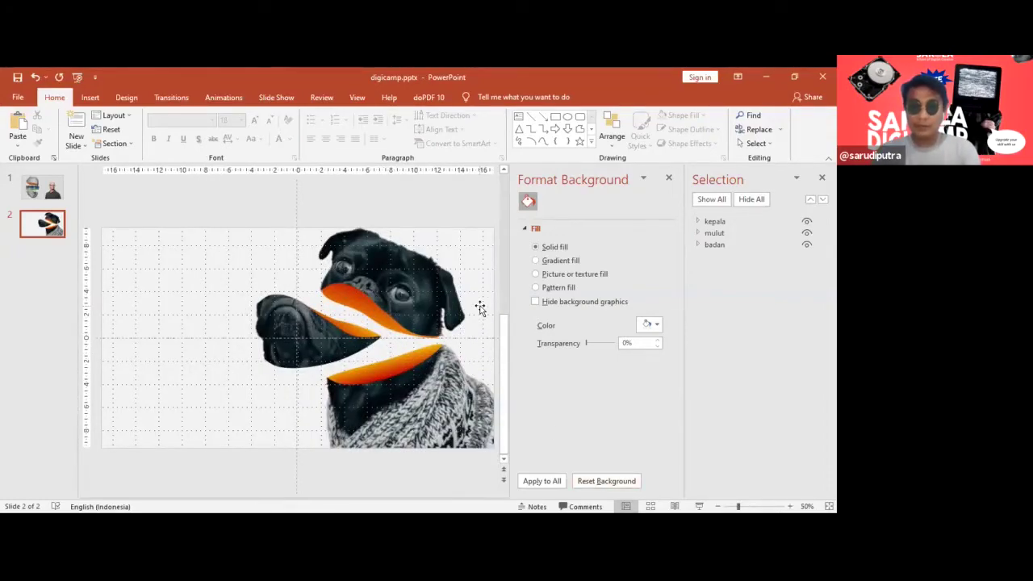
pyautogui.scroll(-2, 479, 308)
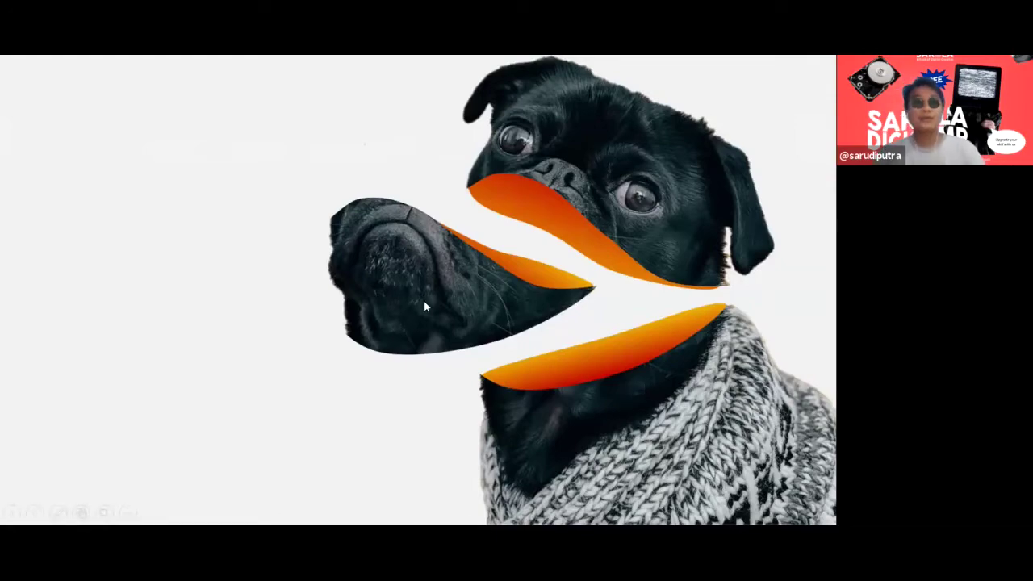
pyautogui.press('Escape')
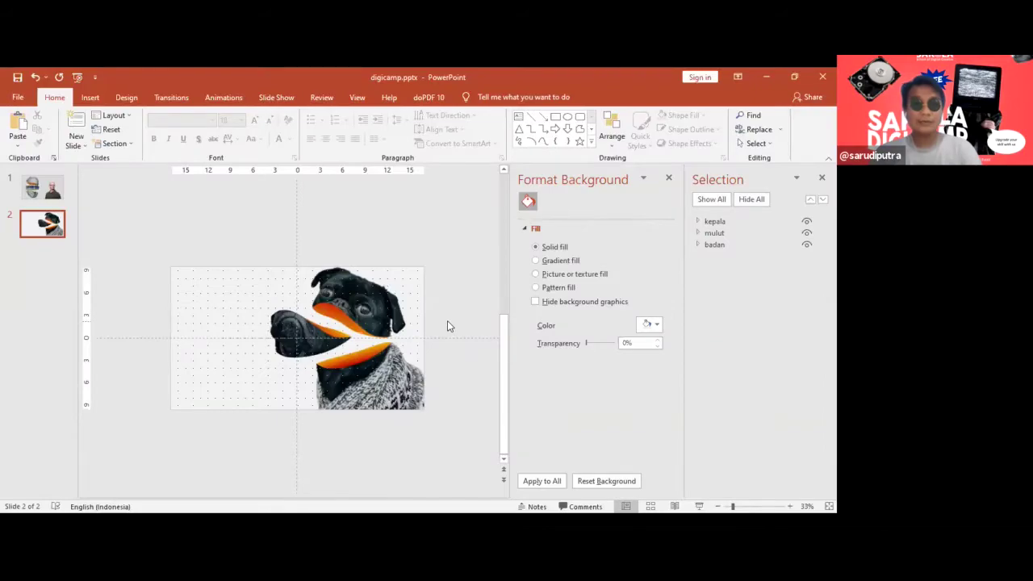
pyautogui.scroll(2, 448, 321)
pyautogui.click(409, 269)
# Select all pieces with Ctrl+A and group kepala, mulut and badan into Group 16.
pyautogui.scroll(-2, 409, 270)
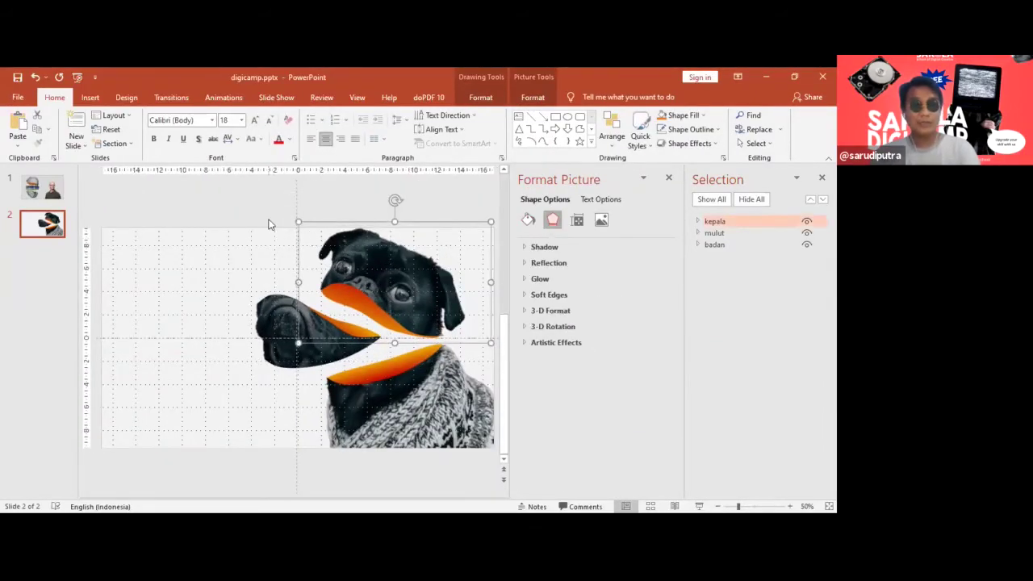
pyautogui.hotkey('ctrl', 'a')
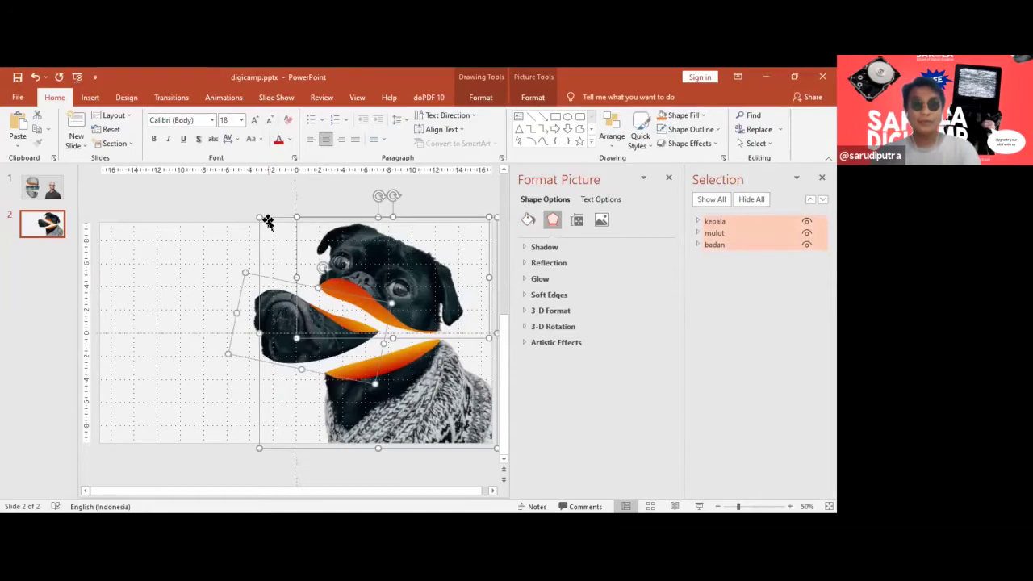
pyautogui.hotkey('ctrl', 'g')
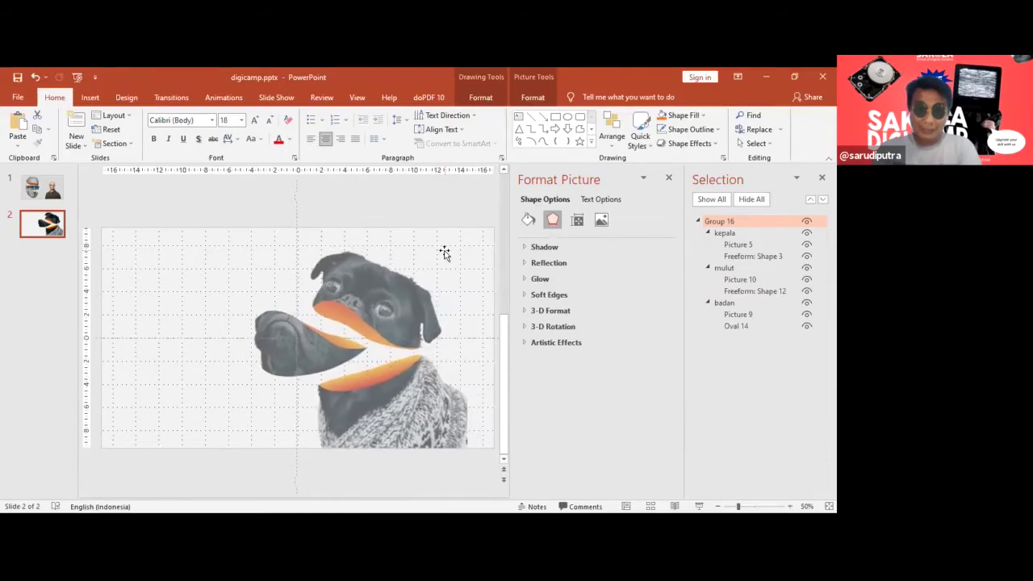
# Align the pug group flush against the slide's right edge.
pyautogui.click(530, 97)
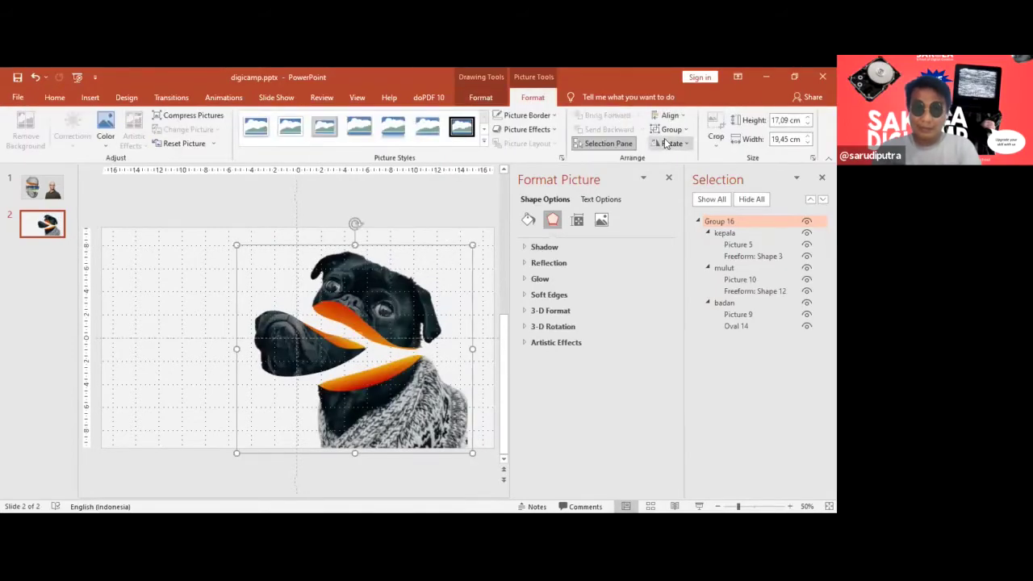
pyautogui.click(670, 115)
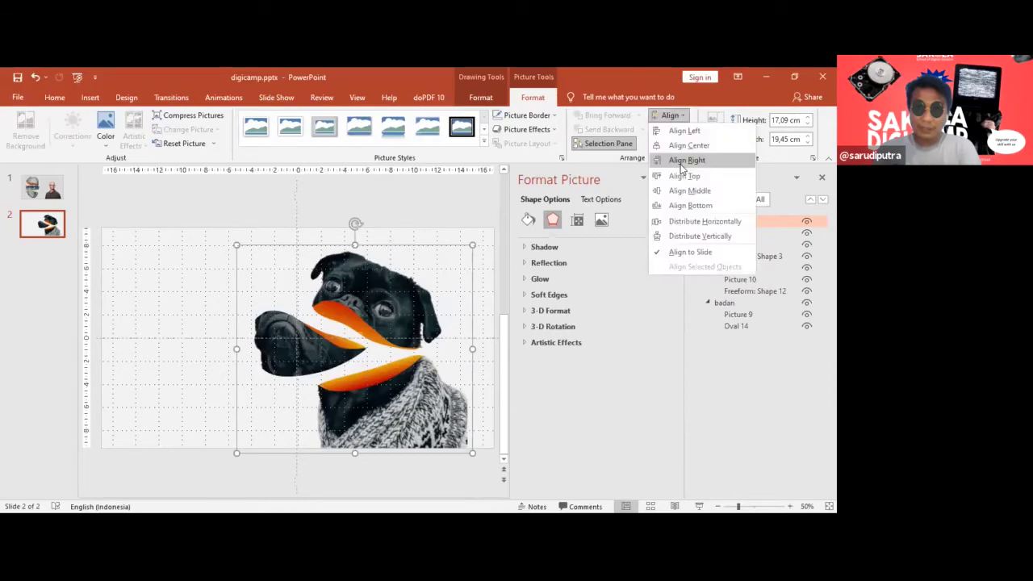
pyautogui.click(686, 167)
# Fill the slide background with the recent solid yellow colour.
pyautogui.click(419, 199)
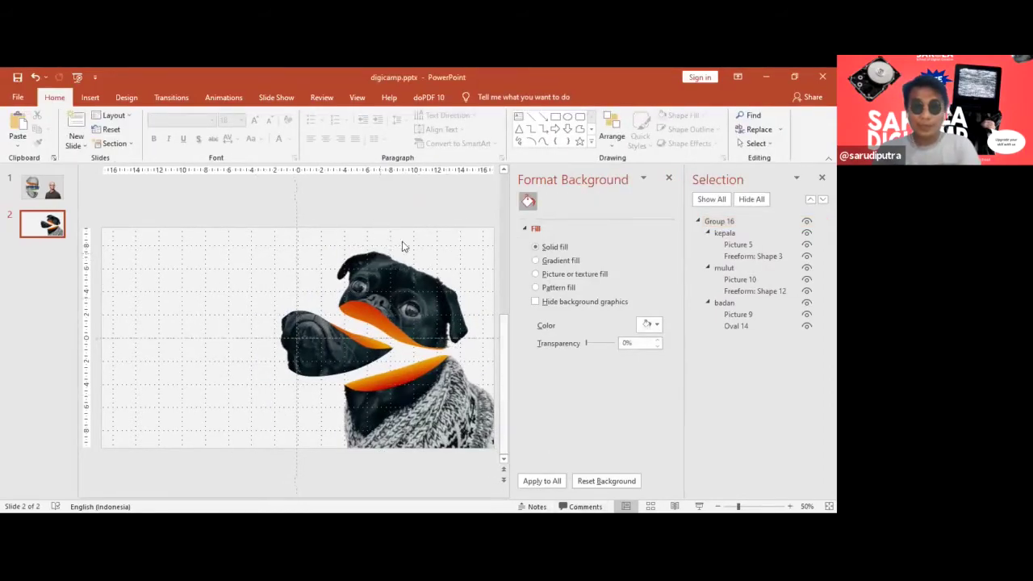
pyautogui.click(657, 325)
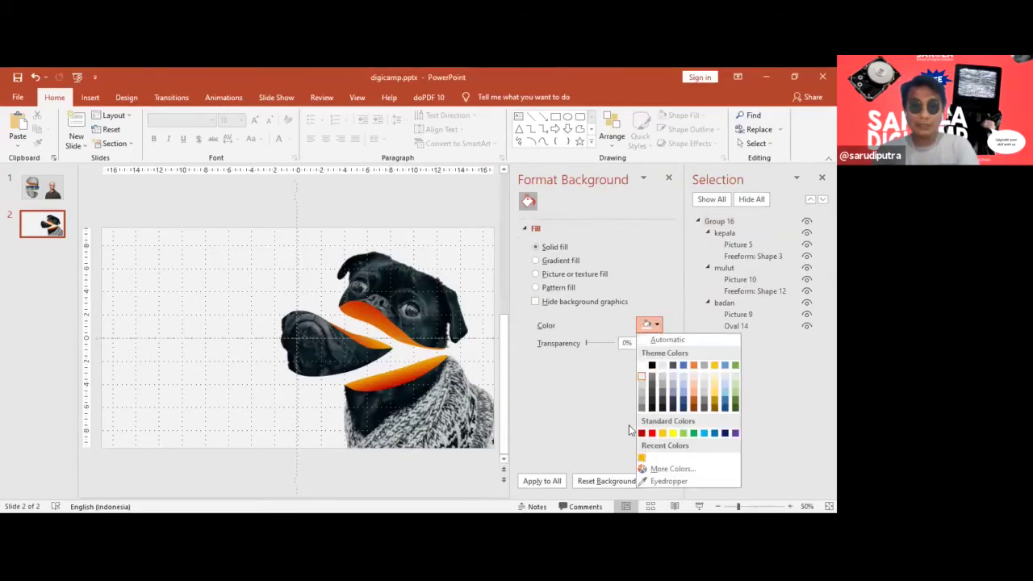
pyautogui.click(642, 459)
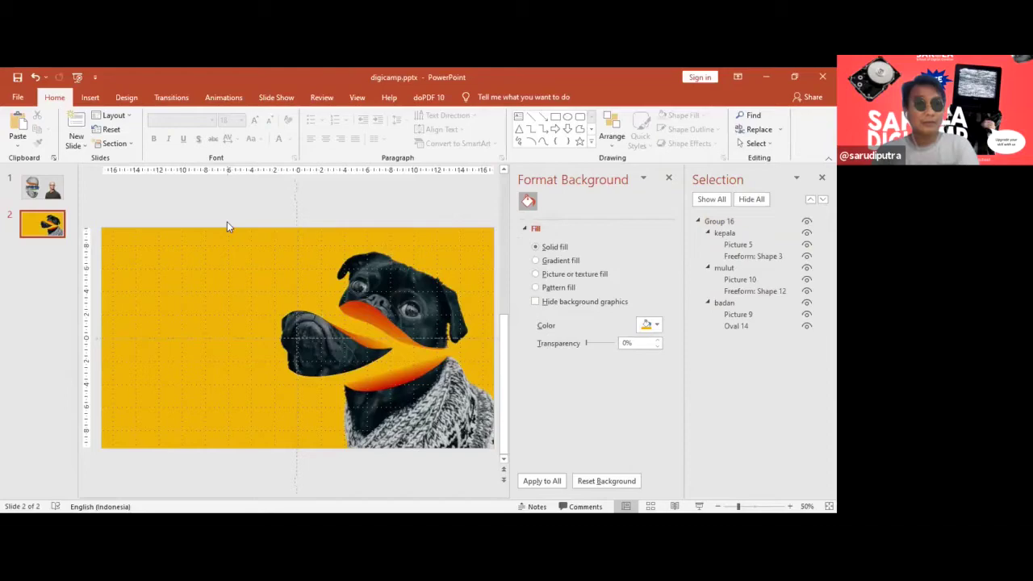
# Add a text box at the slide's left reading SAKOLA and DIGICAMP on two lines.
pyautogui.click(90, 97)
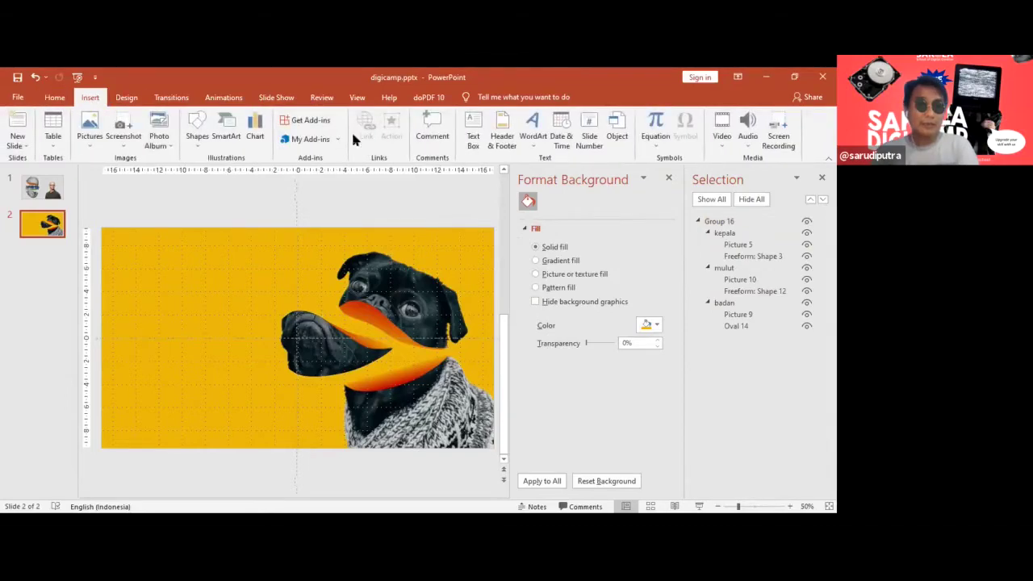
pyautogui.click(473, 134)
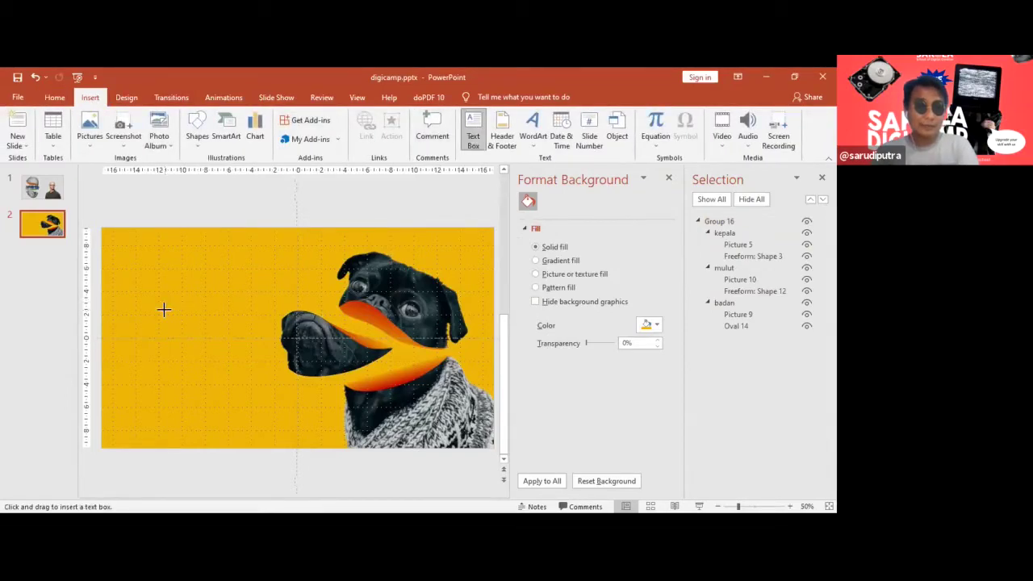
pyautogui.click(164, 310)
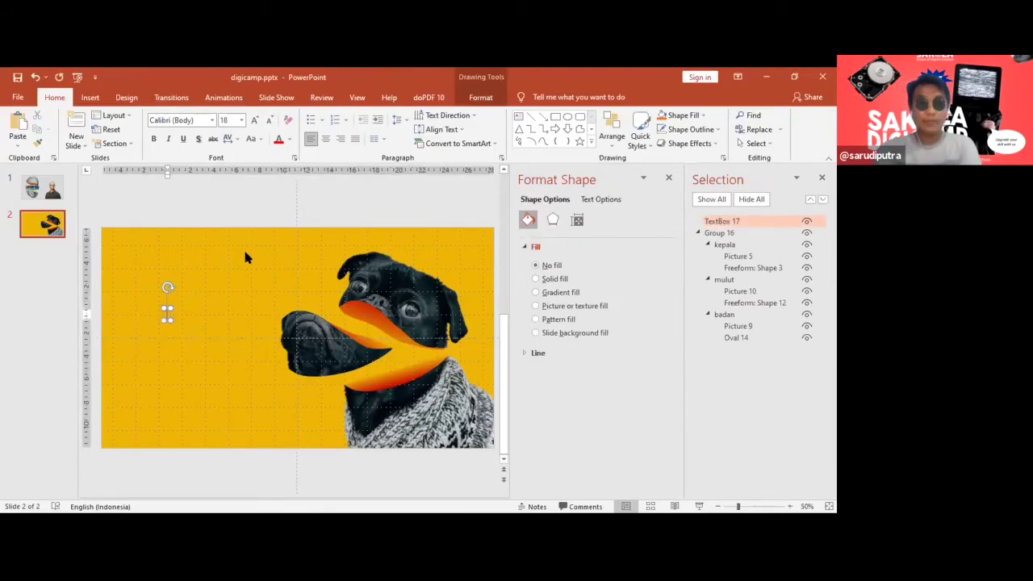
pyautogui.write('DIGI')
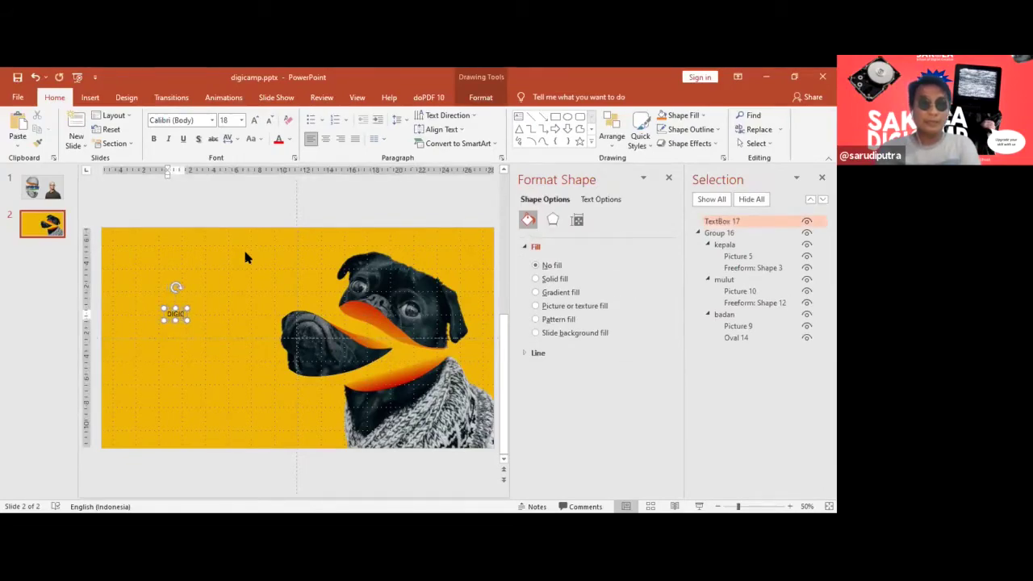
pyautogui.write('CAMP')
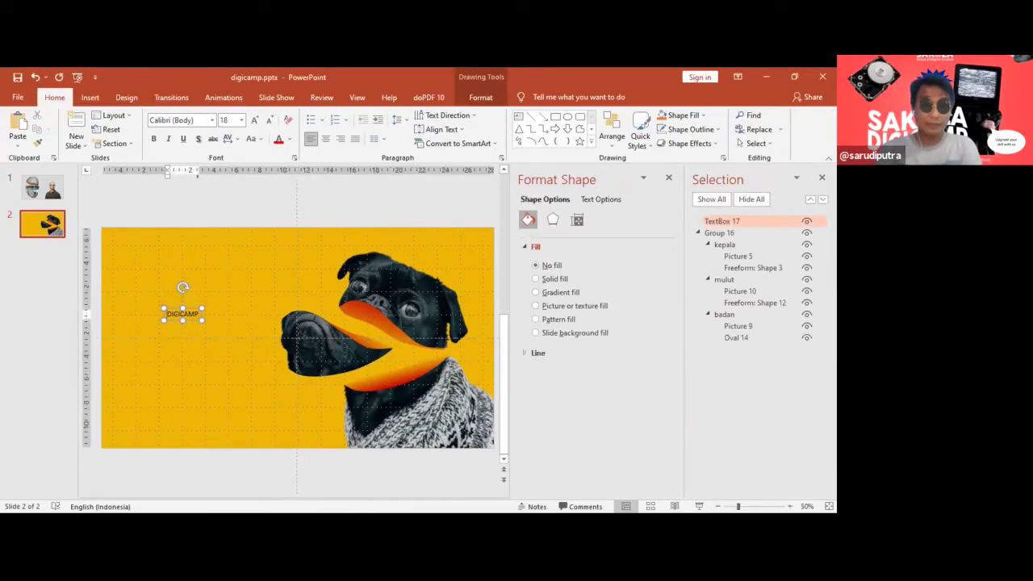
pyautogui.press('Home')
pyautogui.write('SAKOLA')
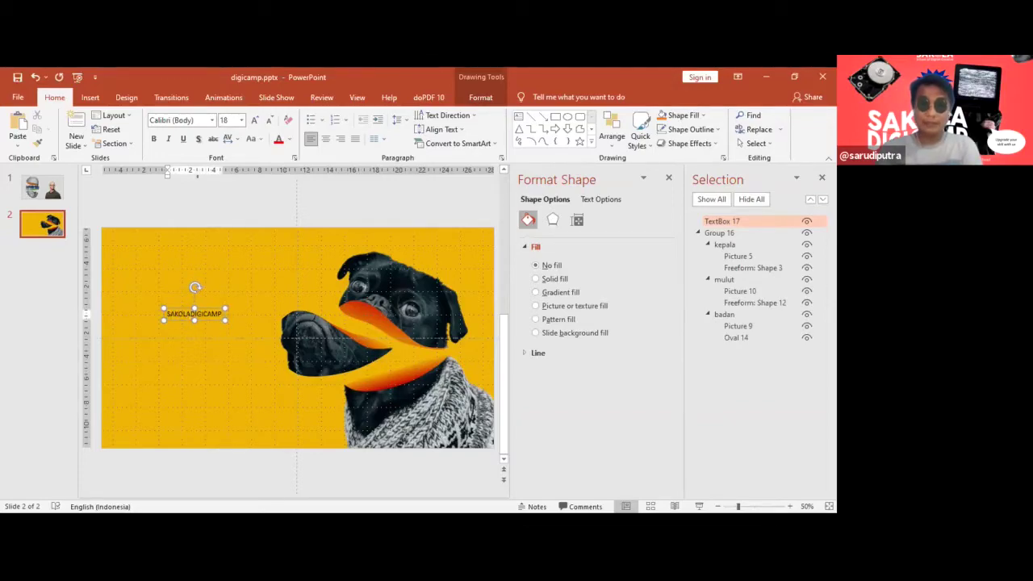
pyautogui.press('Return')
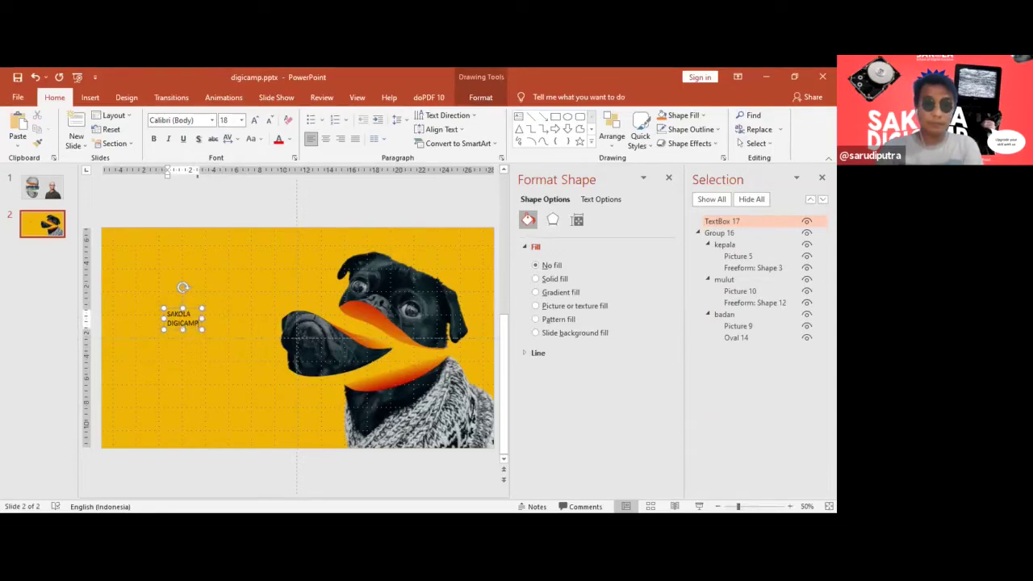
pyautogui.click(196, 310)
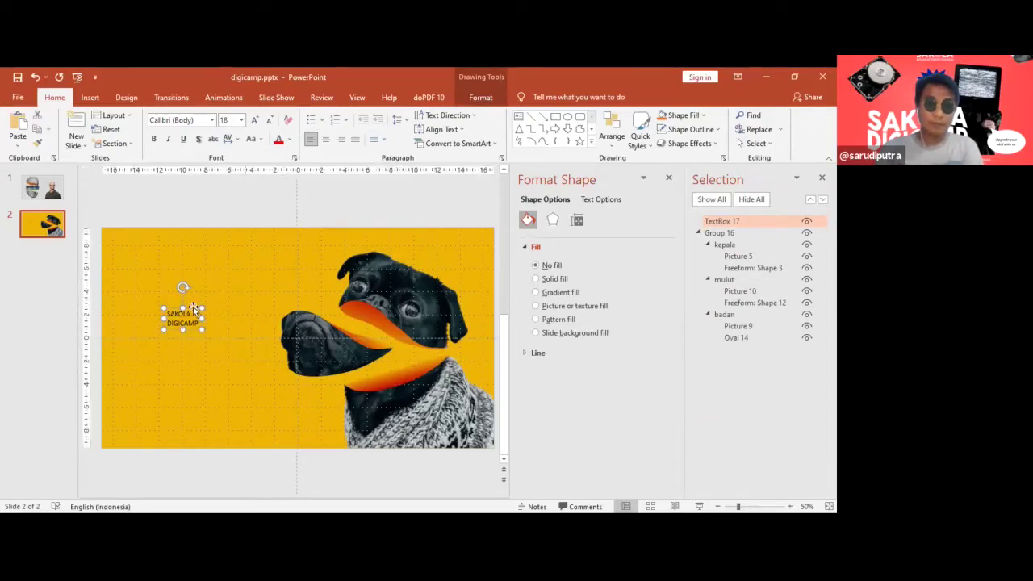
pyautogui.click(196, 120)
# Apply the Cocogoose font and try font sizes 50, then 150.
pyautogui.write('Cocogoose')
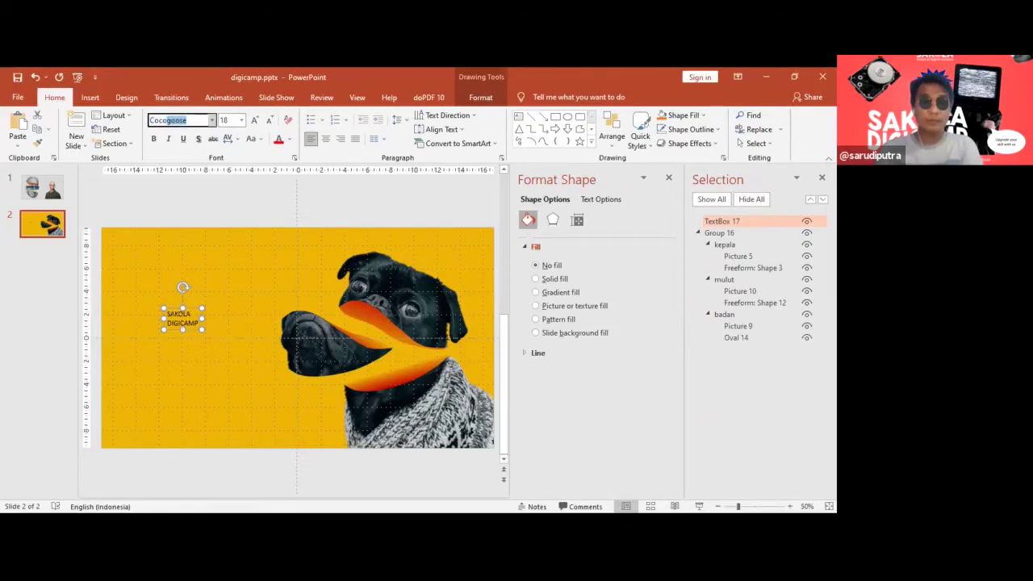
pyautogui.press('Return')
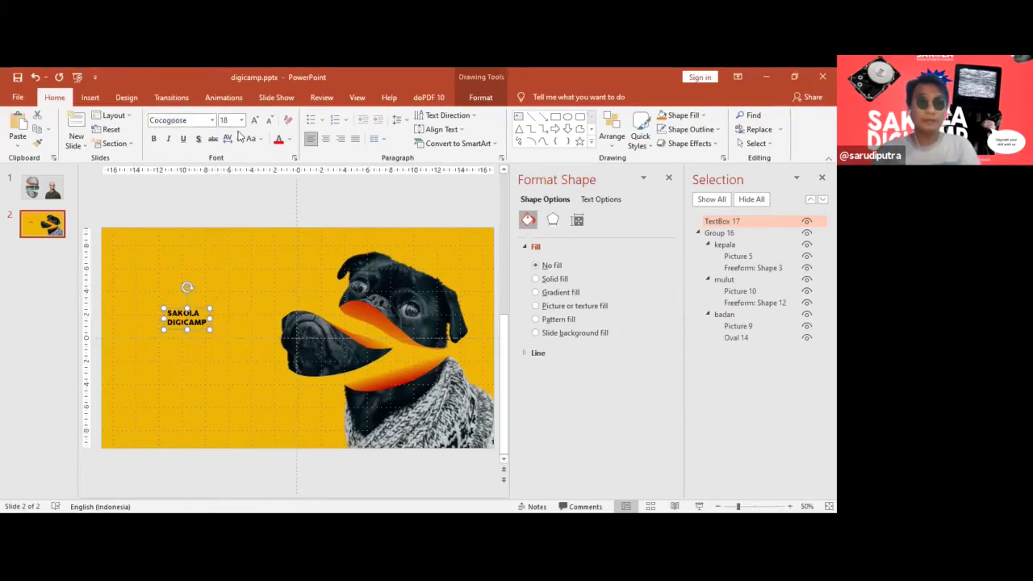
pyautogui.click(229, 120)
pyautogui.write('5')
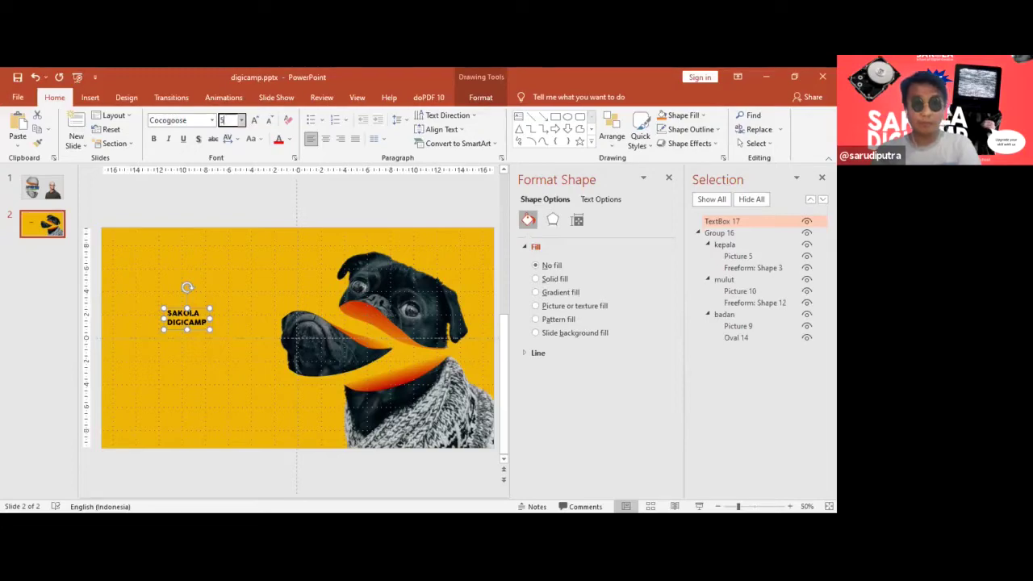
pyautogui.write('0')
pyautogui.press('Return')
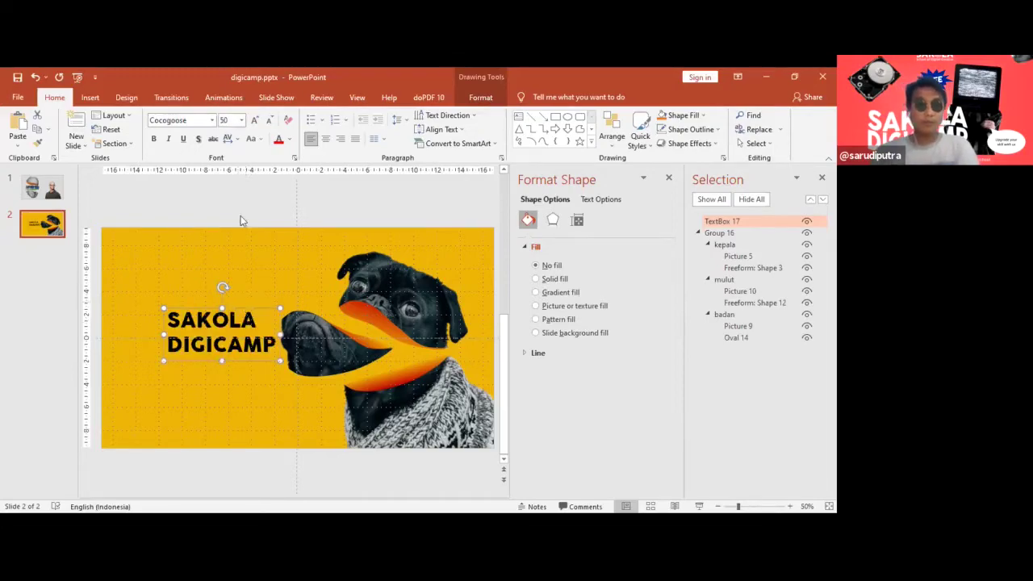
pyautogui.click(229, 120)
pyautogui.write('7')
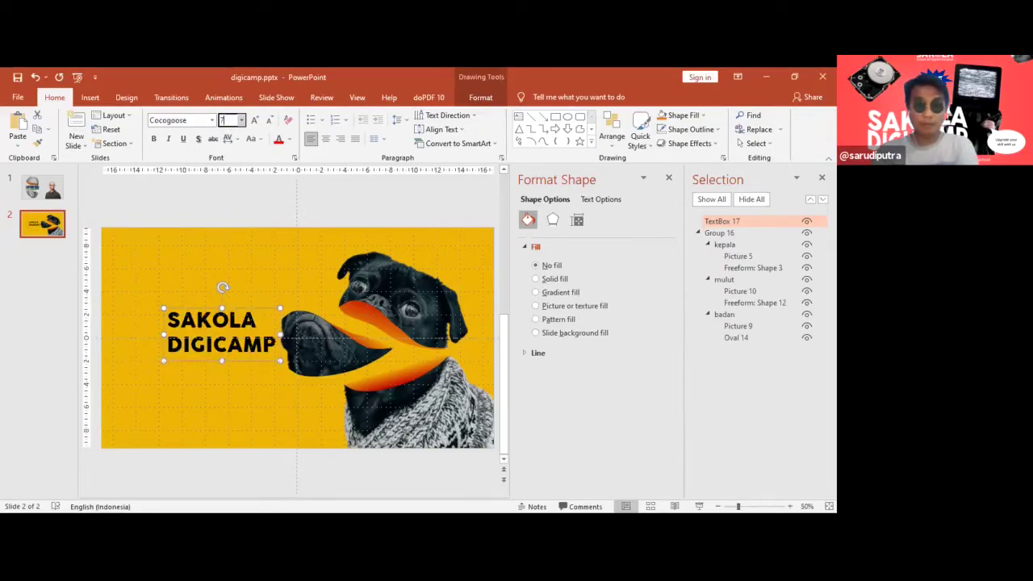
pyautogui.press('BackSpace')
pyautogui.write('15')
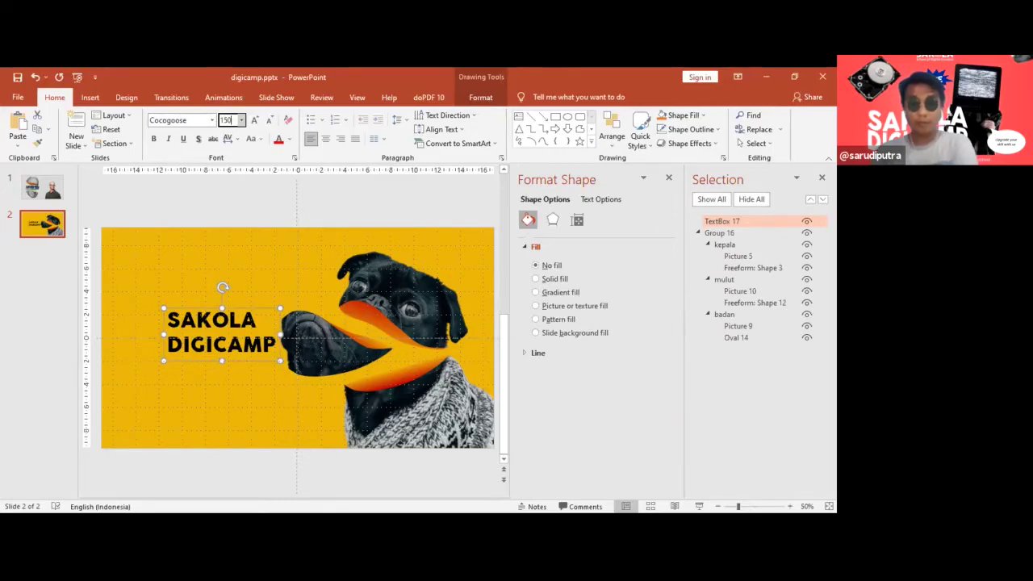
pyautogui.write('0')
pyautogui.press('Return')
# Settle the font size at 80 and position the text box at the lower left.
pyautogui.moveTo(300, 292); pyautogui.dragTo(267, 263)
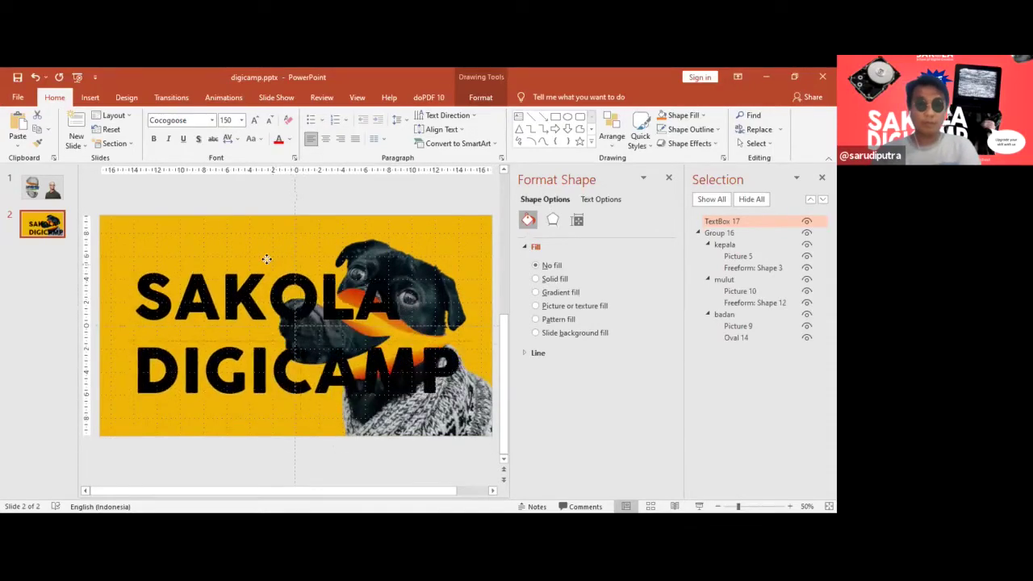
pyautogui.click(230, 120)
pyautogui.write('1')
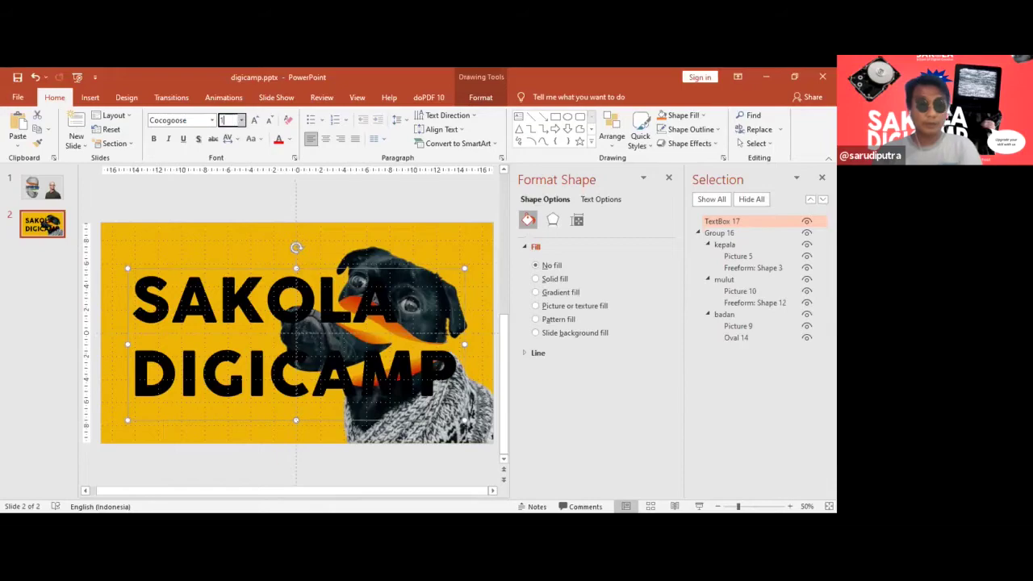
pyautogui.write('00')
pyautogui.press('Return')
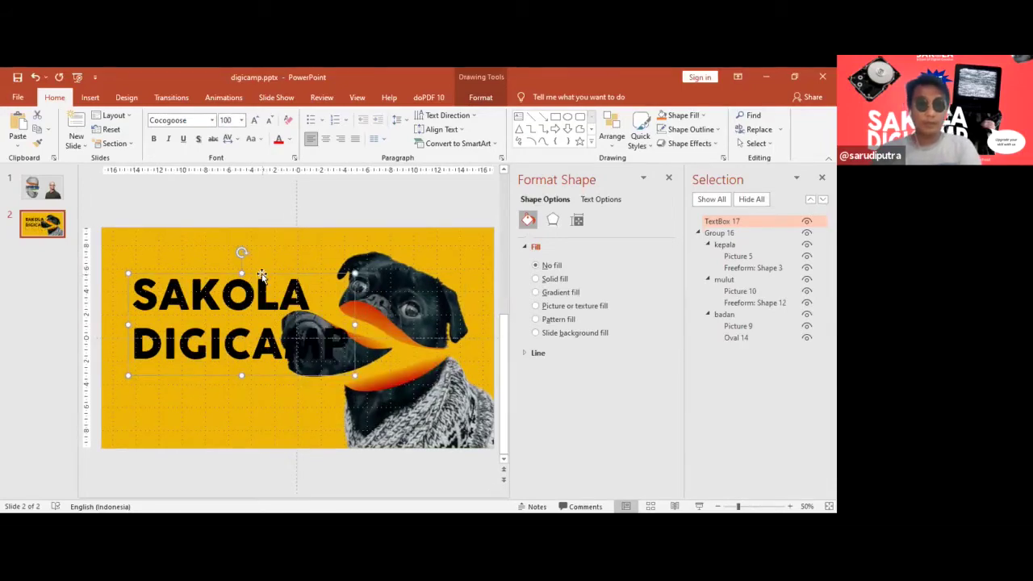
pyautogui.moveTo(262, 272)
pyautogui.mouseDown()
pyautogui.moveTo(274, 281)
pyautogui.moveTo(271, 328)
pyautogui.mouseUp()
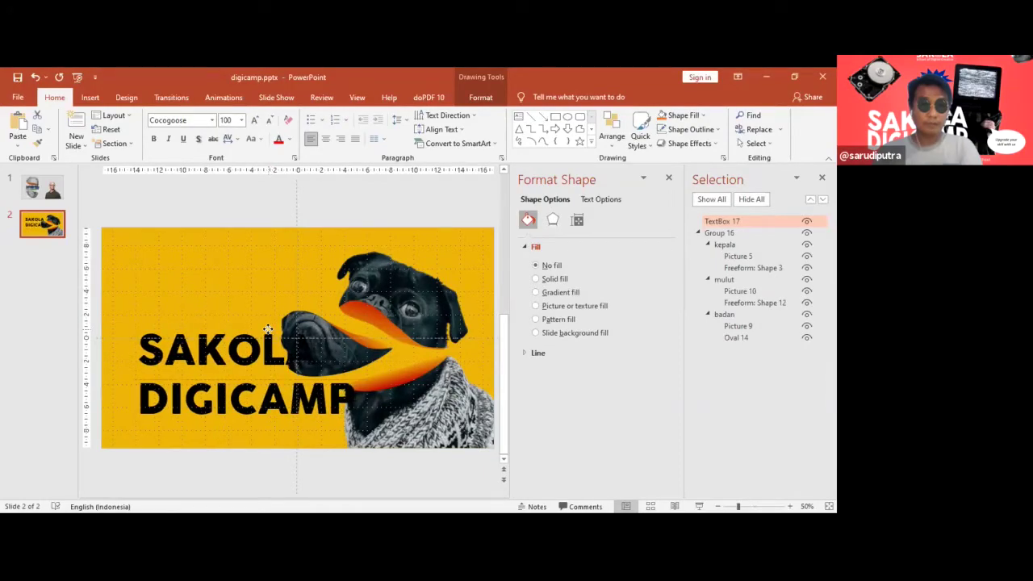
pyautogui.moveTo(270, 329); pyautogui.dragTo(265, 328)
pyautogui.click(234, 119)
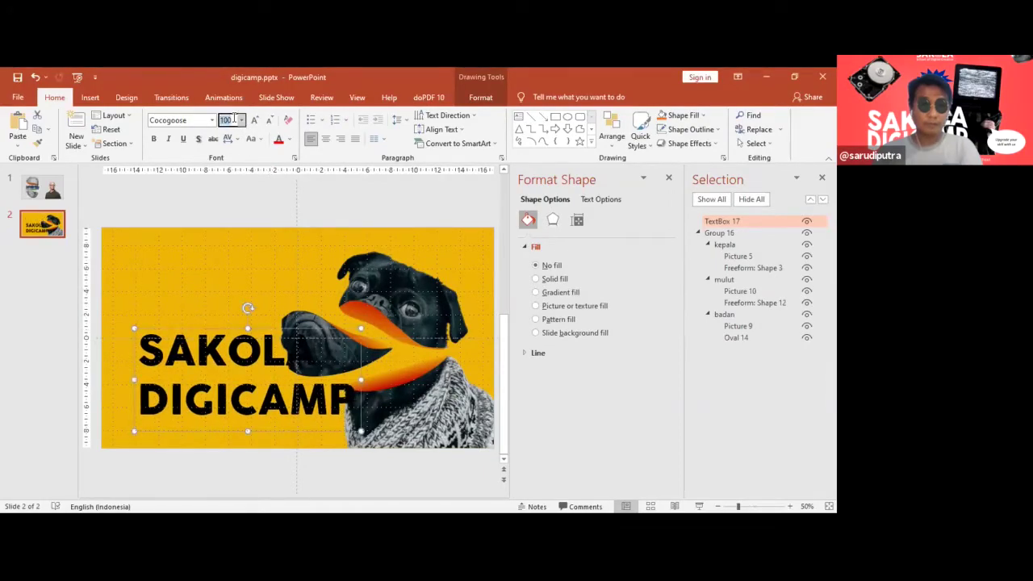
pyautogui.write('80')
pyautogui.press('Return')
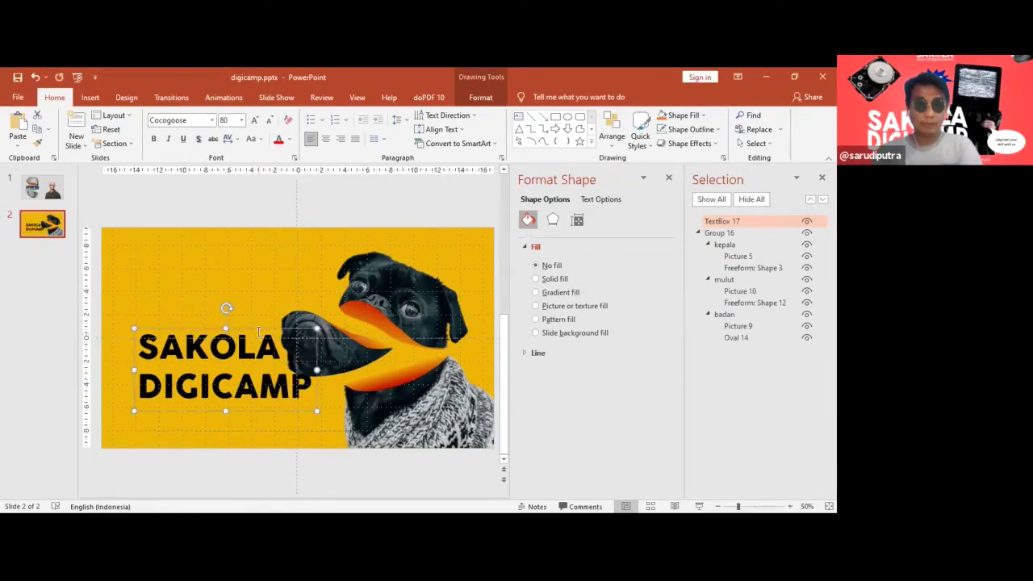
pyautogui.moveTo(257, 327); pyautogui.dragTo(258, 356)
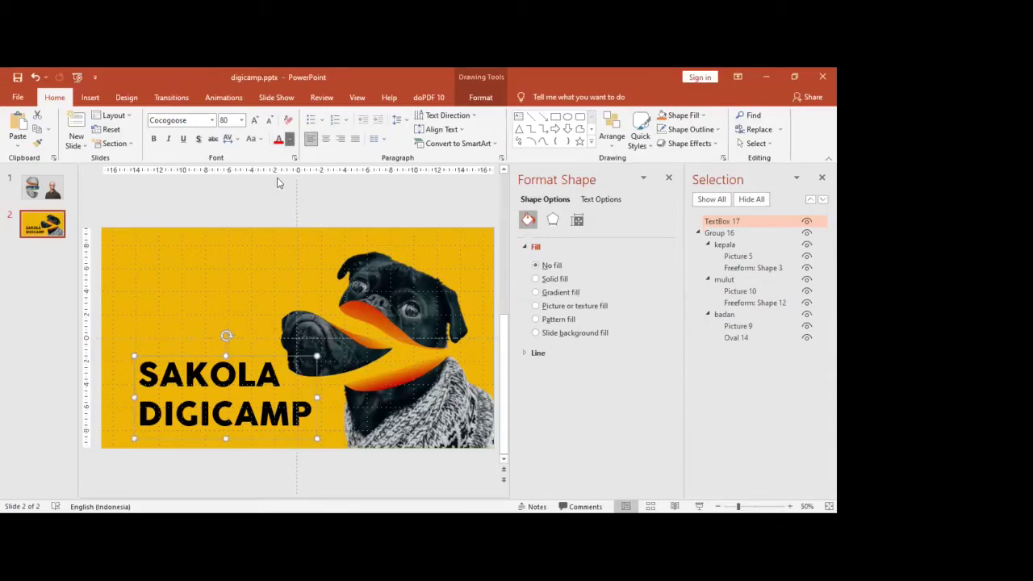
# Colour the SAKOLA DIGICAMP text white and save the presentation.
pyautogui.click(289, 139)
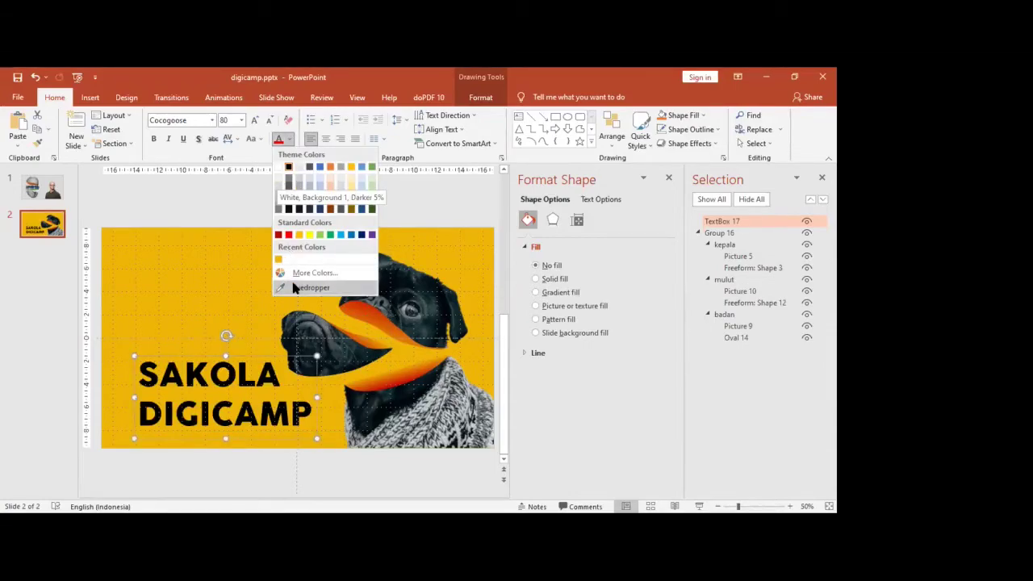
pyautogui.click(279, 183)
pyautogui.click(219, 278)
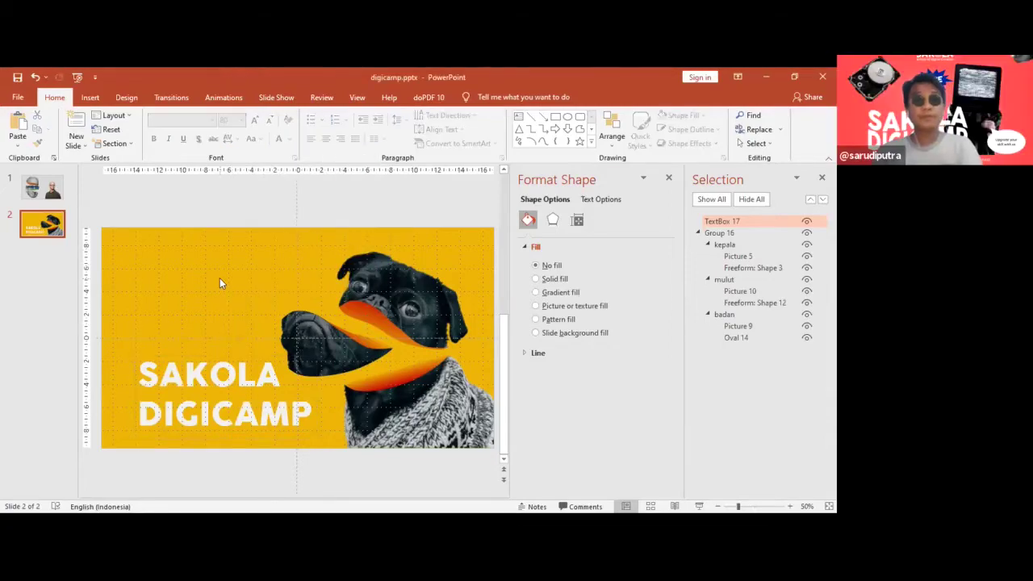
pyautogui.hotkey('ctrl', 's')
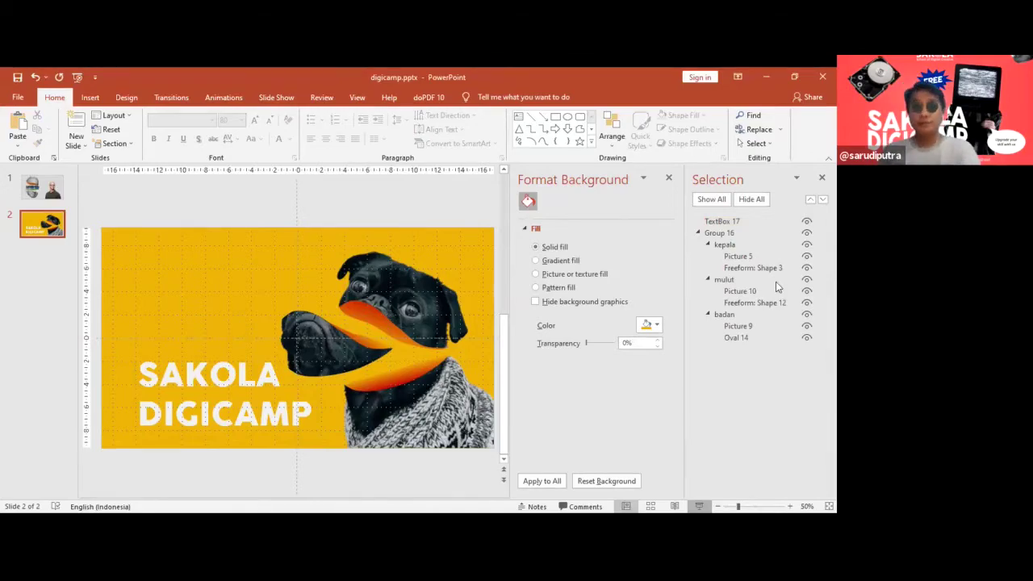
pyautogui.hotkey('shift', 'F5')
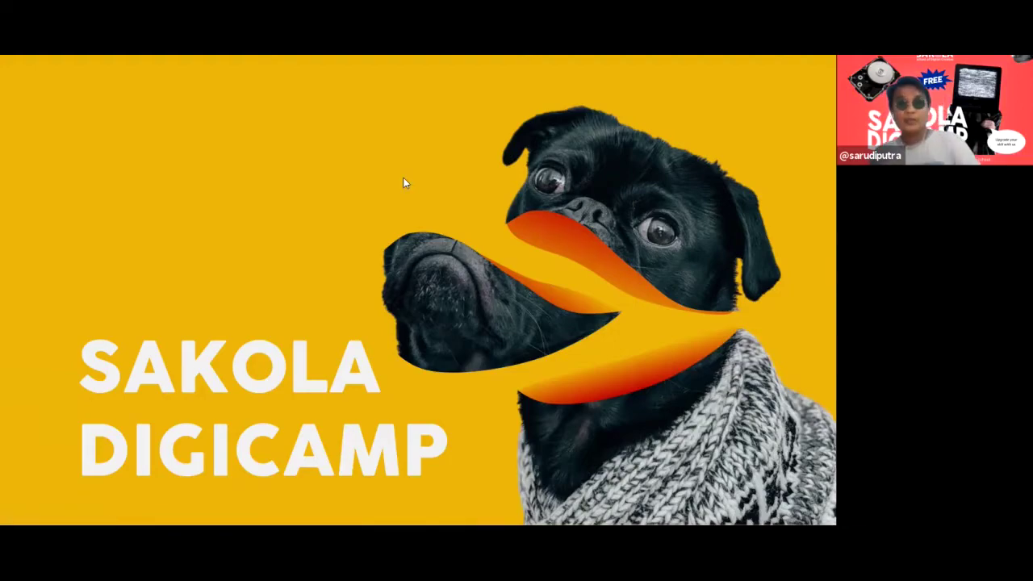
pyautogui.press('Escape')
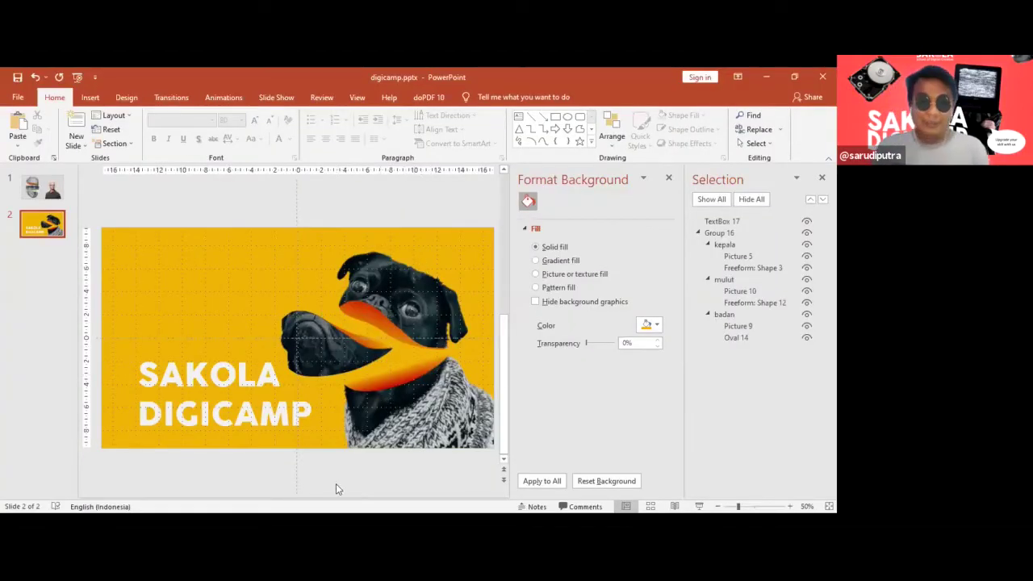